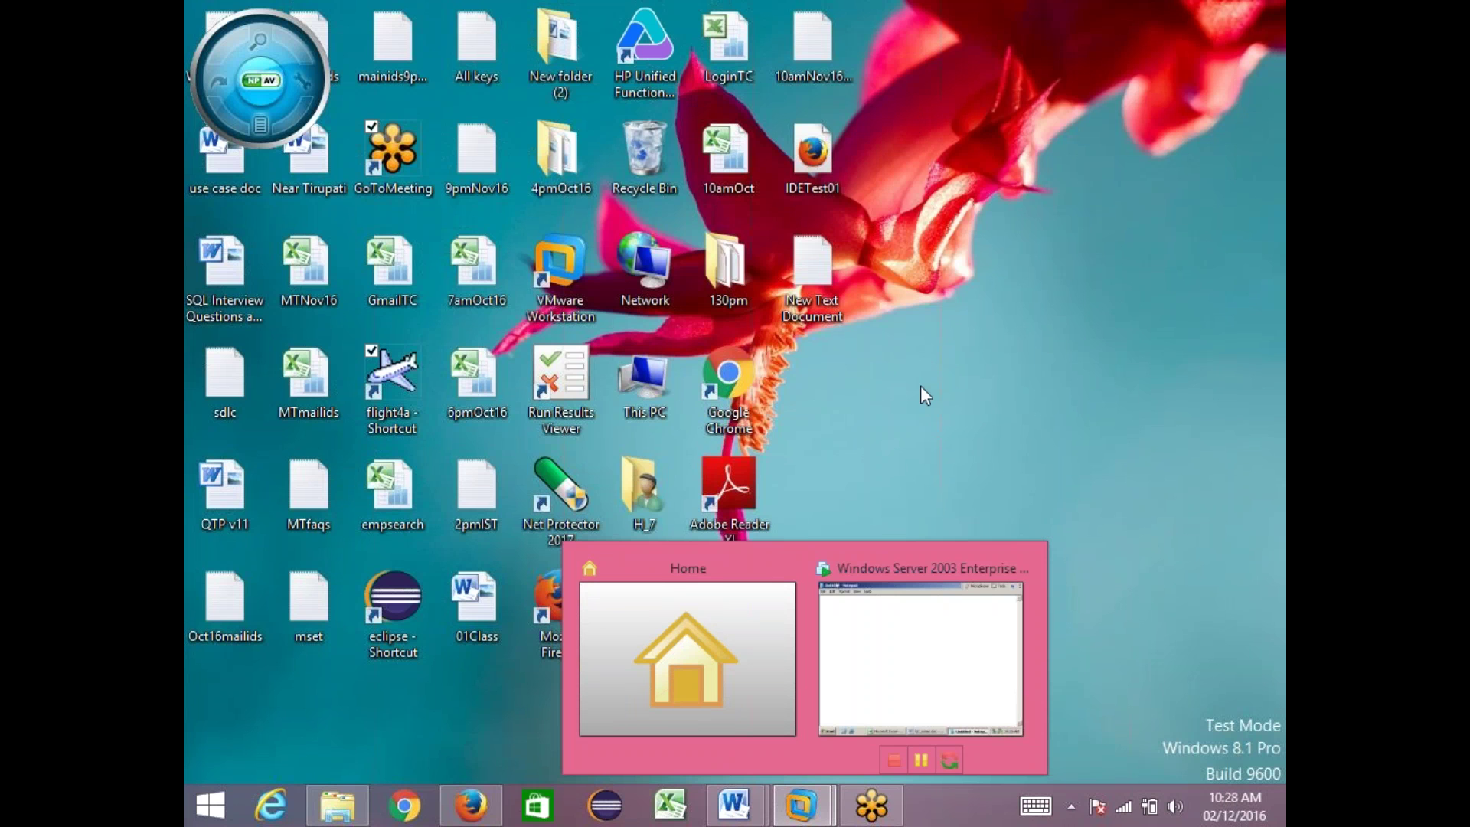
- Switch to the Windows Server 2003 virtual machine in VMware Workstation and show it full screen
{"action": "mouse_move", "coordinate": [893, 673]}
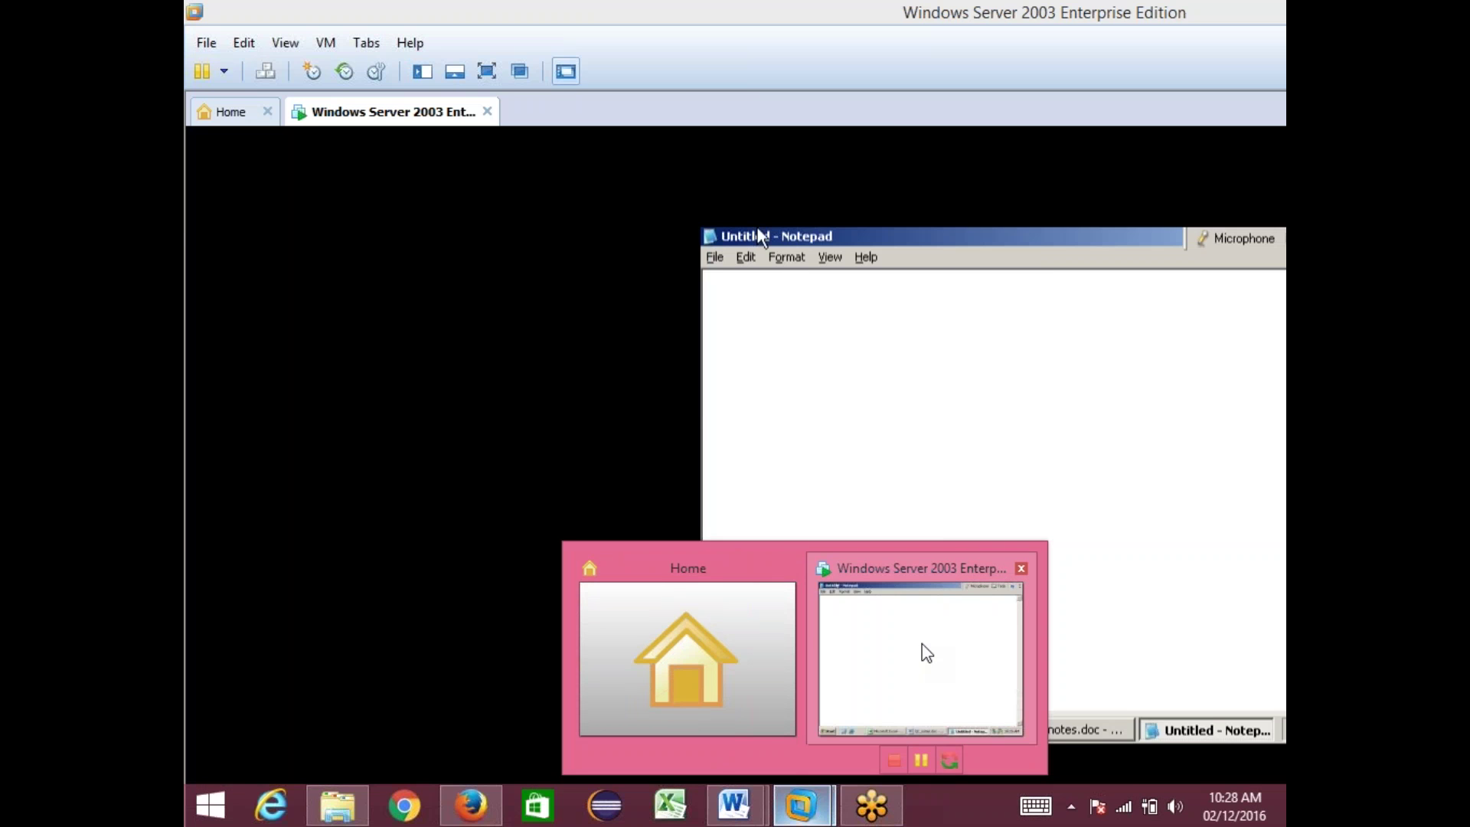
{"action": "left_click", "coordinate": [928, 652]}
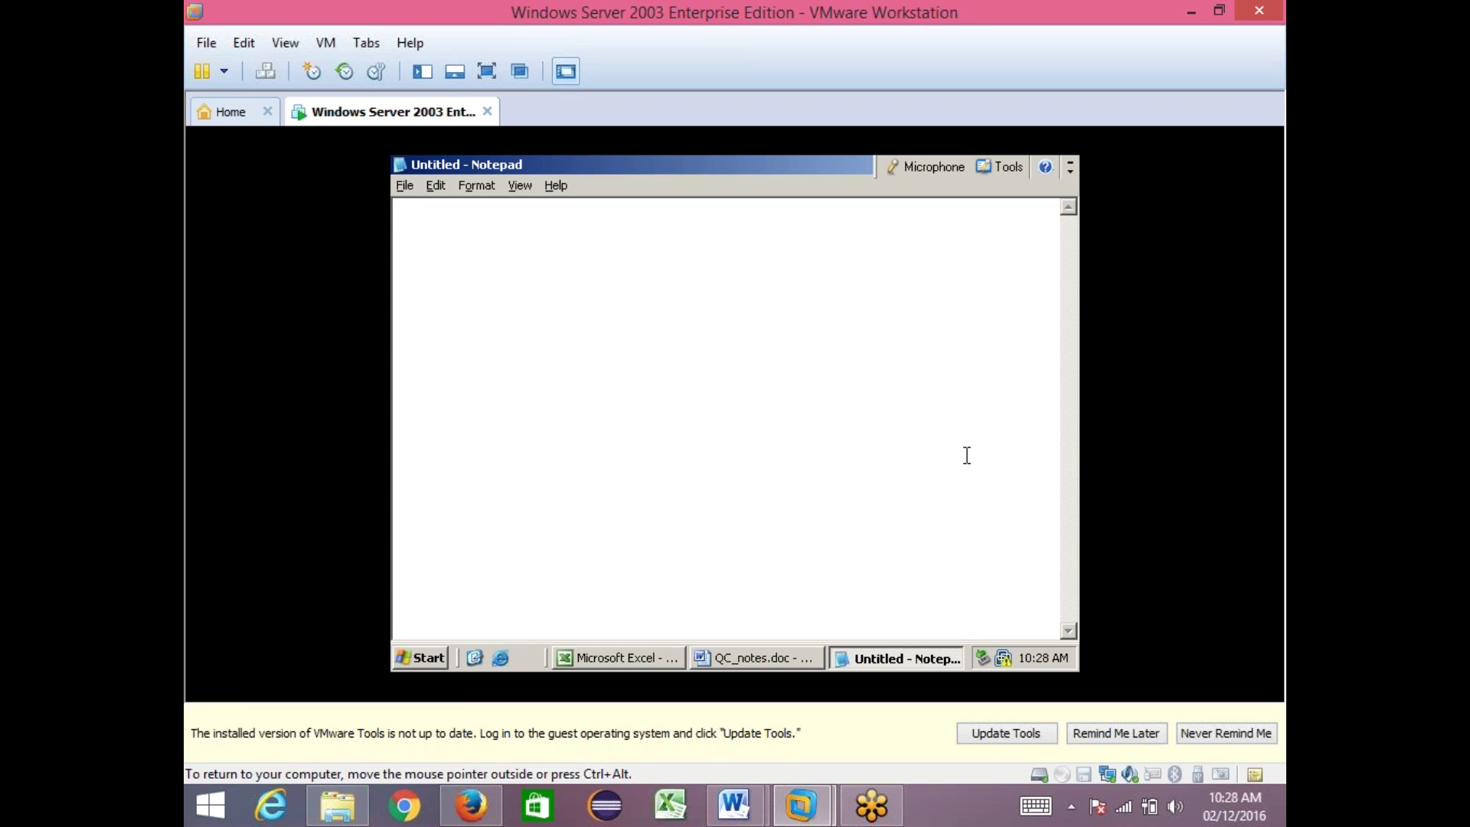
{"action": "key", "text": "ctrl+alt+Return"}
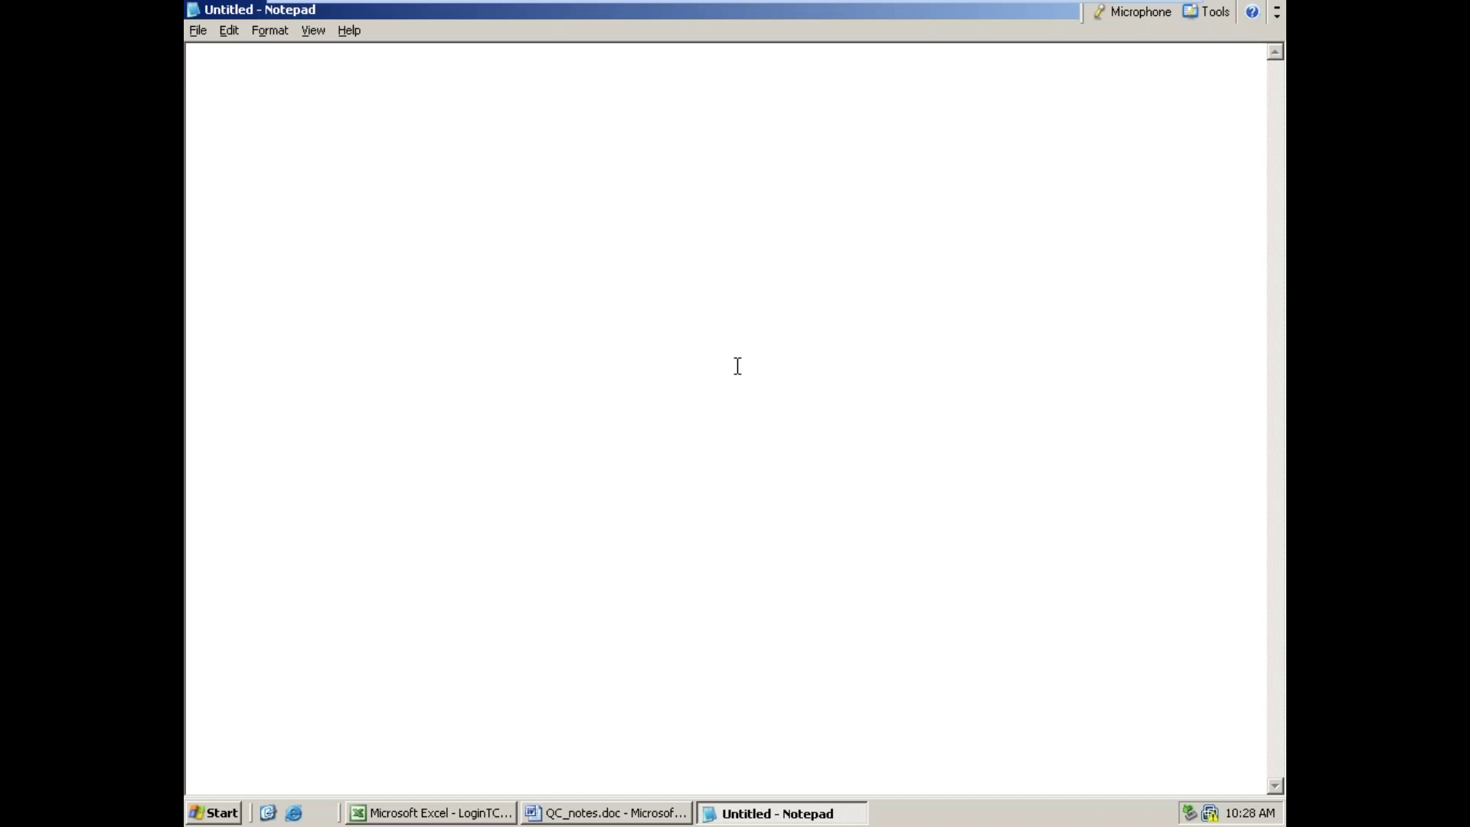
- Write the heading "manual testing:" in the empty note, followed by the line "1. identify test scenario"
{"action": "type", "text": "manual testing:"}
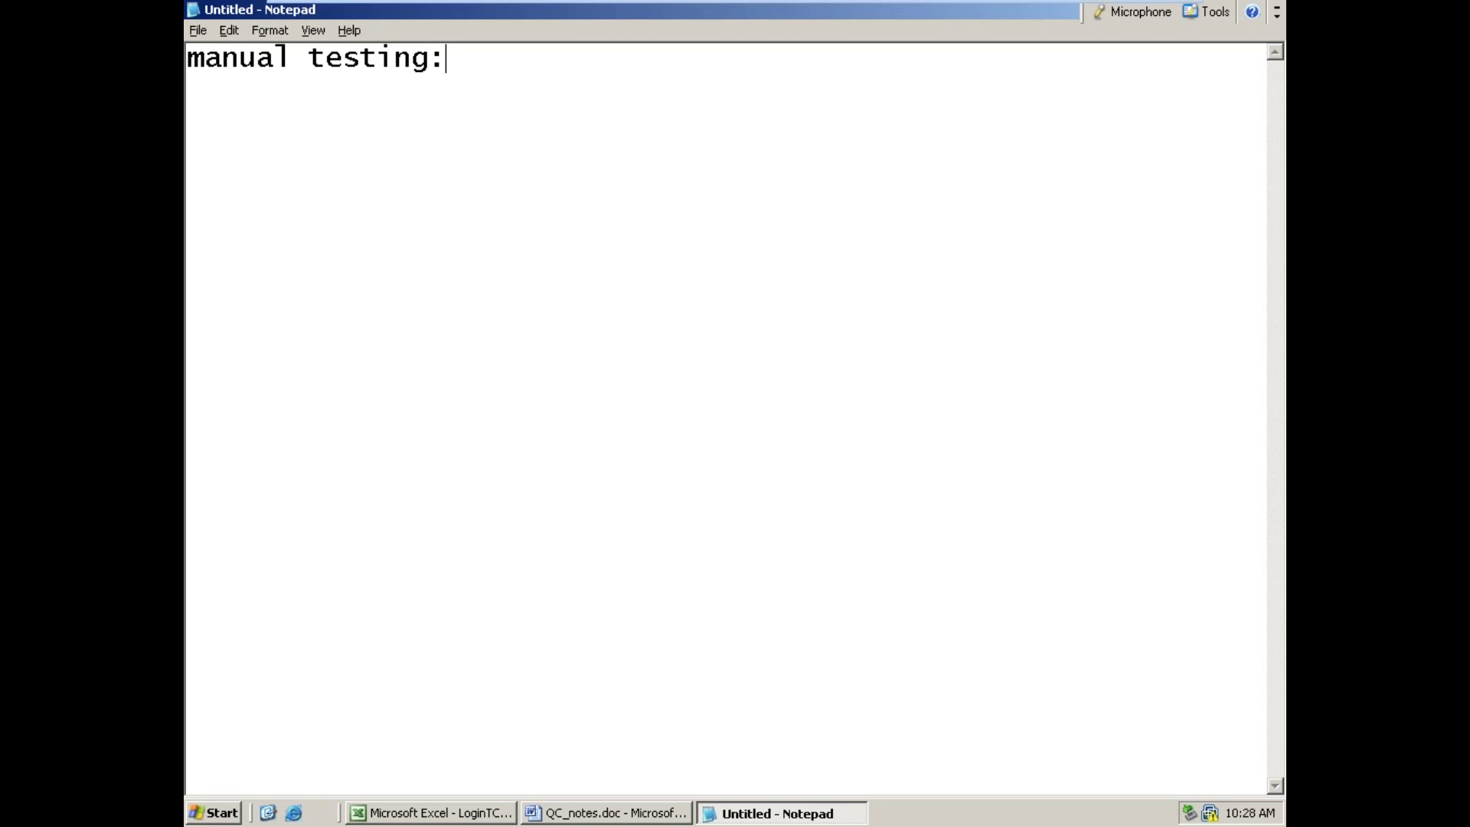
{"action": "type", "text": "1. identif"}
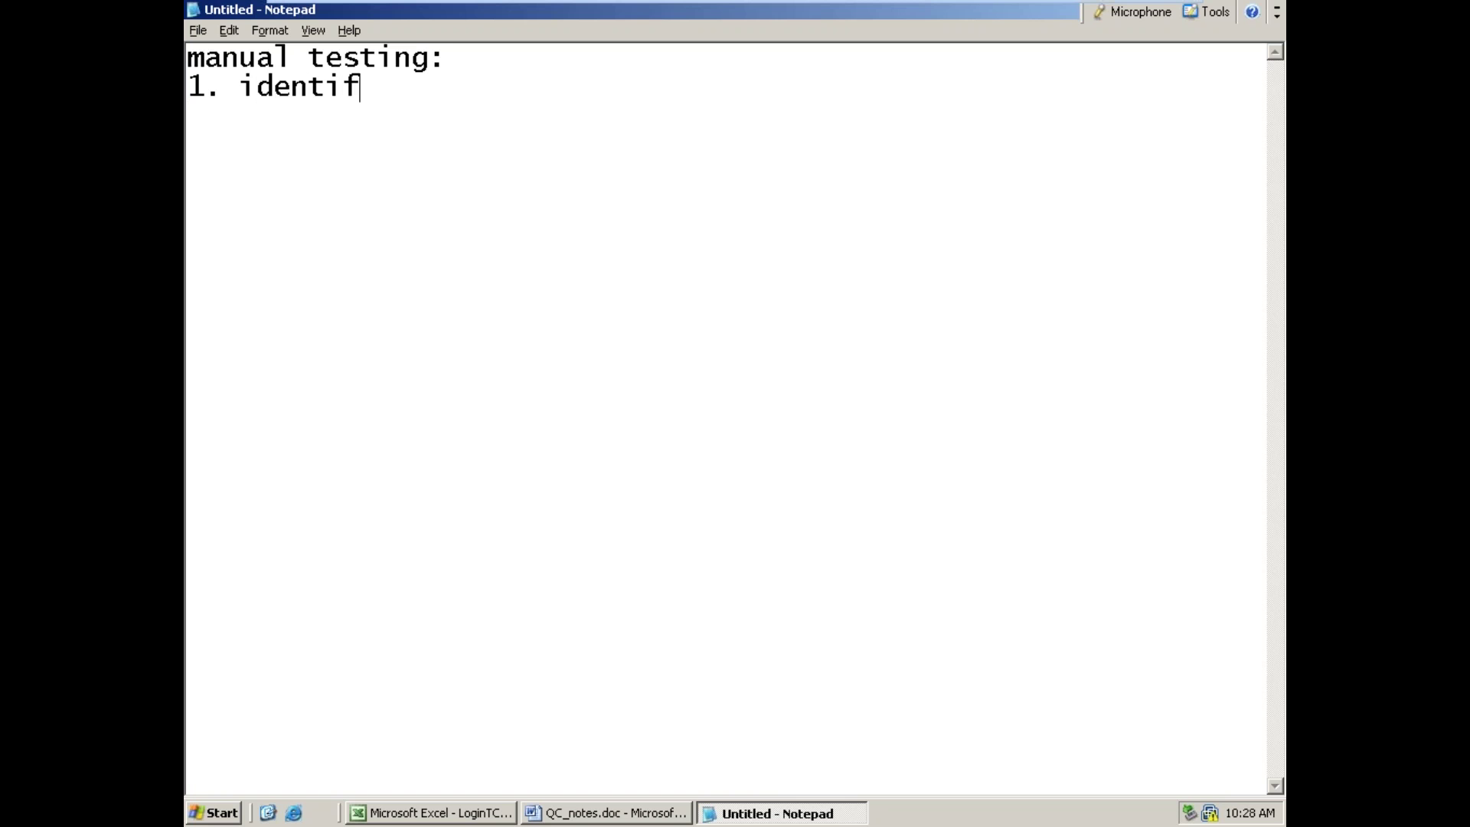
{"action": "type", "text": "y test scenario"}
{"action": "key", "text": "Return"}
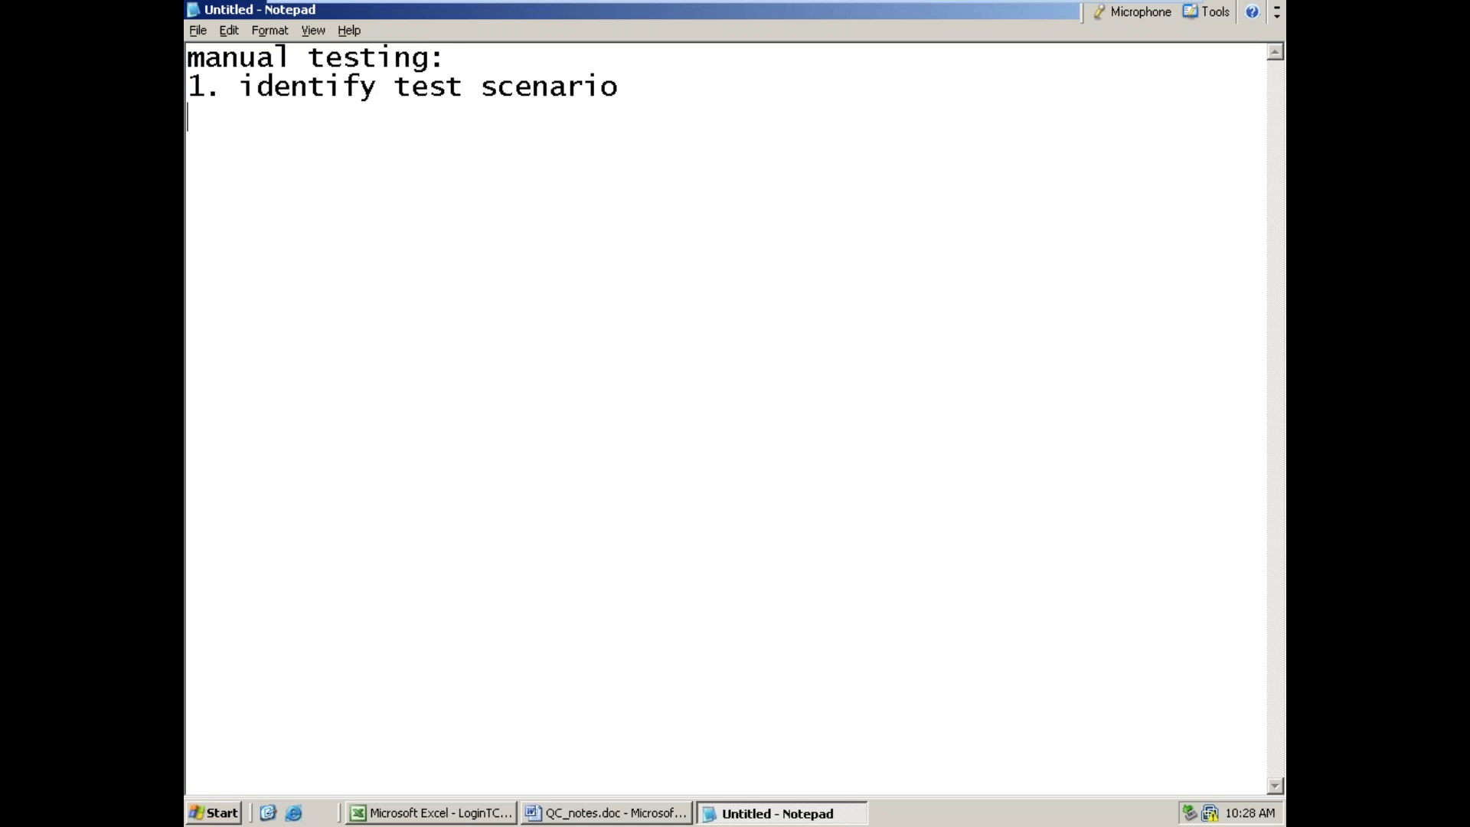
- Add "2. prepare test cases" indented one level and "3. Execution of TC's" indented two levels below the first item
{"action": "key", "text": "Tab"}
{"action": "type", "text": "2. prepare test cases"}
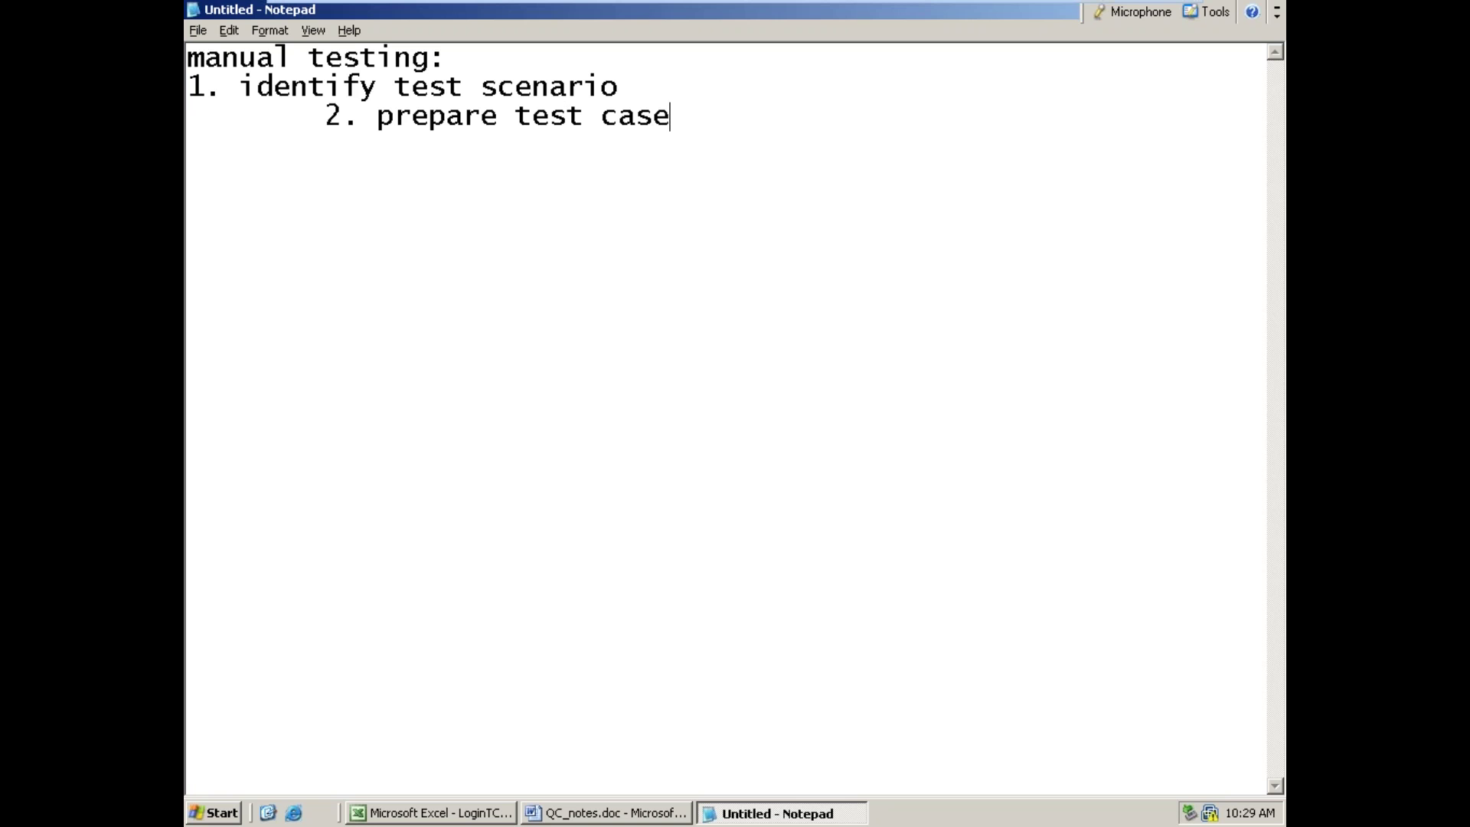
{"action": "key", "text": "Return"}
{"action": "key", "text": "Tab"}
{"action": "key", "text": "Tab"}
{"action": "type", "text": "3. Exec"}
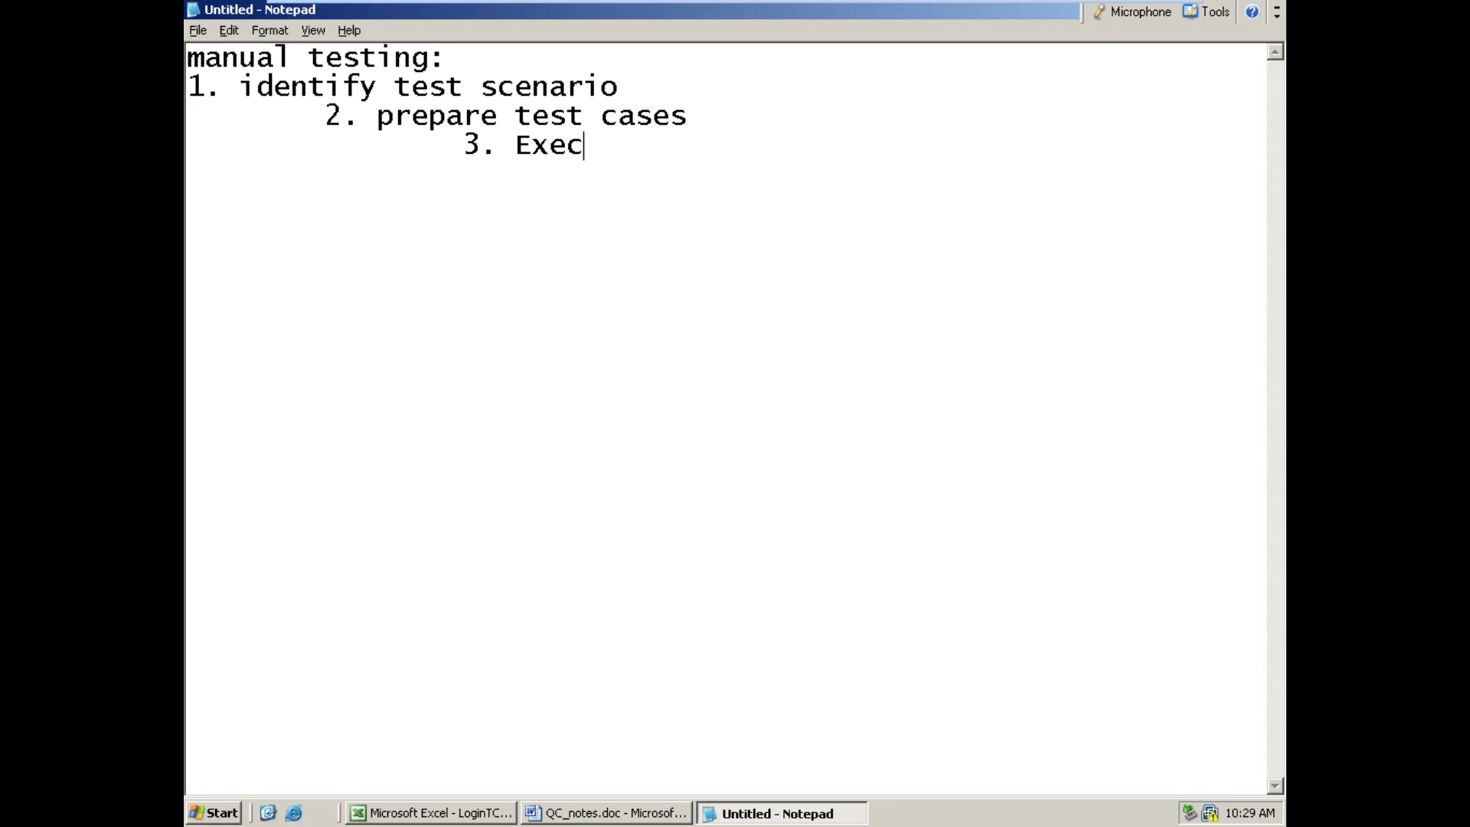
{"action": "type", "text": "ution of TC's"}
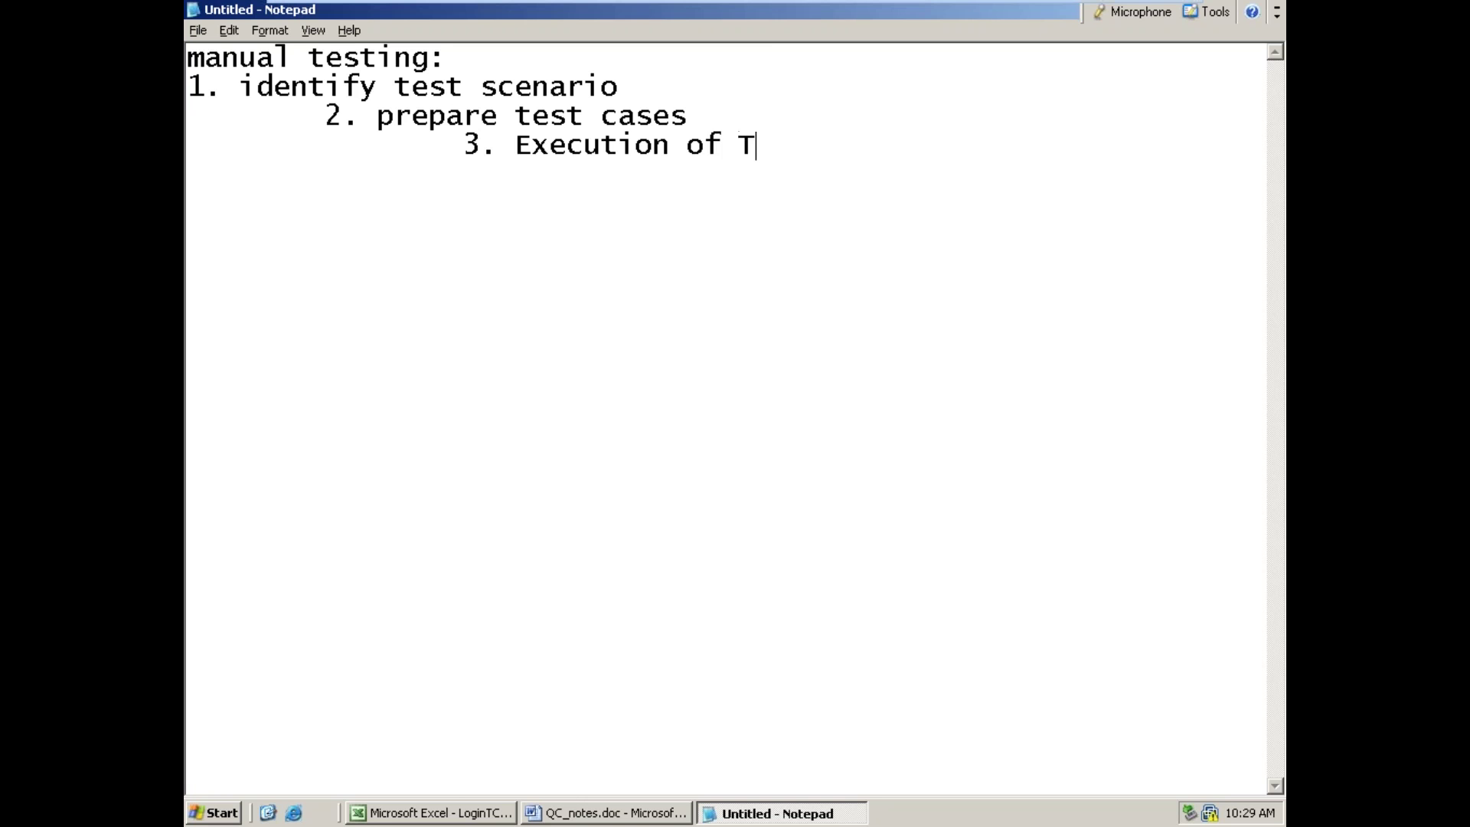
- Add the line "4. Defect reporting" to the manual testing list, indented three levels
{"action": "key", "text": "Return"}
{"action": "key", "text": "Tab"}
{"action": "key", "text": "Tab"}
{"action": "key", "text": "Tab"}
{"action": "type", "text": "4. Defect"}
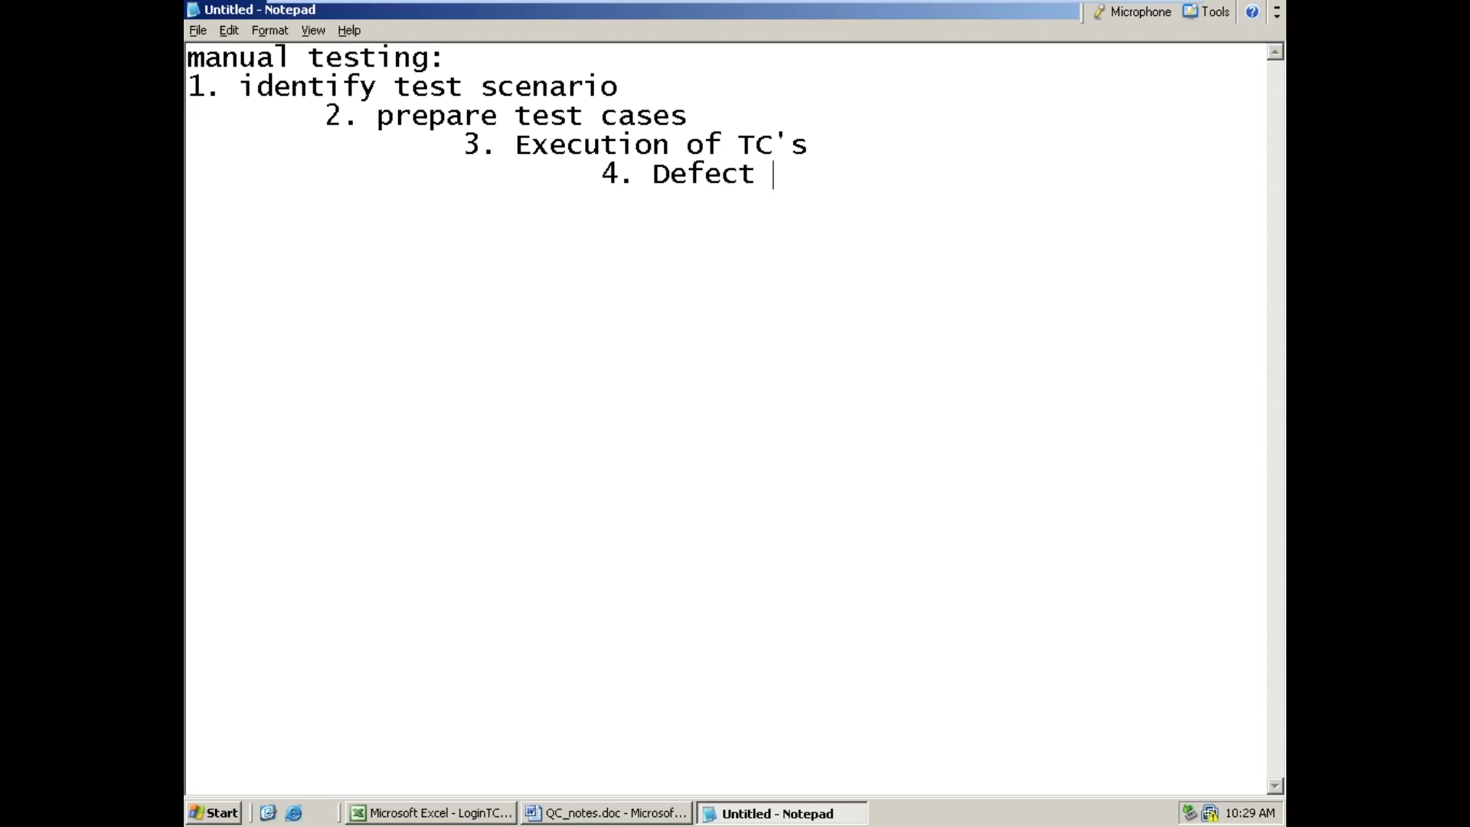
{"action": "type", "text": " reporting "}
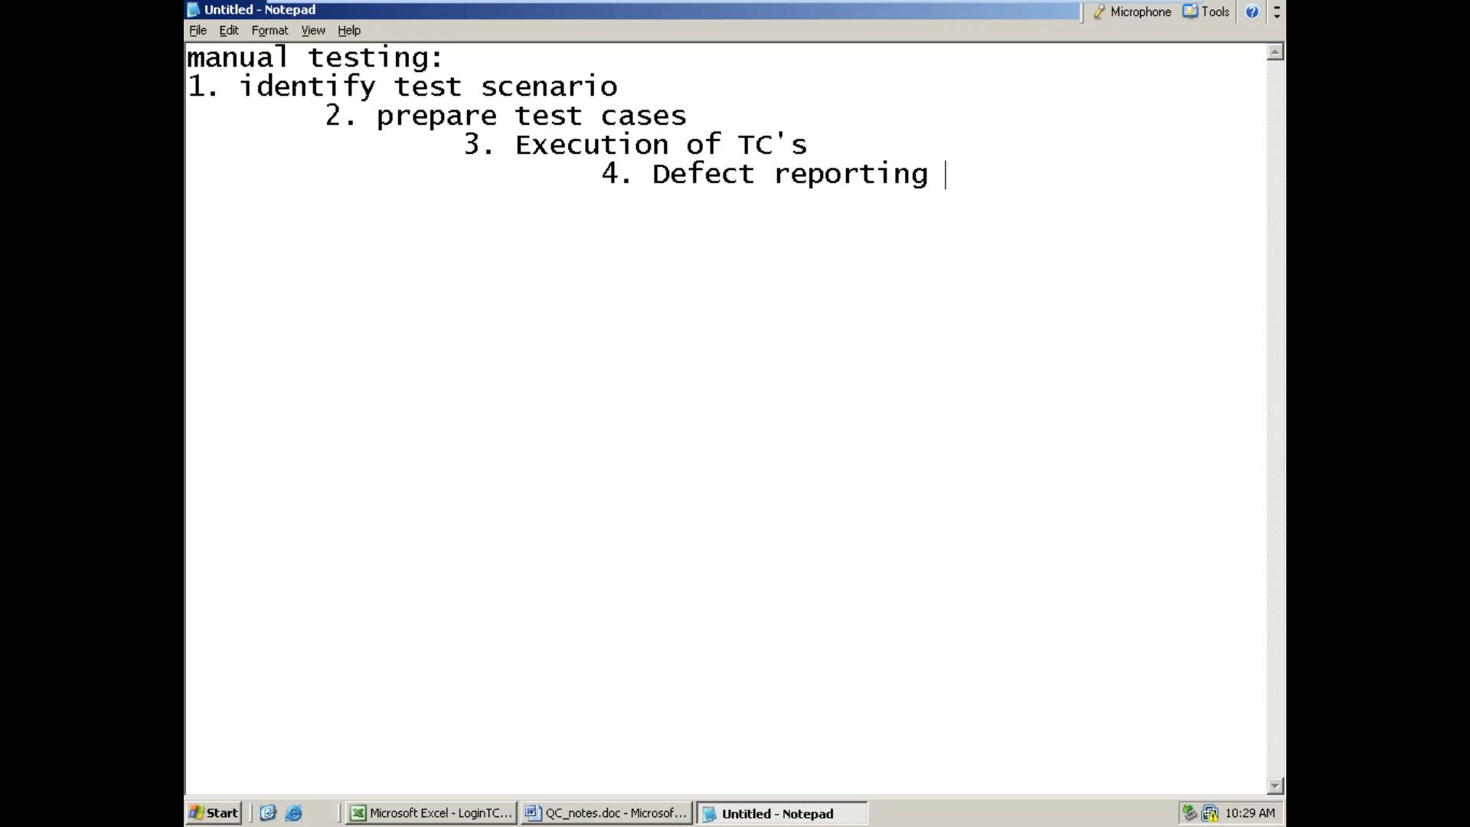
{"action": "type", "text": "an"}
{"action": "key", "text": "BackSpace"}
{"action": "key", "text": "BackSpace"}
{"action": "key", "text": "BackSpace"}
- Add the line "5. getting it fixed" to the manual testing list, indented four levels
{"action": "key", "text": "Return"}
{"action": "key", "text": "Tab"}
{"action": "key", "text": "Tab"}
{"action": "key", "text": "Tab"}
{"action": "key", "text": "Tab"}
{"action": "type", "text": "5. getting "}
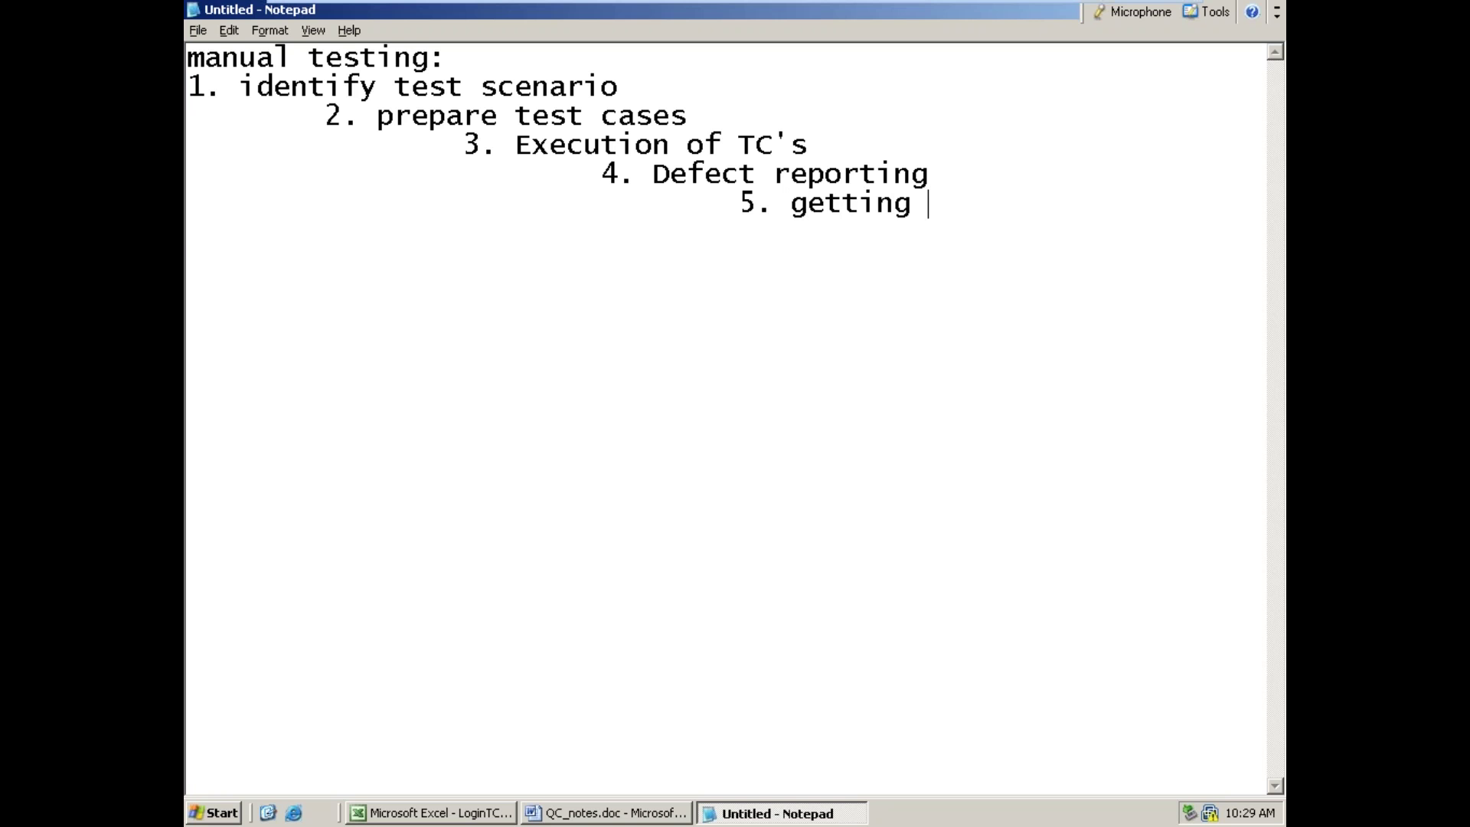
{"action": "type", "text": "it fixed"}
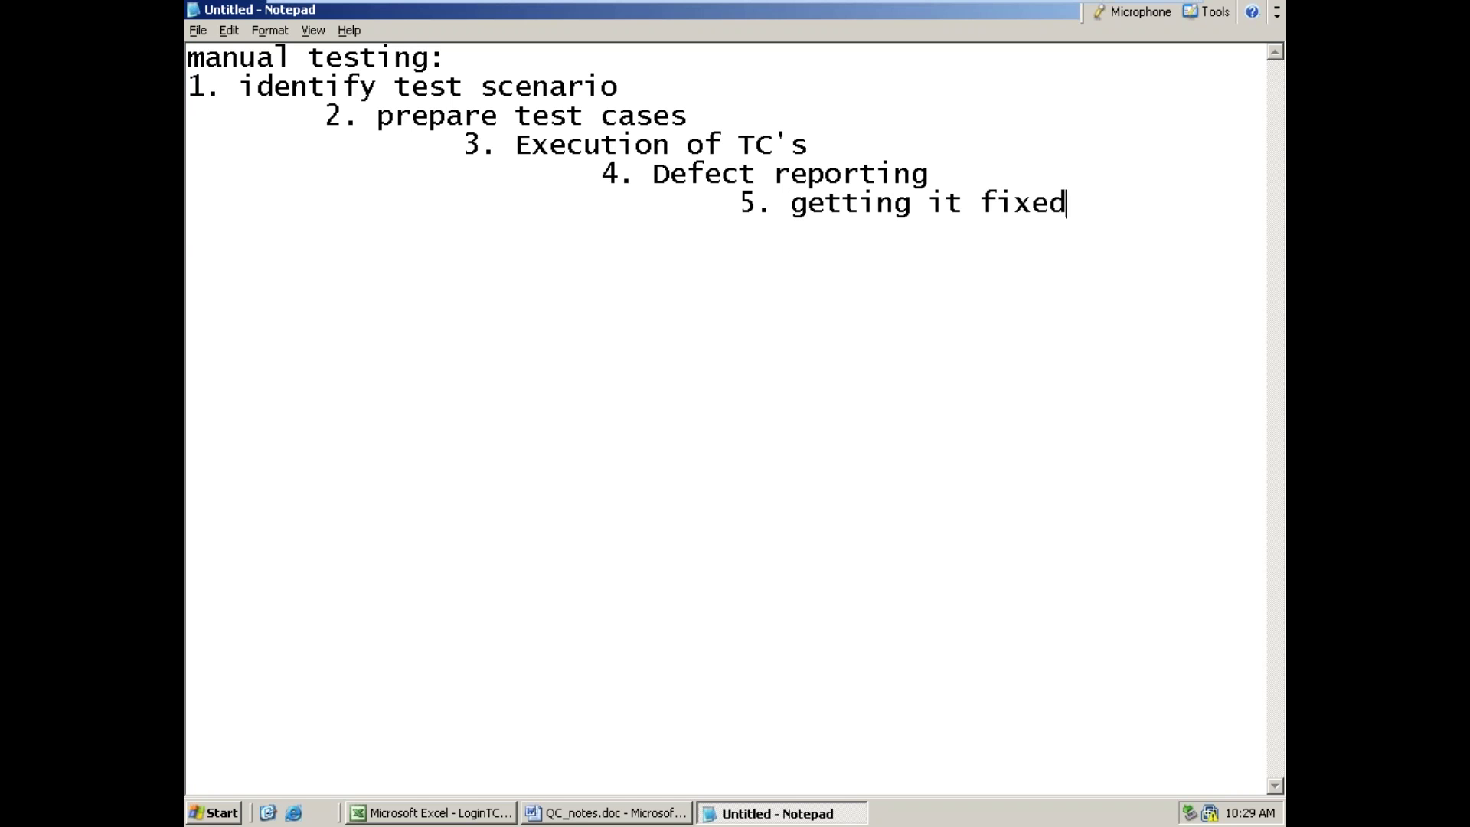
- Write the heading "Automation testing:" on a new unindented line below the manual testing list
{"action": "key", "text": "Return"}
{"action": "type", "text": "Automation too"}
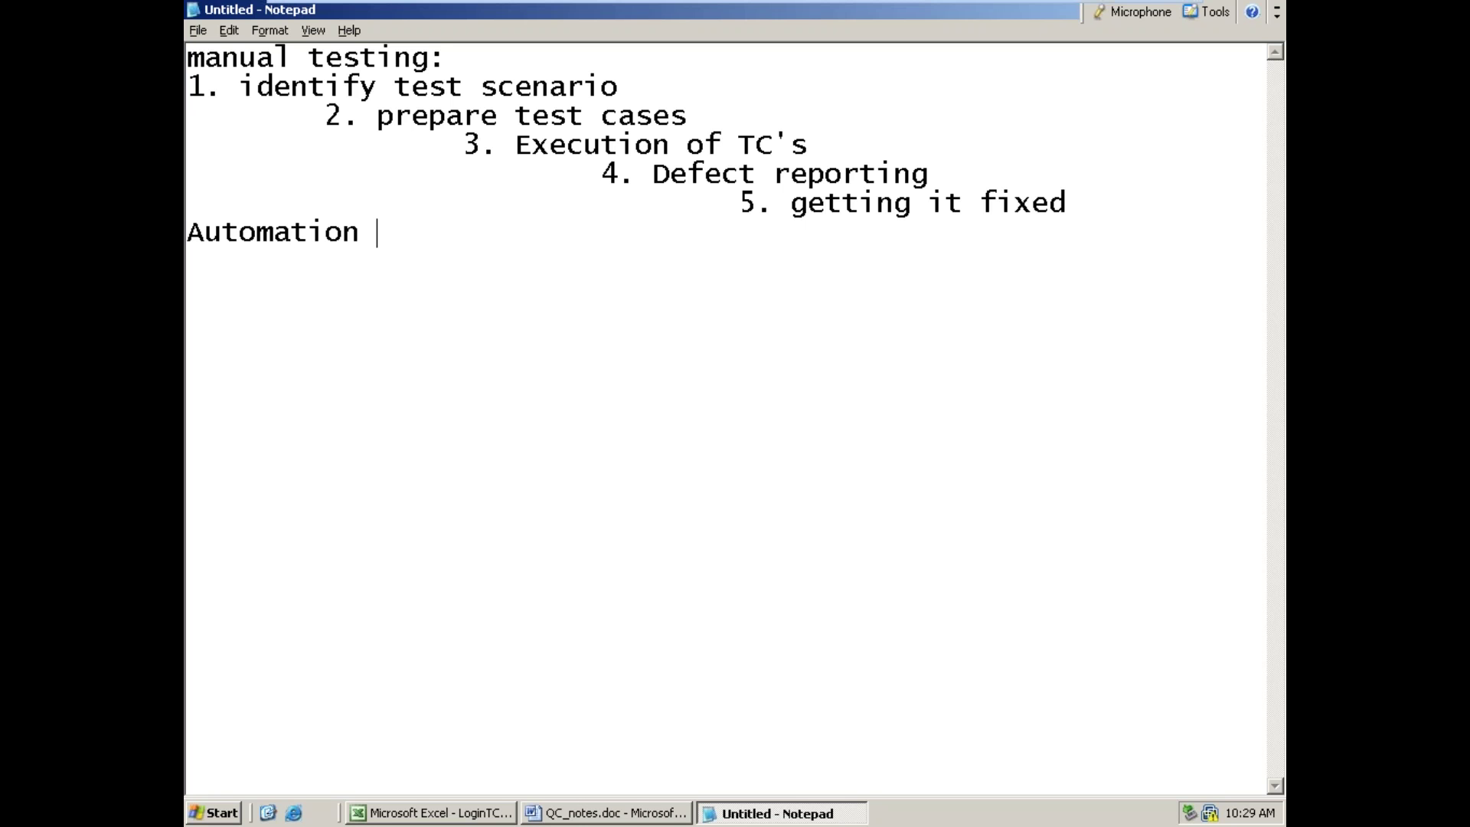
{"action": "type", "text": "l"}
{"action": "key", "text": "BackSpace"}
{"action": "key", "text": "BackSpace"}
{"action": "key", "text": "BackSpace"}
{"action": "key", "text": "BackSpace"}
{"action": "type", "text": "testing:"}
{"action": "key", "text": "Return"}
- Add "1. identify automation test scenario" without indentation under the "Automation testing:" heading
{"action": "key", "text": "Tab"}
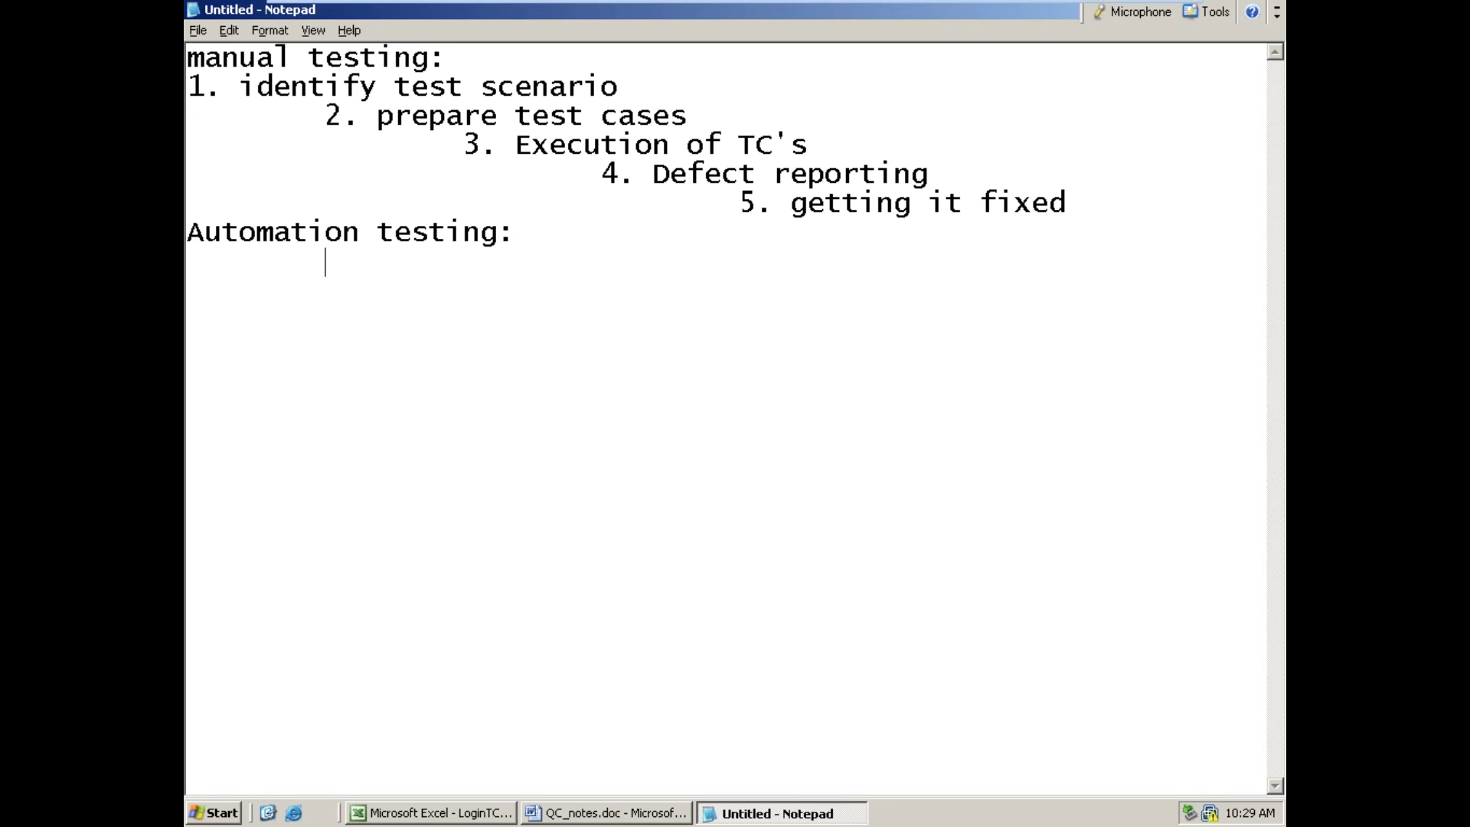
{"action": "key", "text": "BackSpace"}
{"action": "type", "text": "1. identify automati"}
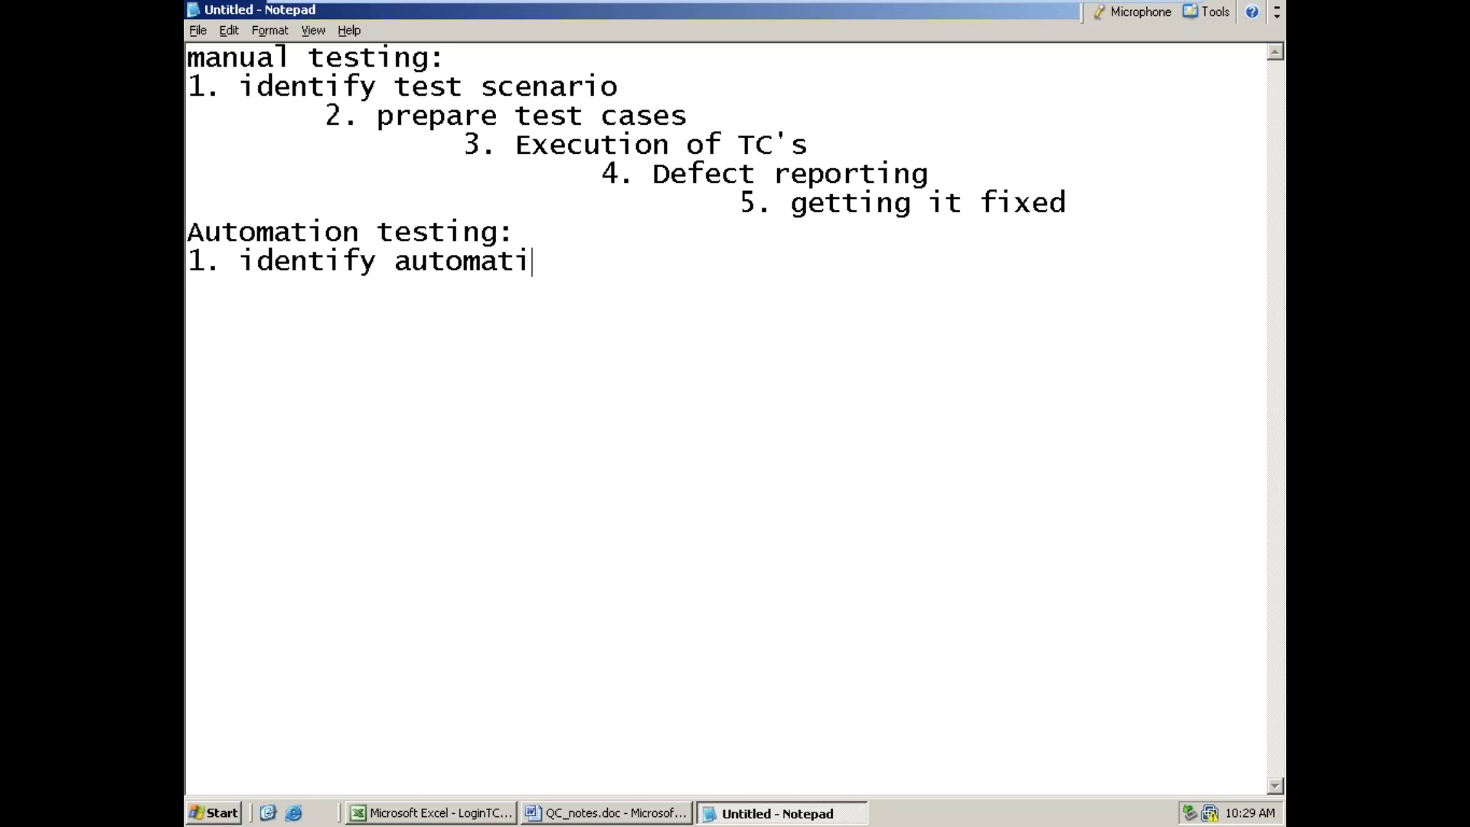
{"action": "type", "text": "on test scenario"}
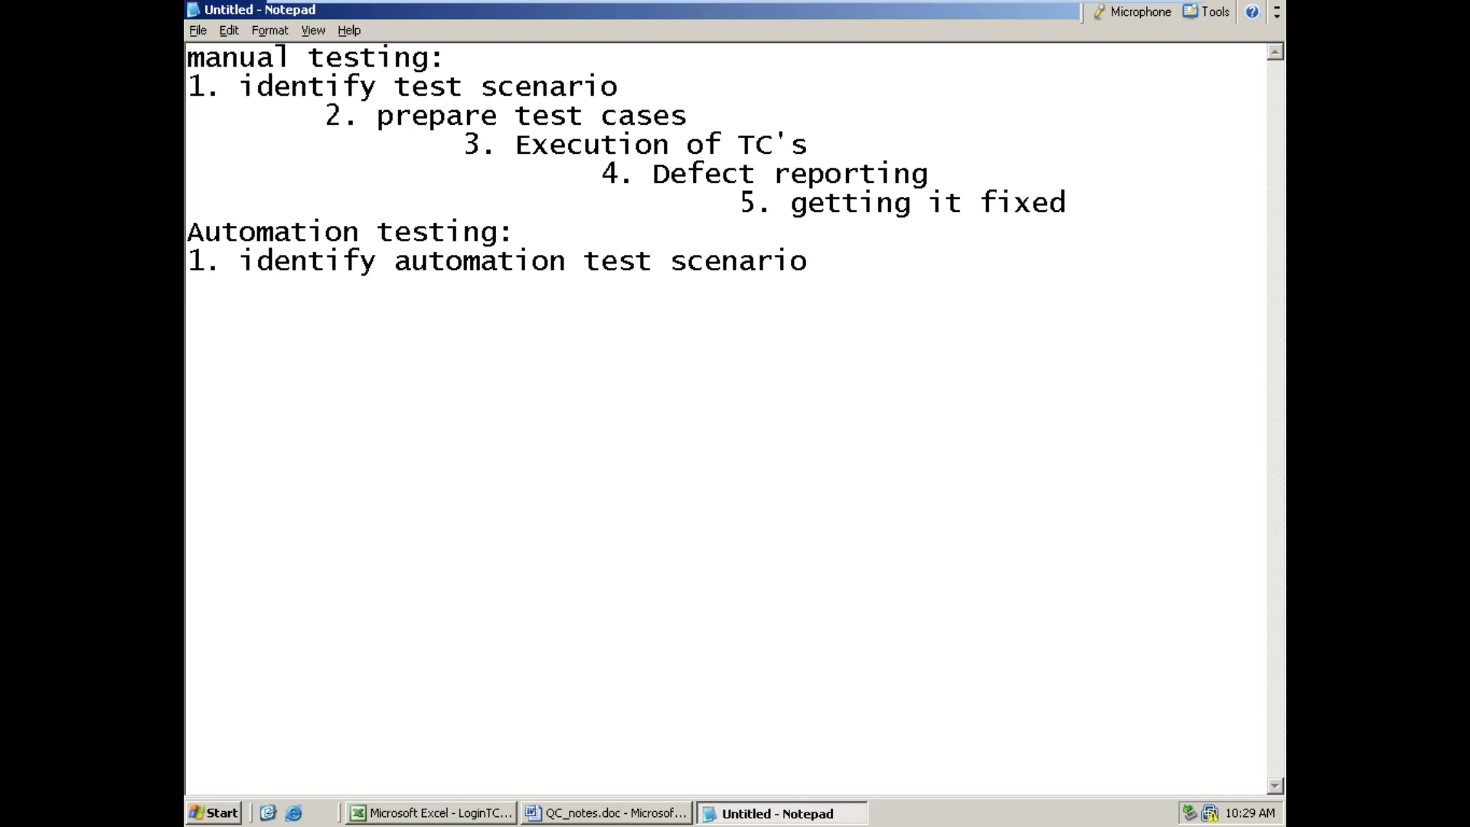
- Add the line "2. develop the automation test scripts" to the automation list, indented one level
{"action": "key", "text": "Tab"}
{"action": "type", "text": "2. develop the automa"}
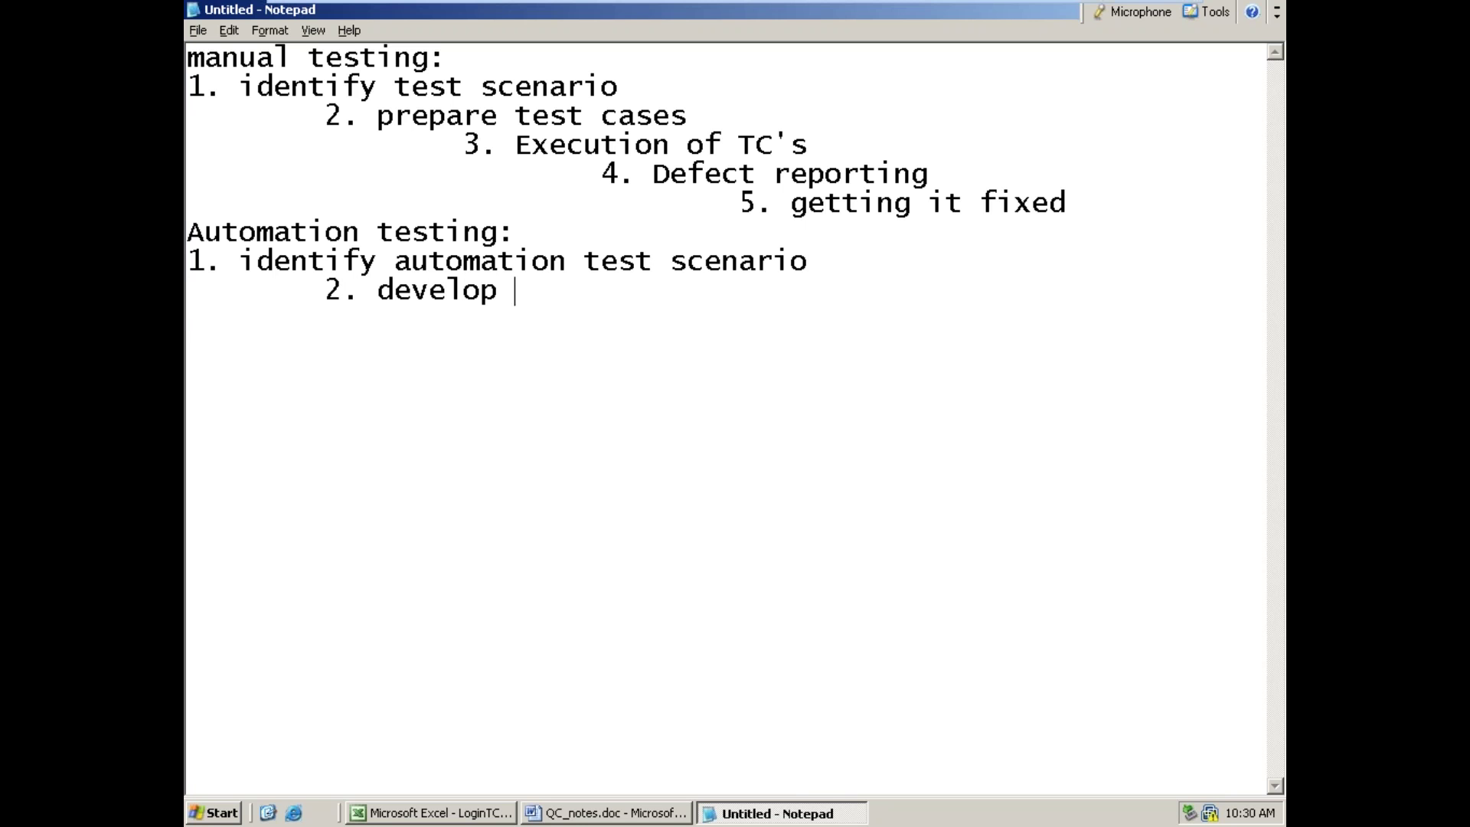
{"action": "type", "text": "tion"}
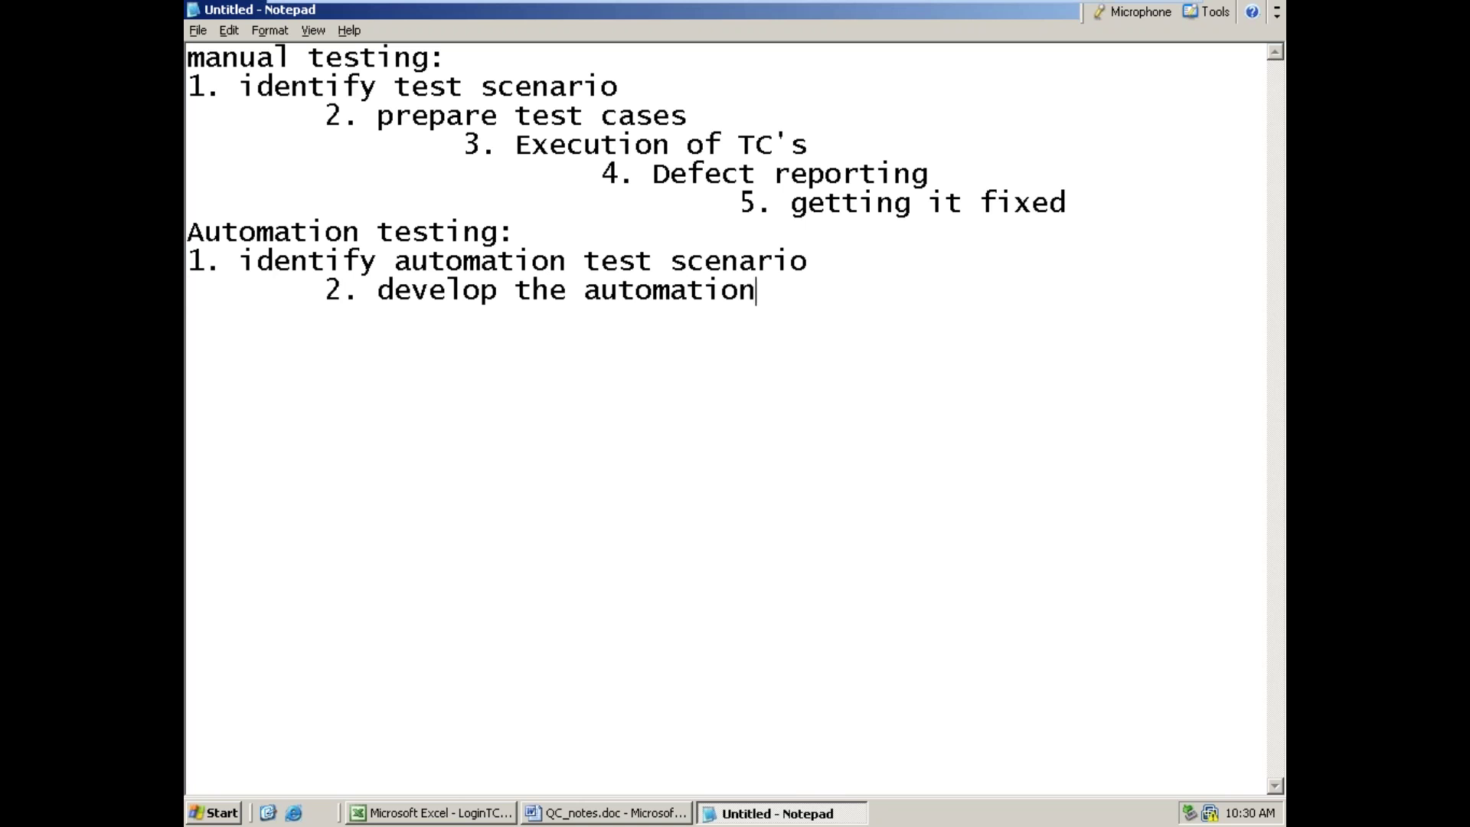
{"action": "type", "text": " test scr"}
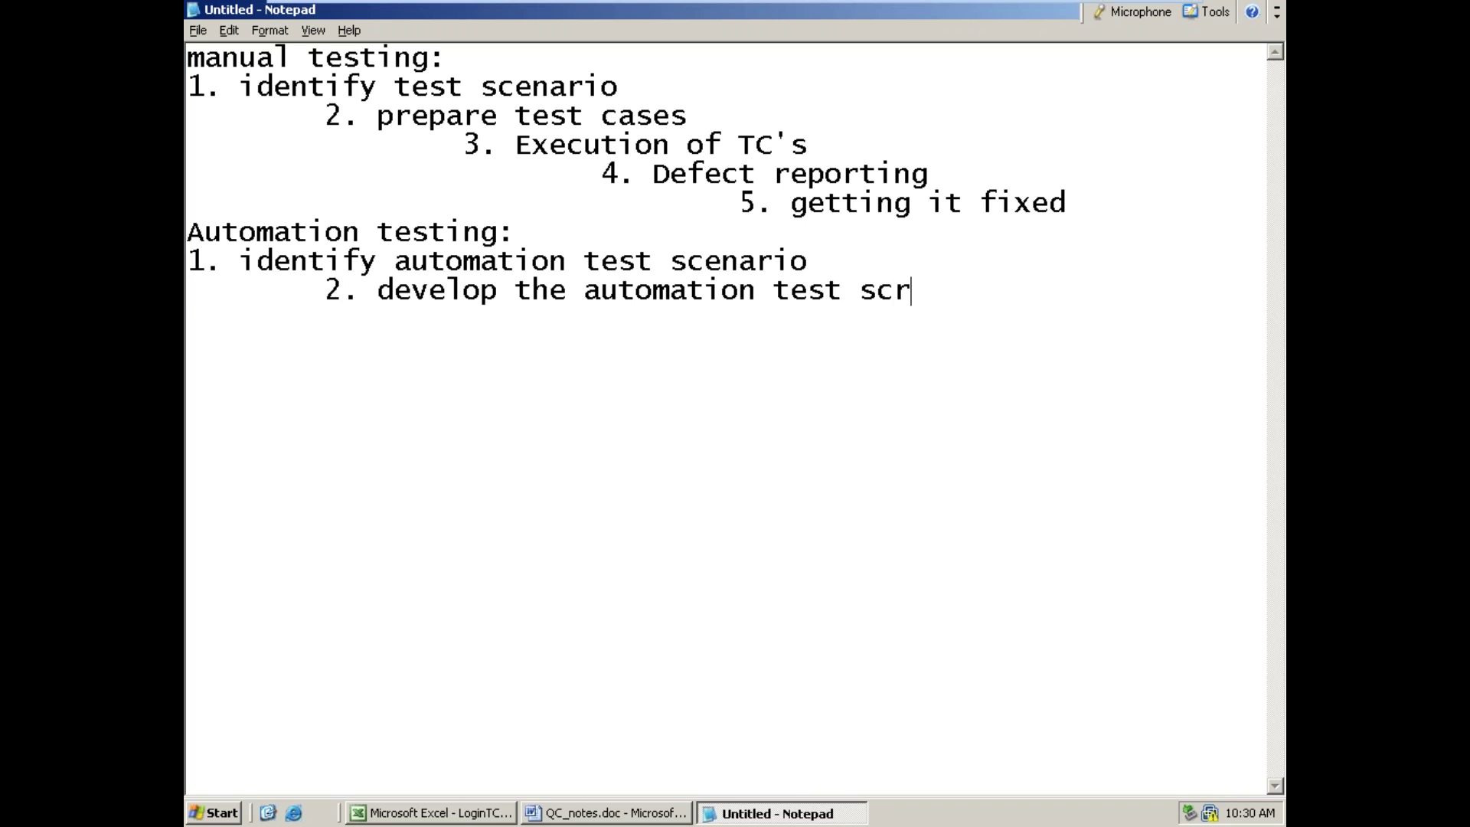
{"action": "type", "text": "ipts"}
- Add the line "3. Execution of test scripts" to the automation list, indented two levels, and correct the spelling of "scripts"
{"action": "key", "text": "Return"}
{"action": "key", "text": "Tab"}
{"action": "key", "text": "Tab"}
{"action": "type", "text": "3"}
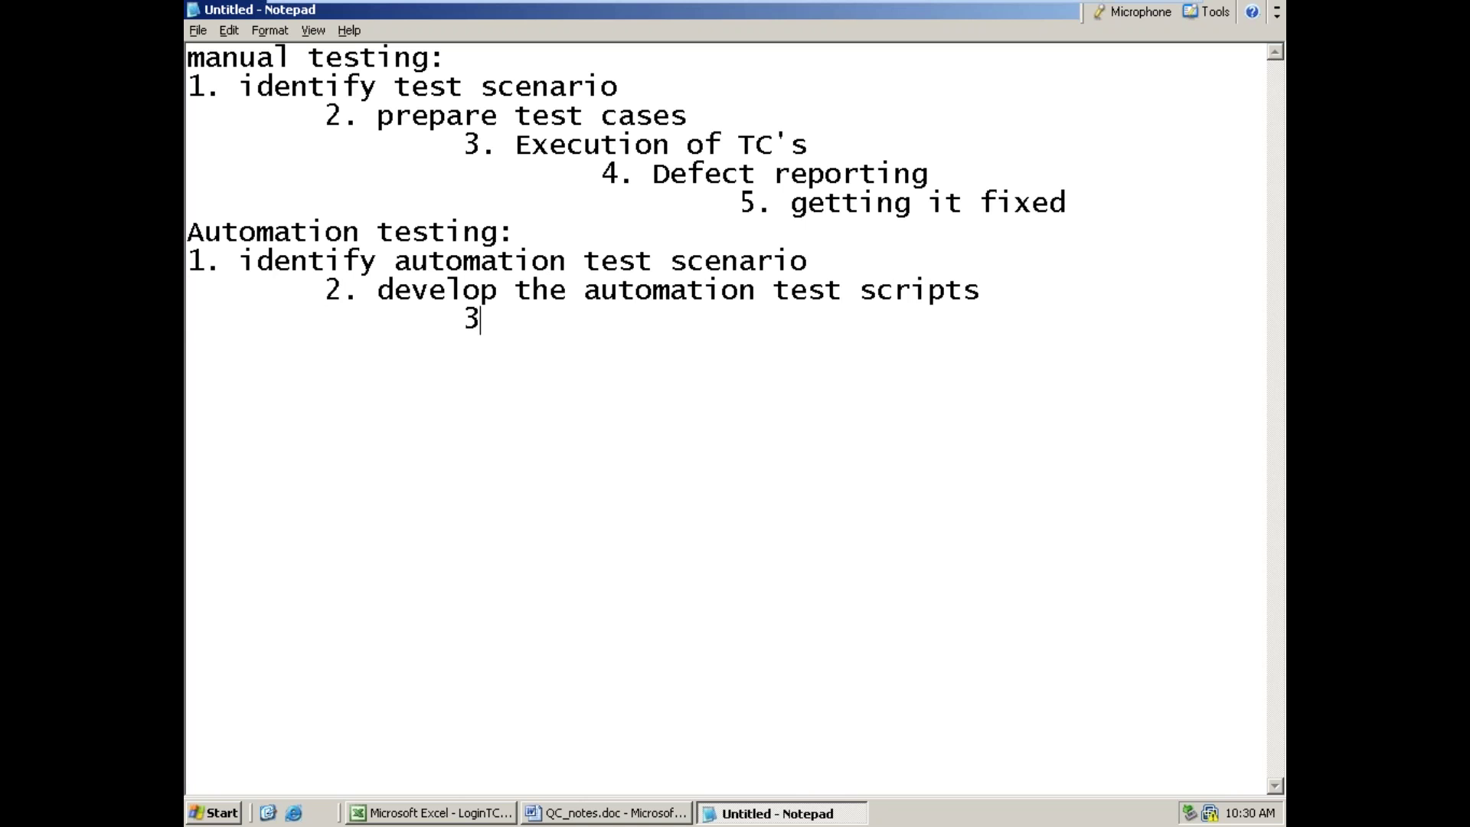
{"action": "type", "text": ". Execution of "}
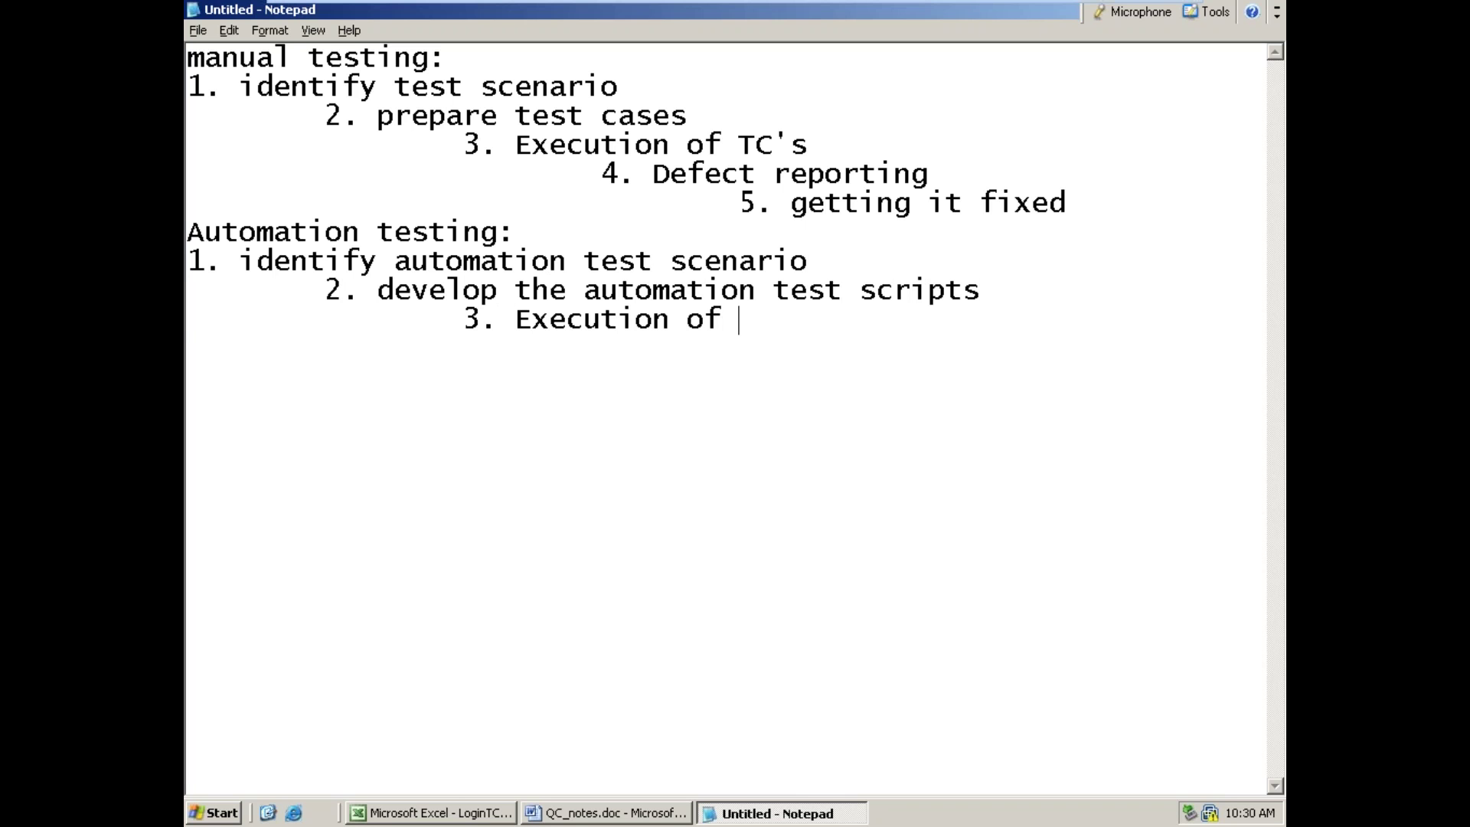
{"action": "type", "text": "test sceripts"}
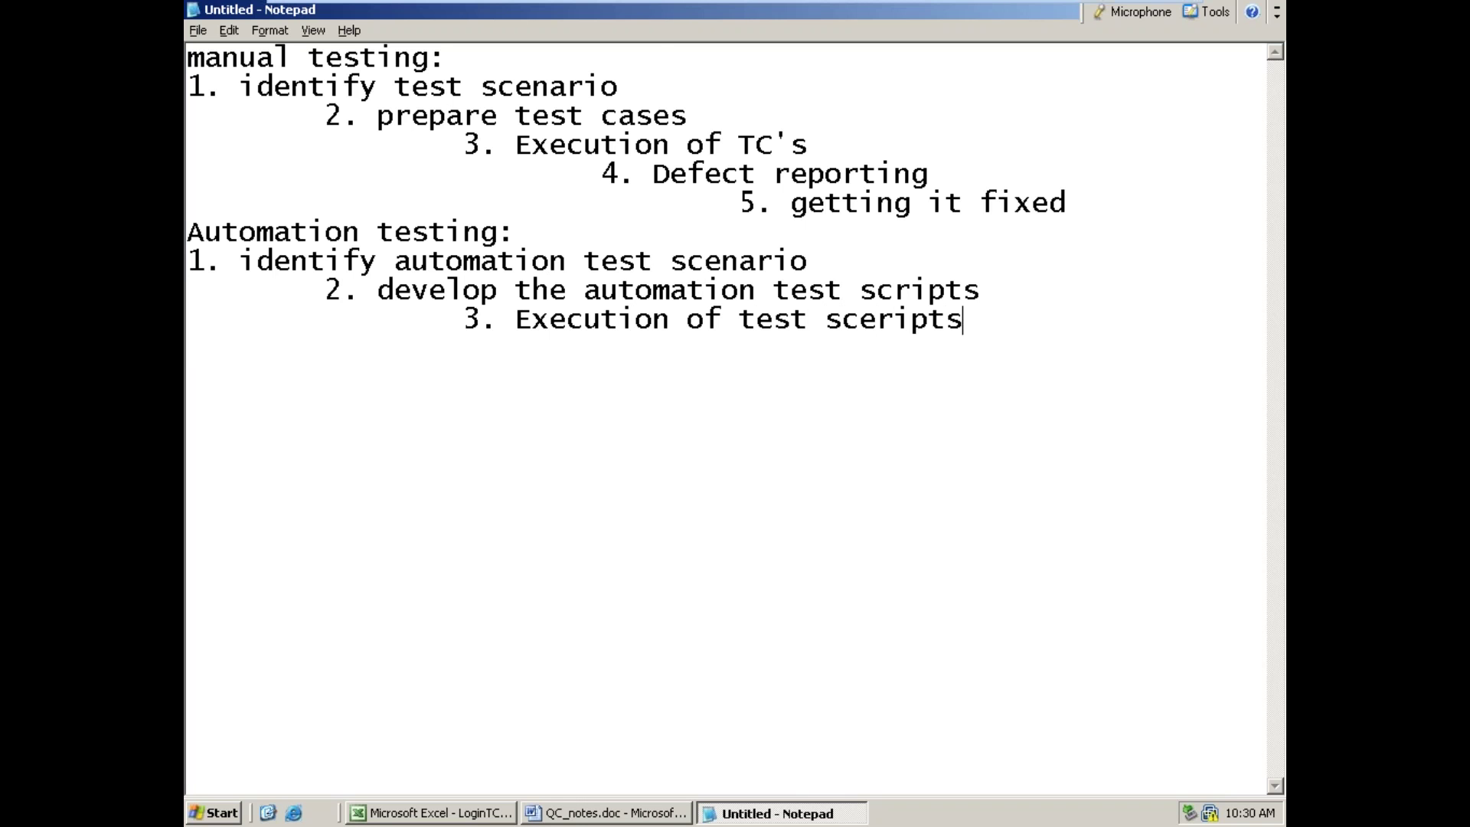
{"action": "key", "text": "Return"}
{"action": "left_click", "coordinate": [871, 318]}
{"action": "key", "text": "BackSpace"}
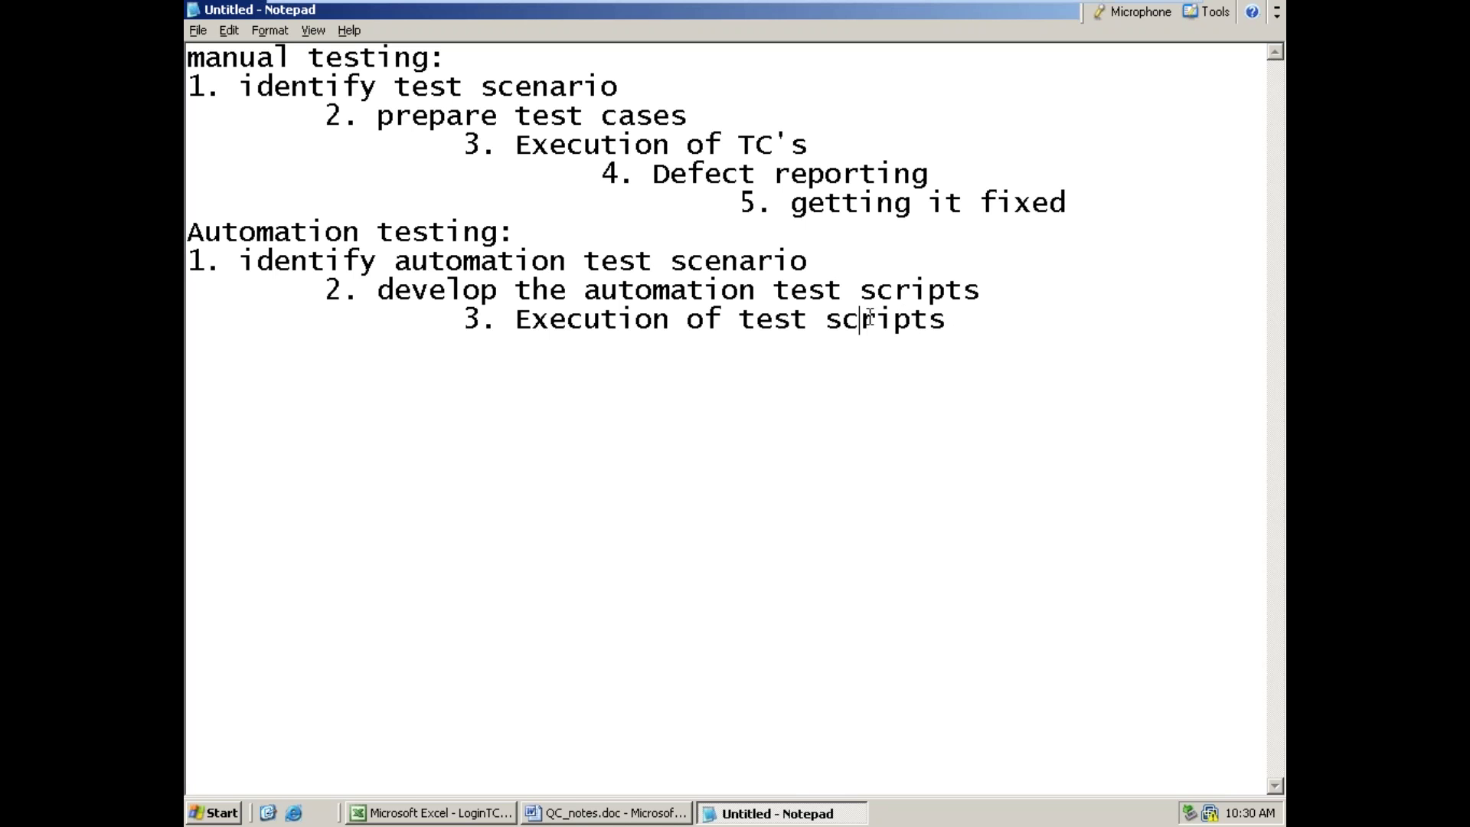
- Add the line "4. Analyze test result" to the automation list, indented three levels, and correct the spelling of "Analyze"
{"action": "key", "text": "End"}
{"action": "key", "text": "Return"}
{"action": "key", "text": "Tab"}
{"action": "key", "text": "Tab"}
{"action": "key", "text": "Tab"}
{"action": "type", "text": "4. Anly"}
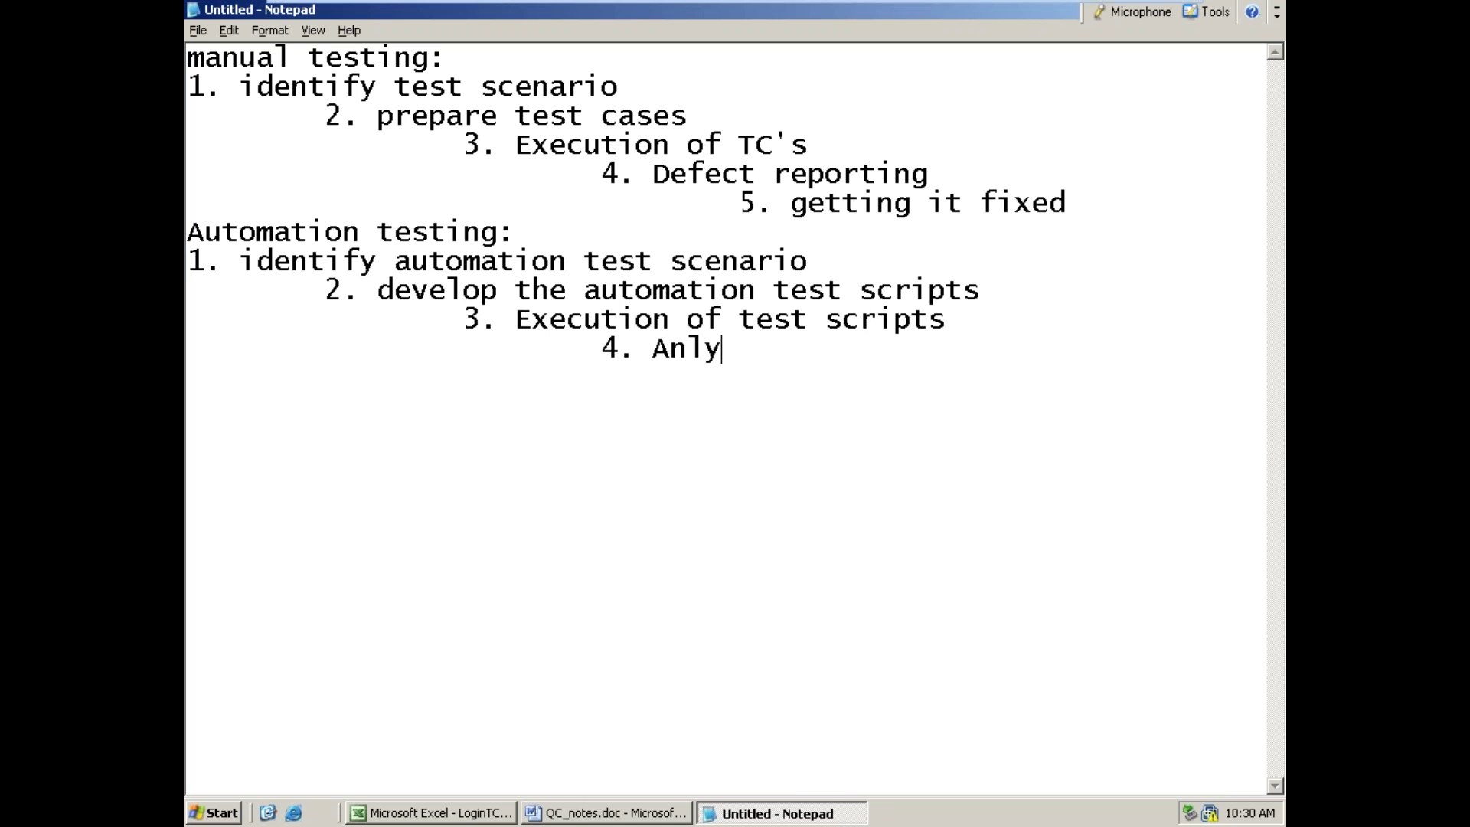
{"action": "type", "text": "ze test result"}
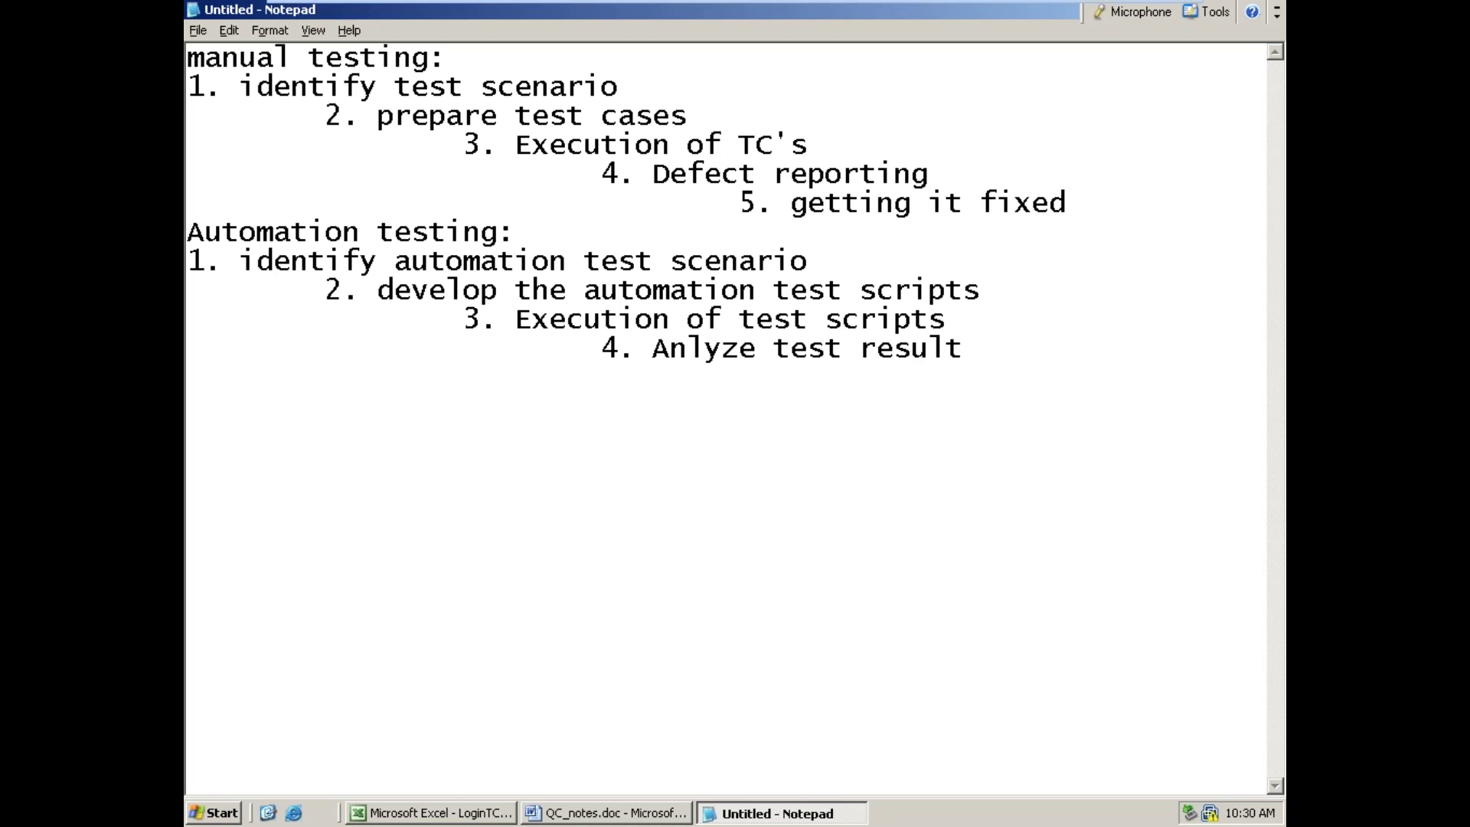
{"action": "left_click", "coordinate": [689, 353]}
{"action": "type", "text": "a"}
{"action": "left_click", "coordinate": [1026, 351]}
- Add the line "5. Defect Reporting" to the automation list, indented four levels
{"action": "key", "text": "Return"}
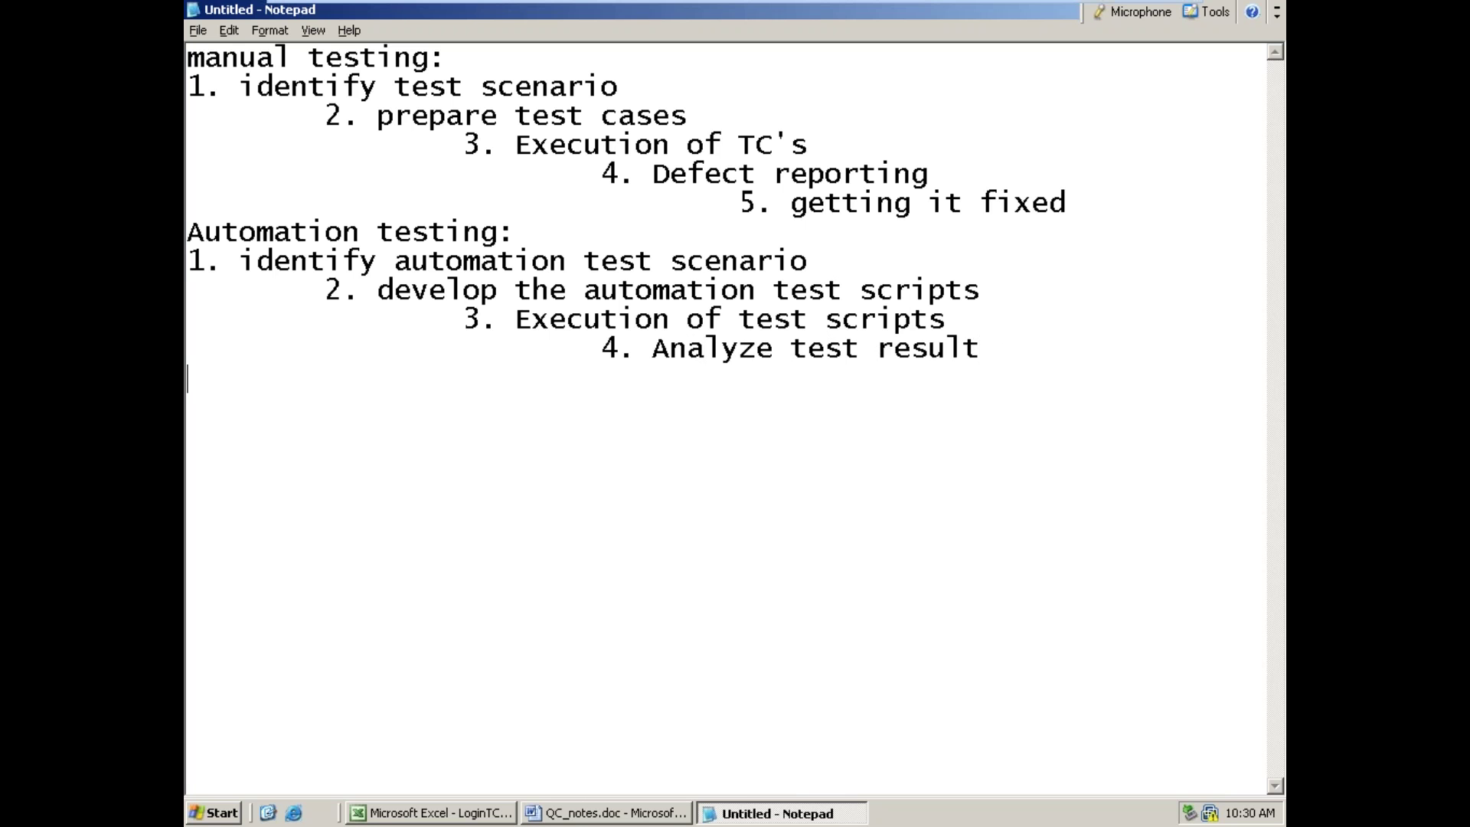
{"action": "key", "text": "Tab"}
{"action": "key", "text": "Tab"}
{"action": "key", "text": "Tab"}
{"action": "type", "text": "5. Defect "}
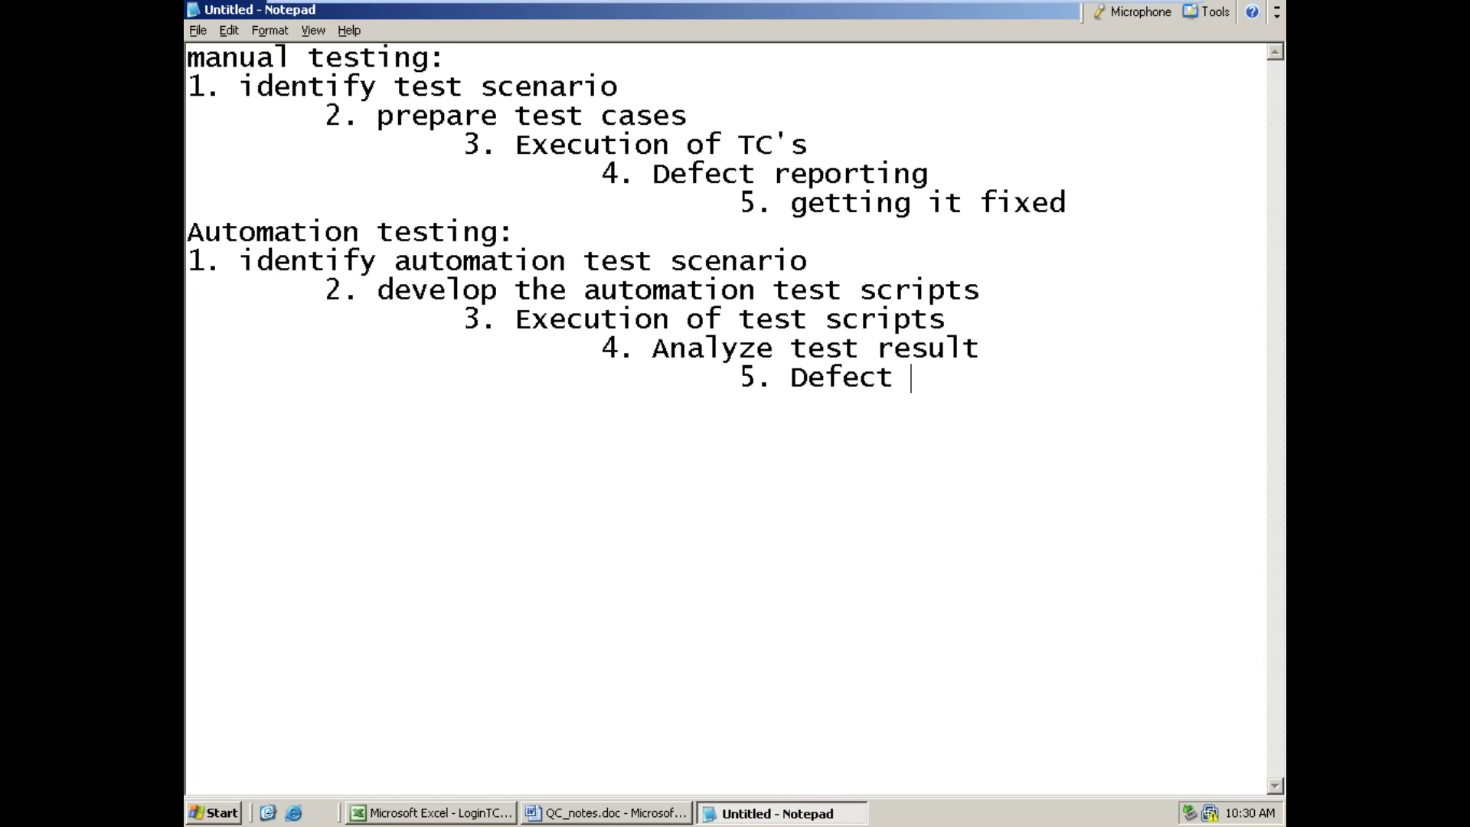
{"action": "type", "text": "Reporting"}
- Add the line "6. getting it fixed" to the automation list, indented five levels, and start a new line below it
{"action": "key", "text": "Return"}
{"action": "key", "text": "Tab"}
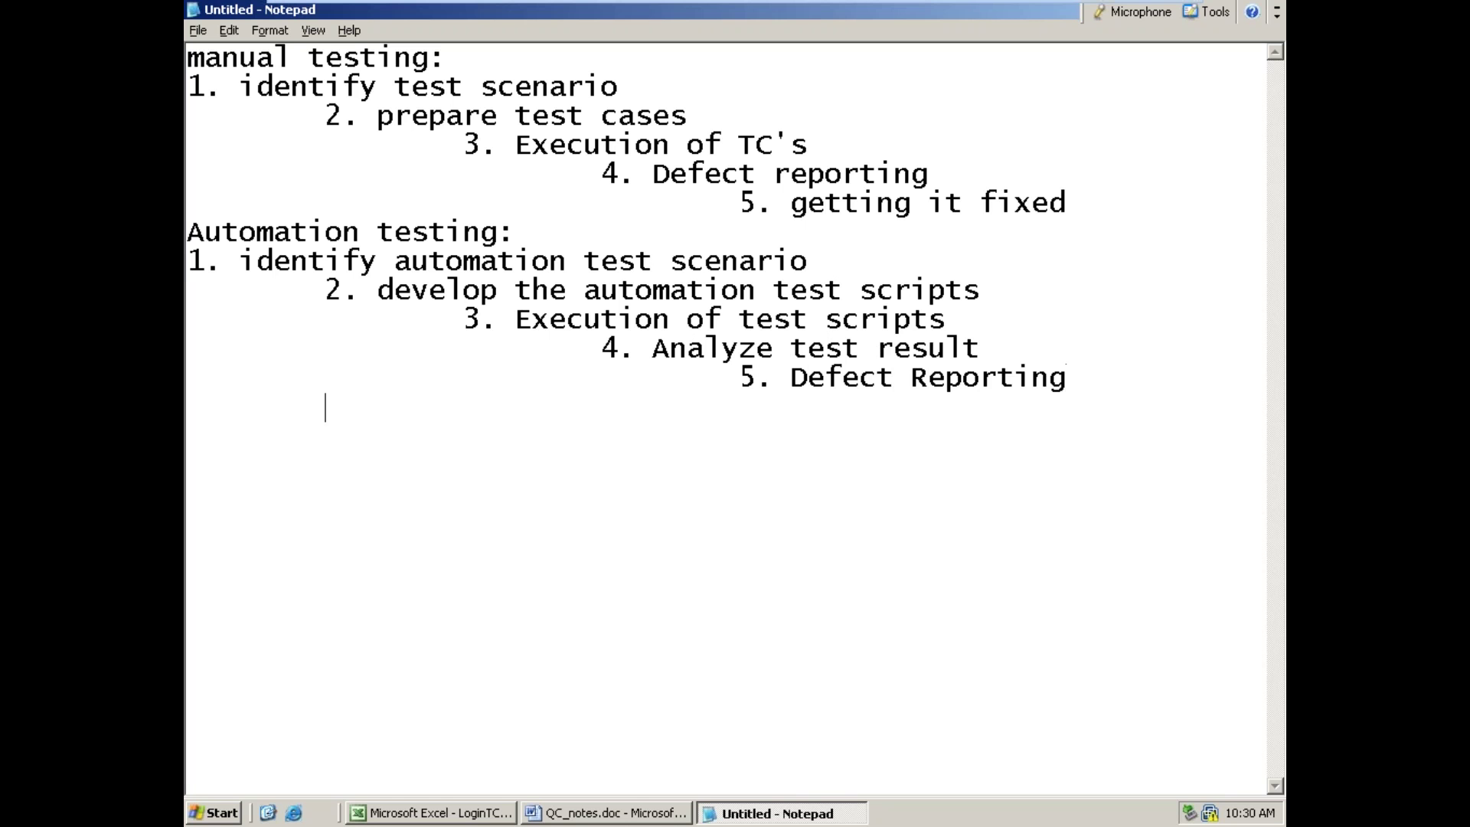
{"action": "key", "text": "Tab"}
{"action": "key", "text": "Tab"}
{"action": "key", "text": "Tab"}
{"action": "type", "text": "6. gett"}
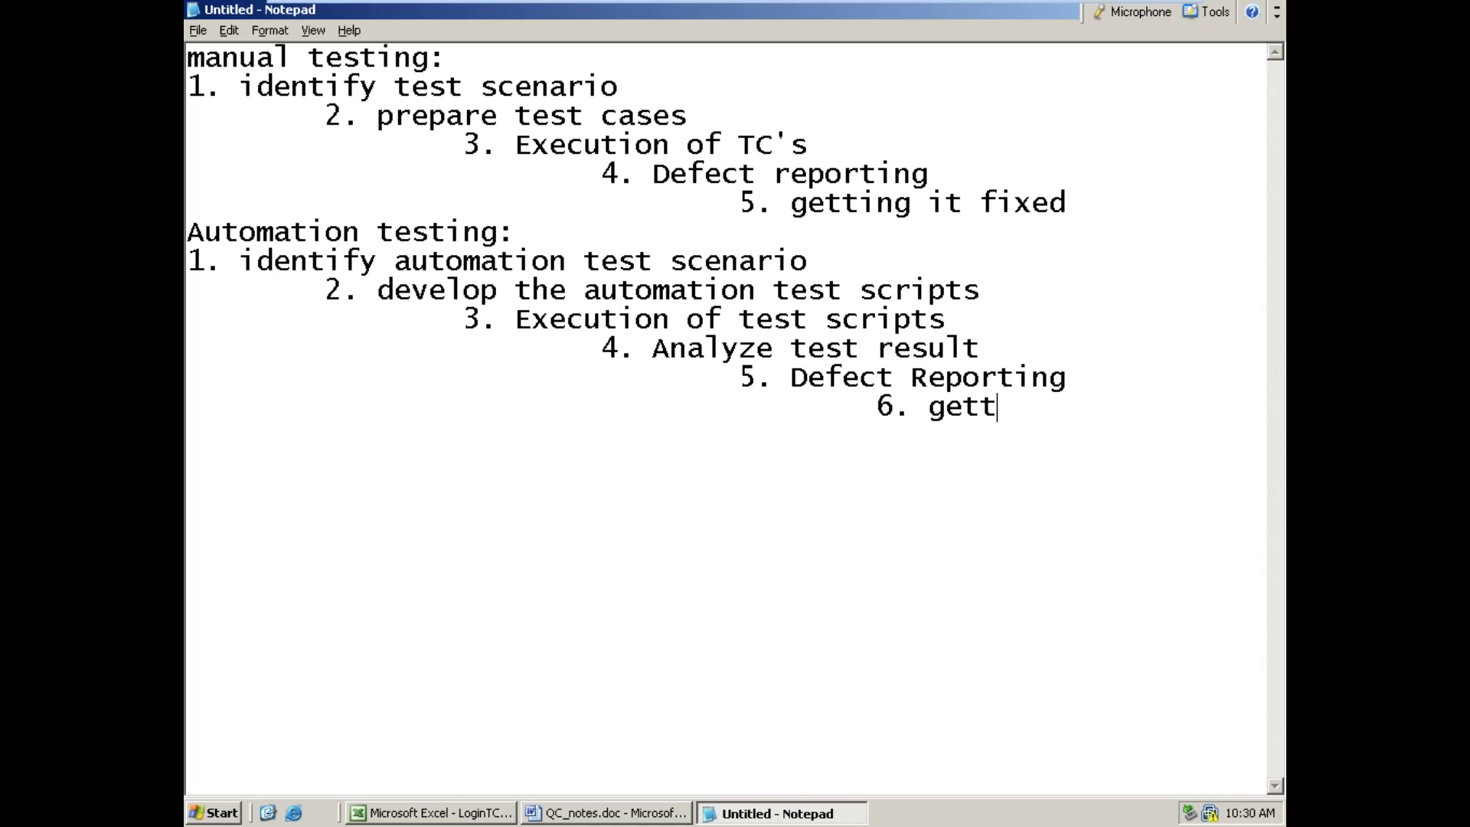
{"action": "type", "text": "ing it fixed"}
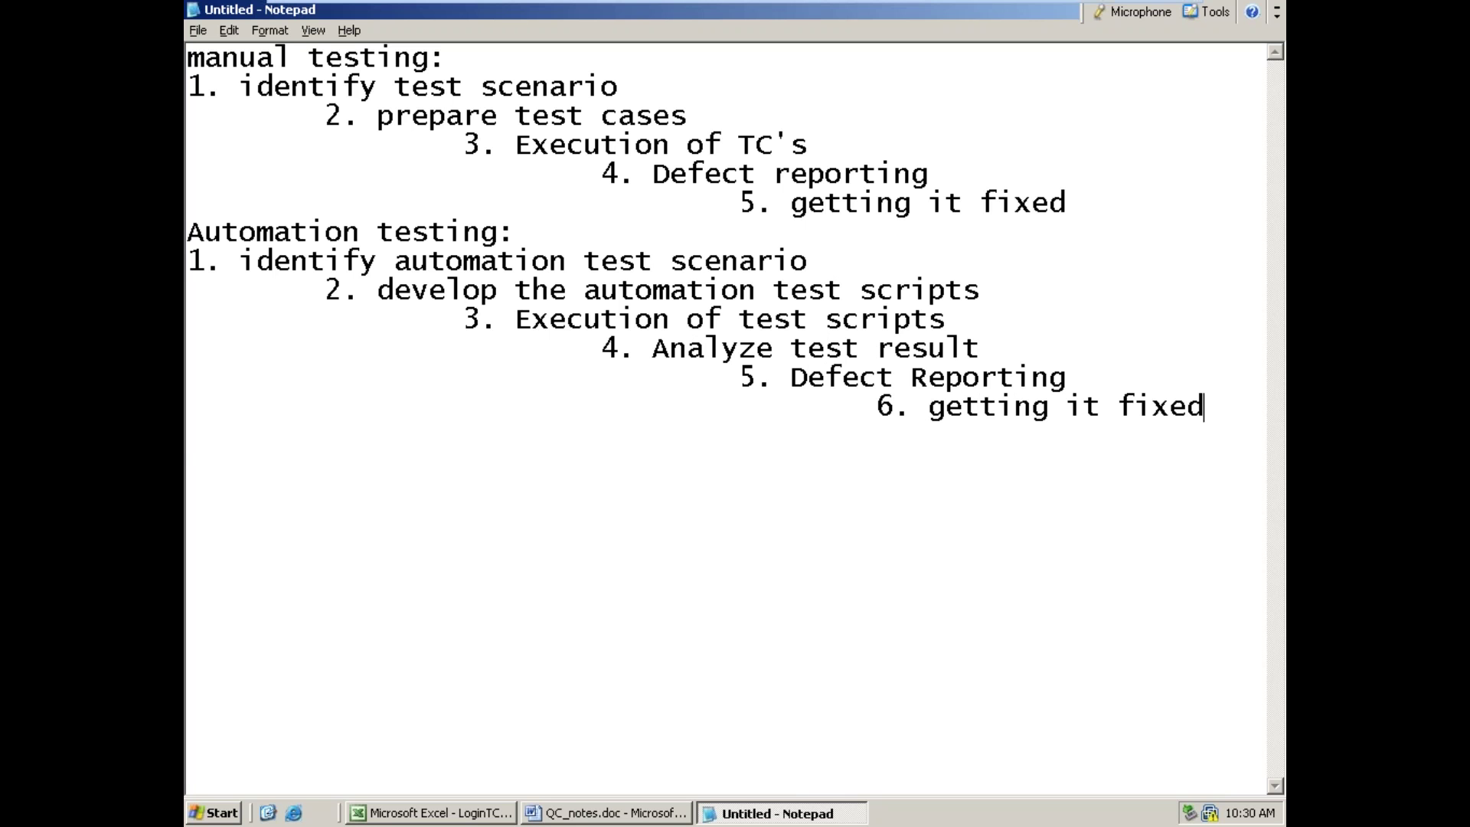
{"action": "key", "text": "Return"}
{"action": "left_click_drag", "start_coordinate": [521, 328], "coordinate": [949, 320]}
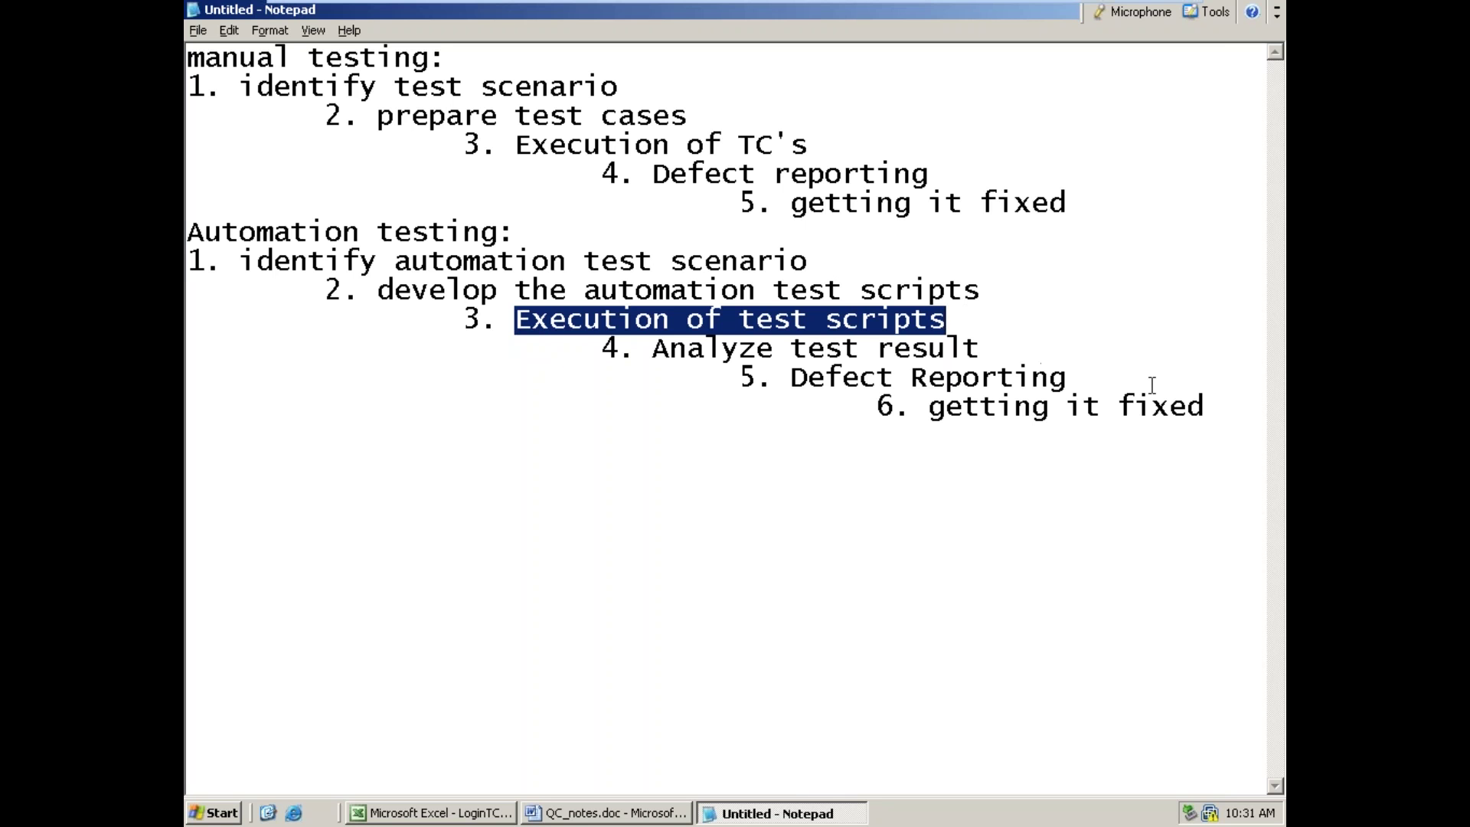
{"action": "left_click", "coordinate": [1235, 425]}
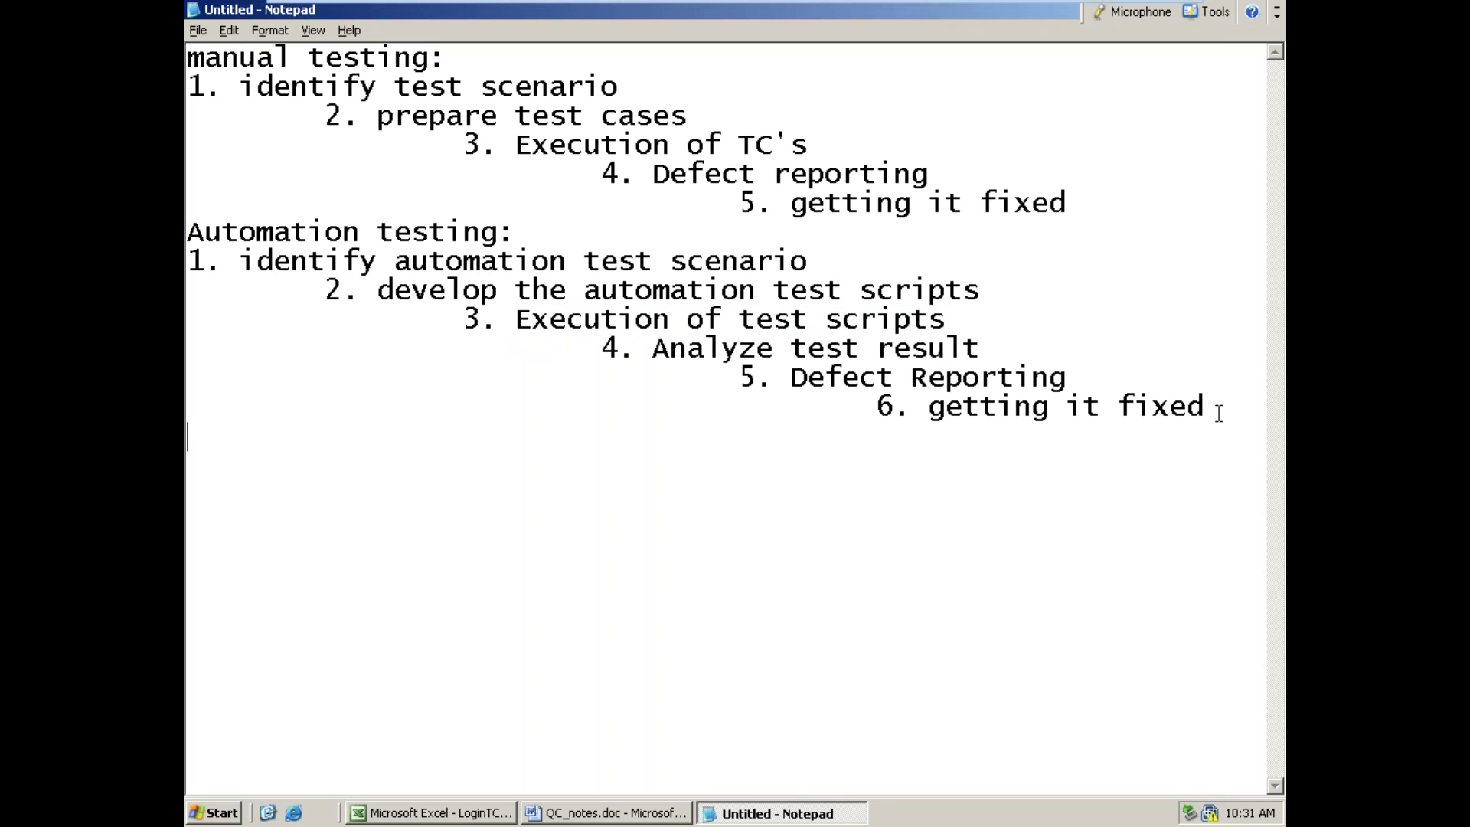
- Add the heading "Defect submission process:" after a blank line below the automation list, and start a line indented one level beneath it
{"action": "left_click", "coordinate": [1218, 414]}
{"action": "key", "text": "Return"}
{"action": "key", "text": "Return"}
{"action": "type", "text": "Defect s"}
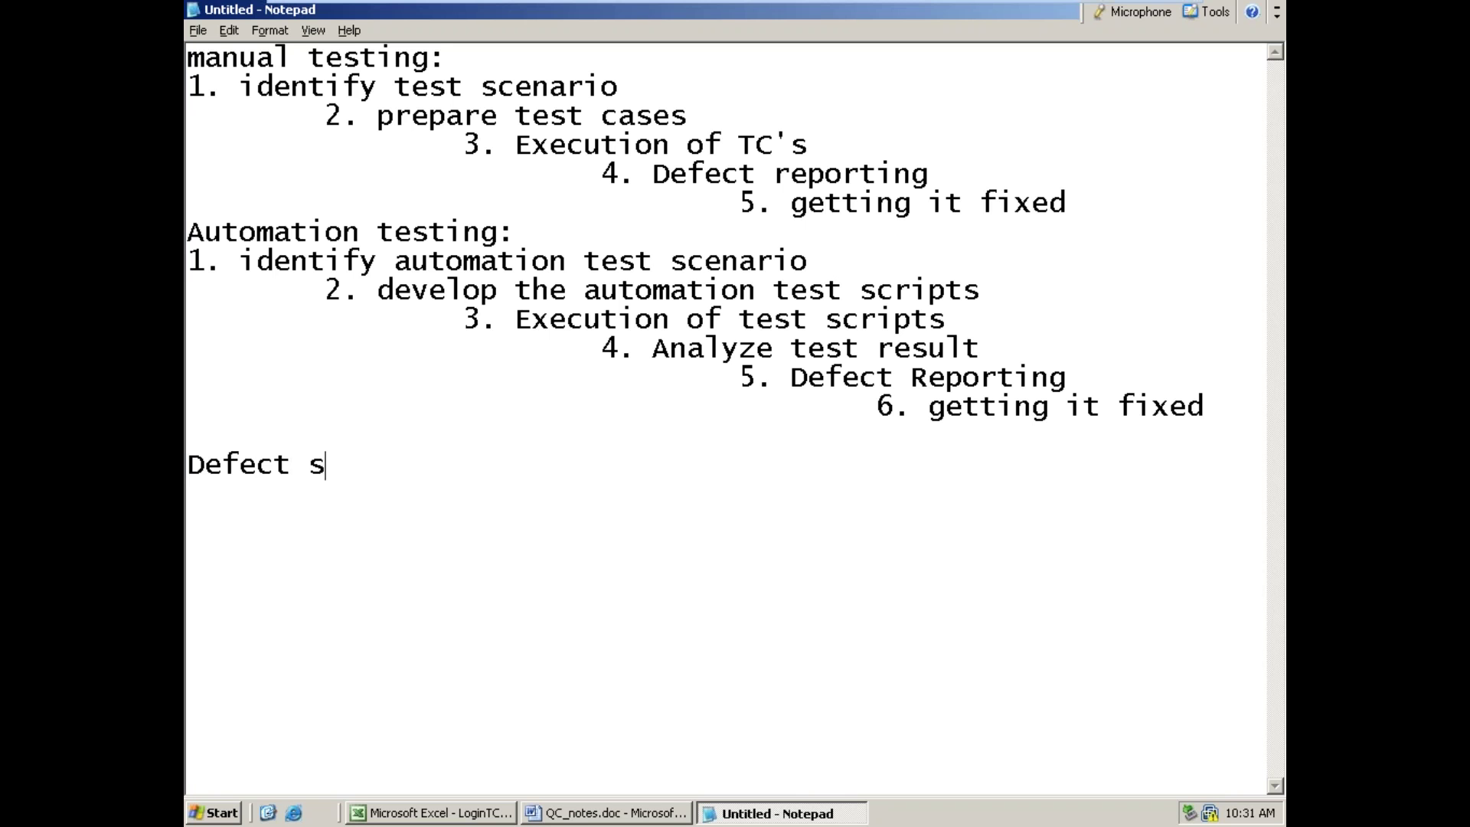
{"action": "type", "text": "ubmission pr"}
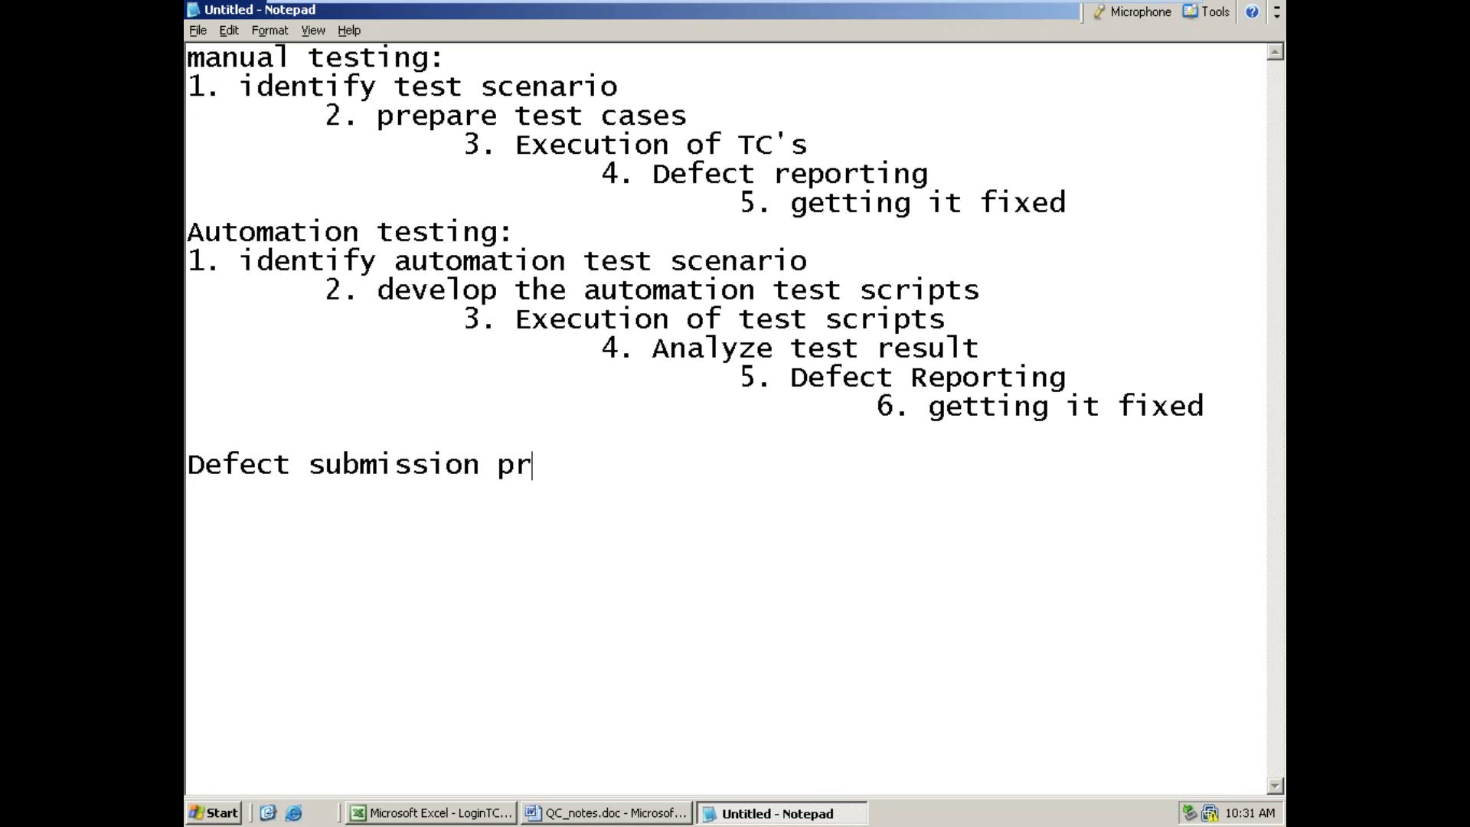
{"action": "type", "text": "ocess:"}
{"action": "key", "text": "Return"}
{"action": "key", "text": "Tab"}
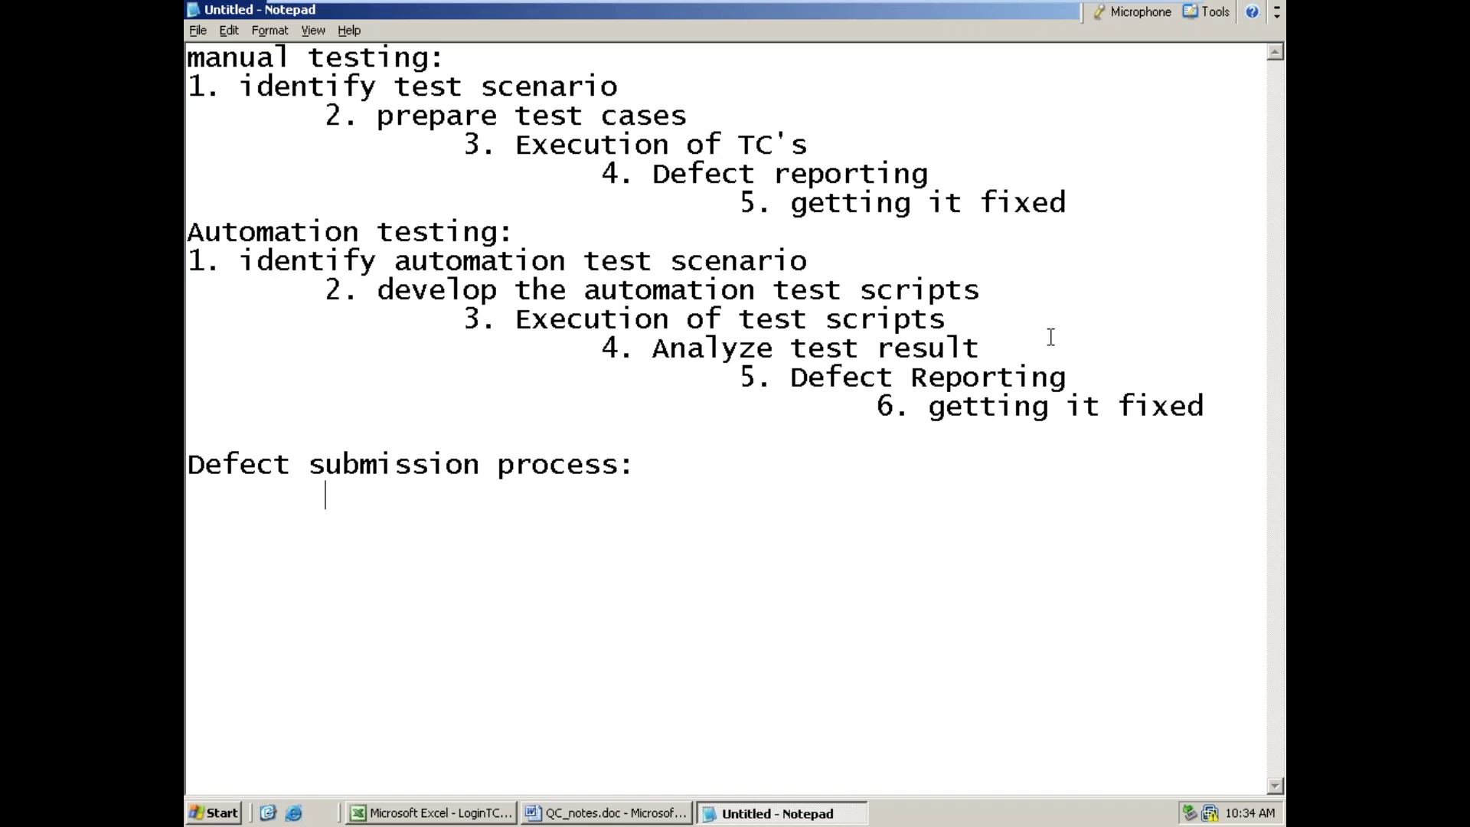
- Switch to QC_notes.doc in Word and review the Quality Center introduction, its primary intention and the Test Director versions
{"action": "left_click", "coordinate": [611, 817]}
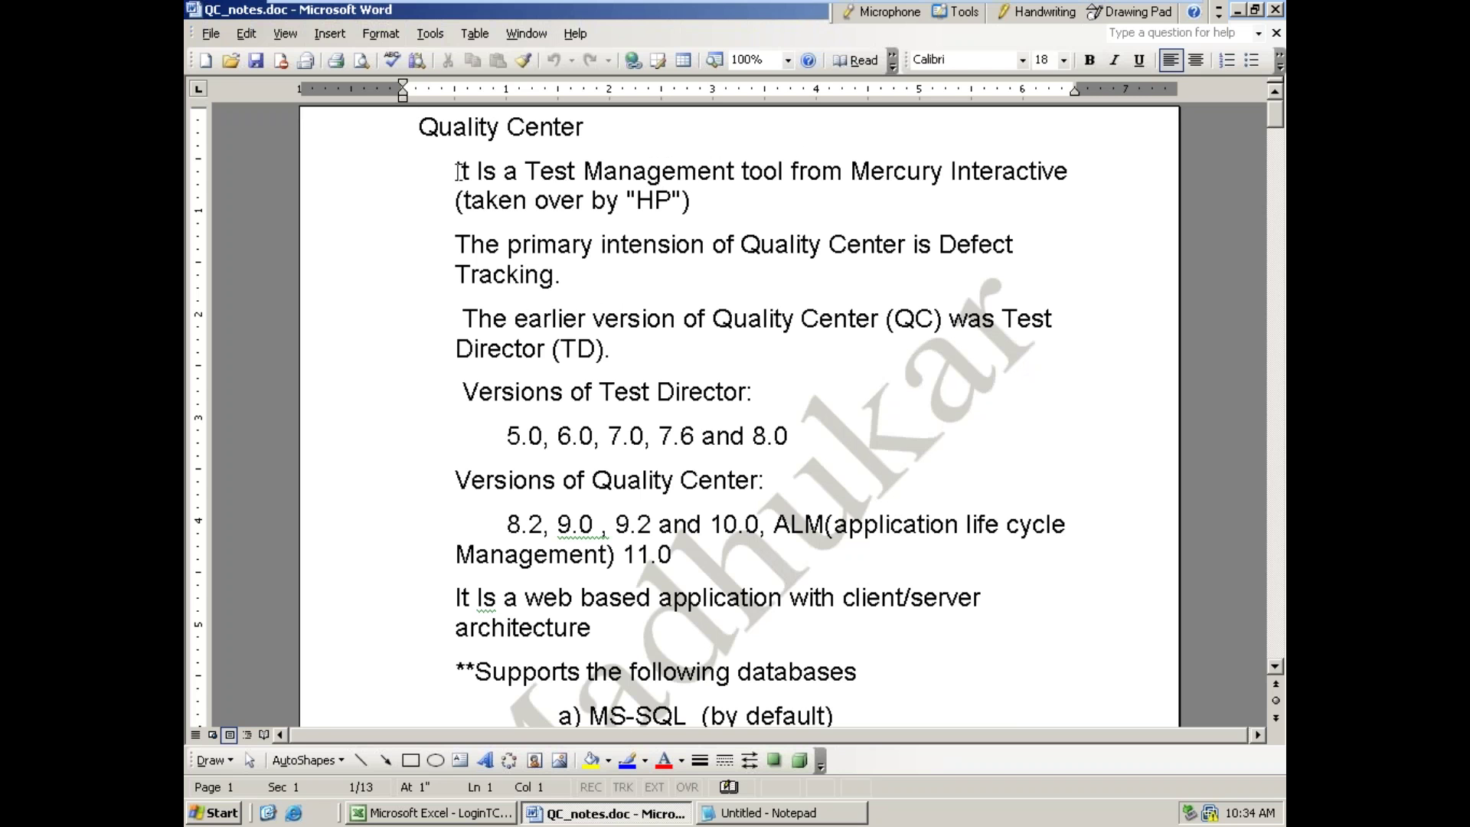
{"action": "left_click_drag", "start_coordinate": [457, 172], "coordinate": [897, 212]}
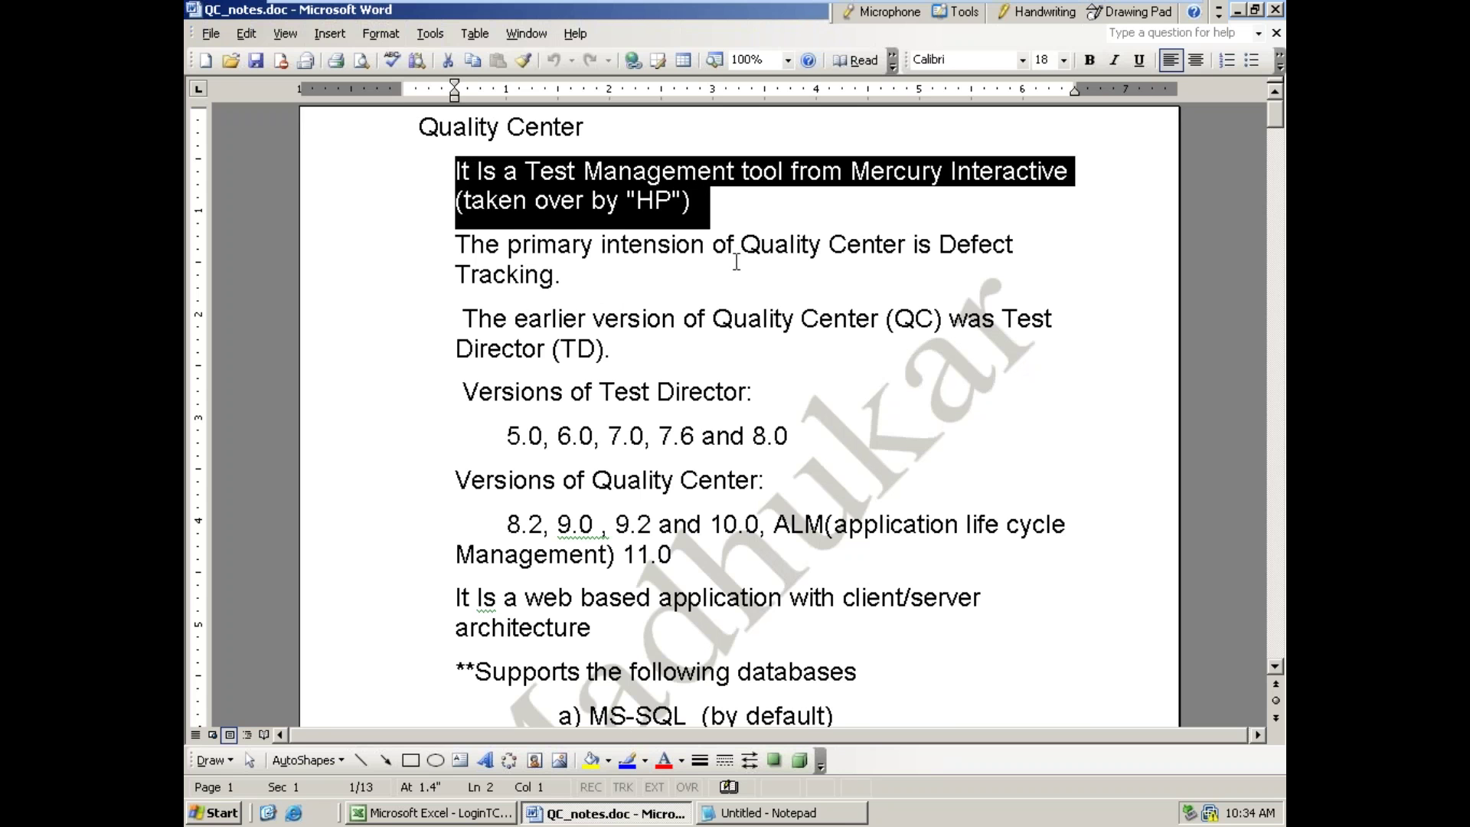
{"action": "left_click", "coordinate": [642, 272]}
{"action": "double_click", "coordinate": [438, 260]}
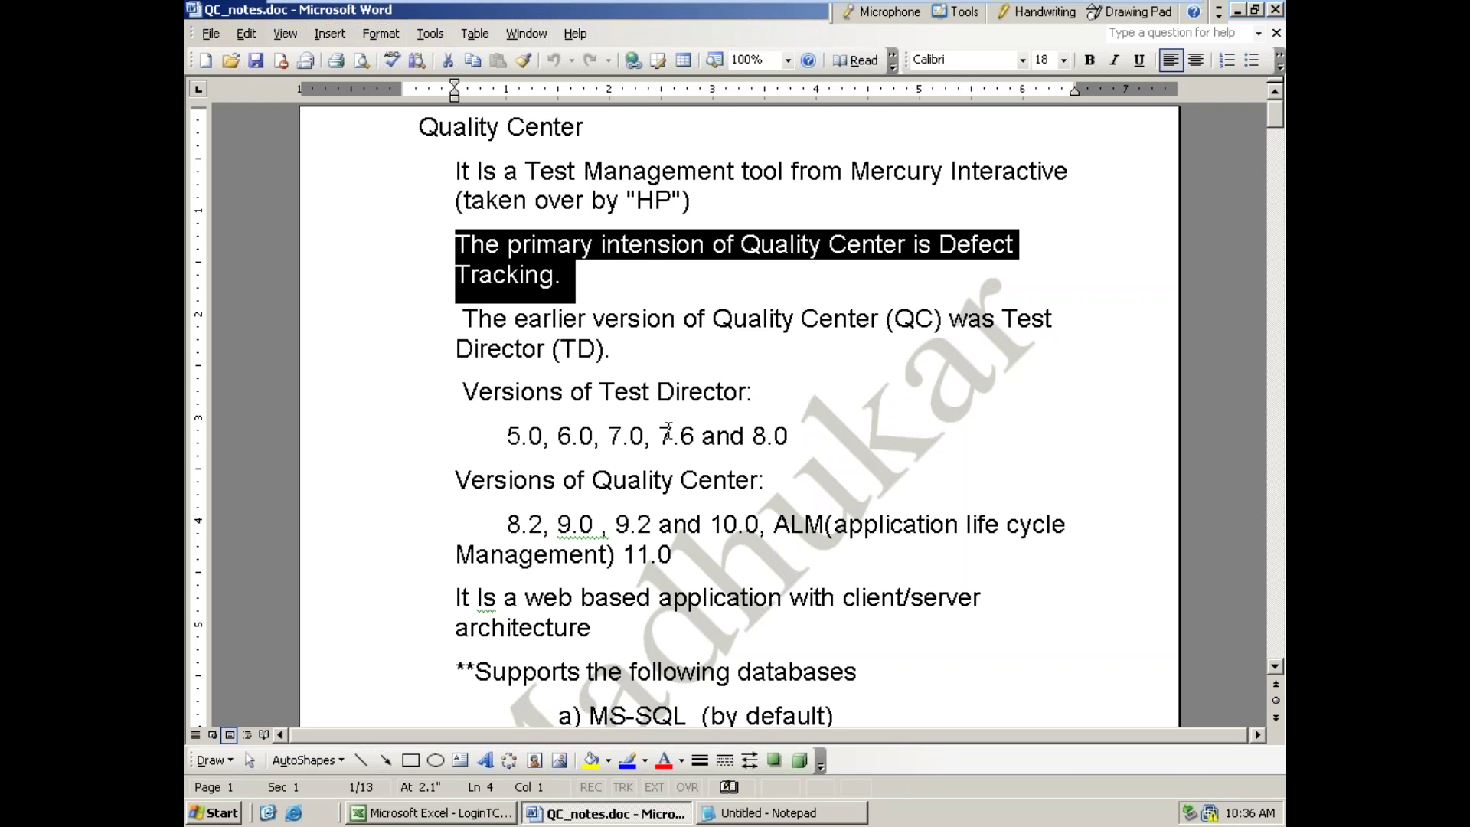
{"action": "left_click_drag", "start_coordinate": [802, 436], "coordinate": [542, 414]}
{"action": "left_click", "coordinate": [716, 434]}
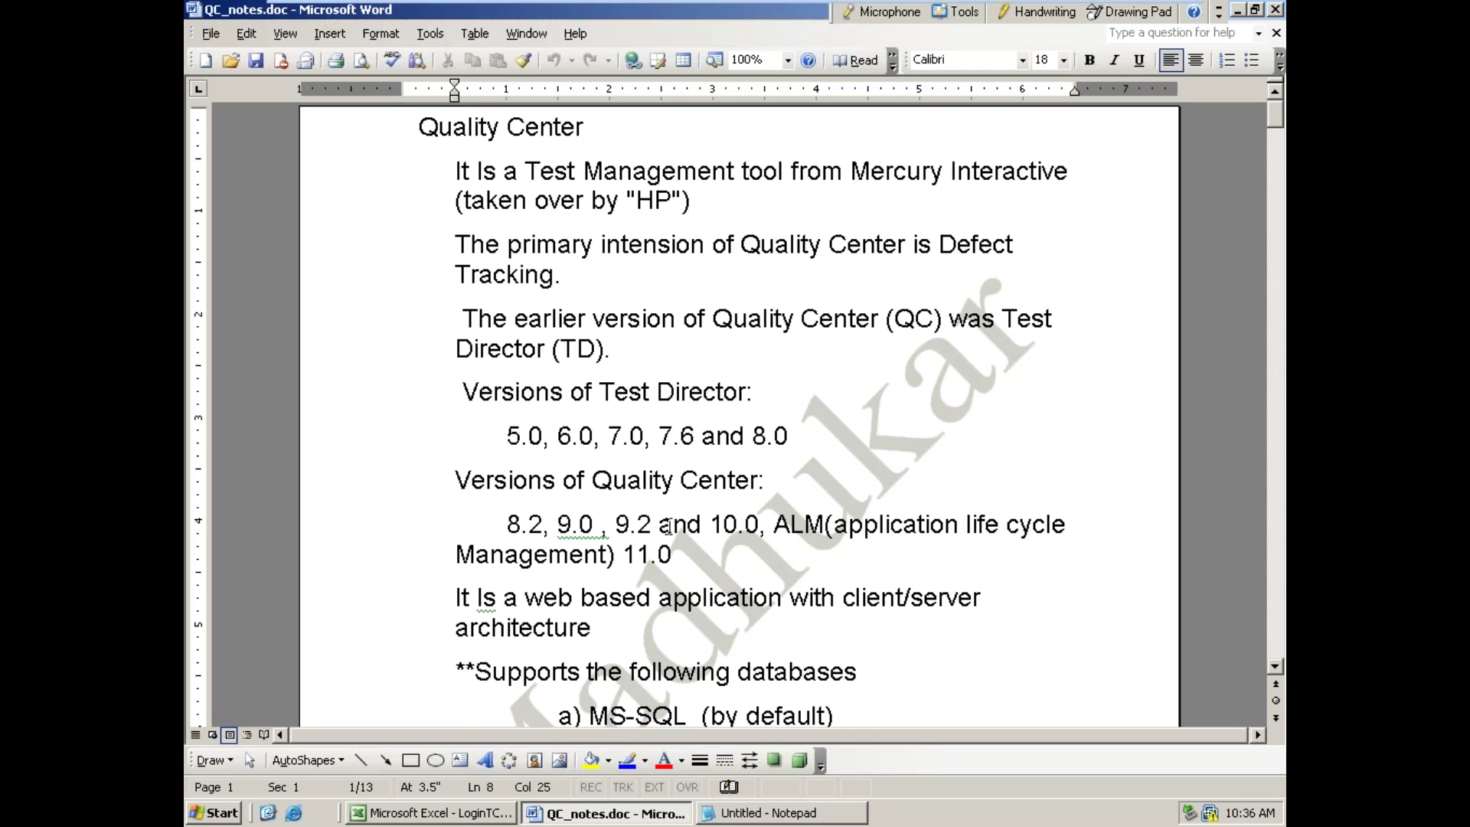
- Review the supported databases section of the notes, highlighting the MS-SQL and ORACLE entries
{"action": "scroll", "coordinate": [648, 550], "scroll_direction": "down", "scroll_amount": 2}
{"action": "scroll", "coordinate": [647, 549], "scroll_direction": "down", "scroll_amount": 1}
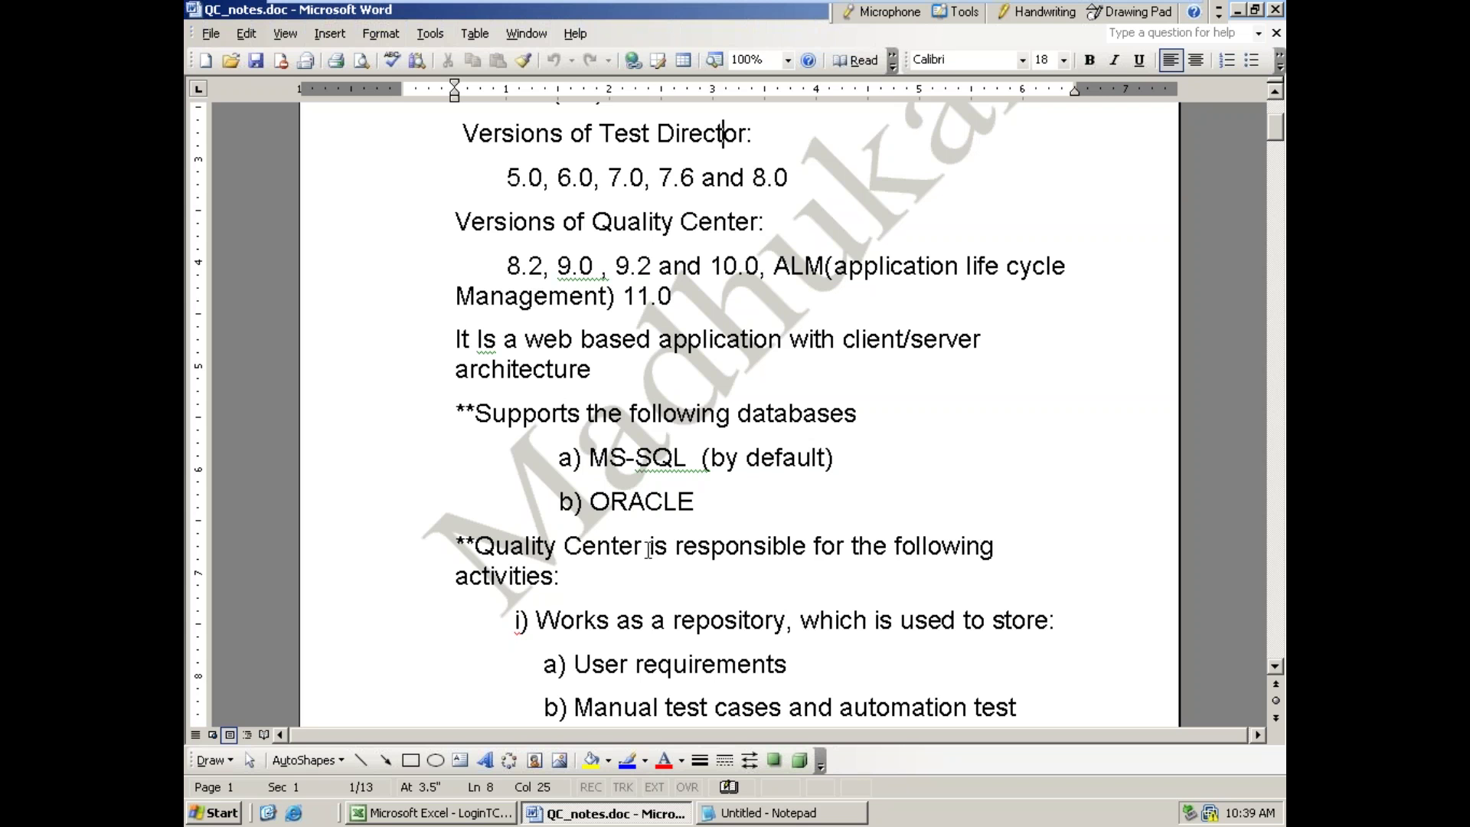
{"action": "left_click", "coordinate": [592, 458]}
{"action": "left_click_drag", "start_coordinate": [595, 460], "coordinate": [678, 462]}
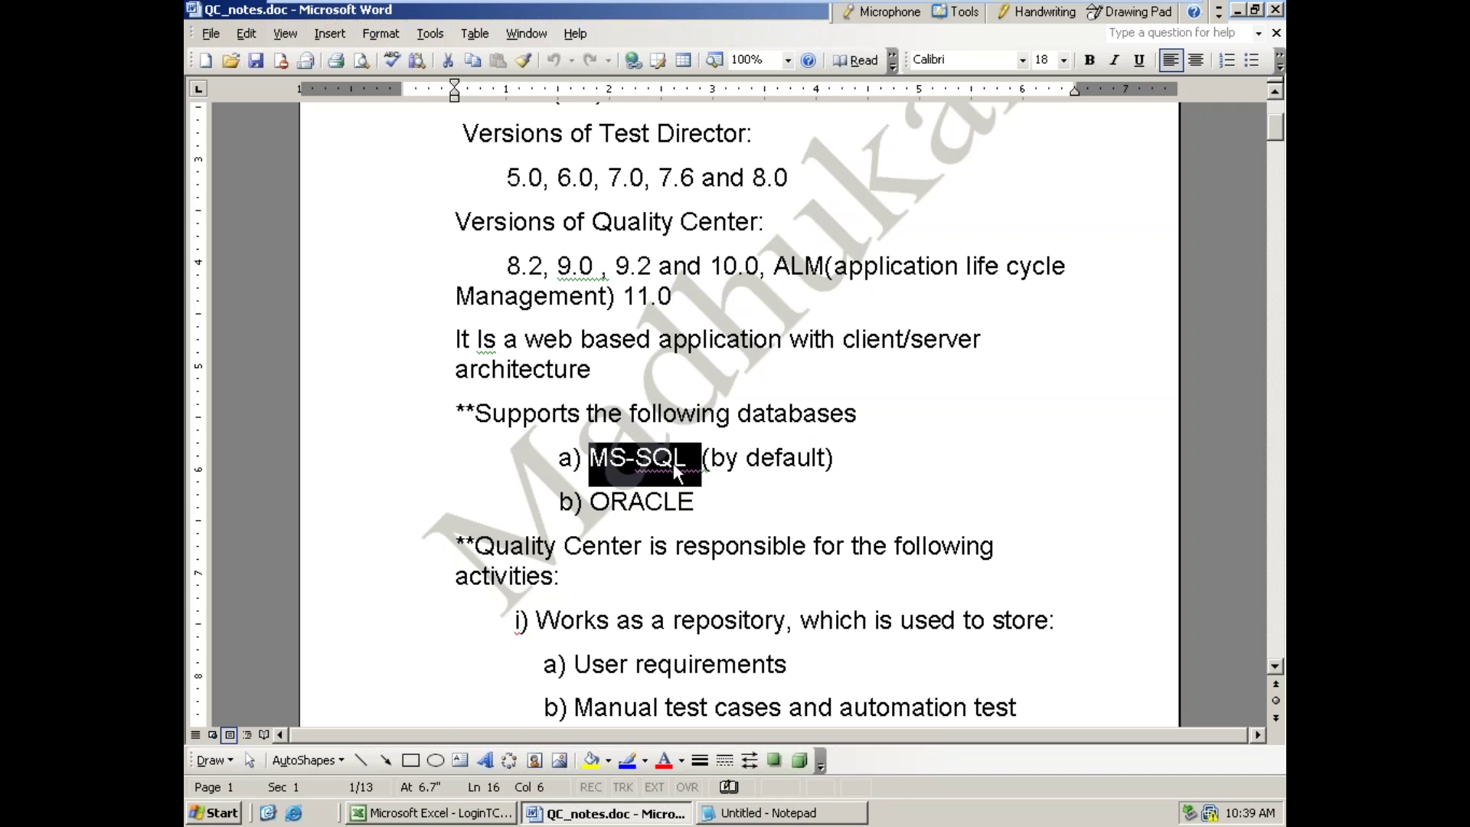
{"action": "left_click_drag", "start_coordinate": [599, 506], "coordinate": [678, 509]}
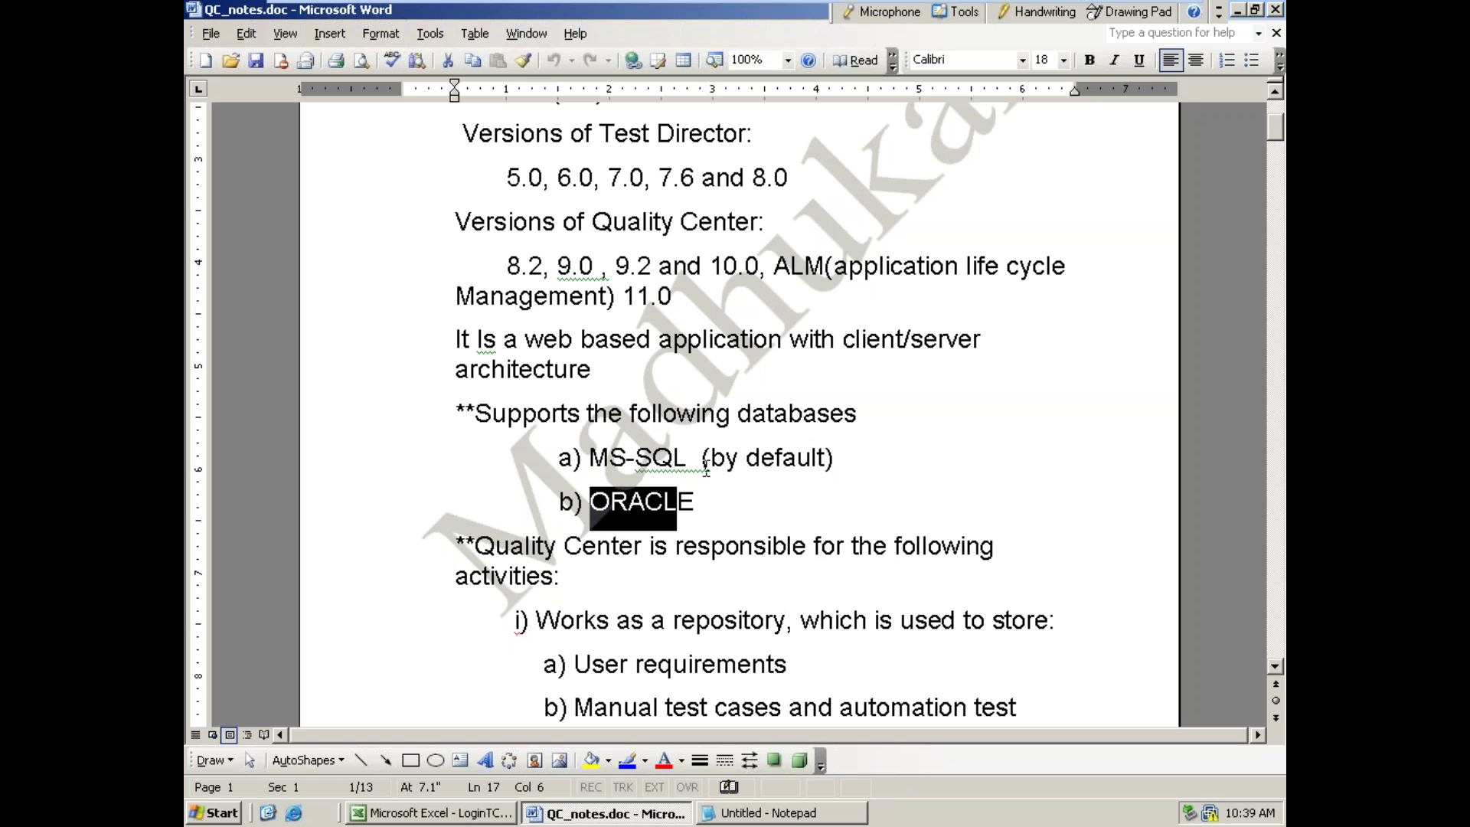
- Review what Quality Center stores as a repository, highlighting user requirements, manual test cases, automation test scripts, test results and automation resource files
{"action": "scroll", "coordinate": [706, 469], "scroll_direction": "down", "scroll_amount": 5}
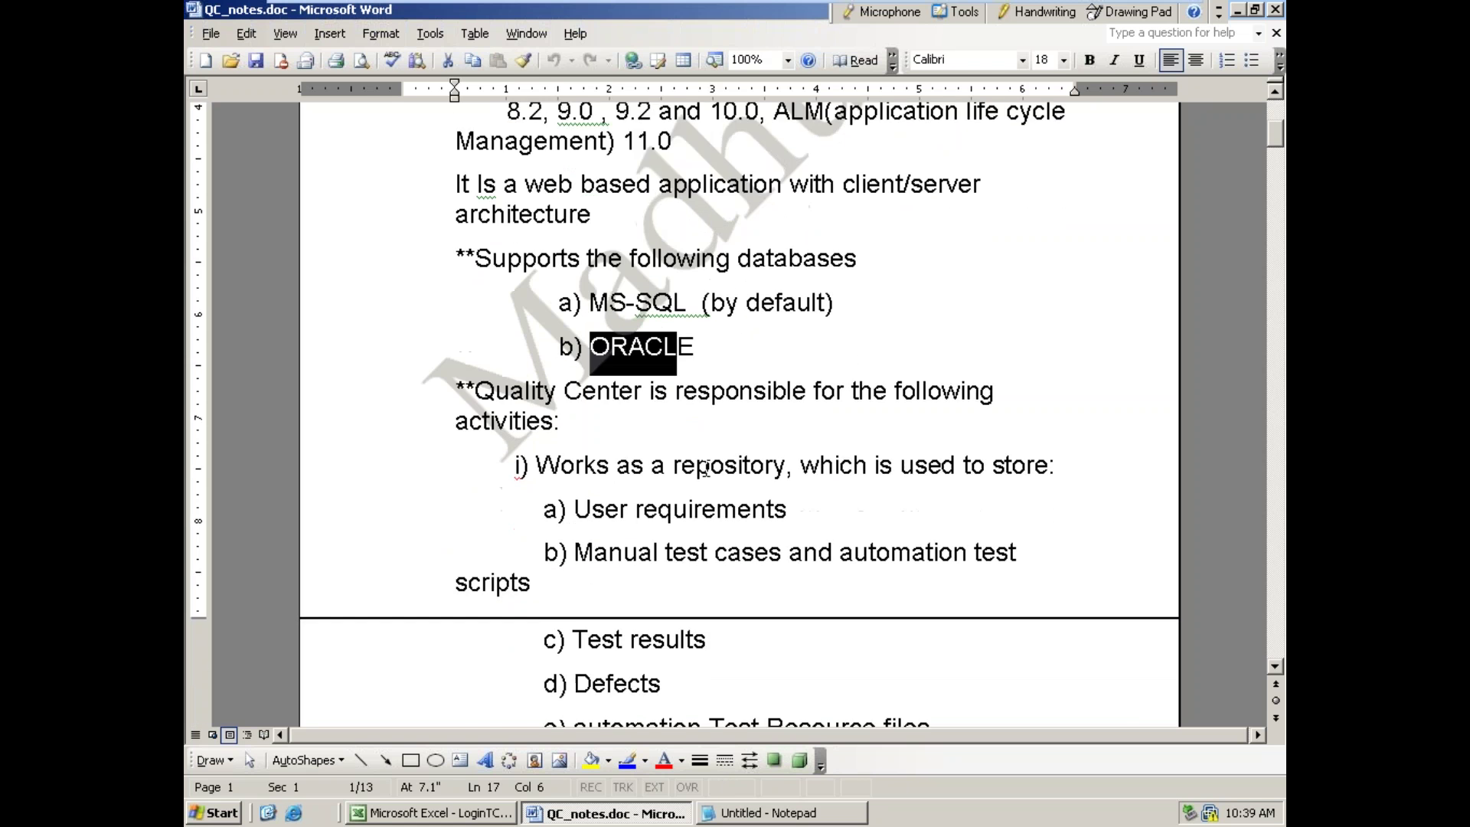
{"action": "scroll", "coordinate": [706, 470], "scroll_direction": "down", "scroll_amount": 3}
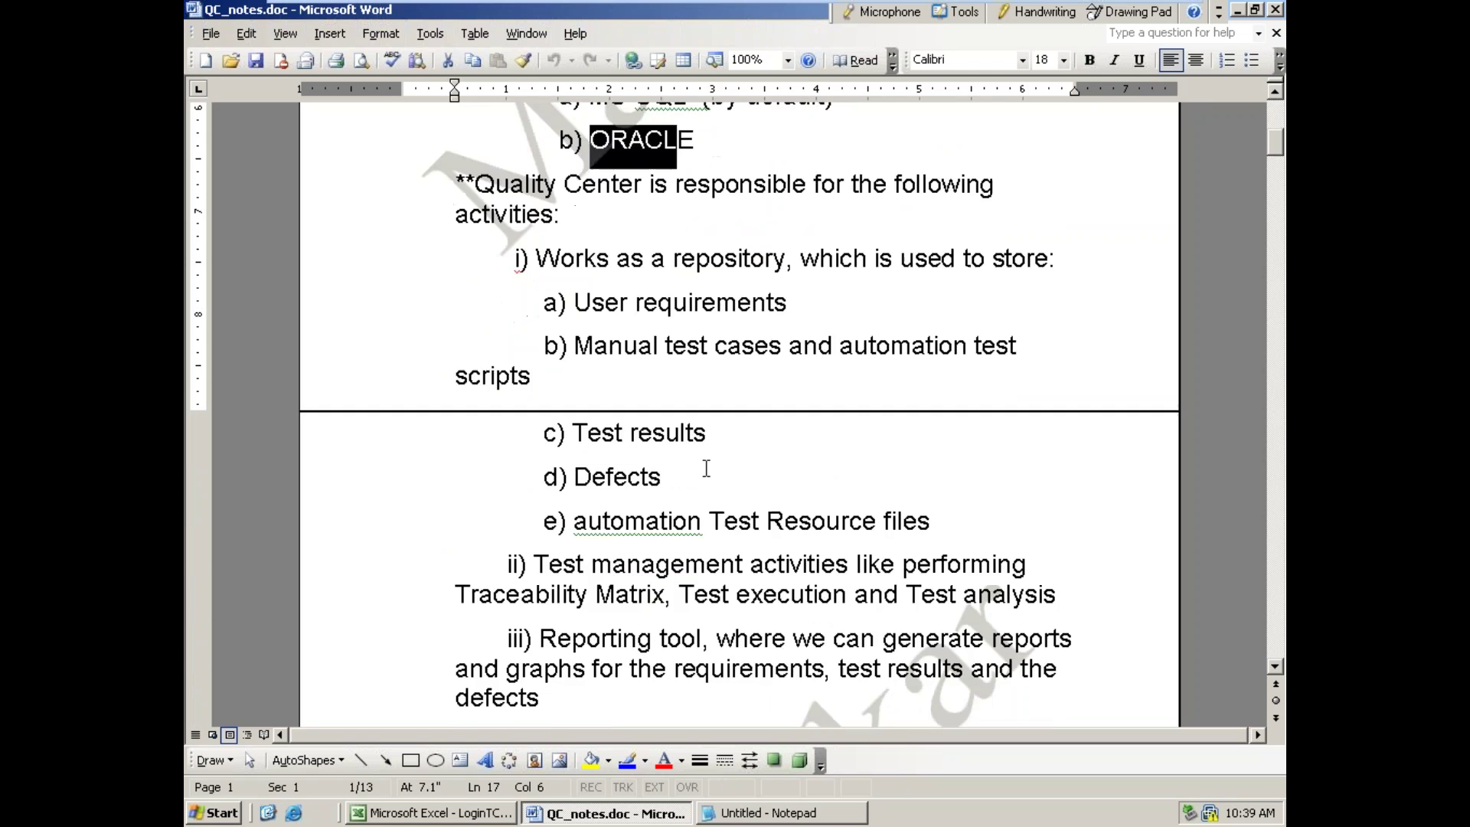
{"action": "scroll", "coordinate": [706, 467], "scroll_direction": "up", "scroll_amount": 1}
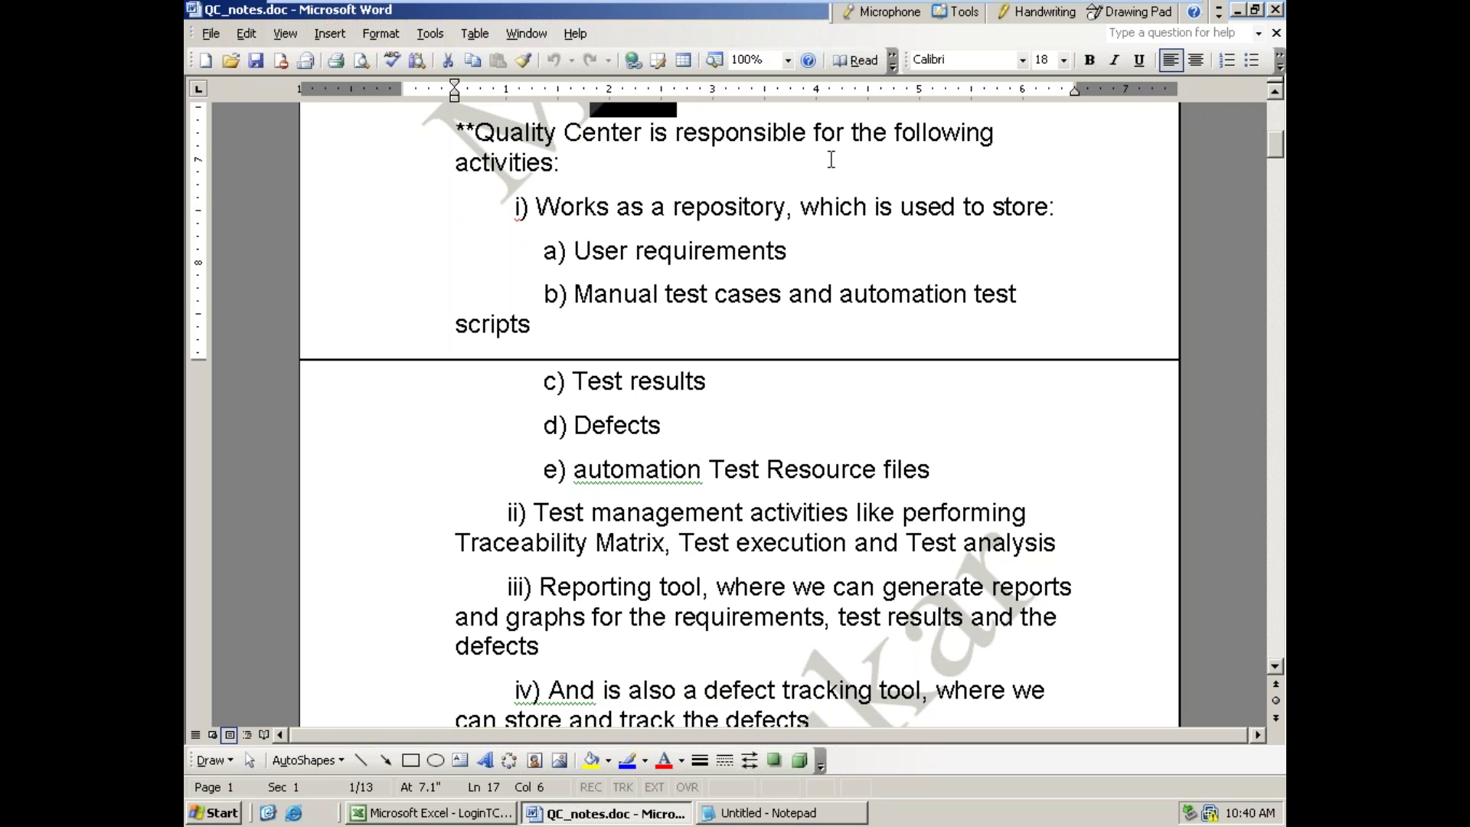
{"action": "left_click_drag", "start_coordinate": [804, 208], "coordinate": [929, 212]}
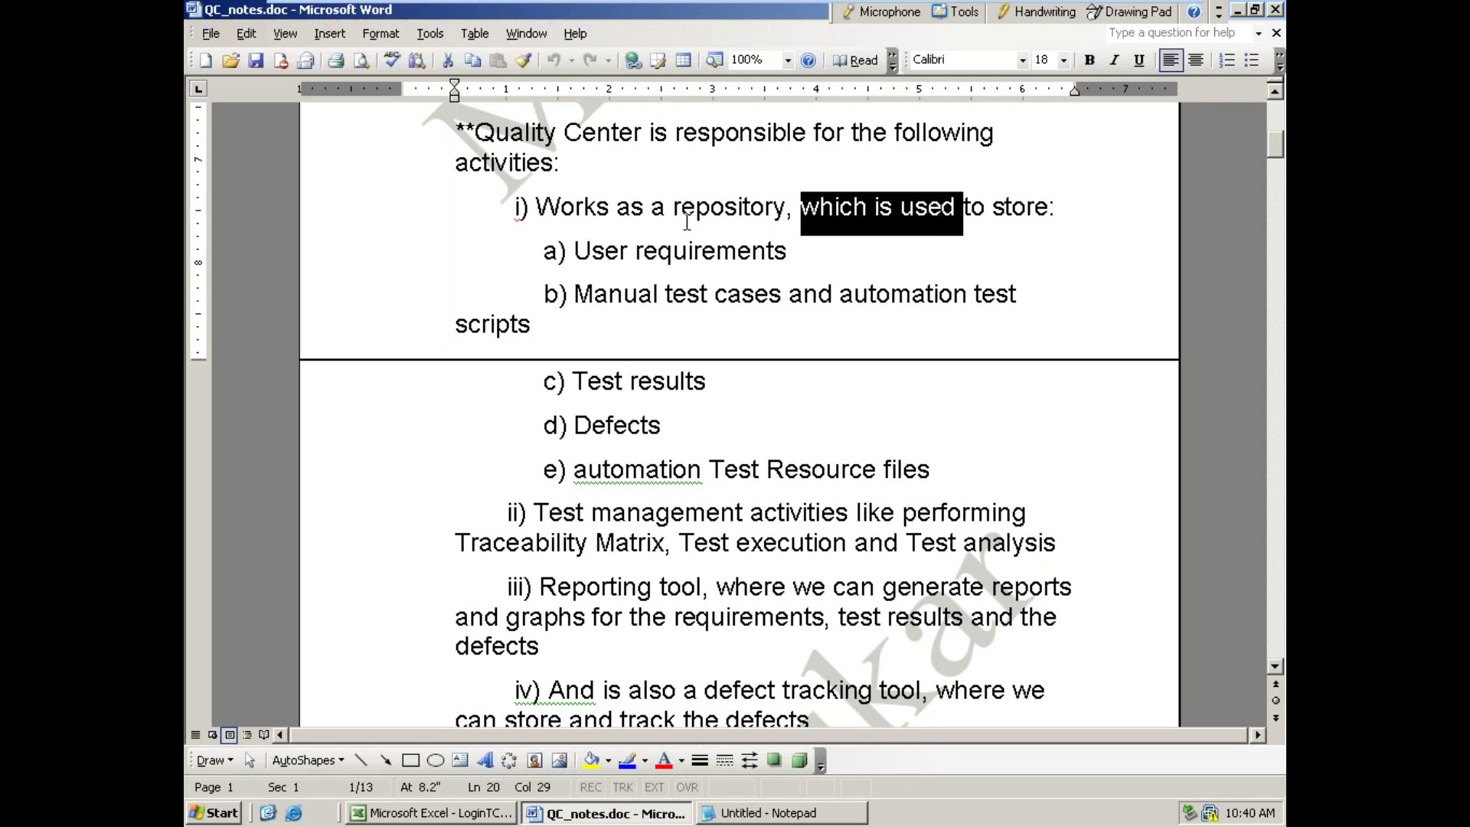
{"action": "left_click_drag", "start_coordinate": [586, 252], "coordinate": [753, 249]}
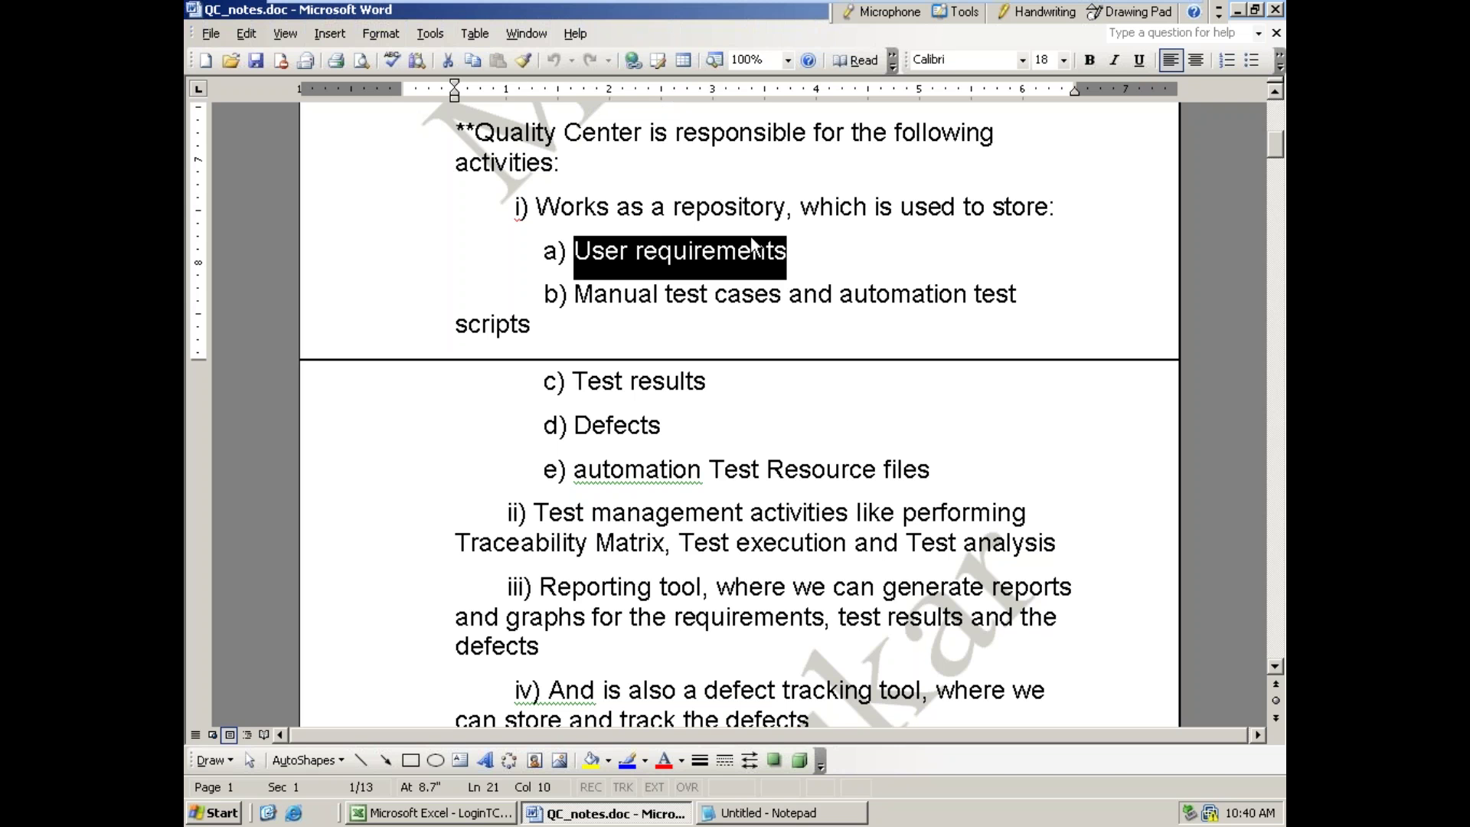
{"action": "left_click_drag", "start_coordinate": [601, 297], "coordinate": [698, 302]}
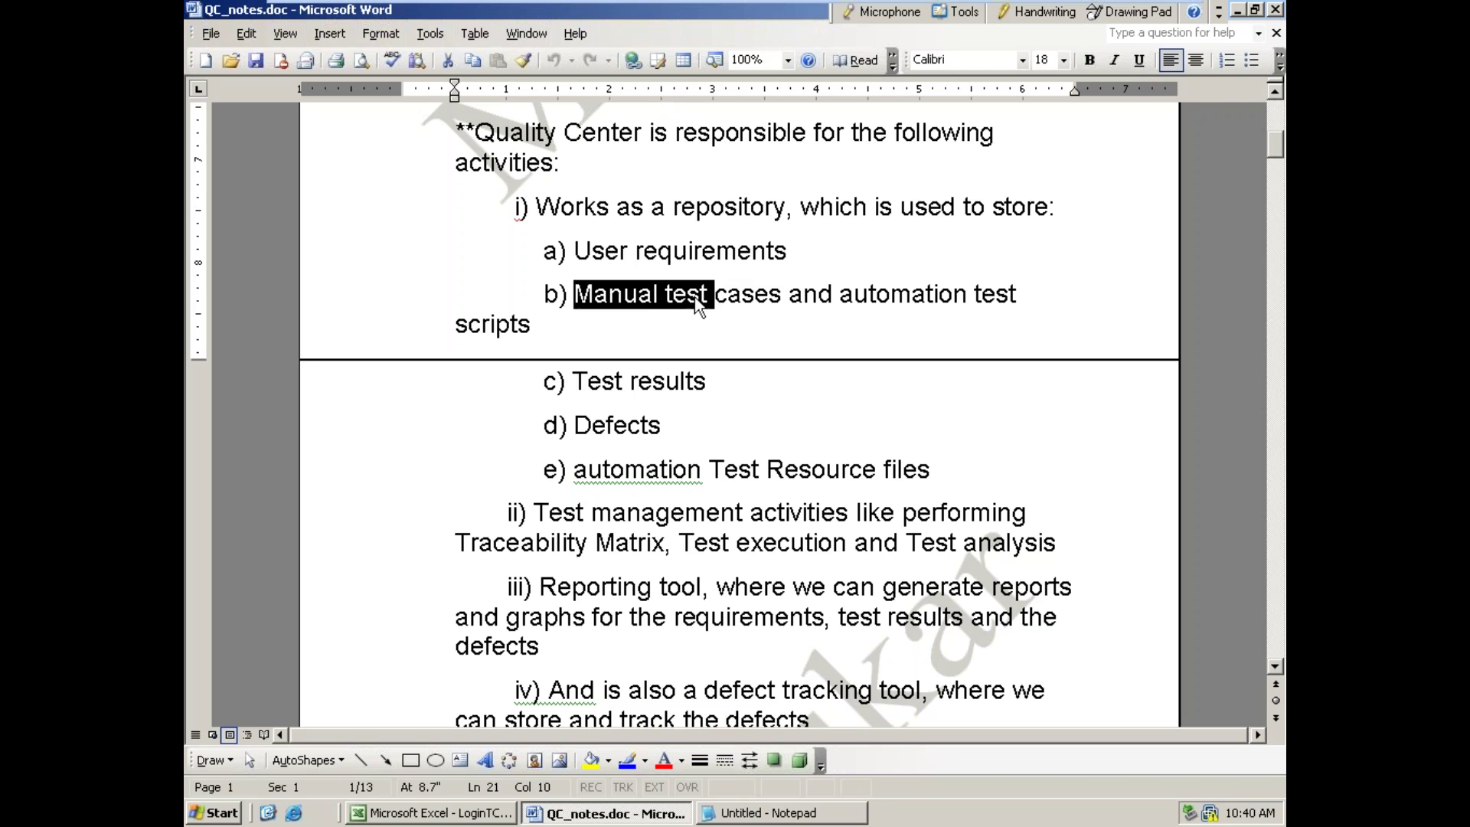
{"action": "left_click_drag", "start_coordinate": [877, 299], "coordinate": [943, 318]}
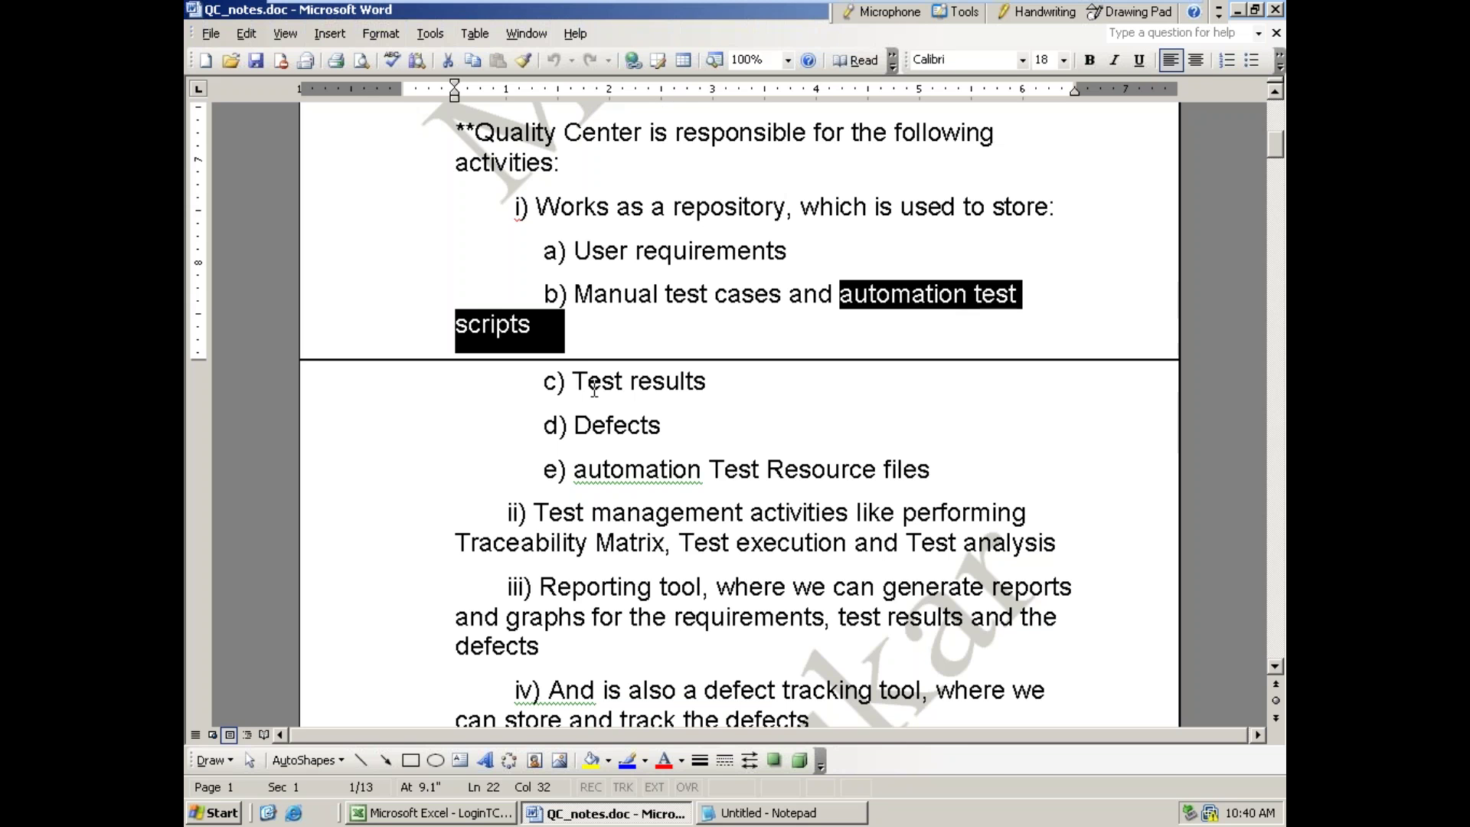
{"action": "left_click_drag", "start_coordinate": [575, 383], "coordinate": [706, 387]}
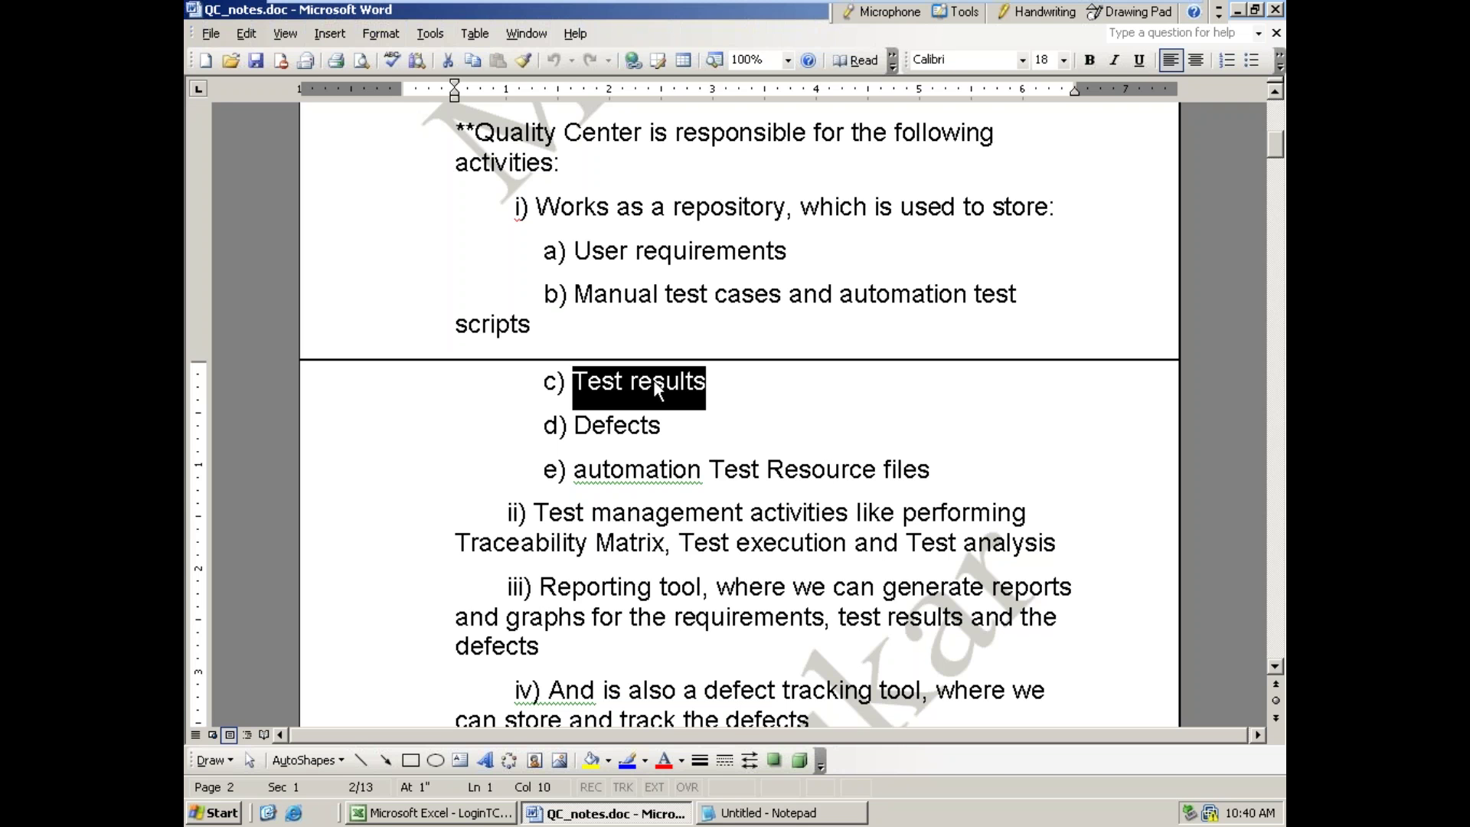
{"action": "left_click_drag", "start_coordinate": [604, 469], "coordinate": [872, 461]}
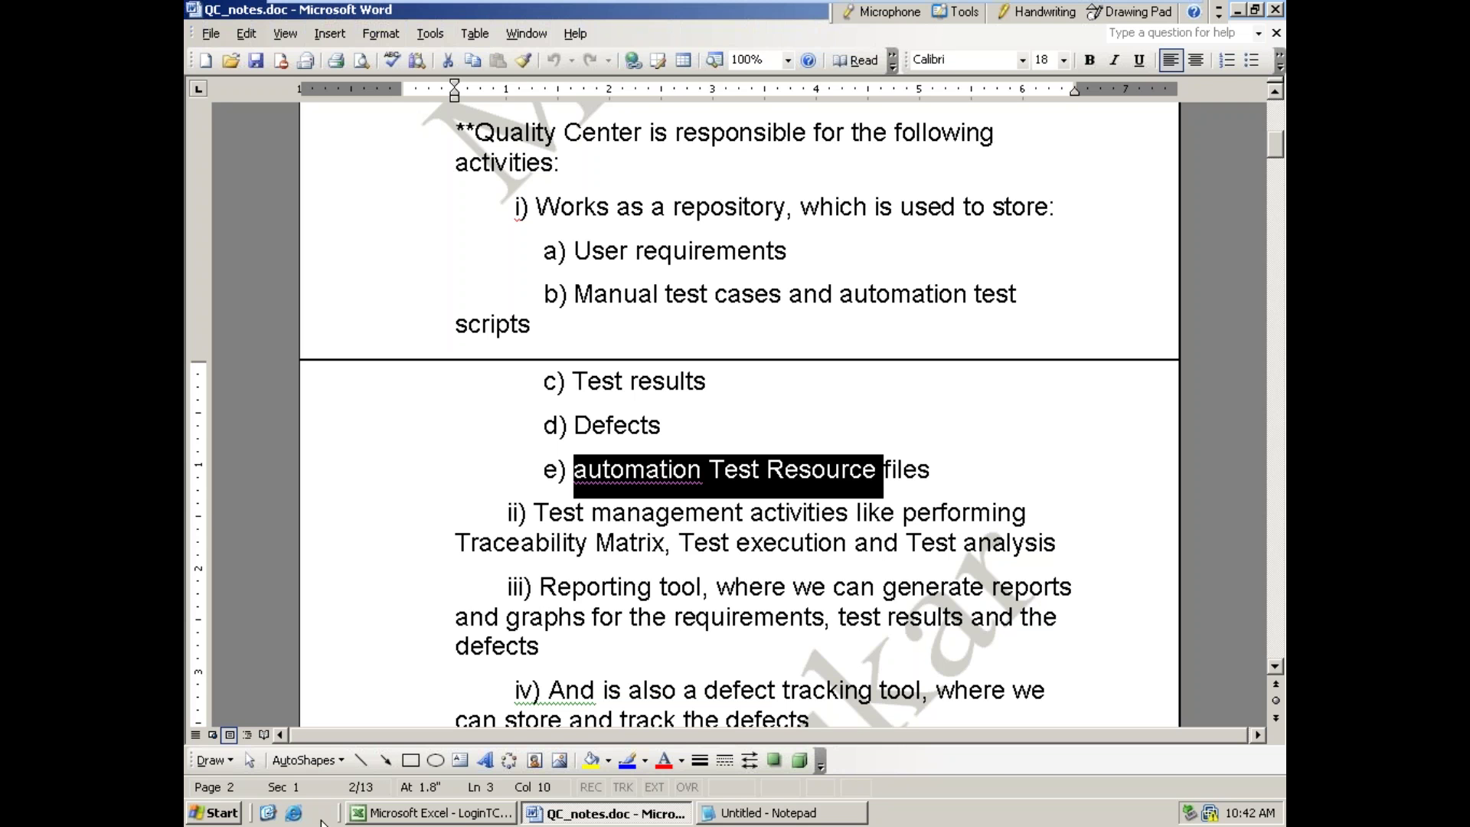
- Switch to LoginTC.xls in Excel and examine how the test scenarios map to test cases on Sheet3
{"action": "left_click", "coordinate": [402, 814]}
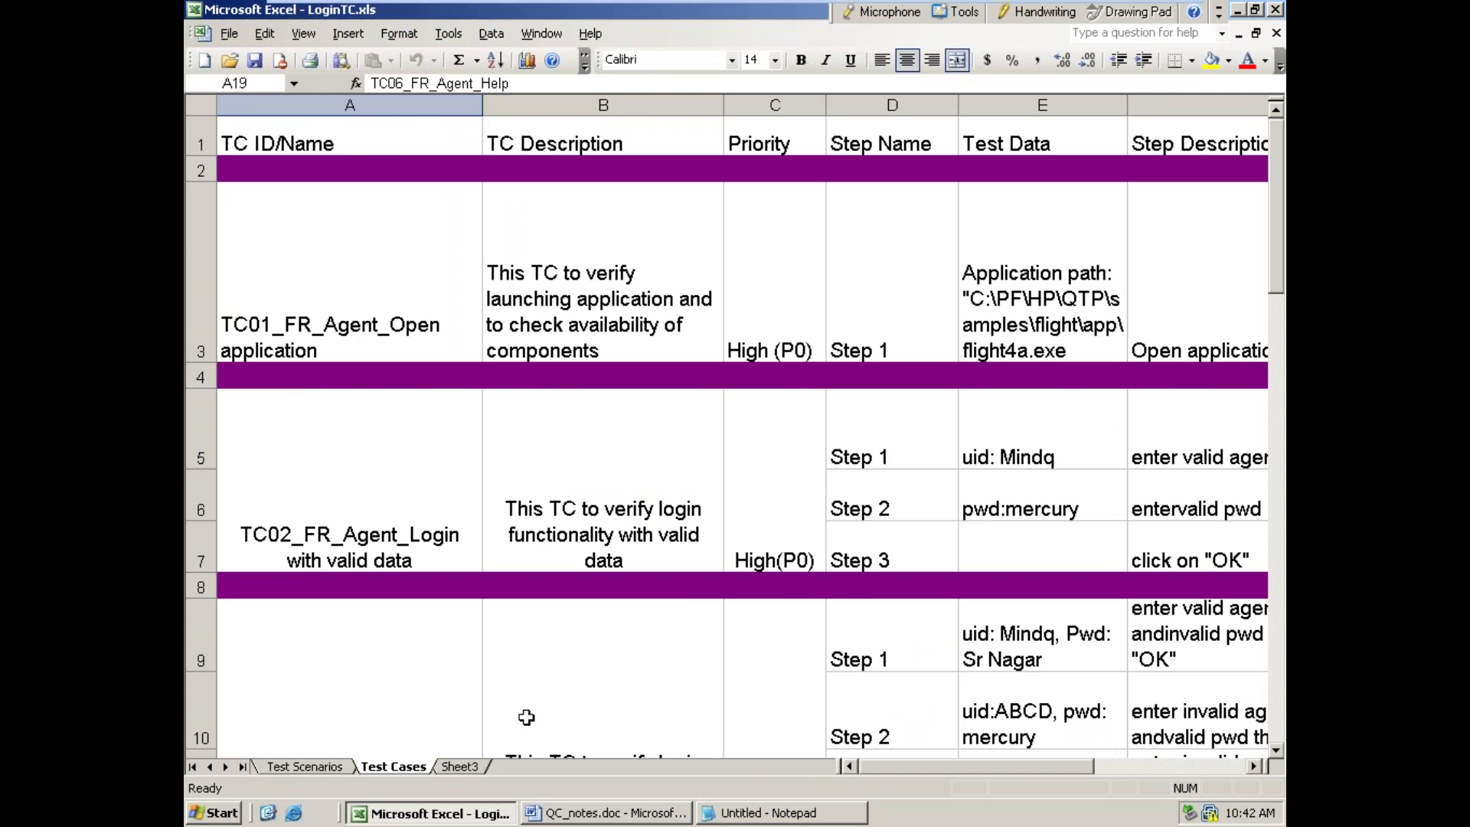
{"action": "scroll", "coordinate": [526, 717], "scroll_direction": "down", "scroll_amount": 5}
{"action": "left_click", "coordinate": [460, 767]}
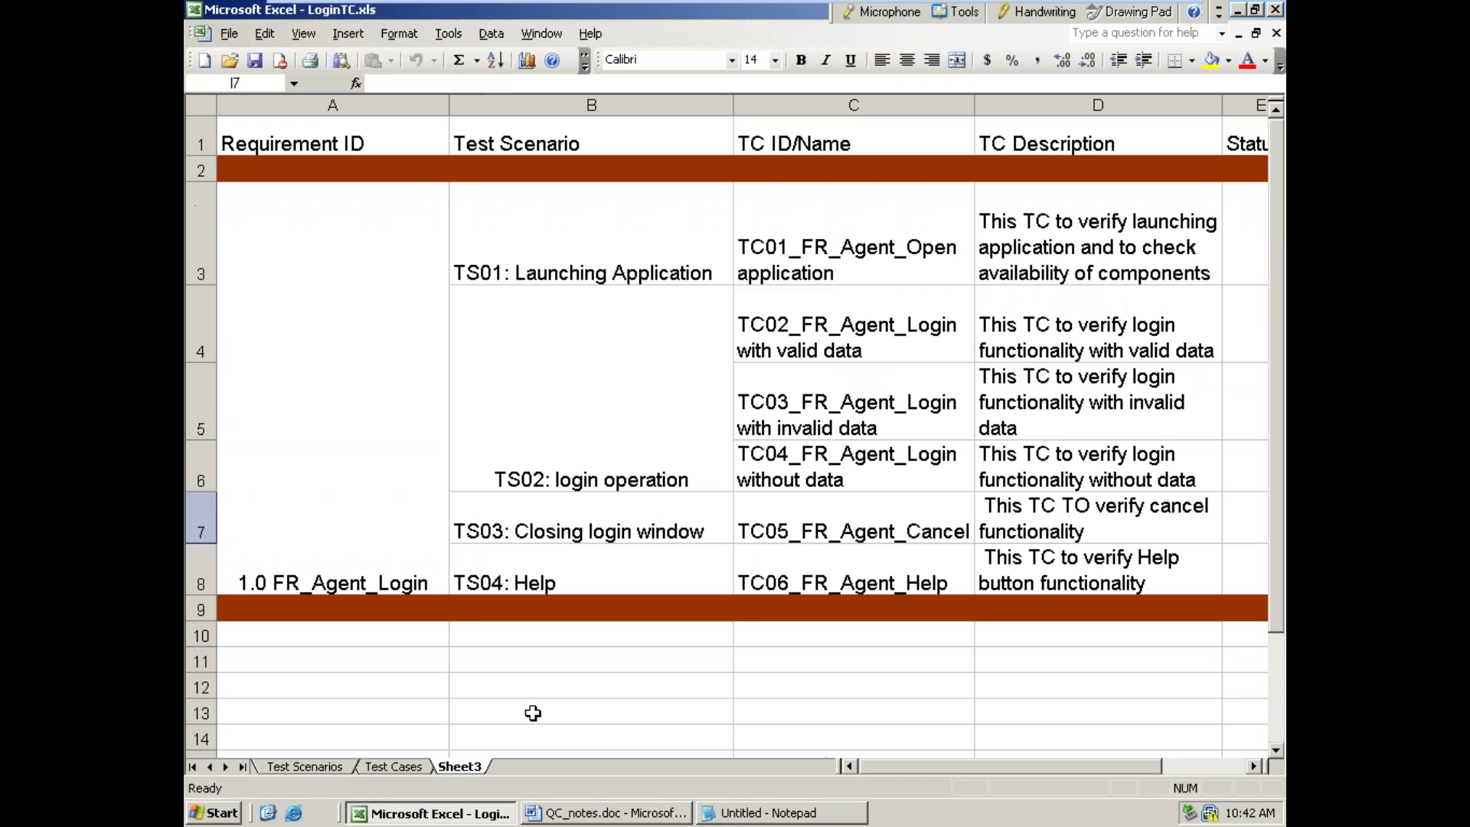
{"action": "left_click_drag", "start_coordinate": [574, 263], "coordinate": [581, 561]}
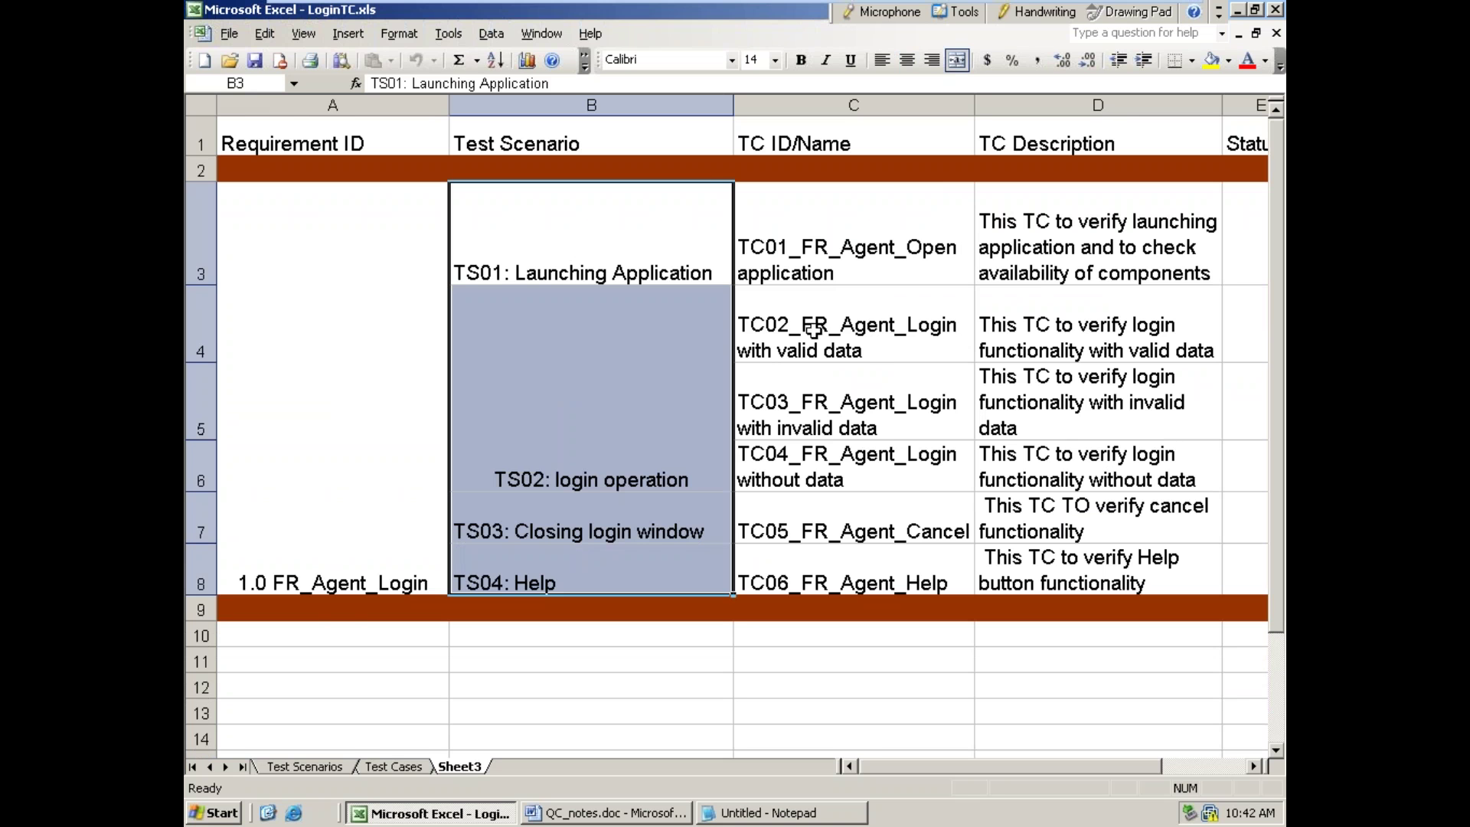
{"action": "left_click_drag", "start_coordinate": [840, 226], "coordinate": [820, 582]}
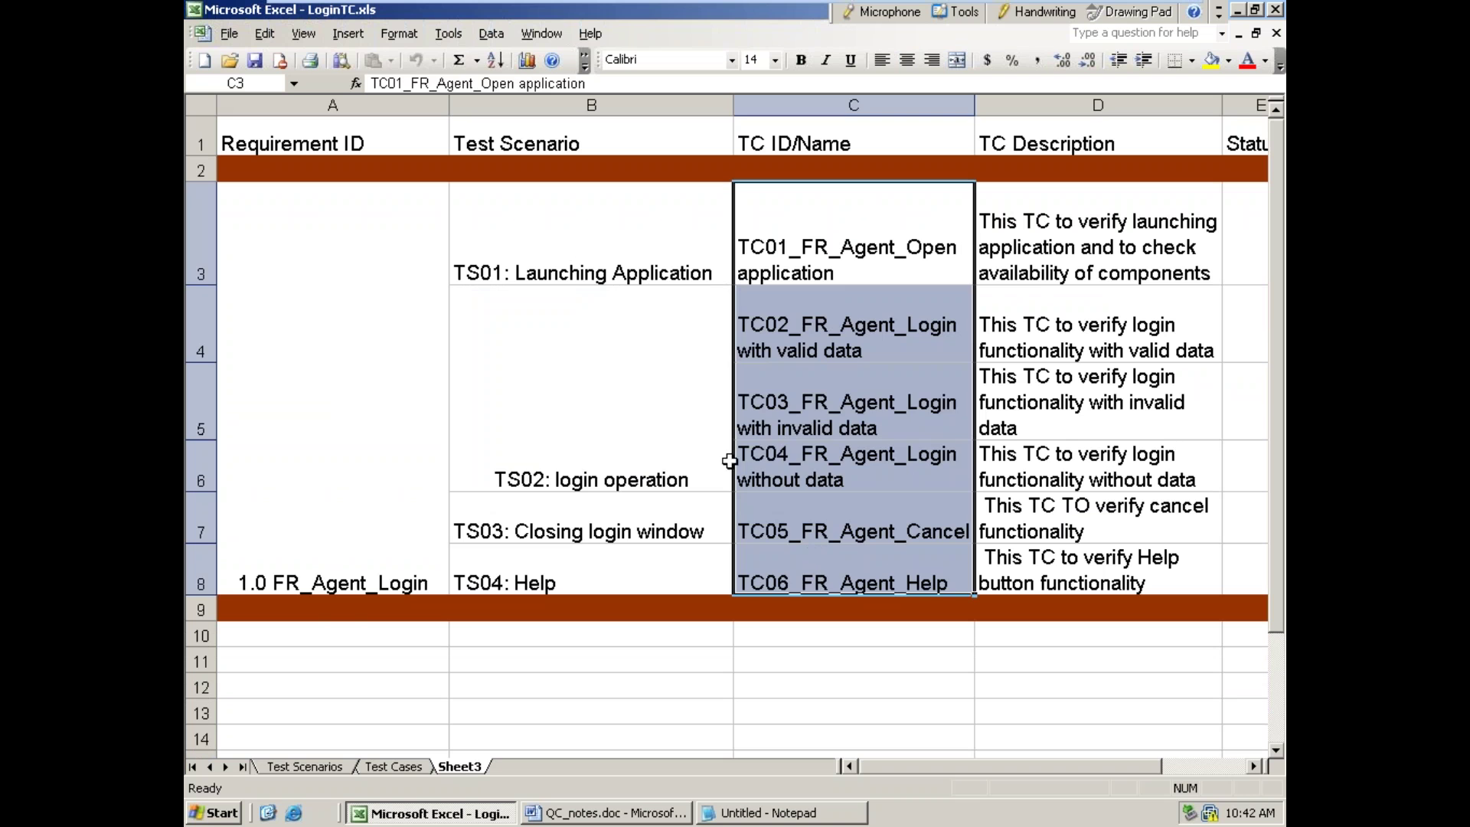
{"action": "left_click", "coordinate": [616, 257]}
{"action": "left_click", "coordinate": [586, 429]}
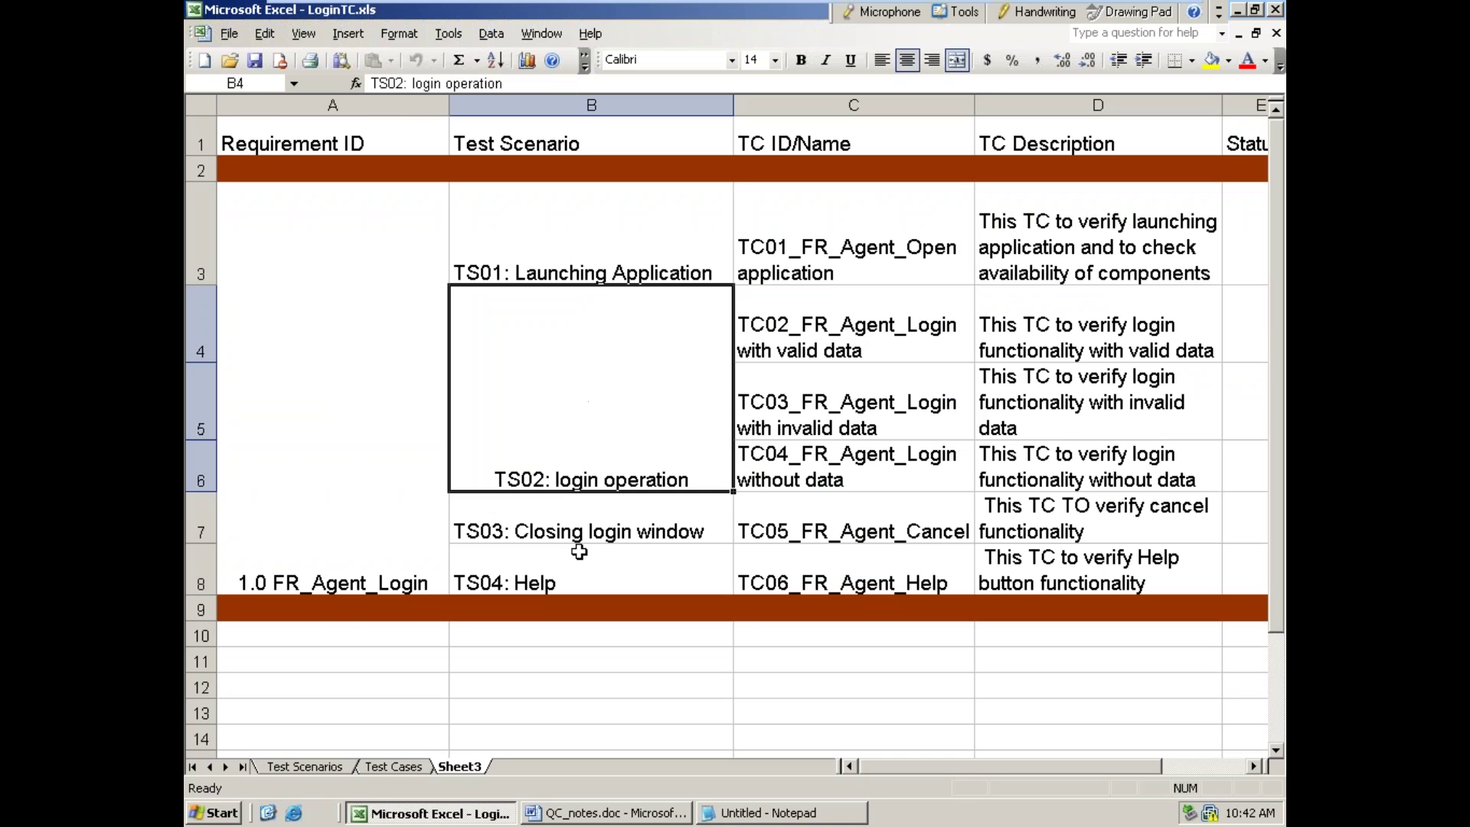
{"action": "left_click", "coordinate": [579, 552]}
{"action": "left_click", "coordinate": [601, 536]}
{"action": "left_click_drag", "start_coordinate": [942, 203], "coordinate": [935, 467]}
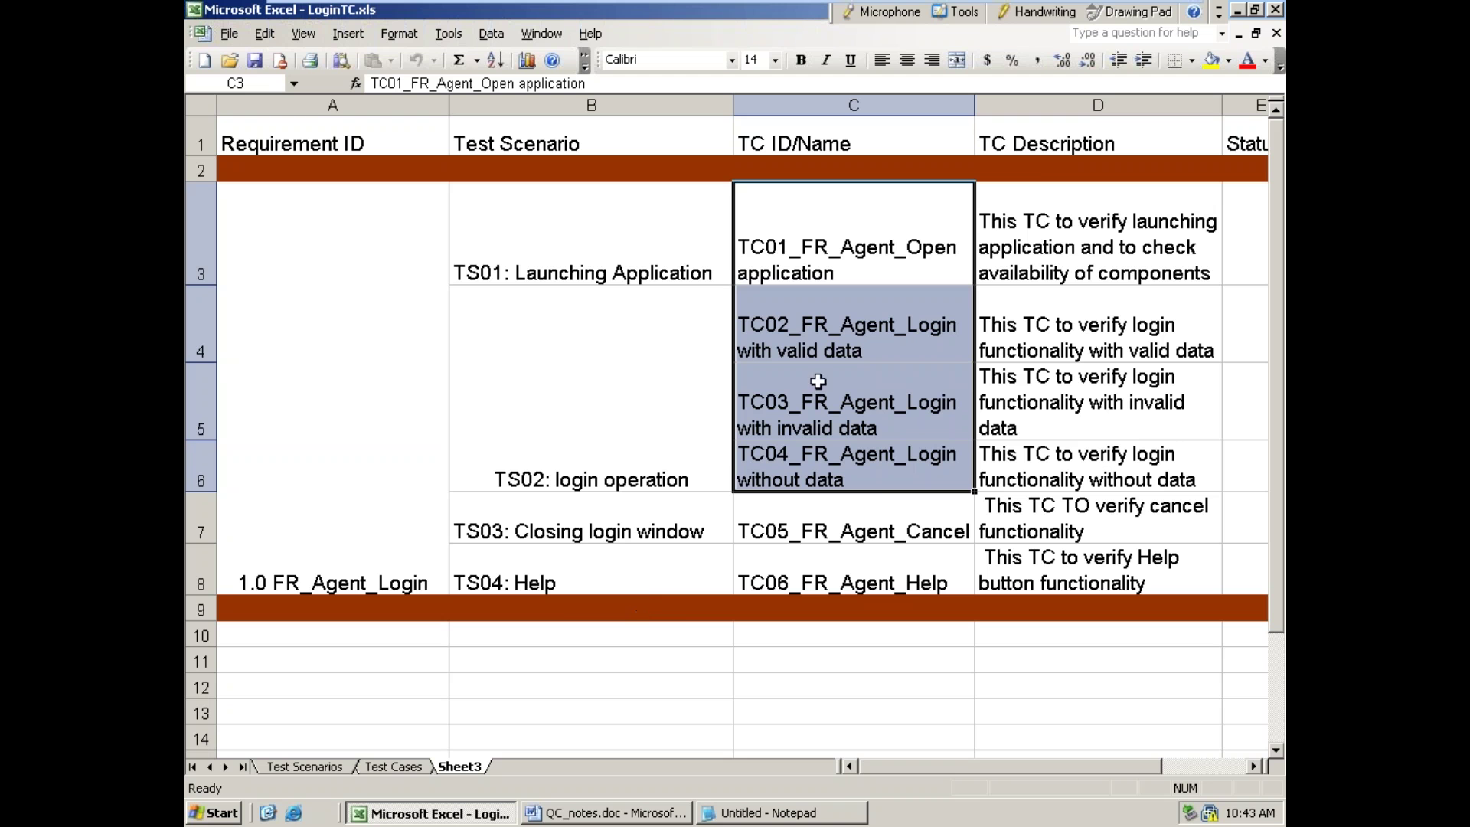
- Return to QC_notes.doc in Word and review the test management and reporting tool activities, highlighting test execution, test analysis and report generation
{"action": "left_click", "coordinate": [1239, 11]}
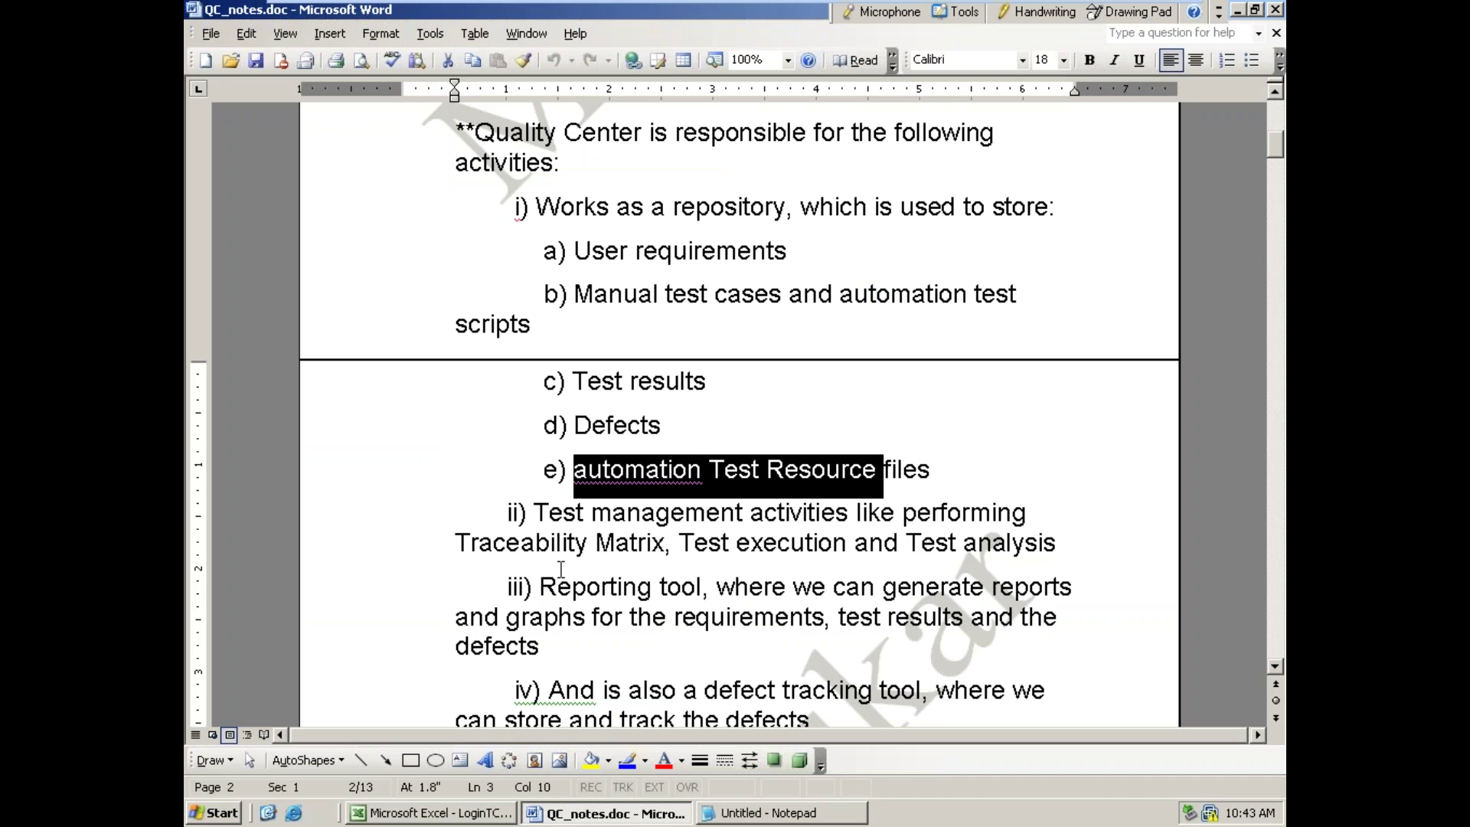
{"action": "left_click_drag", "start_coordinate": [680, 542], "coordinate": [790, 541]}
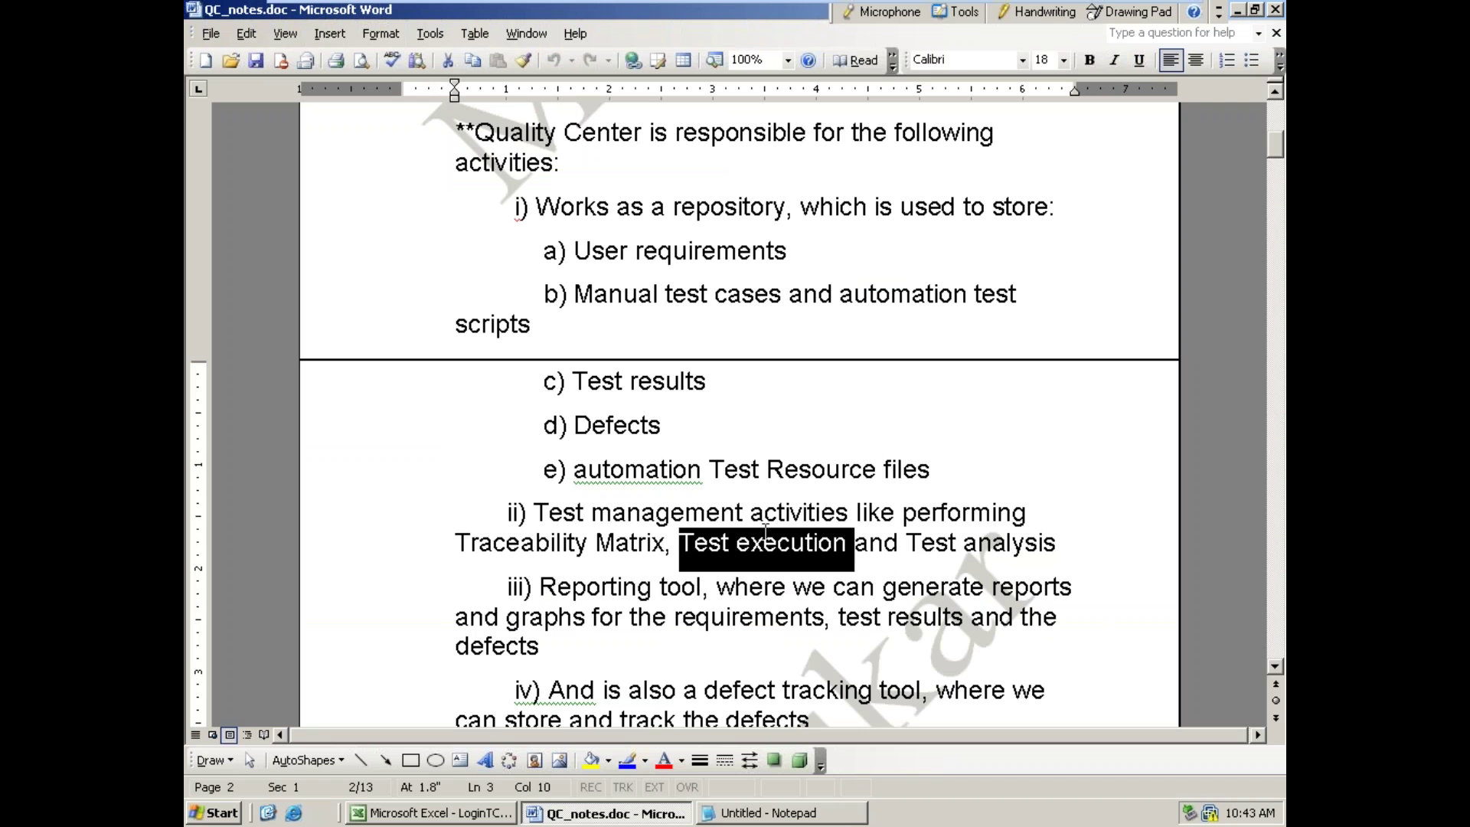
{"action": "left_click_drag", "start_coordinate": [931, 542], "coordinate": [1031, 546]}
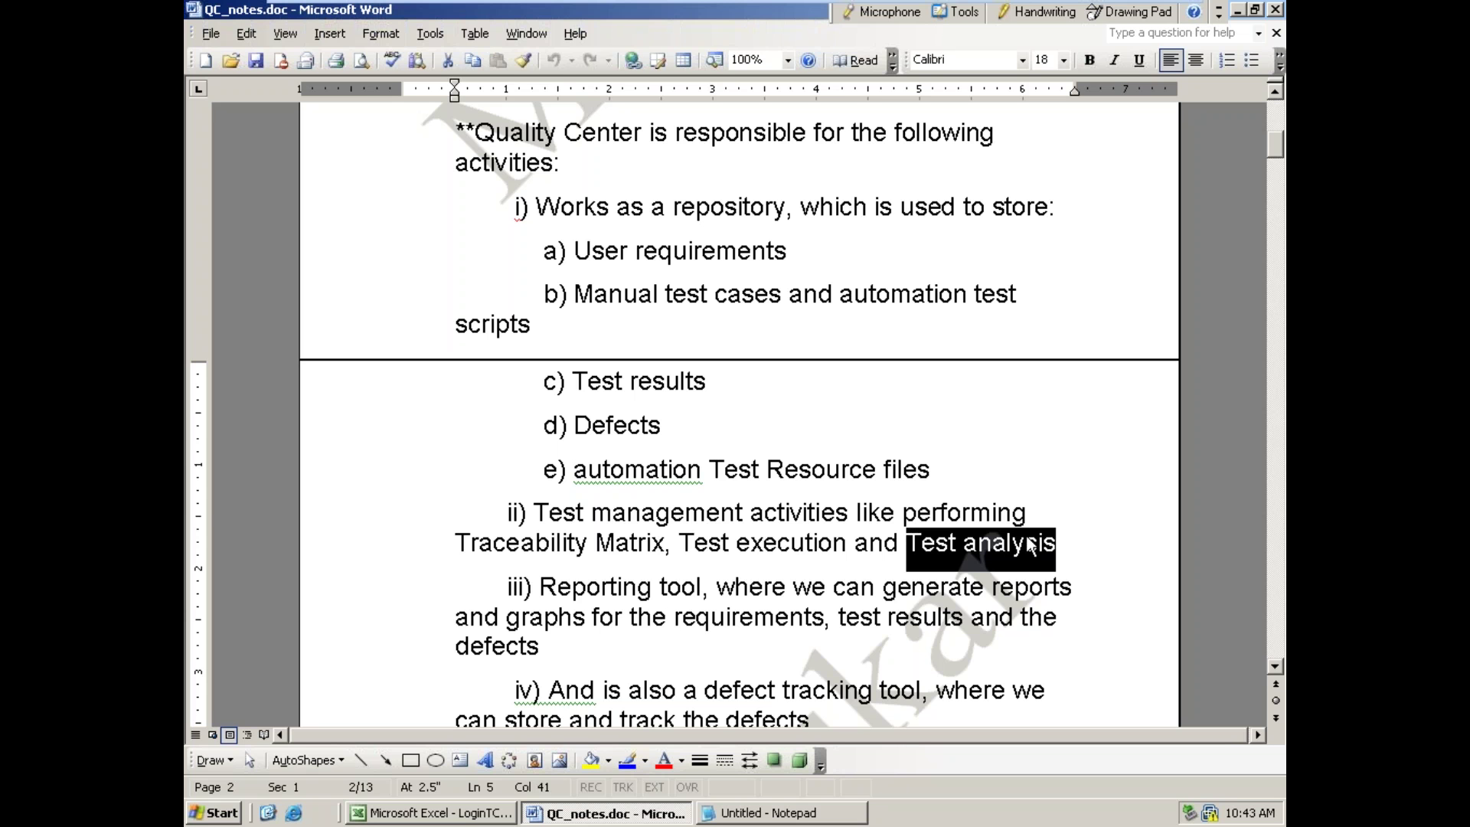
{"action": "scroll", "coordinate": [1032, 545], "scroll_direction": "down", "scroll_amount": 2}
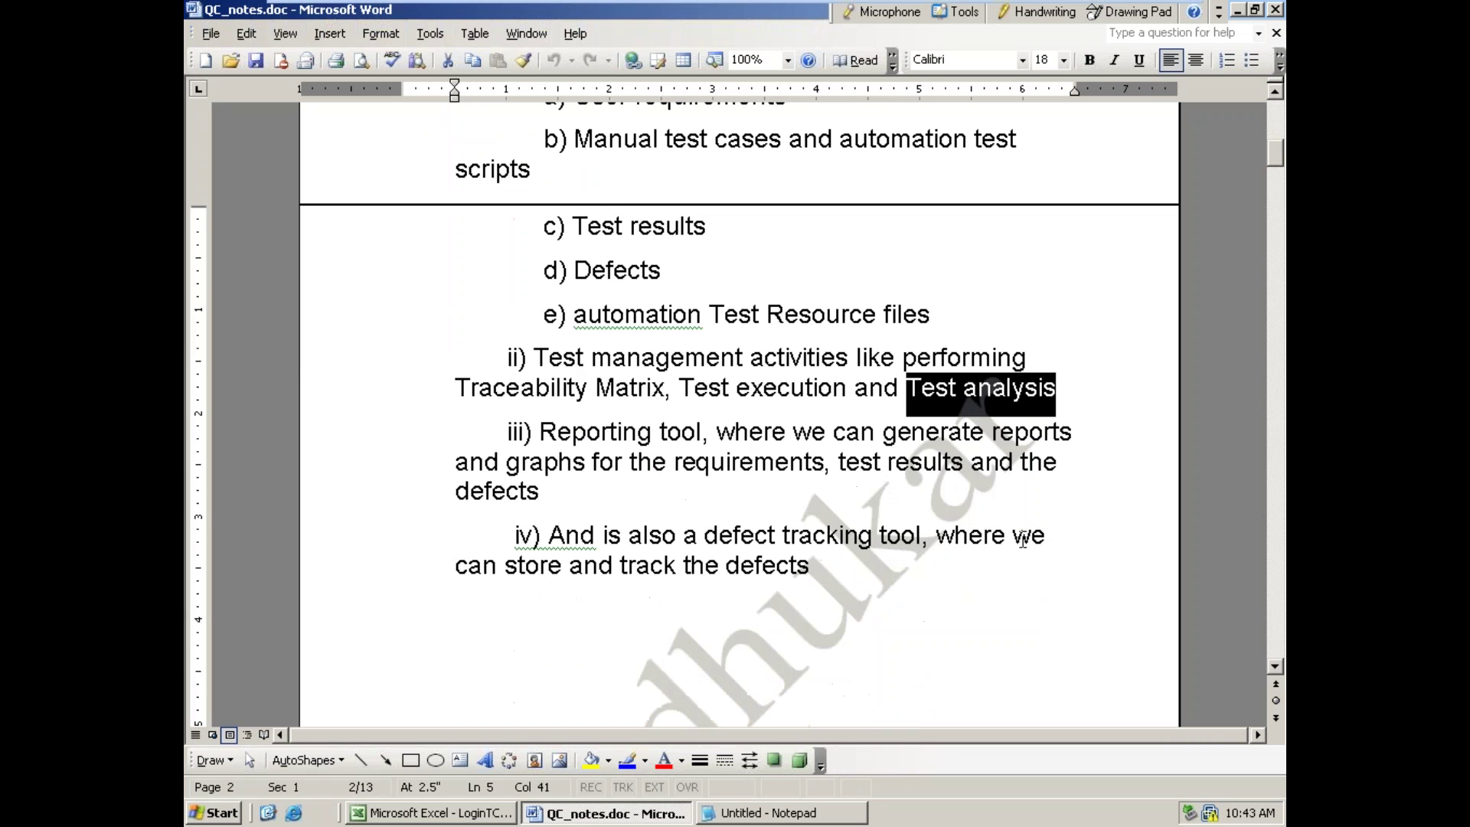
{"action": "left_click_drag", "start_coordinate": [557, 432], "coordinate": [664, 431]}
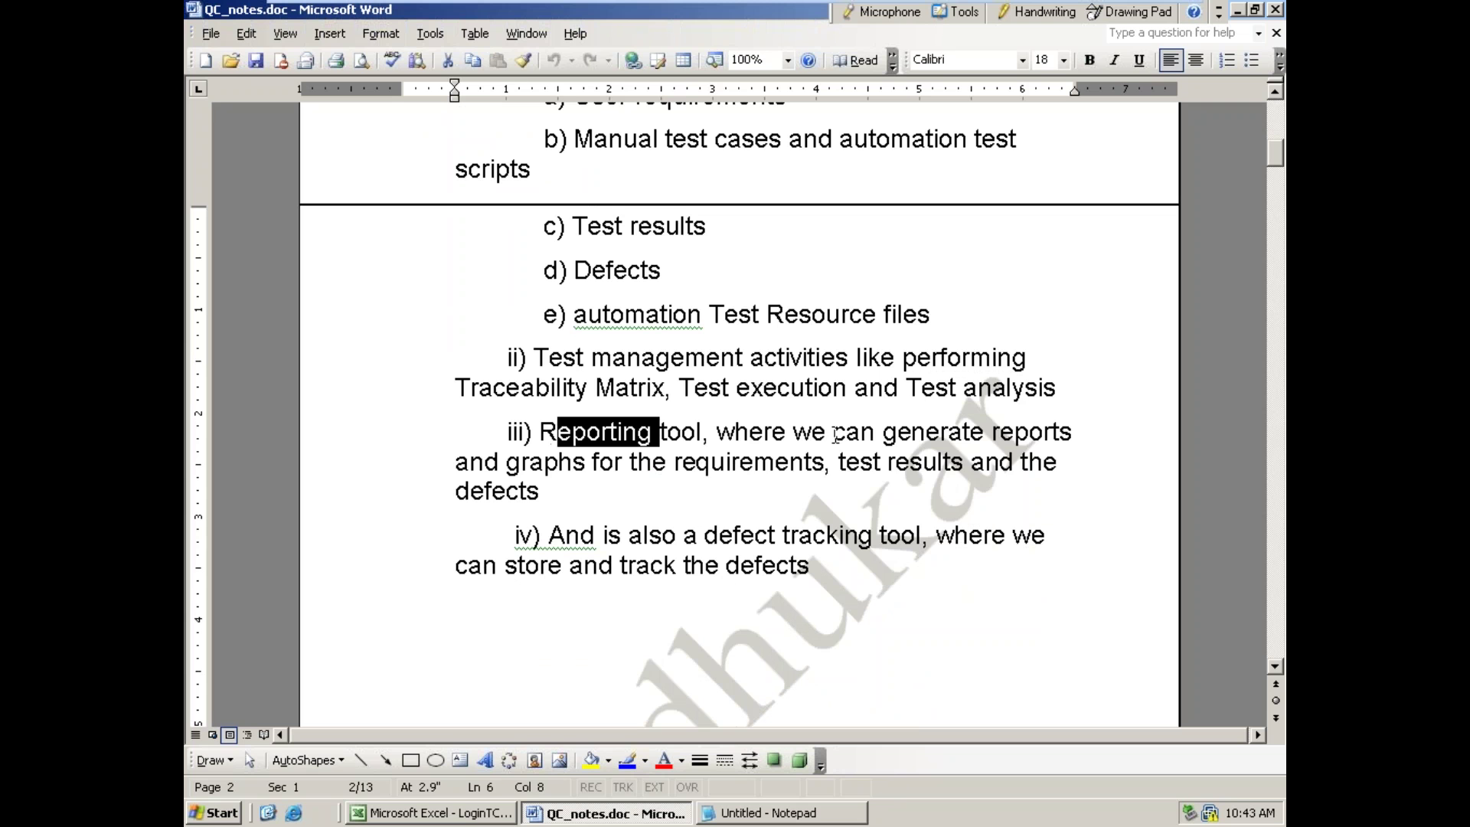
{"action": "left_click_drag", "start_coordinate": [795, 433], "coordinate": [1102, 488]}
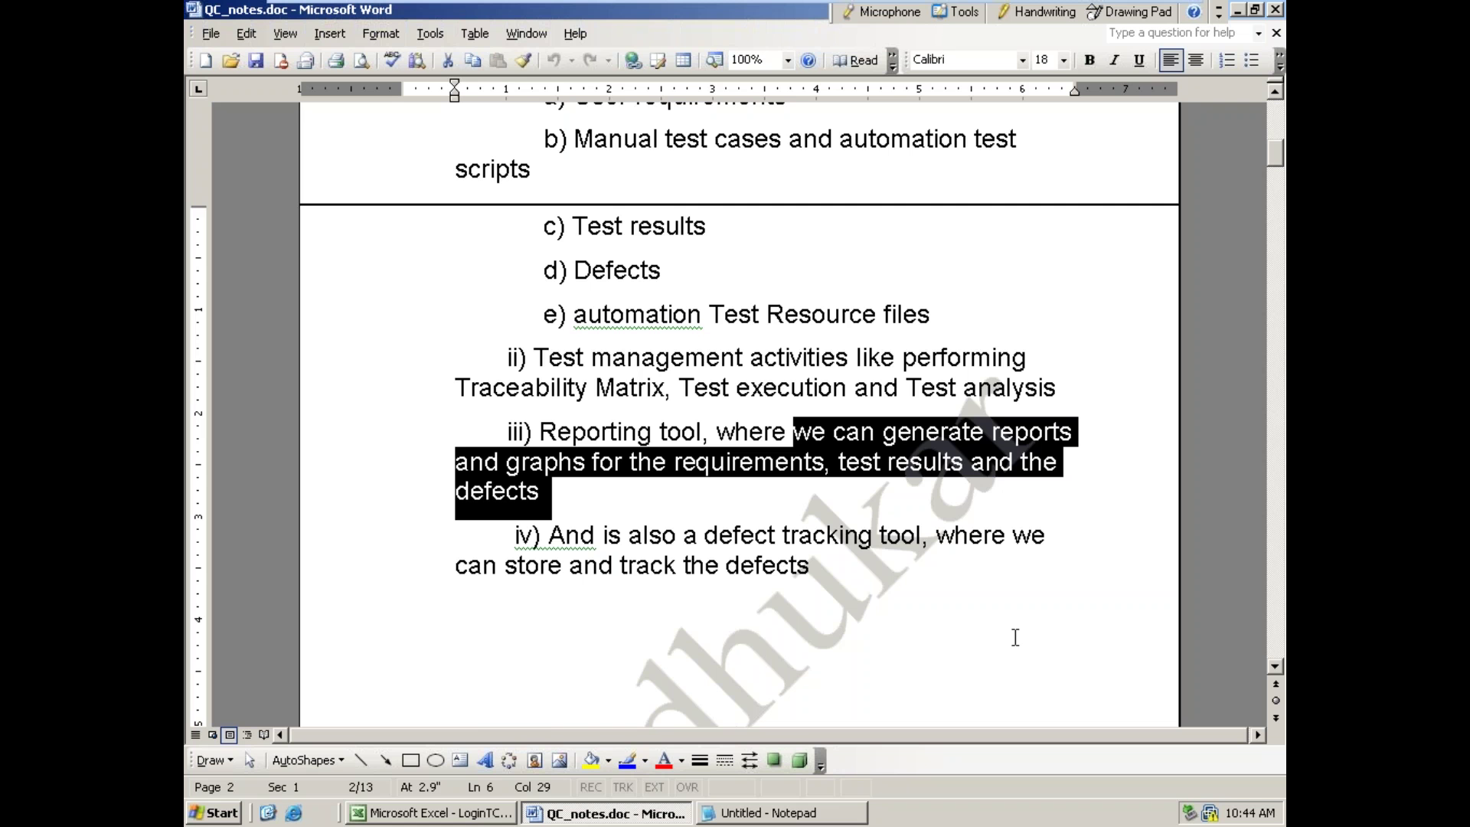
- Go back through the databases and activities sections of the notes and highlight "Works as a repository"
{"action": "scroll", "coordinate": [1016, 637], "scroll_direction": "up", "scroll_amount": 3}
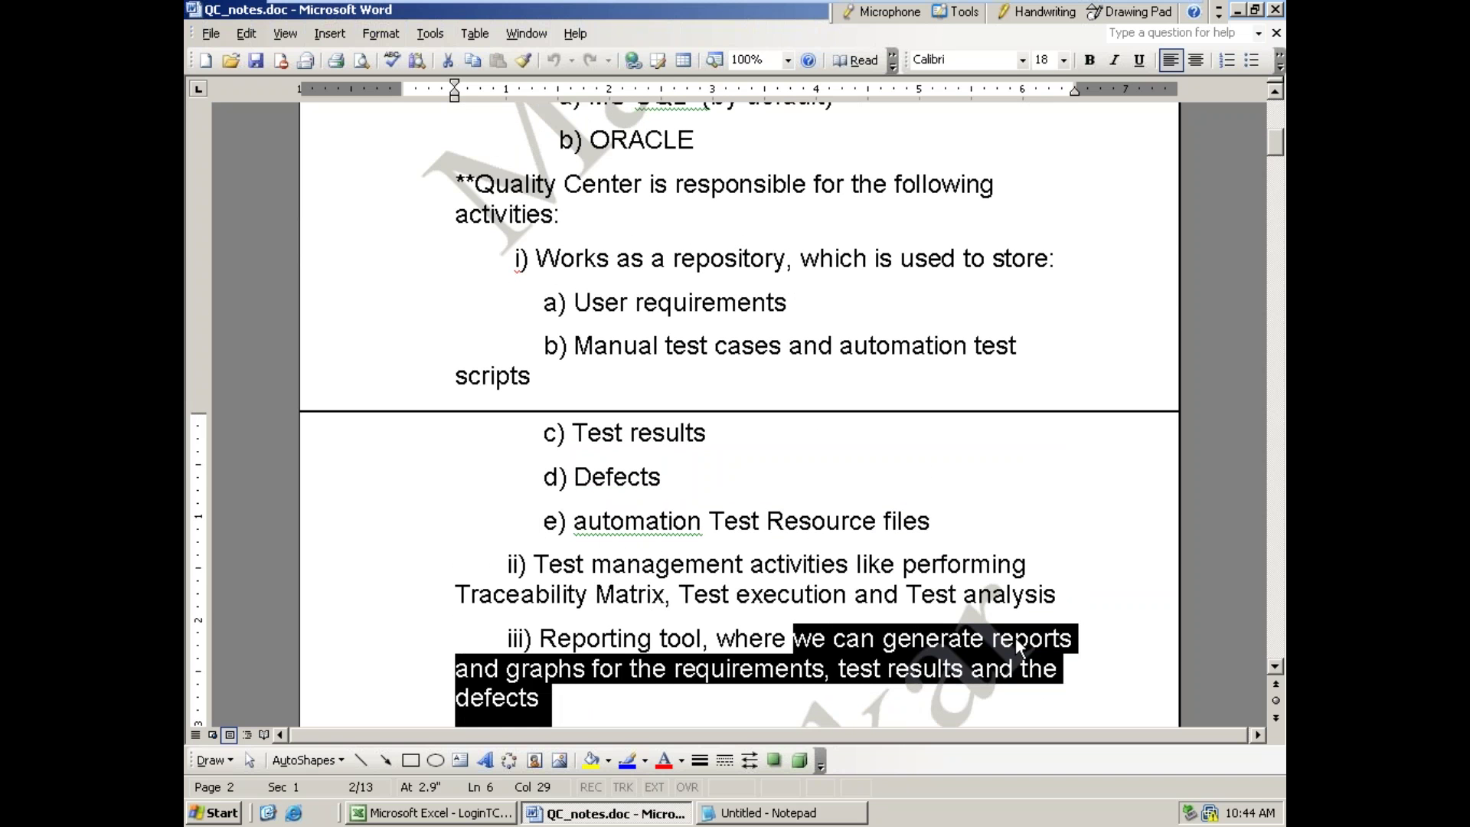
{"action": "left_click", "coordinate": [813, 241]}
{"action": "scroll", "coordinate": [816, 249], "scroll_direction": "up", "scroll_amount": 1}
{"action": "scroll", "coordinate": [816, 249], "scroll_direction": "up", "scroll_amount": 5}
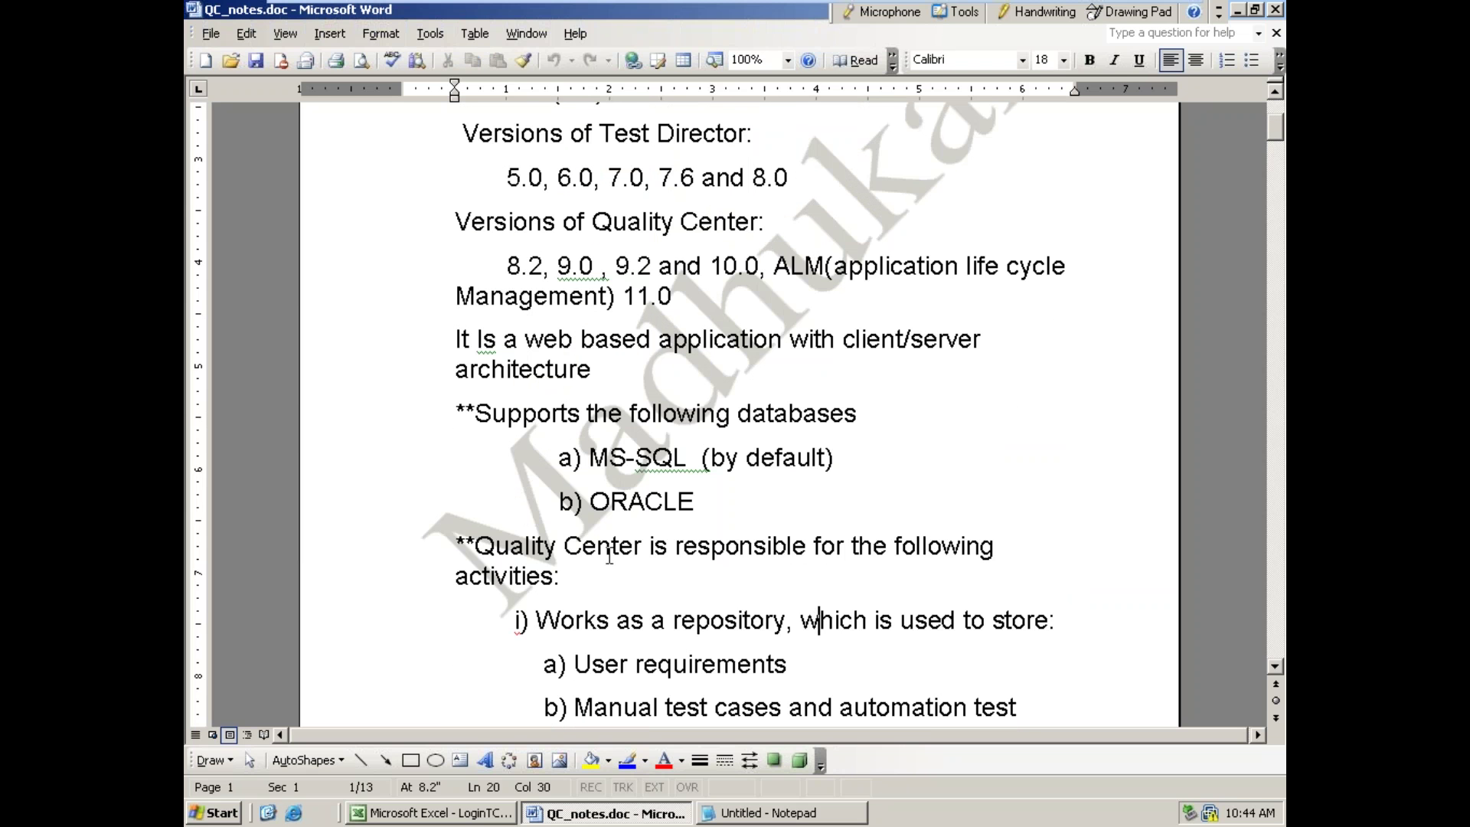
{"action": "scroll", "coordinate": [624, 586], "scroll_direction": "down", "scroll_amount": 3}
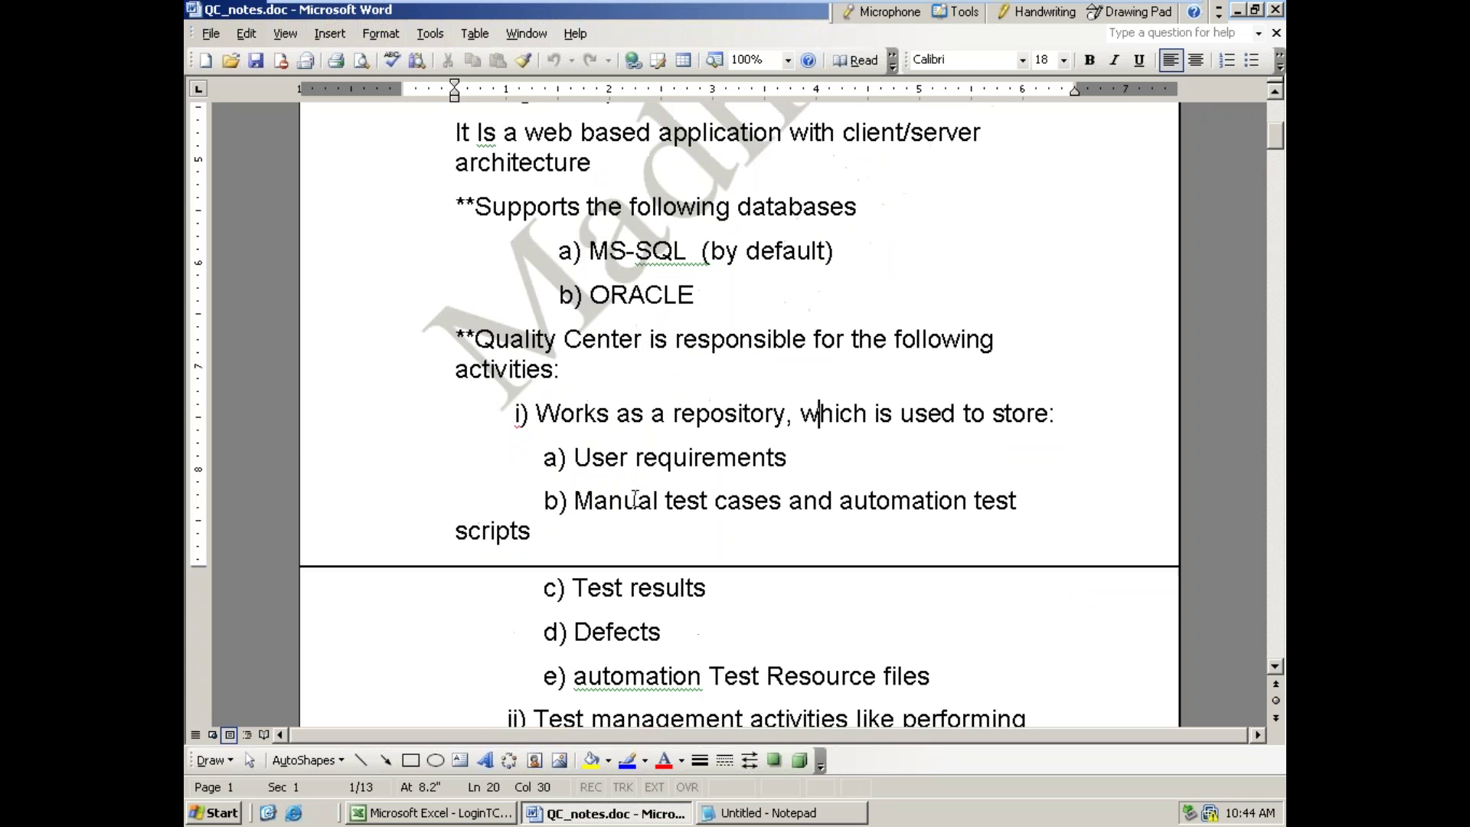
{"action": "left_click_drag", "start_coordinate": [536, 413], "coordinate": [768, 414]}
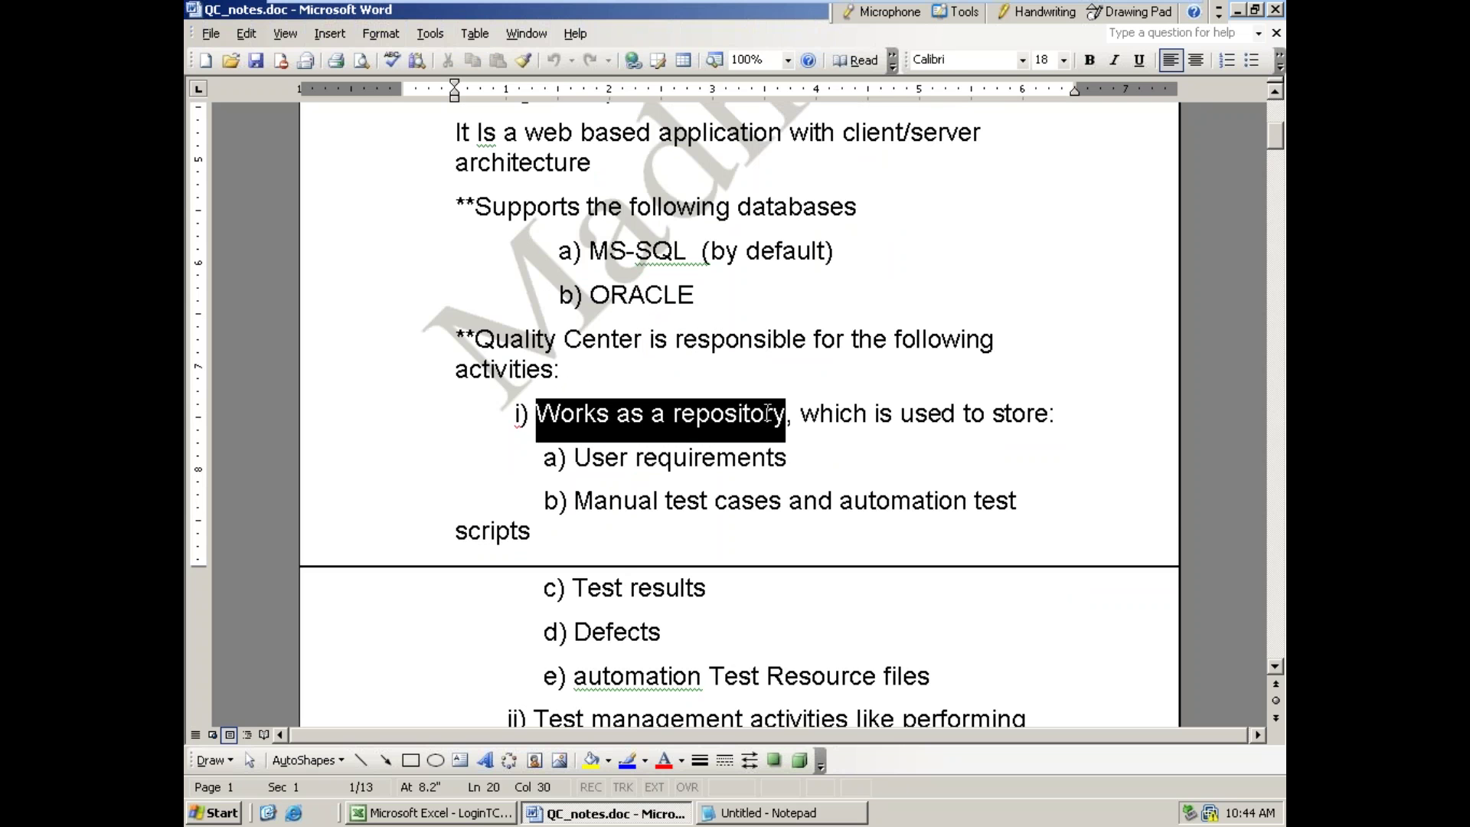
- Review Quality Center's remaining activities in the notes, highlighting the test management, reporting tool and defect tracking lines
{"action": "scroll", "coordinate": [768, 414], "scroll_direction": "down", "scroll_amount": 4}
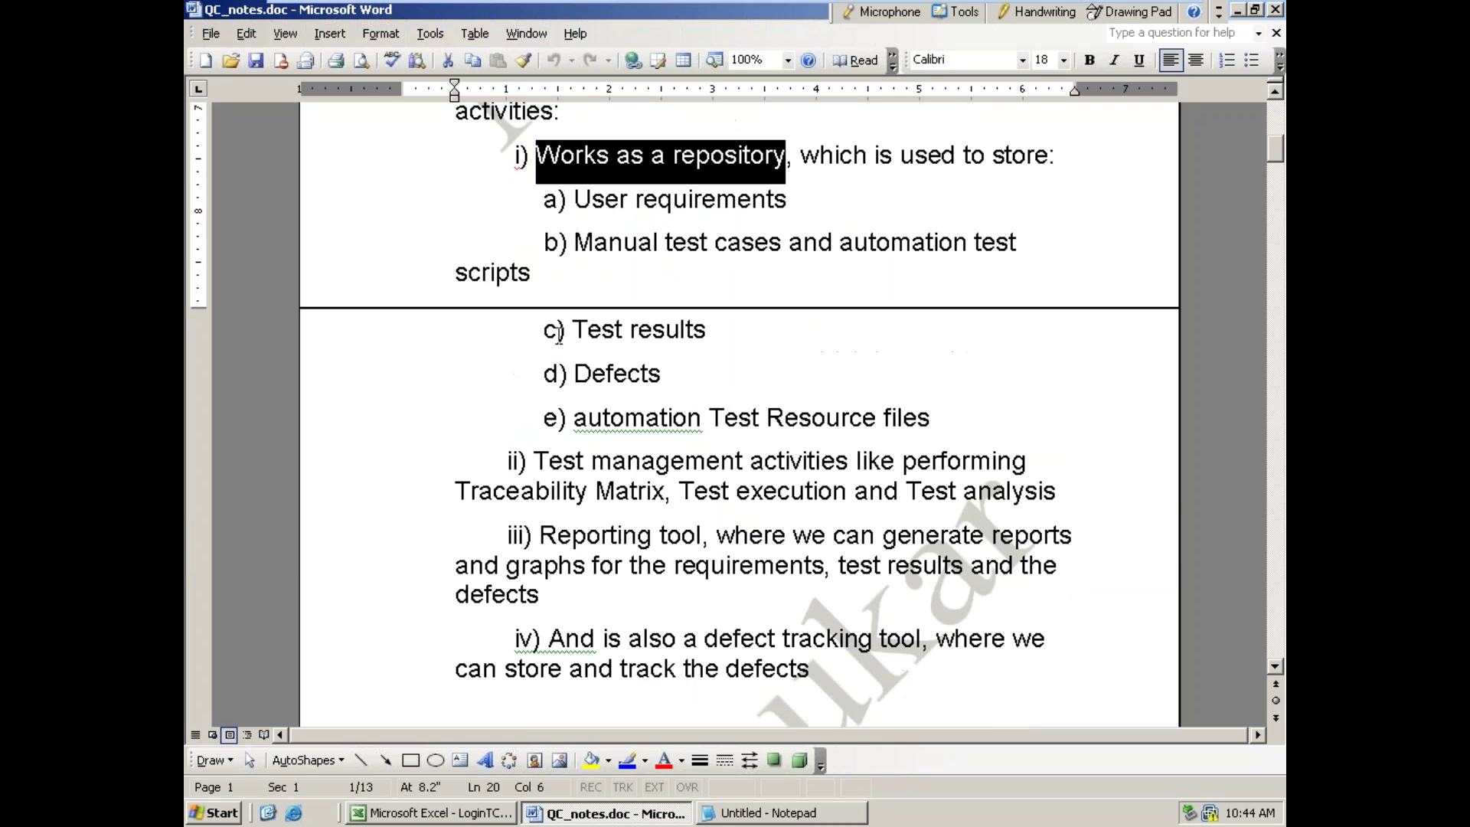
{"action": "left_click_drag", "start_coordinate": [534, 461], "coordinate": [872, 437]}
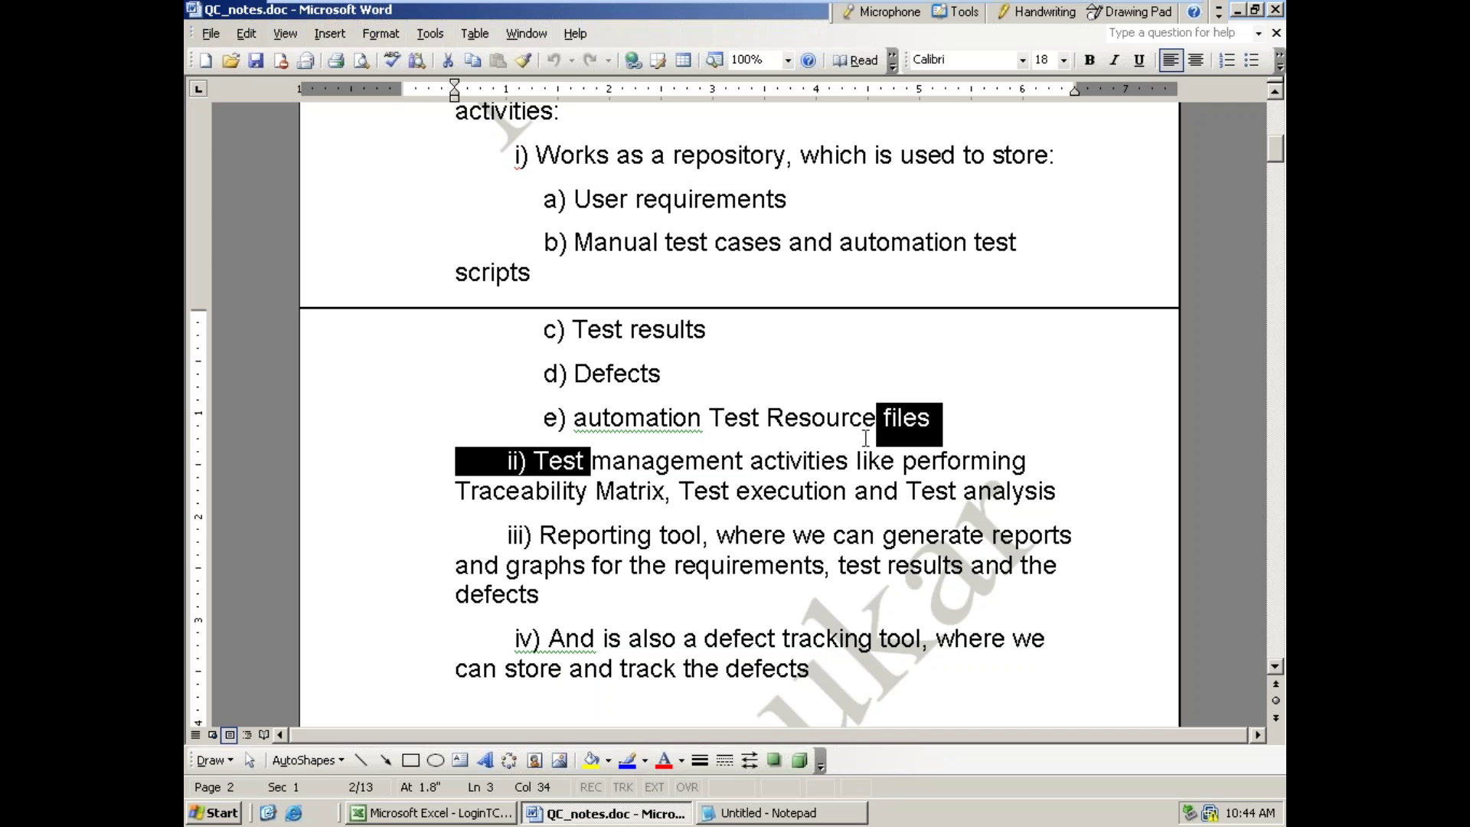
{"action": "left_click_drag", "start_coordinate": [541, 535], "coordinate": [735, 538]}
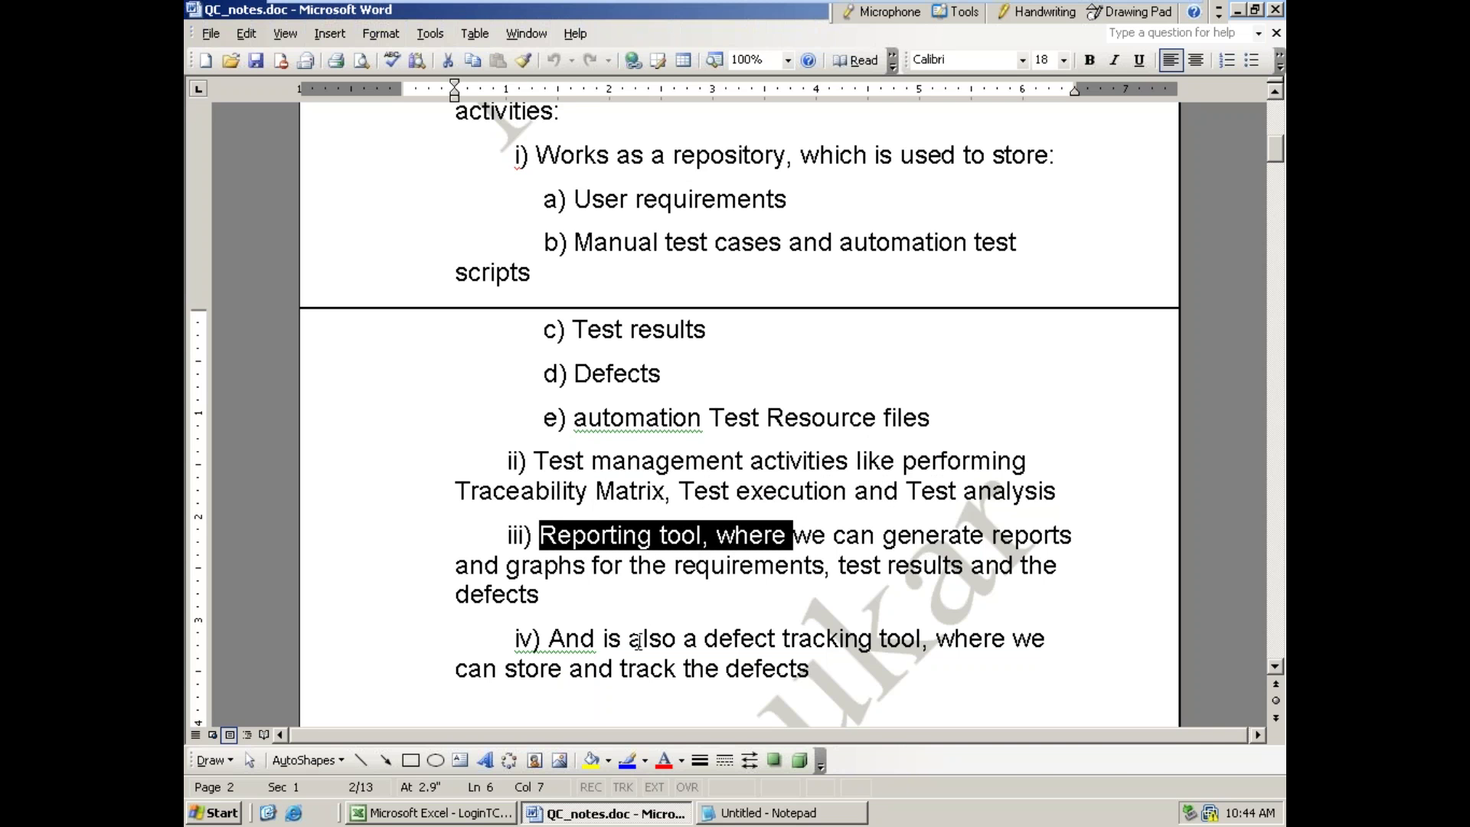
{"action": "left_click_drag", "start_coordinate": [613, 640], "coordinate": [866, 640]}
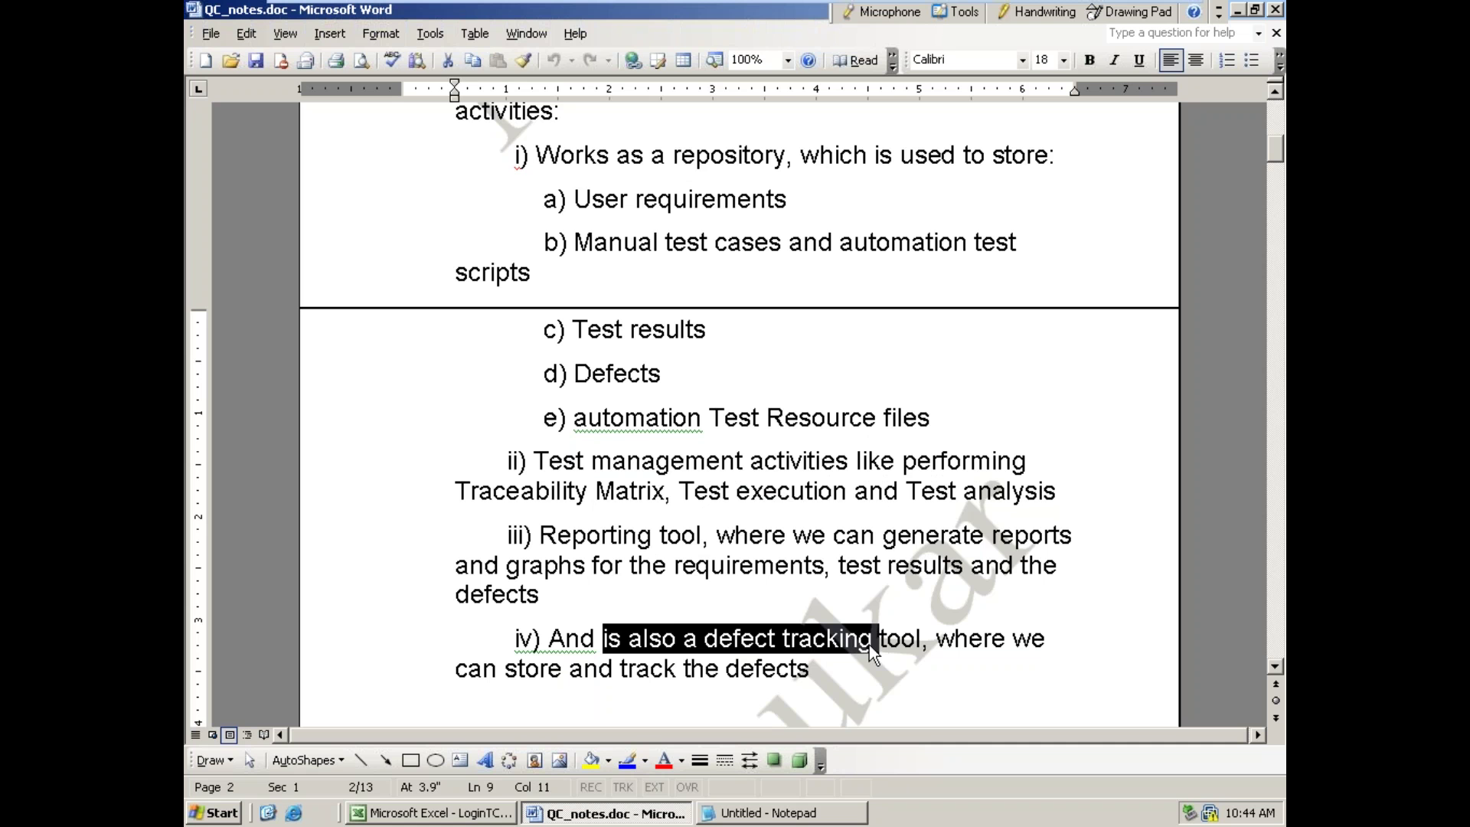
{"action": "left_click", "coordinate": [776, 582]}
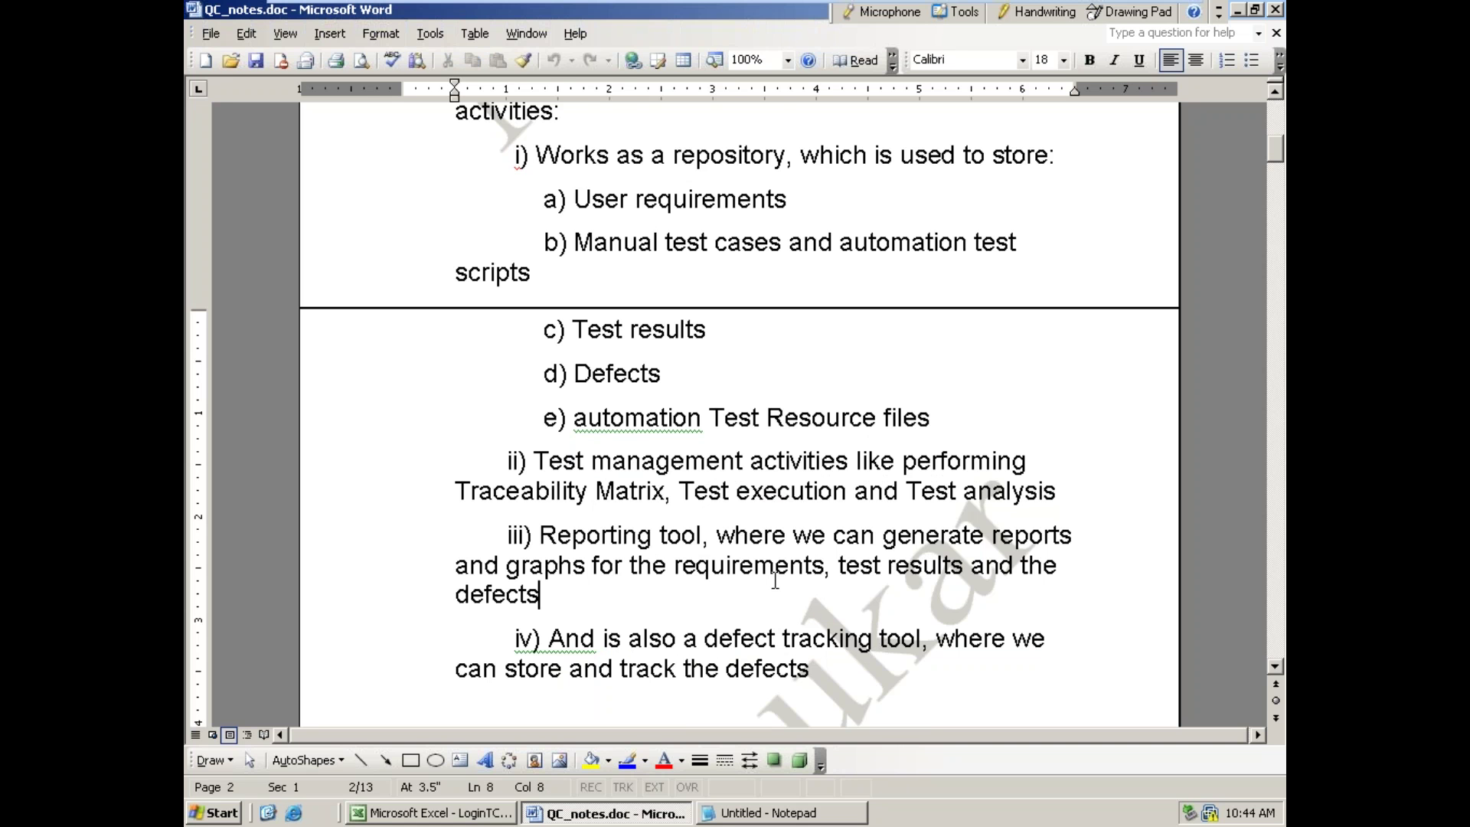
- Review the "Other Defect Tracking Tools" list, highlighting Clear quest and the entries from Bugzilla to Jira
{"action": "scroll", "coordinate": [776, 582], "scroll_direction": "down", "scroll_amount": 5}
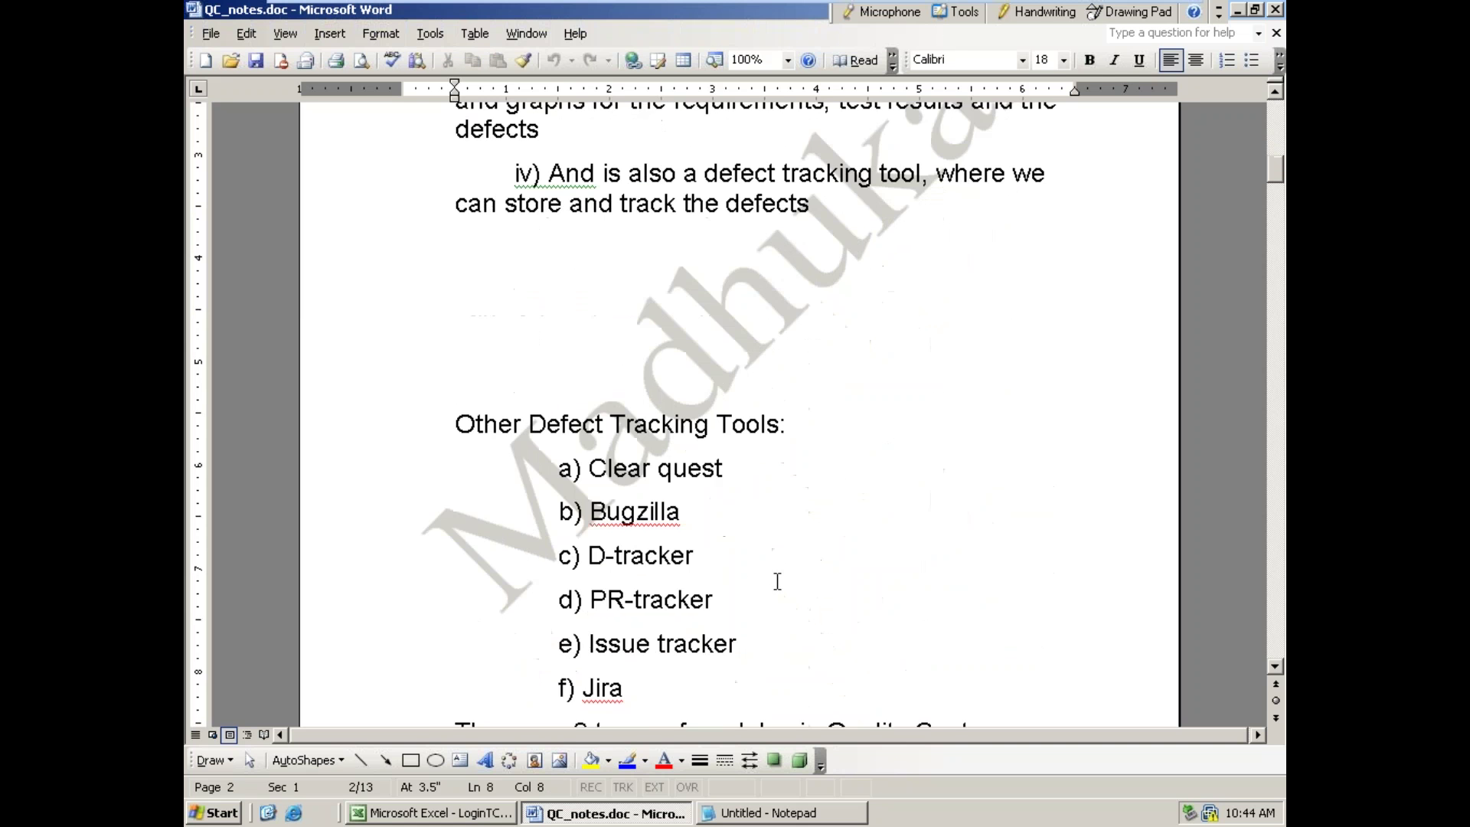
{"action": "scroll", "coordinate": [777, 582], "scroll_direction": "down", "scroll_amount": 1}
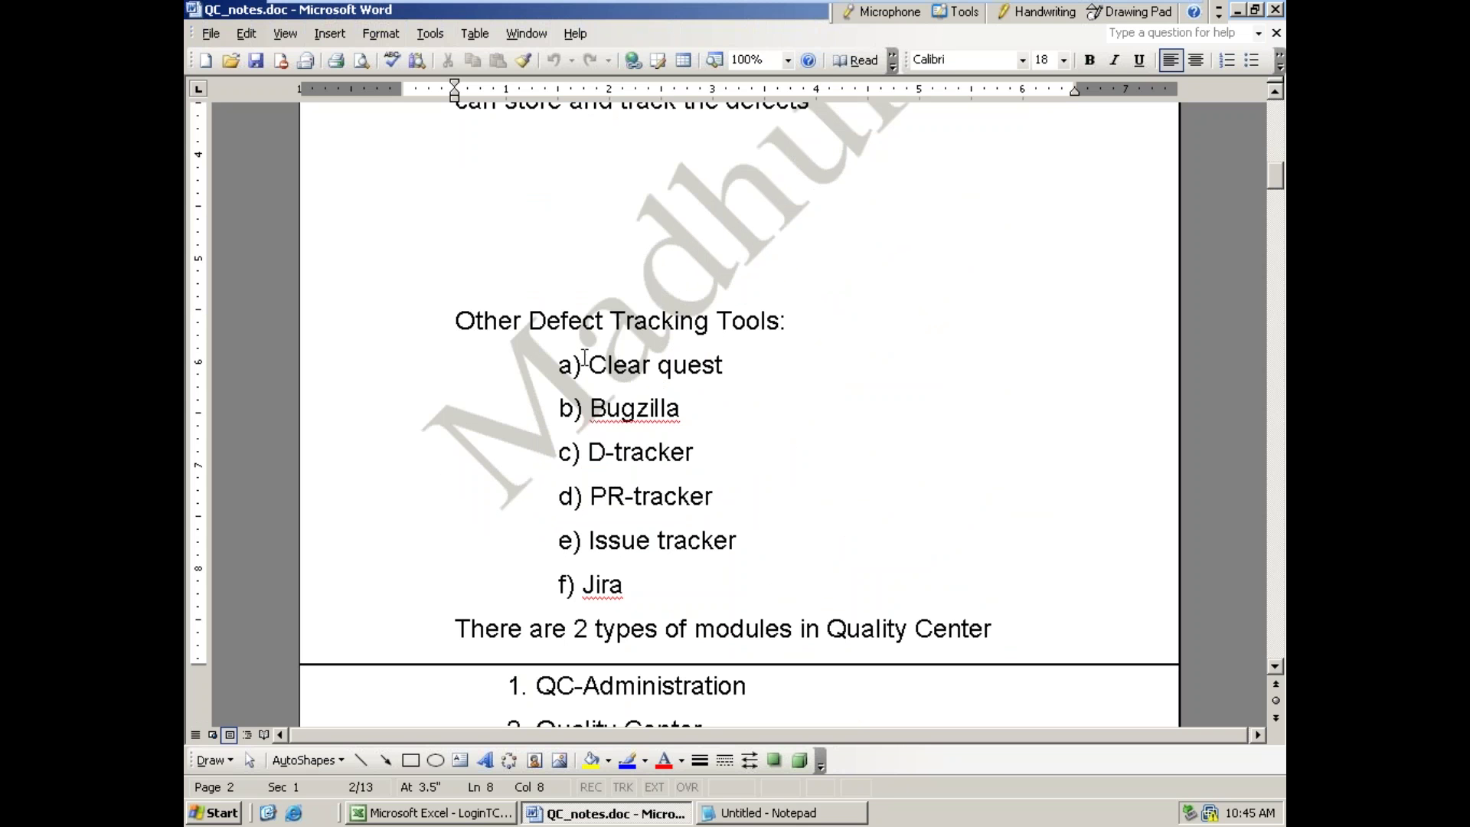
{"action": "left_click_drag", "start_coordinate": [588, 366], "coordinate": [724, 371]}
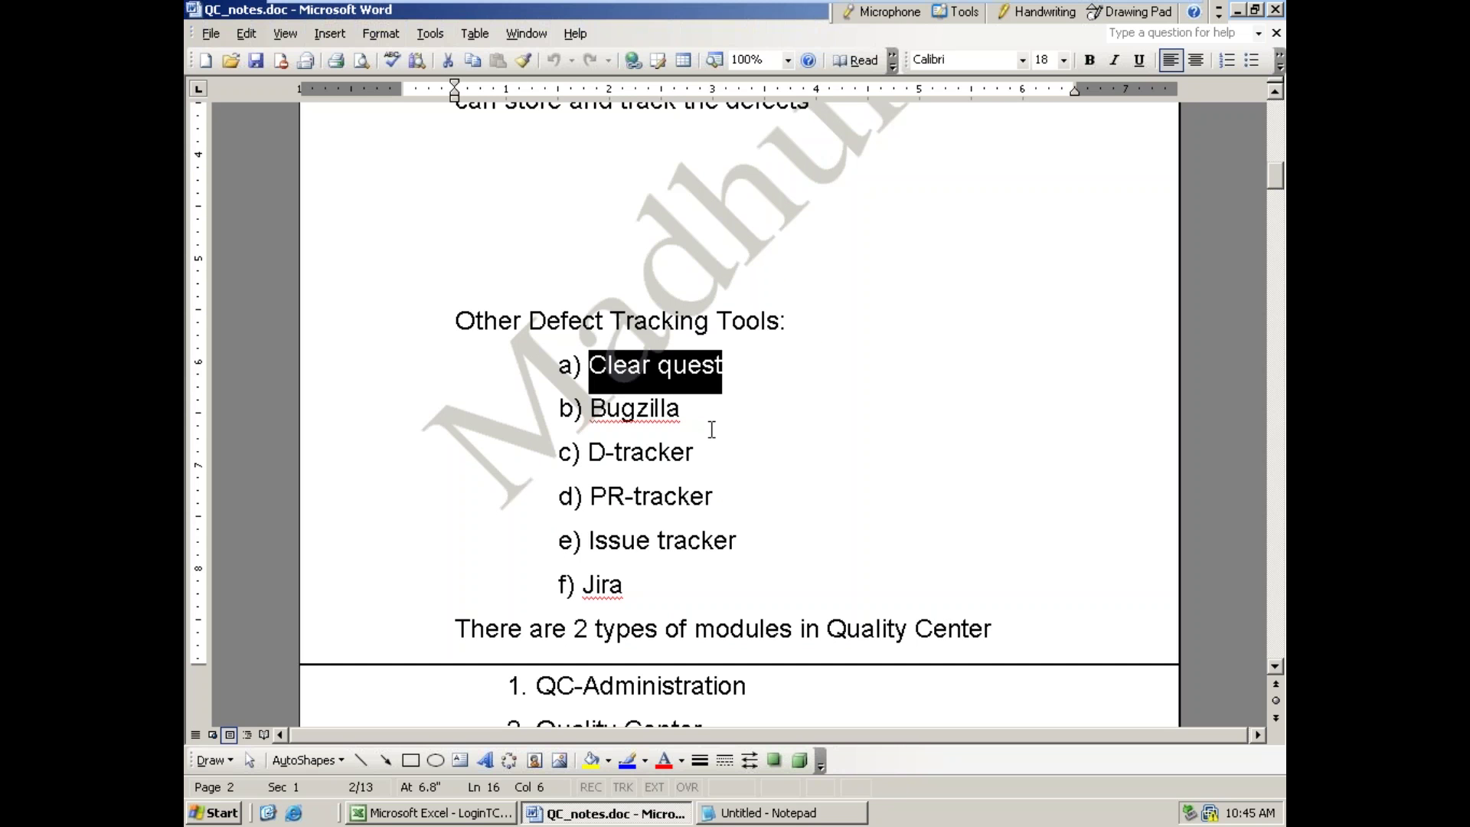
{"action": "left_click_drag", "start_coordinate": [593, 418], "coordinate": [647, 596]}
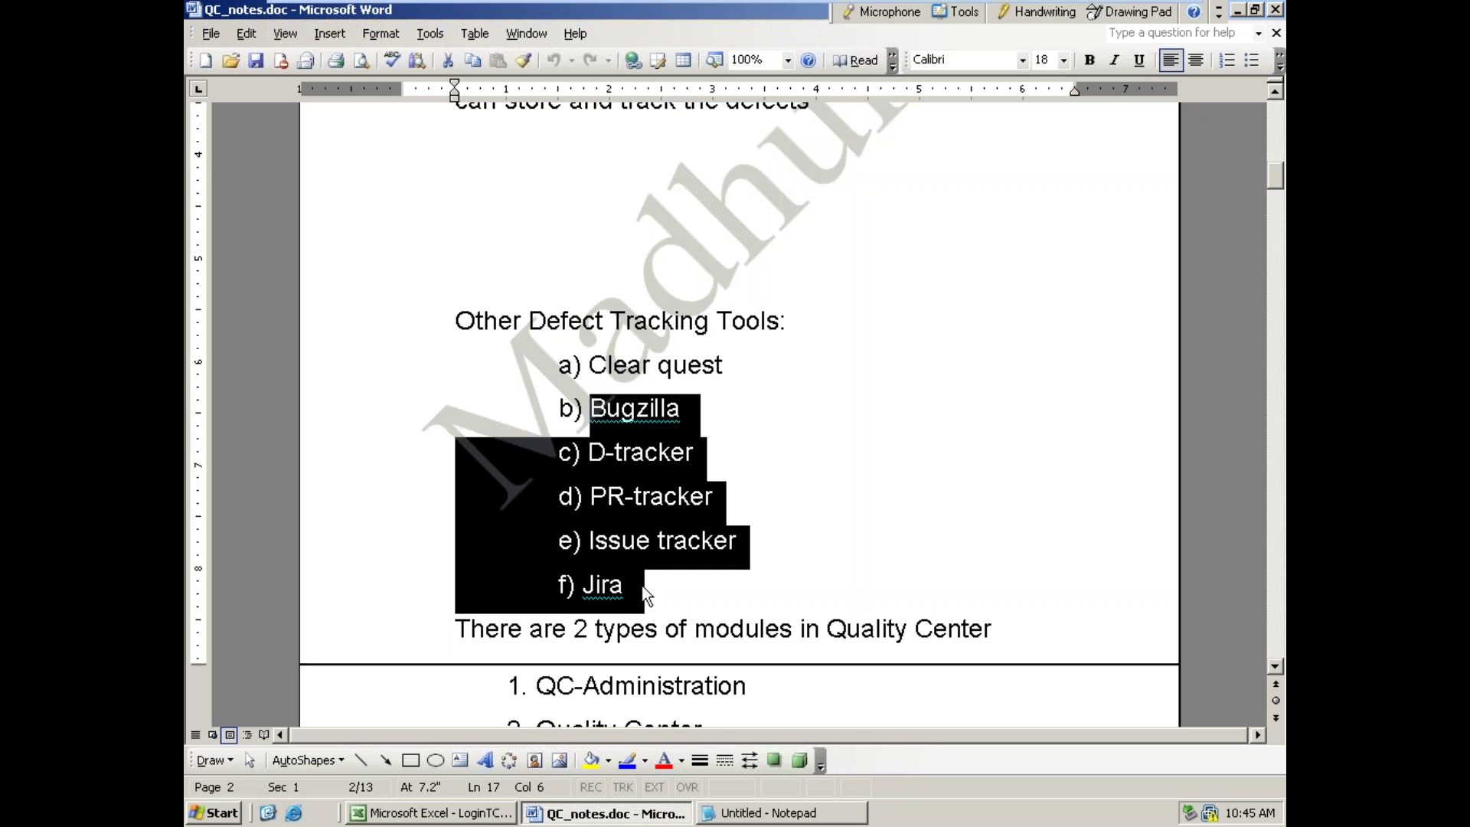
{"action": "left_click", "coordinate": [847, 426]}
- Insert a blank line before "There are 2 types of modules in Quality Center" to move that heading to the next page
{"action": "scroll", "coordinate": [847, 426], "scroll_direction": "down", "scroll_amount": 3}
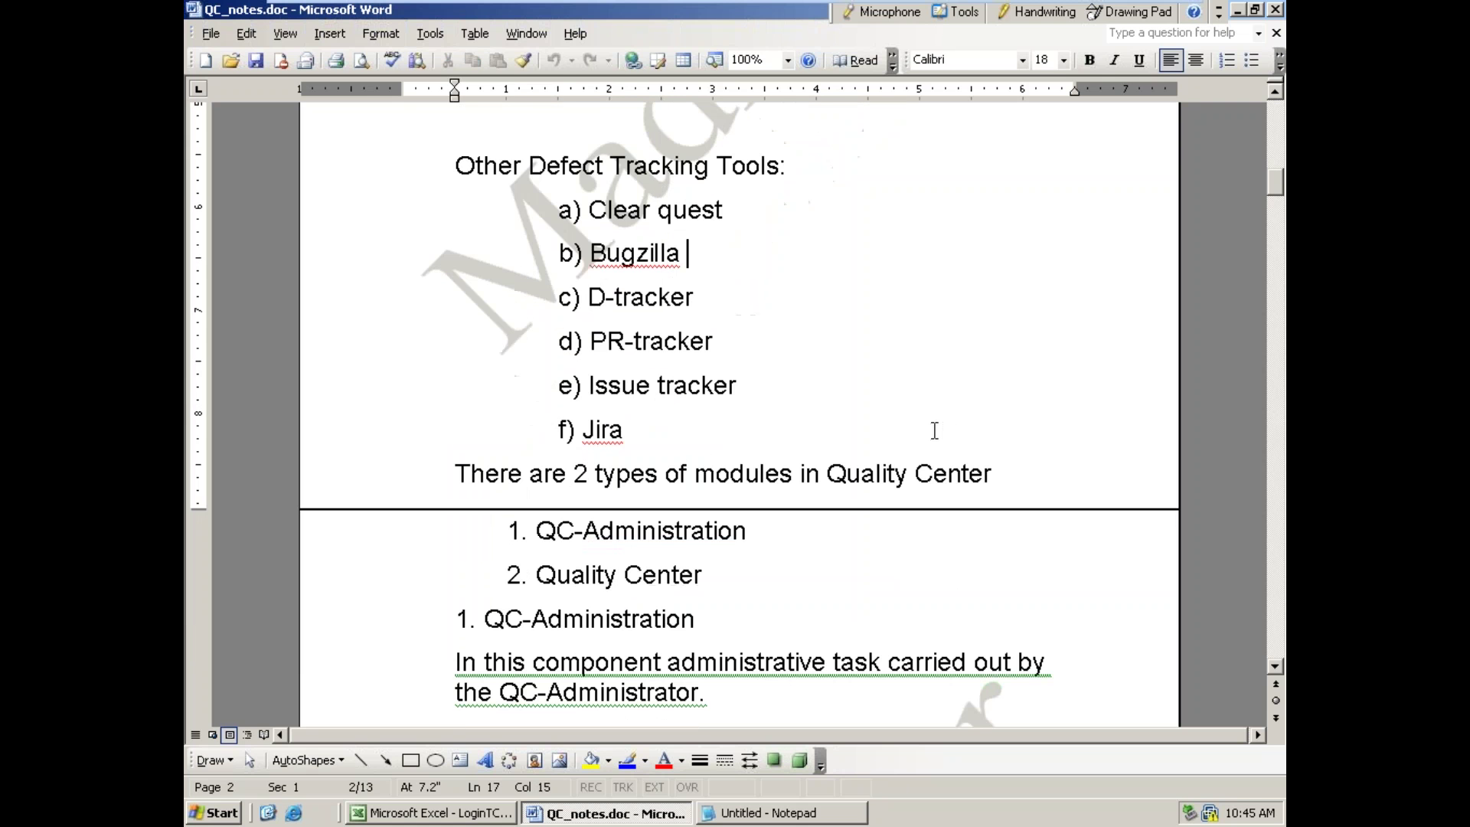
{"action": "left_click", "coordinate": [455, 473]}
{"action": "key", "text": "Return"}
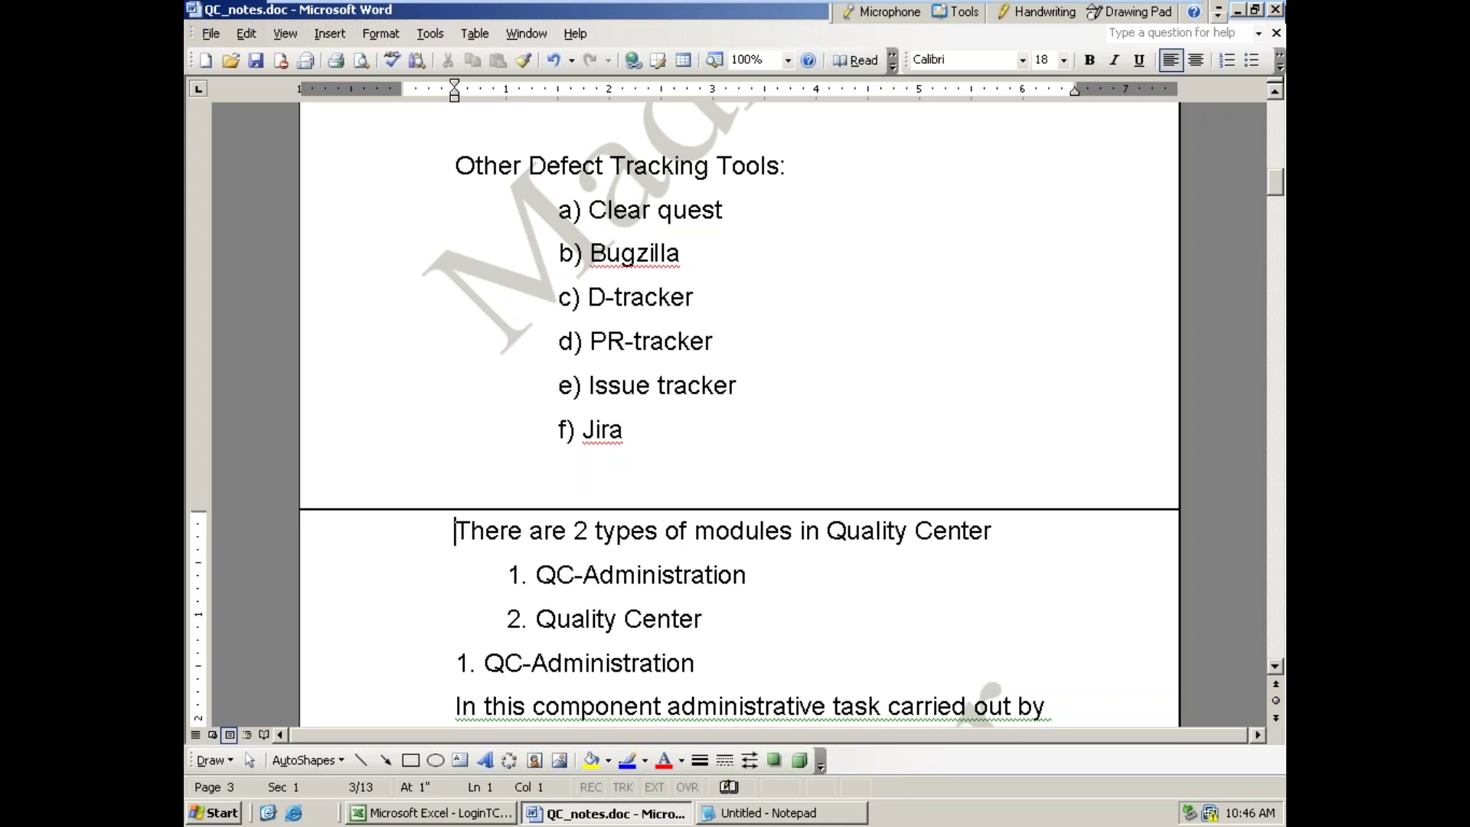
{"action": "left_click", "coordinate": [1236, 11]}
{"action": "left_click", "coordinate": [1236, 10]}
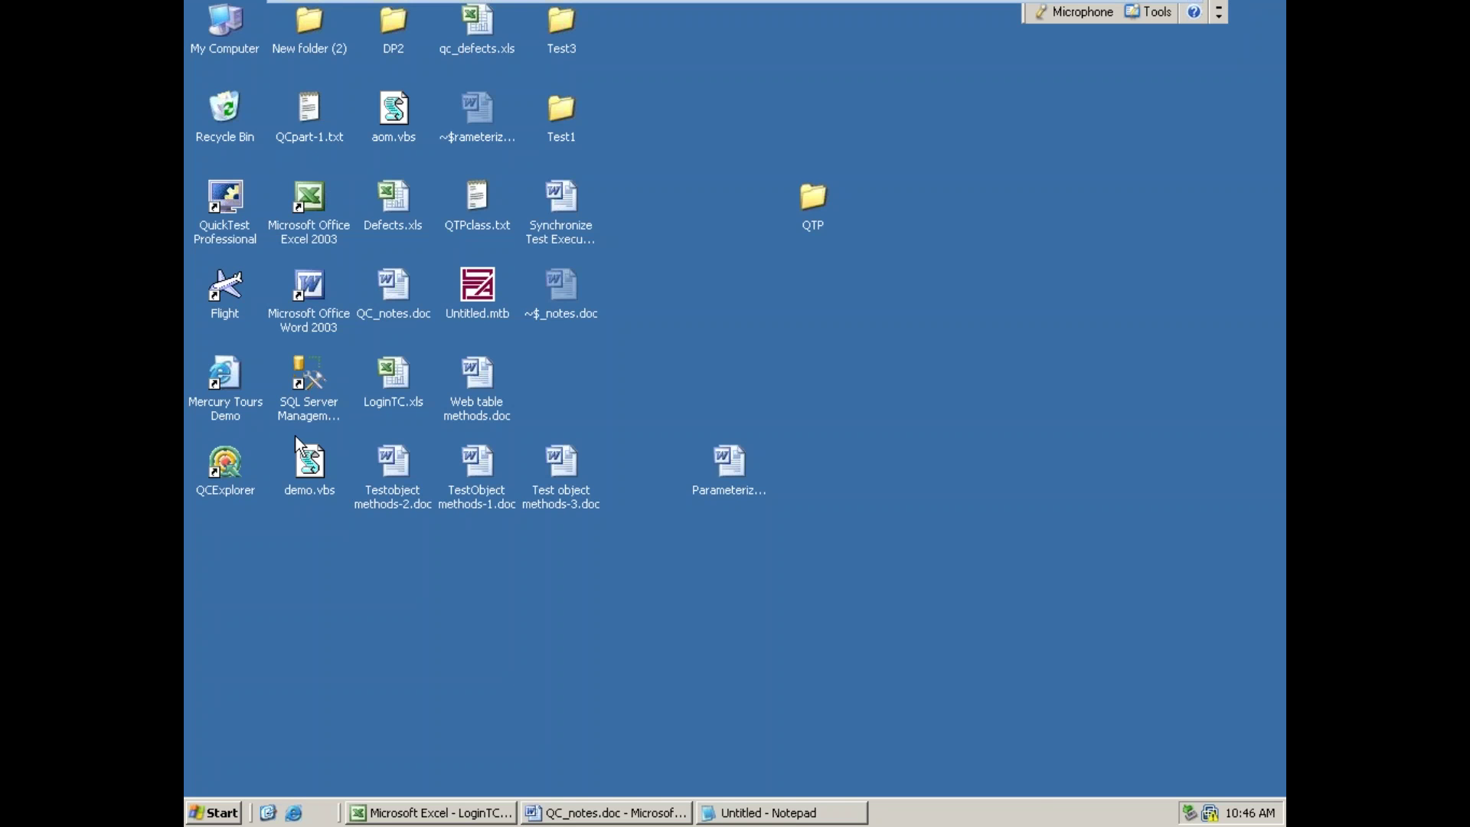
{"action": "double_click", "coordinate": [224, 473]}
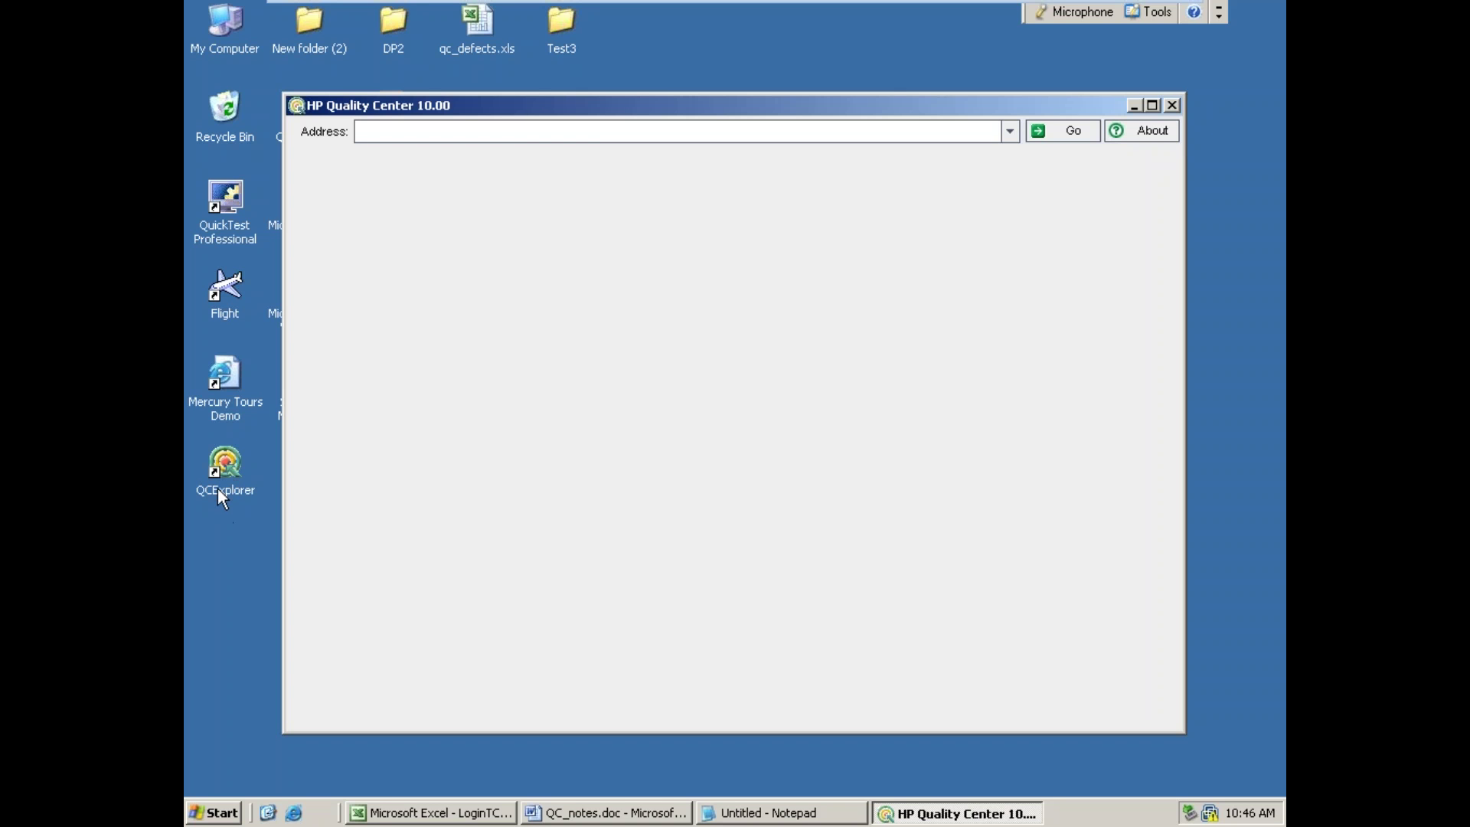
{"action": "left_click", "coordinate": [1009, 132]}
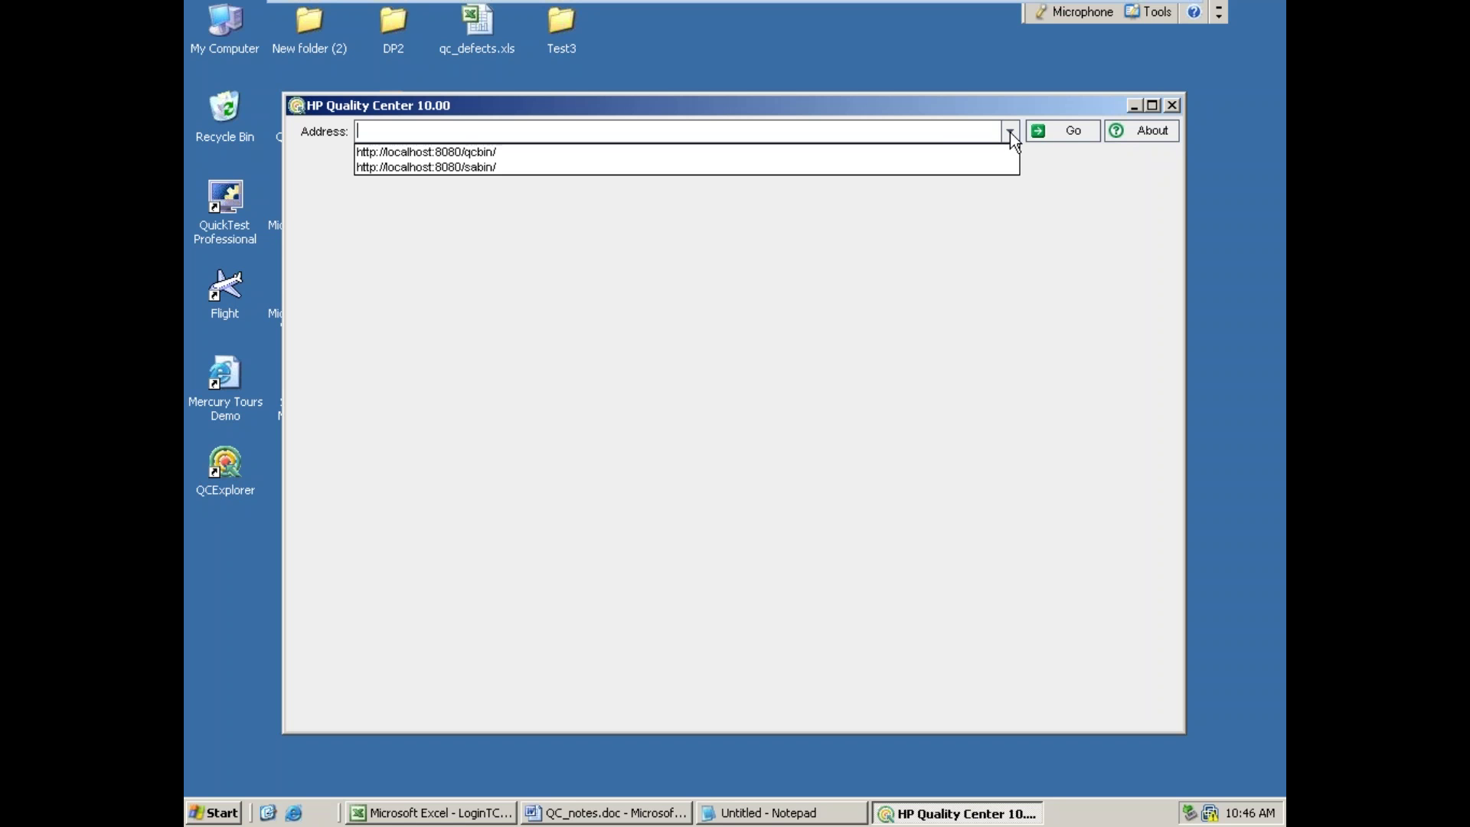
{"action": "left_click", "coordinate": [867, 167]}
{"action": "left_click", "coordinate": [1066, 131]}
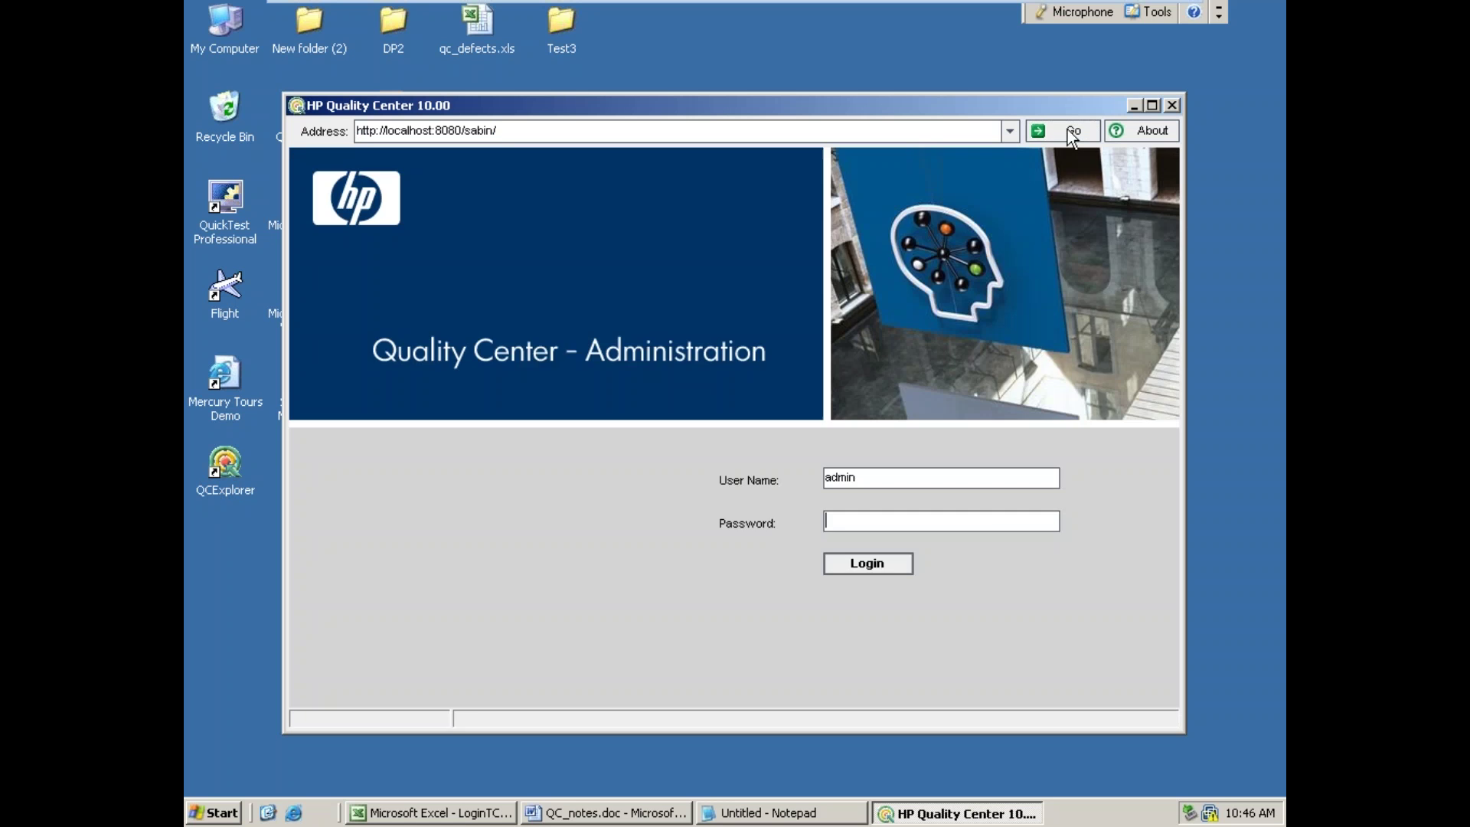
{"action": "left_click_drag", "start_coordinate": [839, 111], "coordinate": [904, 35]}
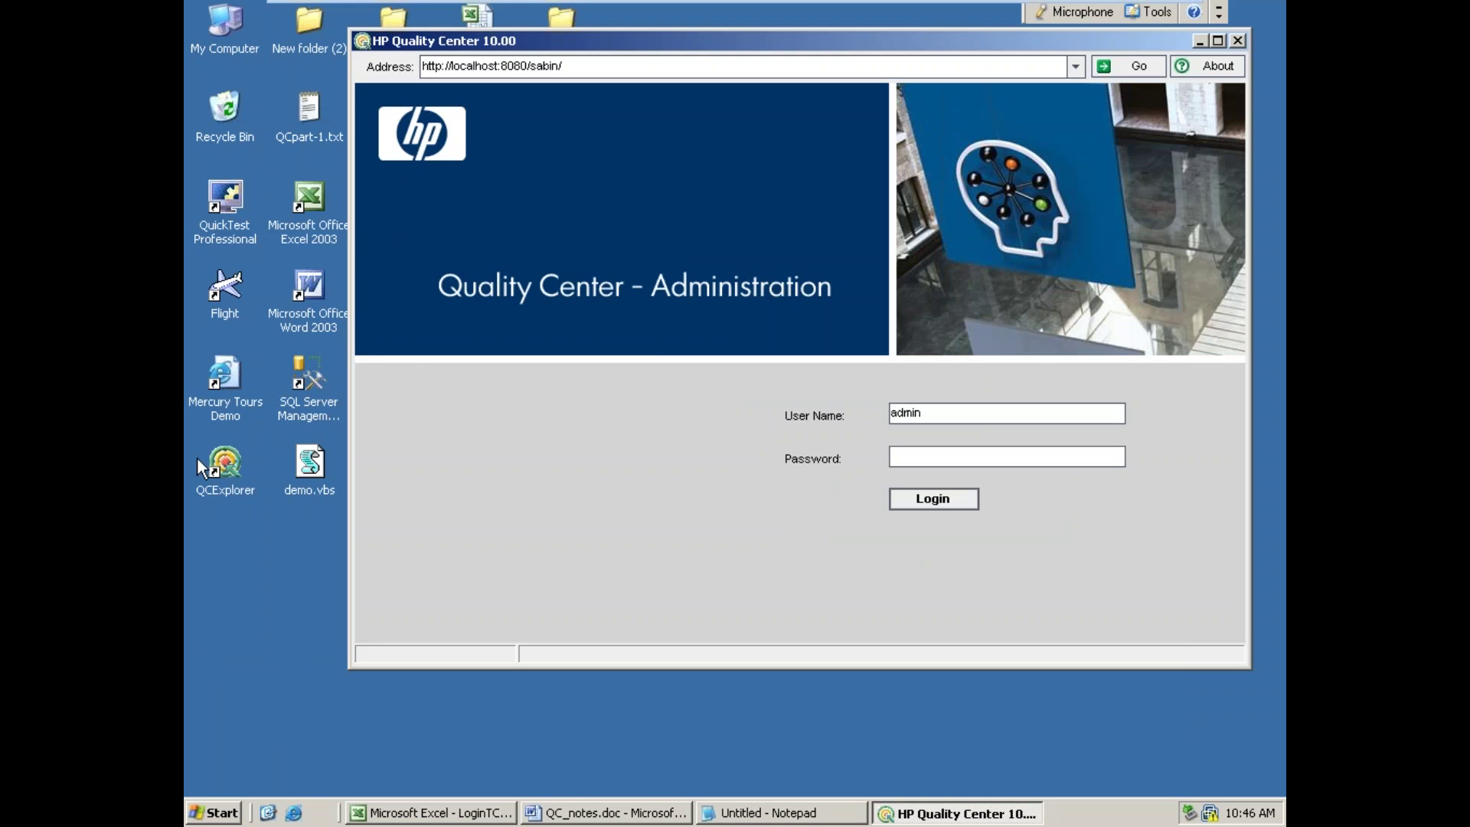
{"action": "double_click", "coordinate": [222, 467]}
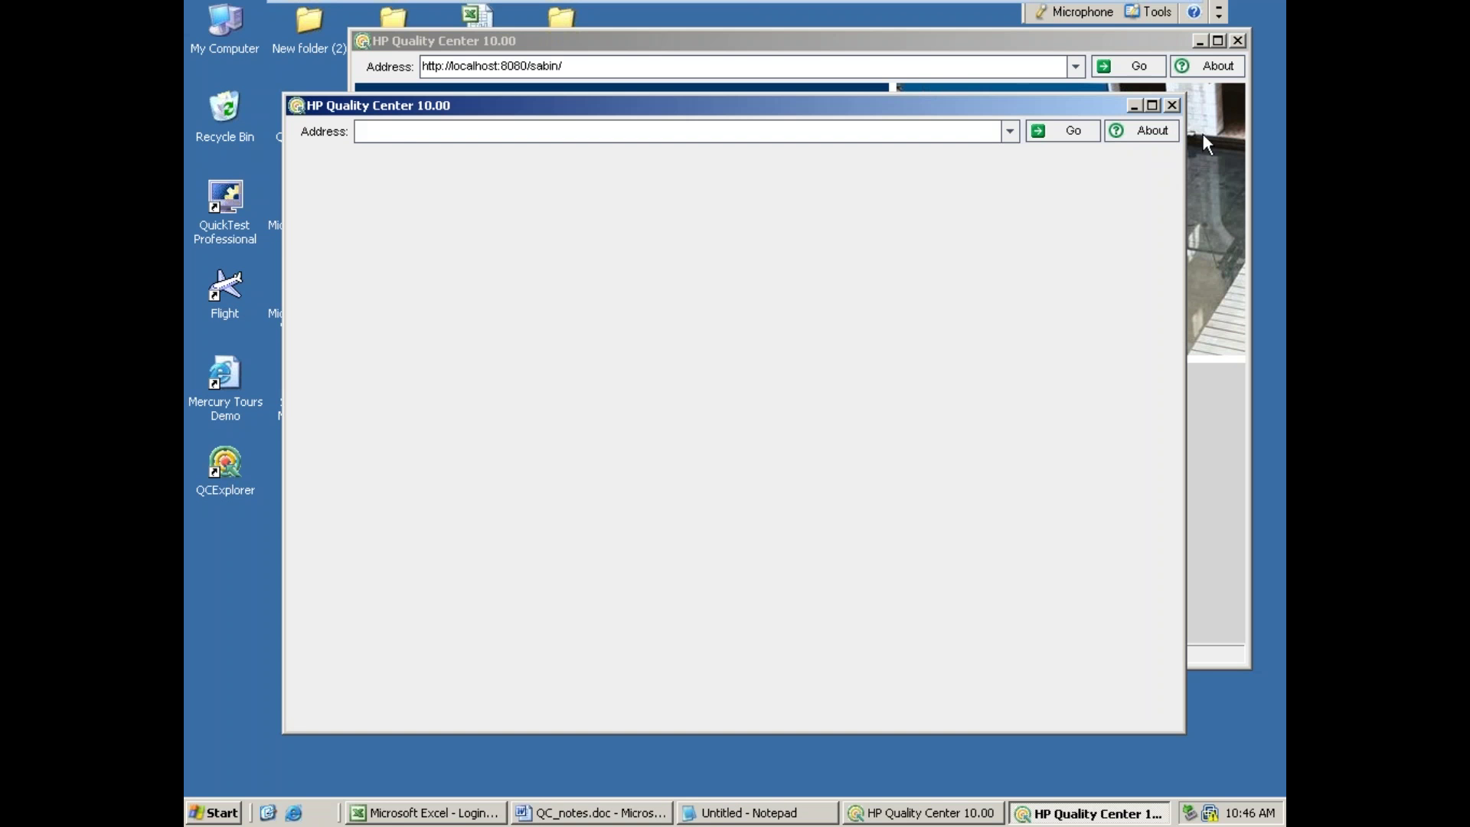
{"action": "left_click", "coordinate": [1009, 133]}
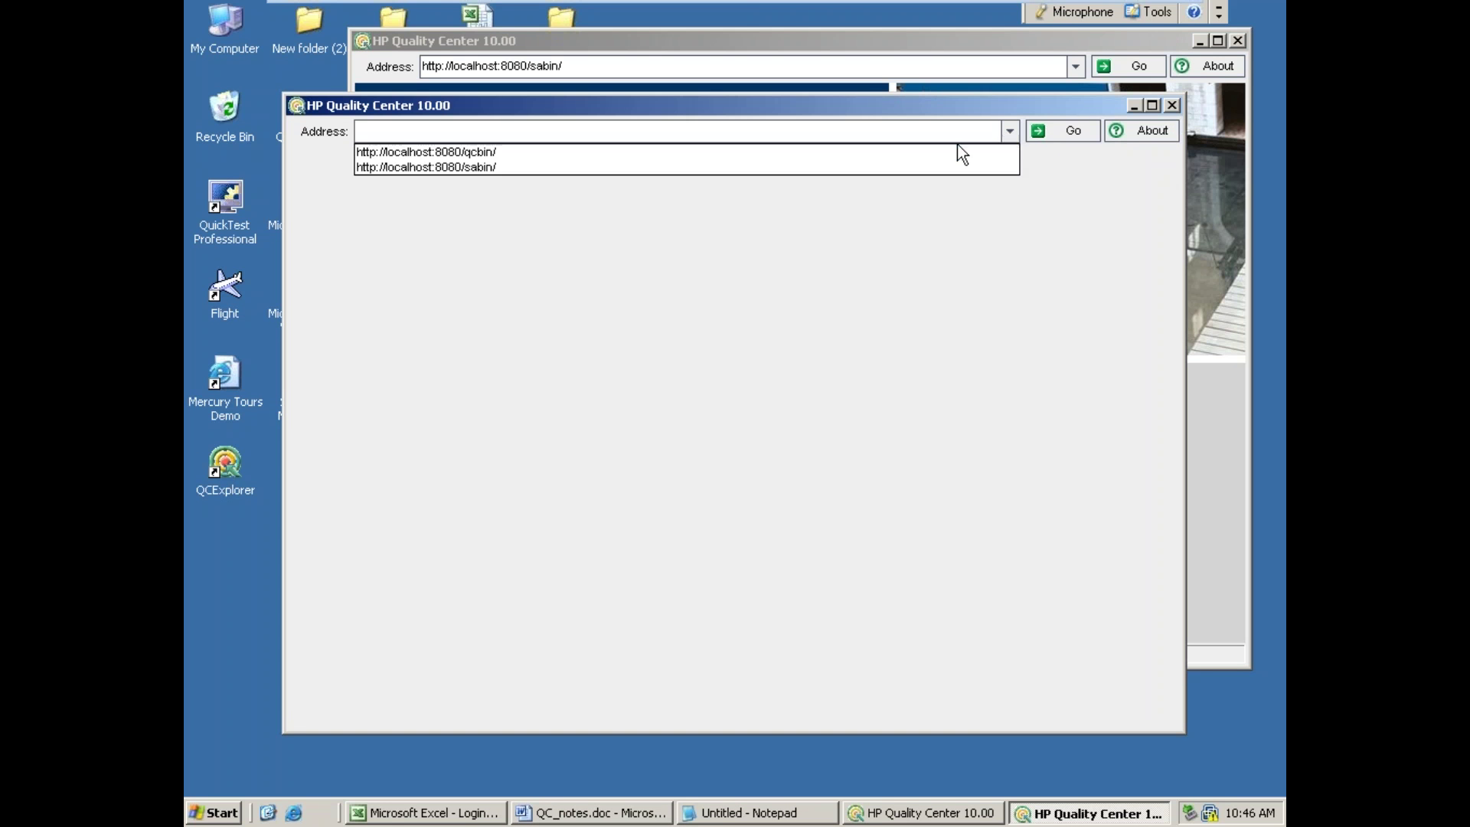
{"action": "left_click", "coordinate": [906, 153]}
{"action": "left_click", "coordinate": [1066, 135]}
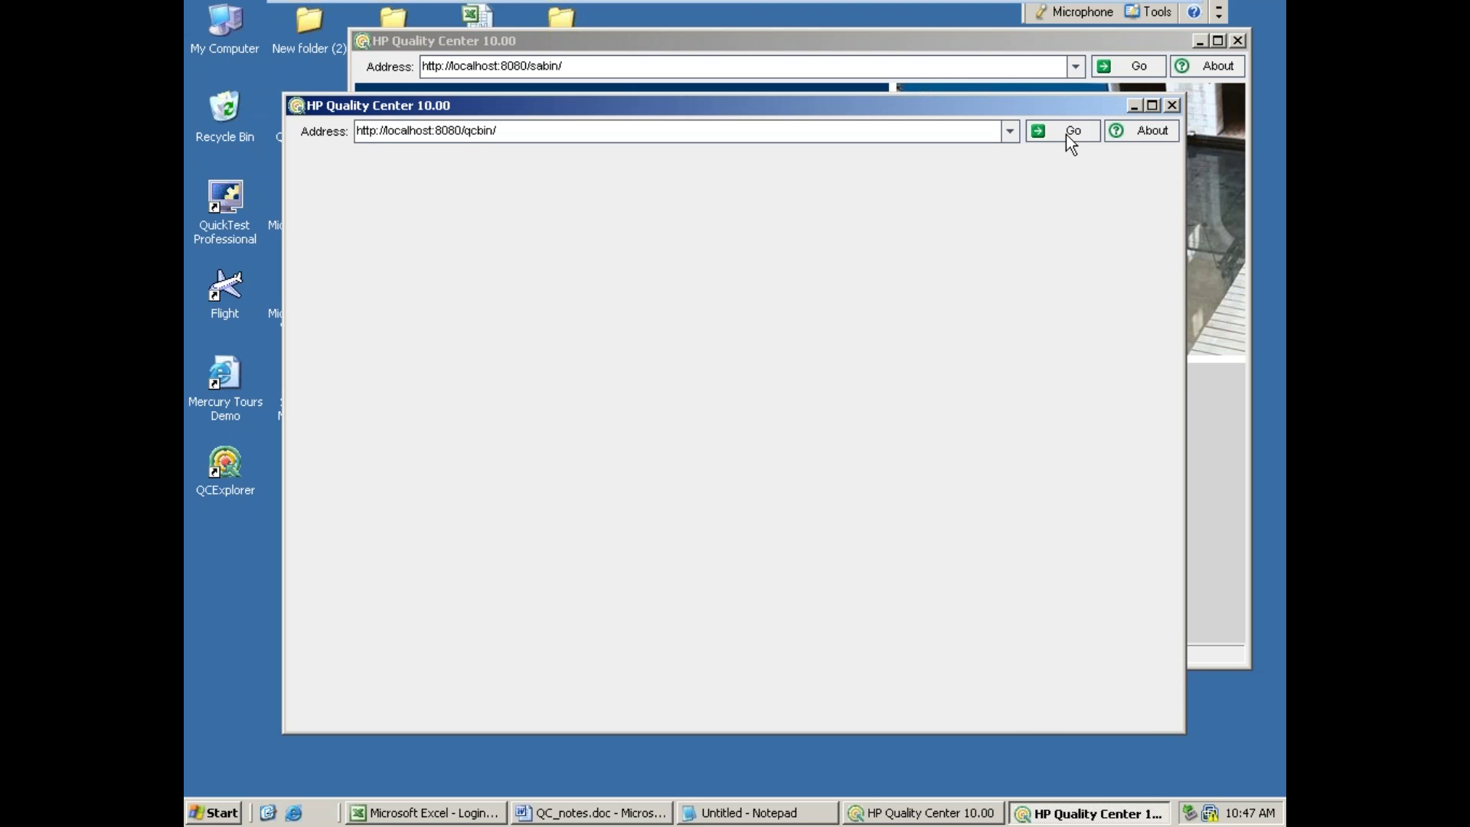
{"action": "left_click", "coordinate": [1066, 135]}
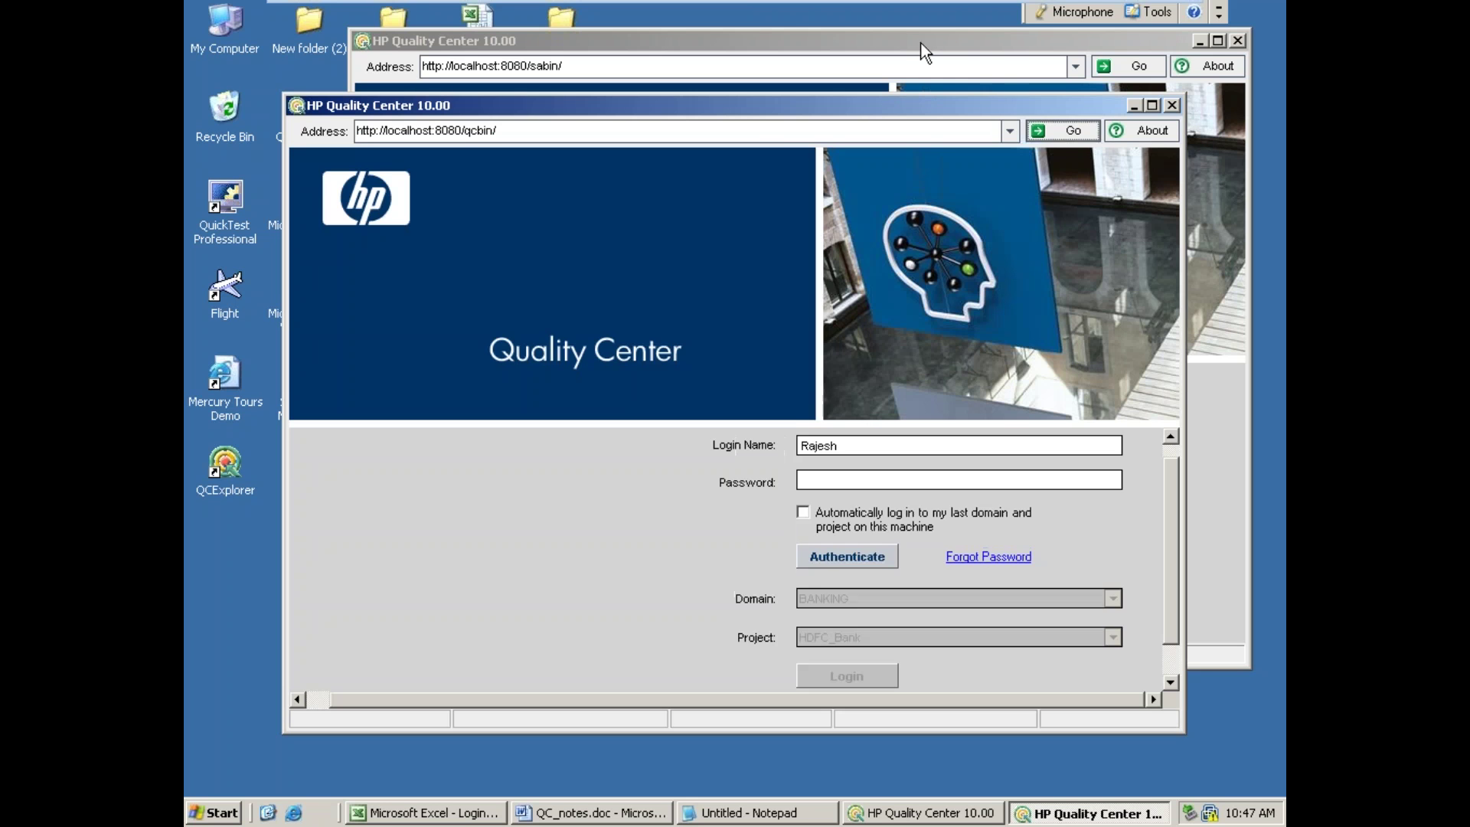
- Arrange the Administration and Quality Center login windows side by side to compare the two modules
{"action": "left_click_drag", "start_coordinate": [912, 106], "coordinate": [961, 228]}
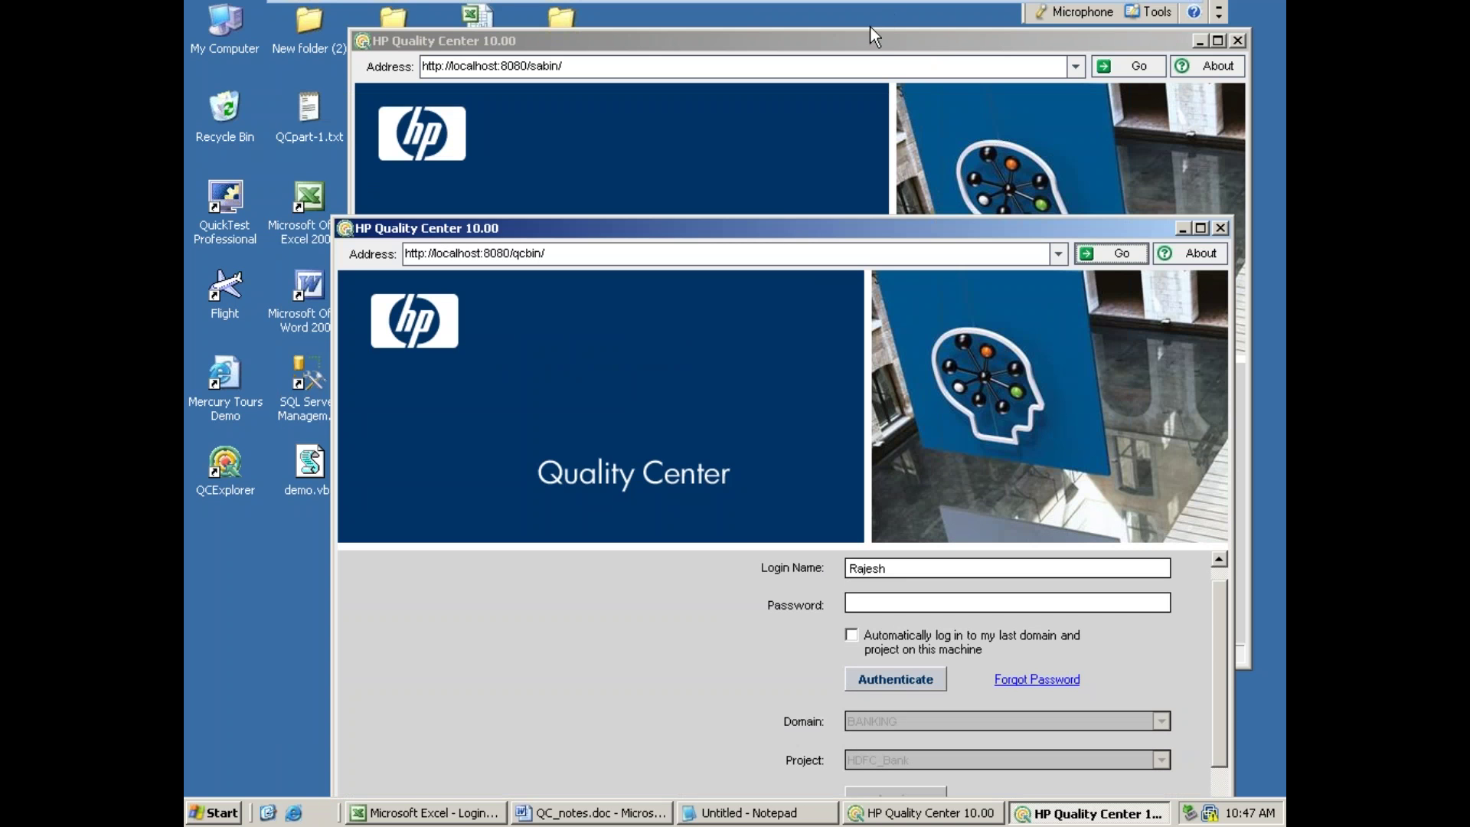
{"action": "left_click_drag", "start_coordinate": [874, 45], "coordinate": [713, 20]}
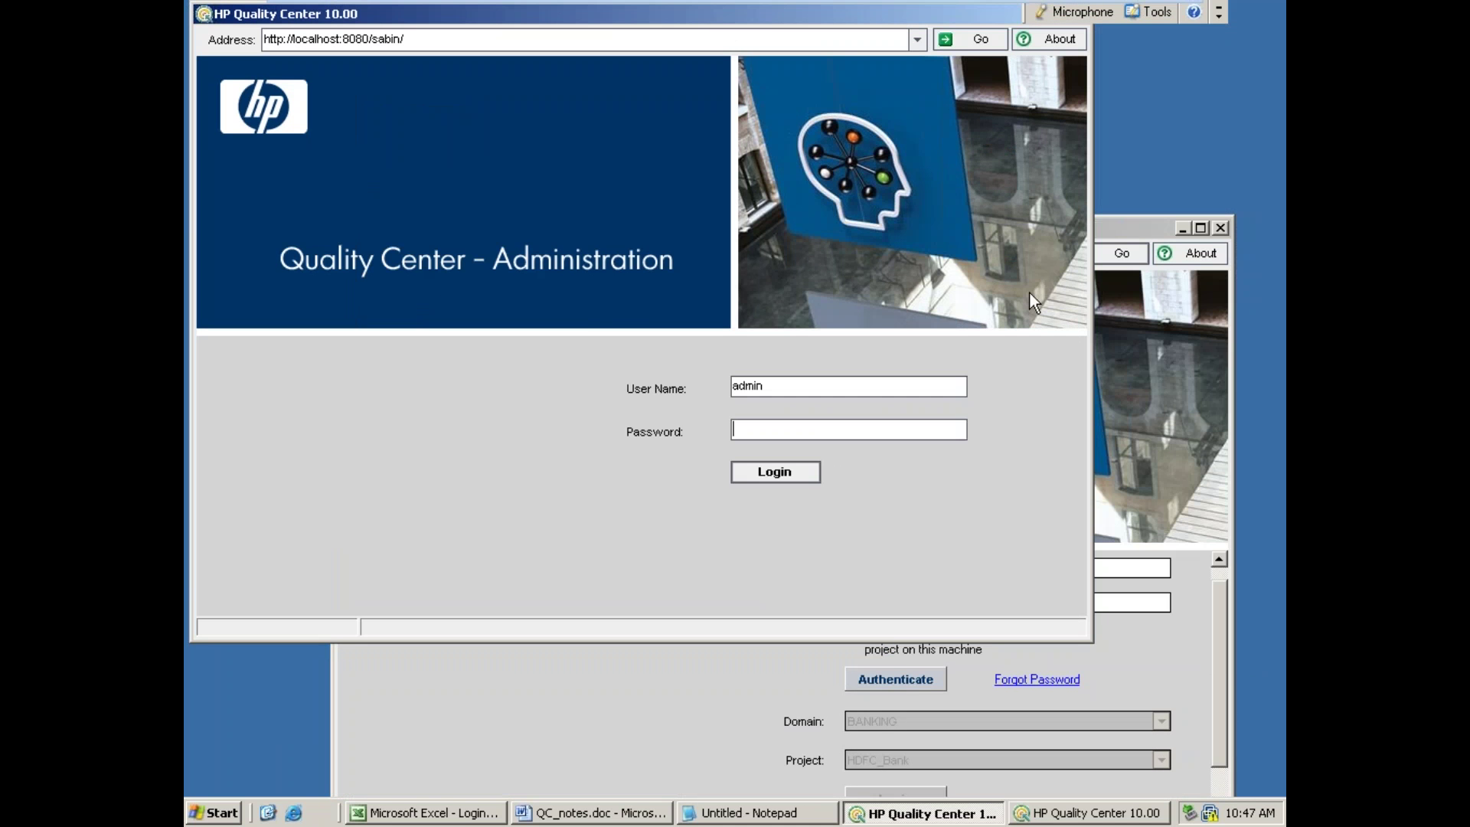
{"action": "left_click", "coordinate": [1188, 348]}
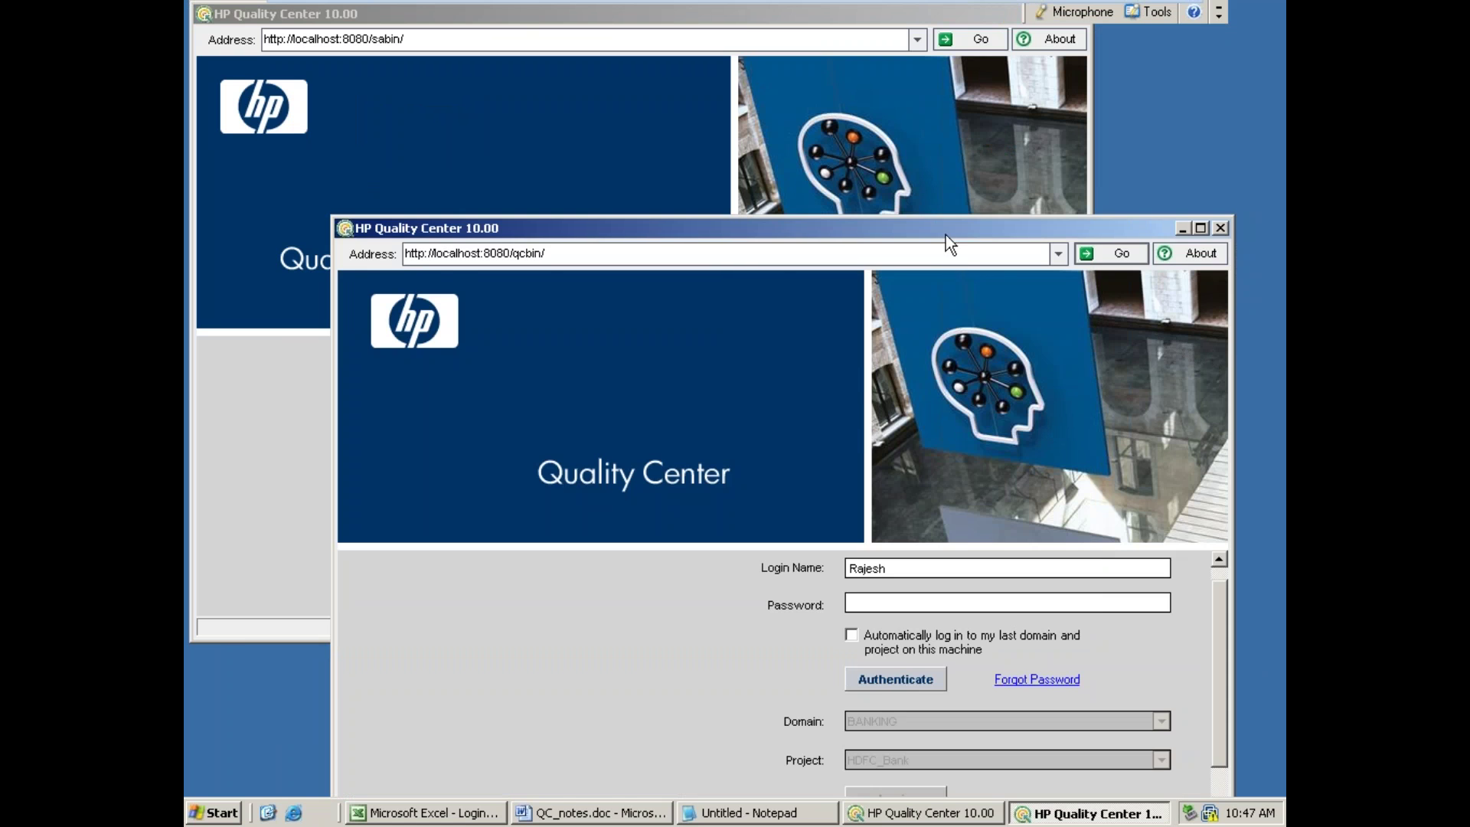
{"action": "left_click_drag", "start_coordinate": [945, 234], "coordinate": [807, 379]}
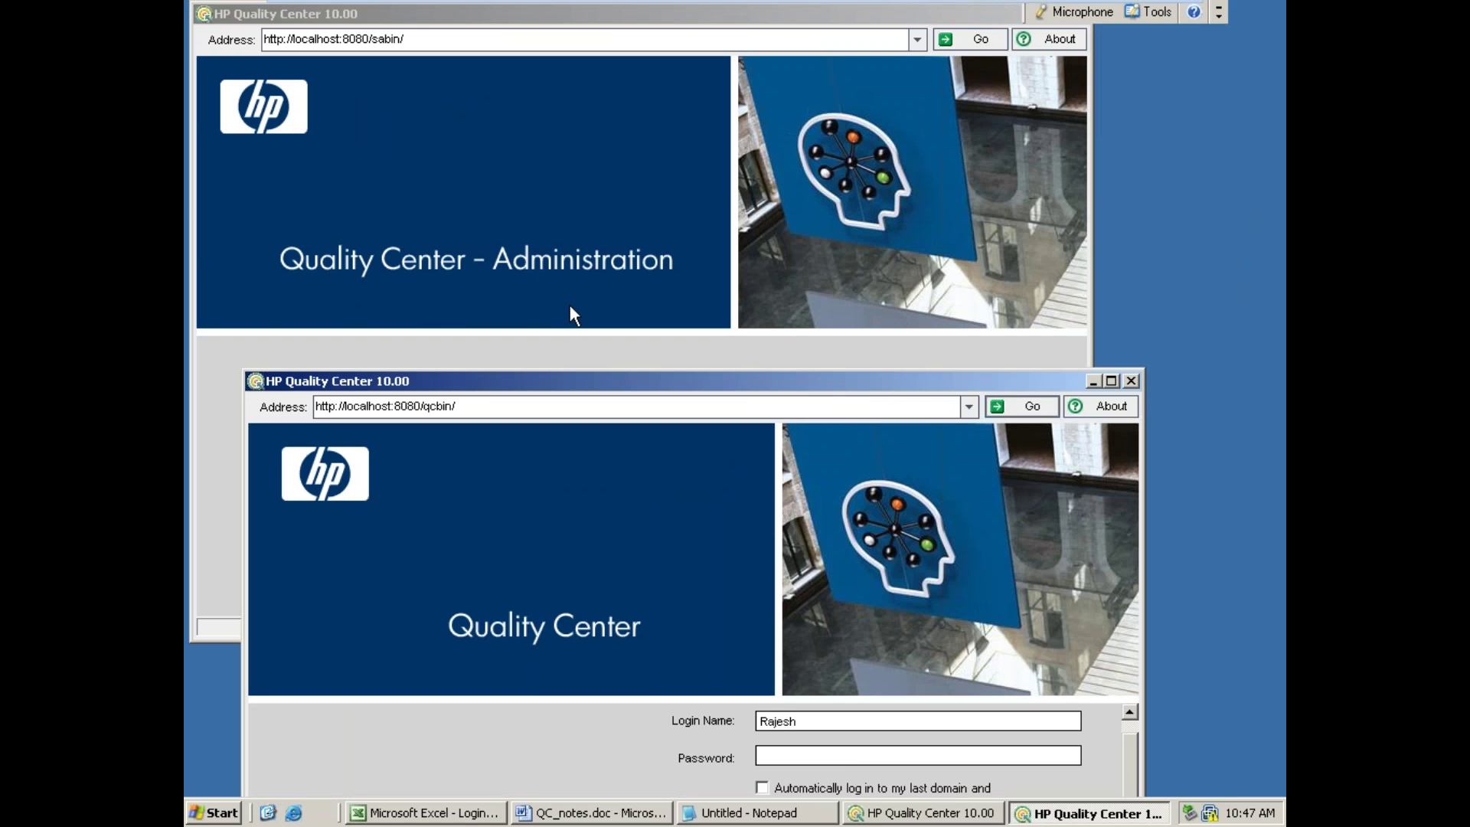
{"action": "left_click_drag", "start_coordinate": [636, 381], "coordinate": [1146, 43]}
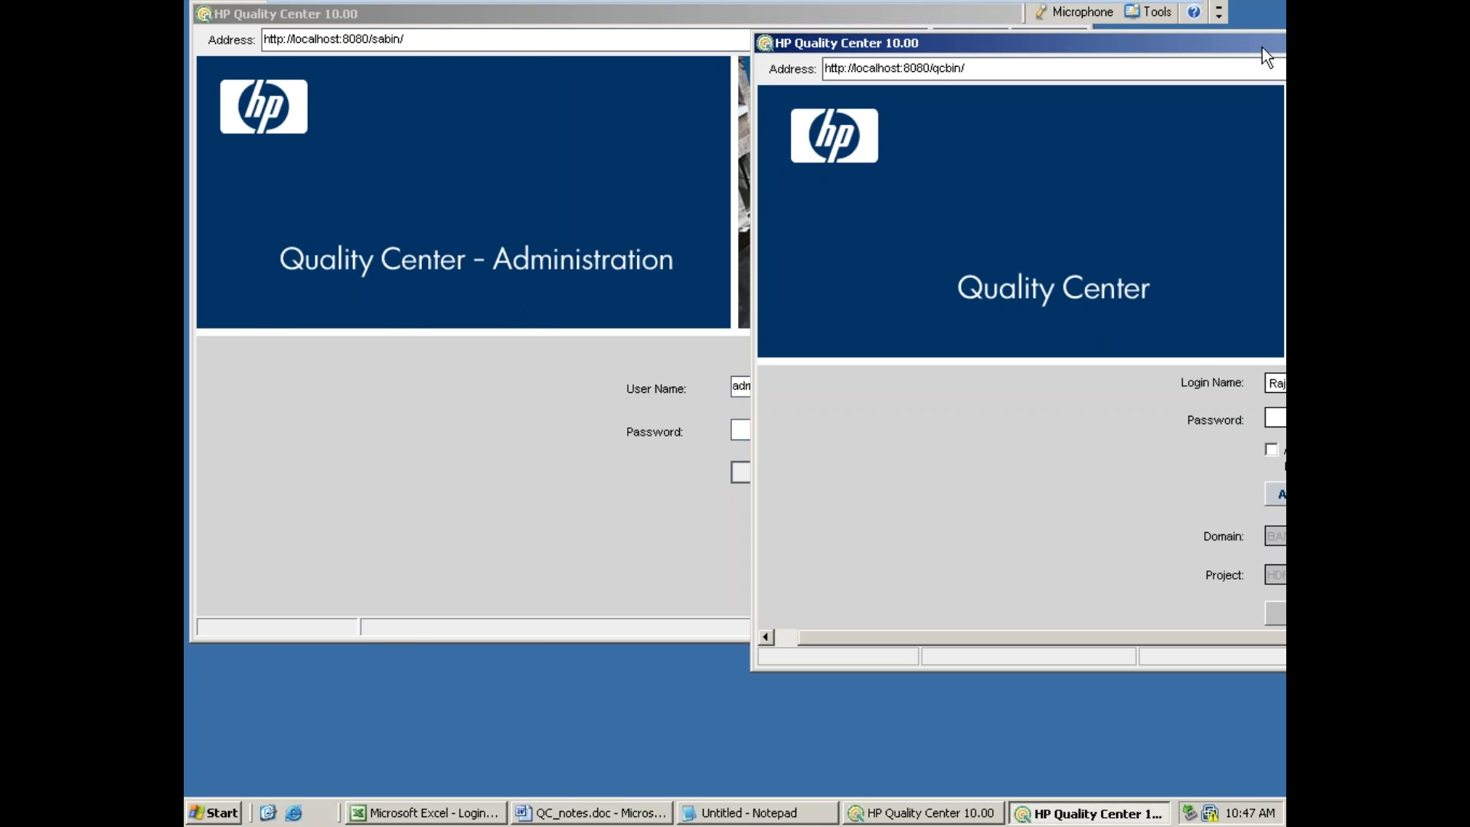
- Move the Quality Center window back over the Administration window and bring each to the front to compare their login forms
{"action": "left_click_drag", "start_coordinate": [1257, 45], "coordinate": [784, 26]}
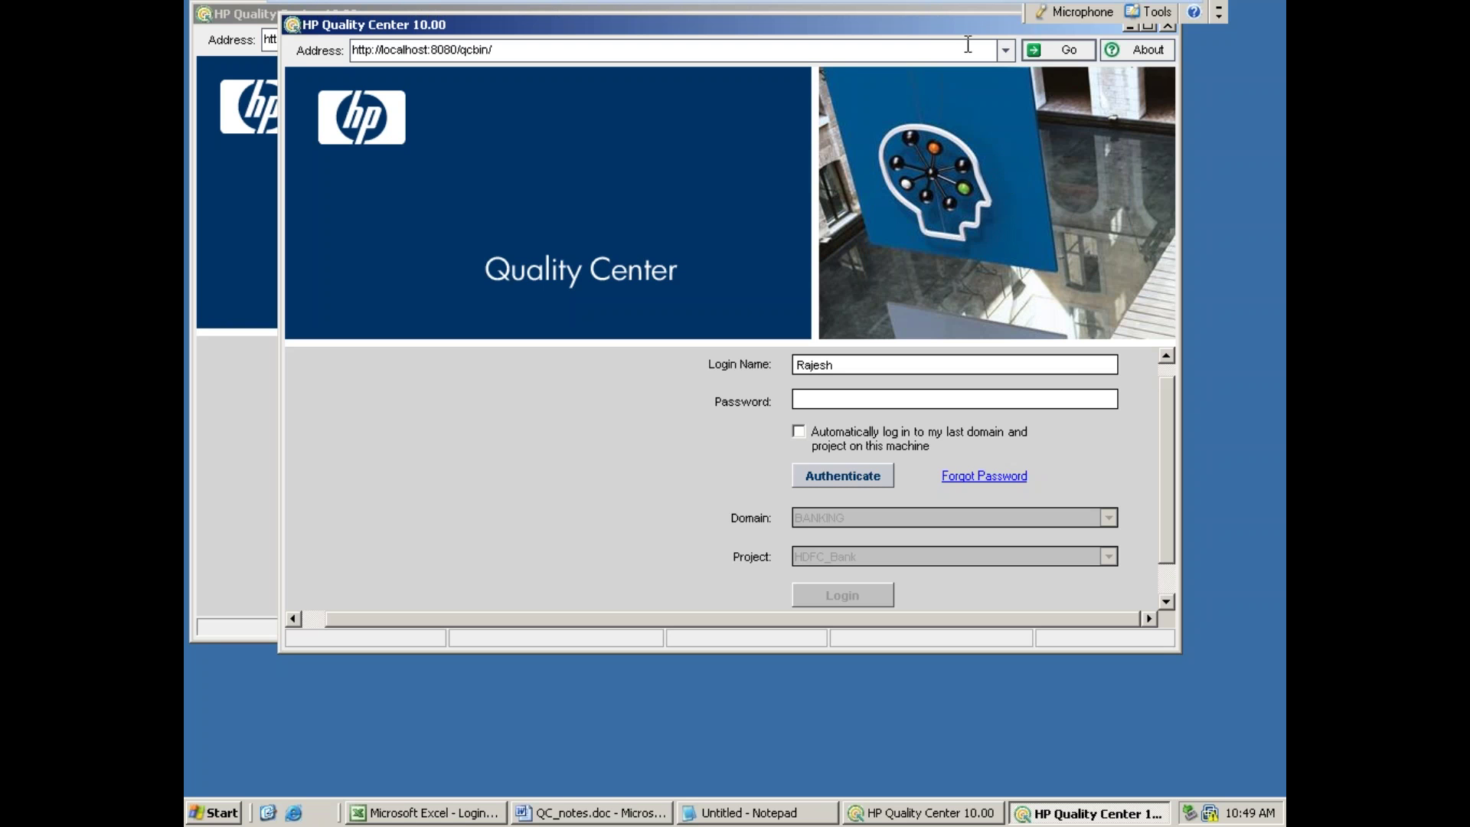
{"action": "left_click_drag", "start_coordinate": [976, 17], "coordinate": [910, 116]}
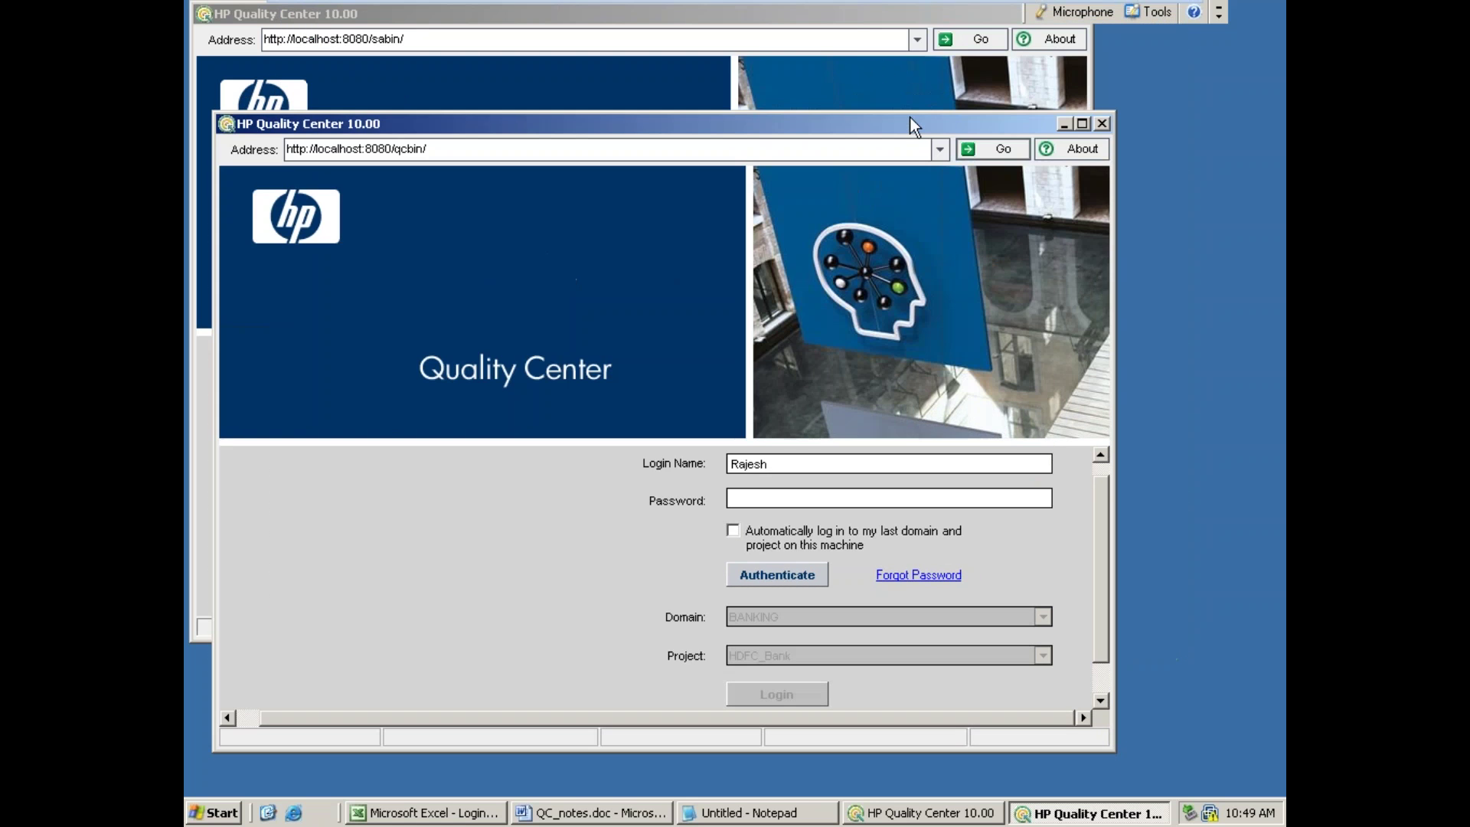
{"action": "left_click", "coordinate": [856, 46]}
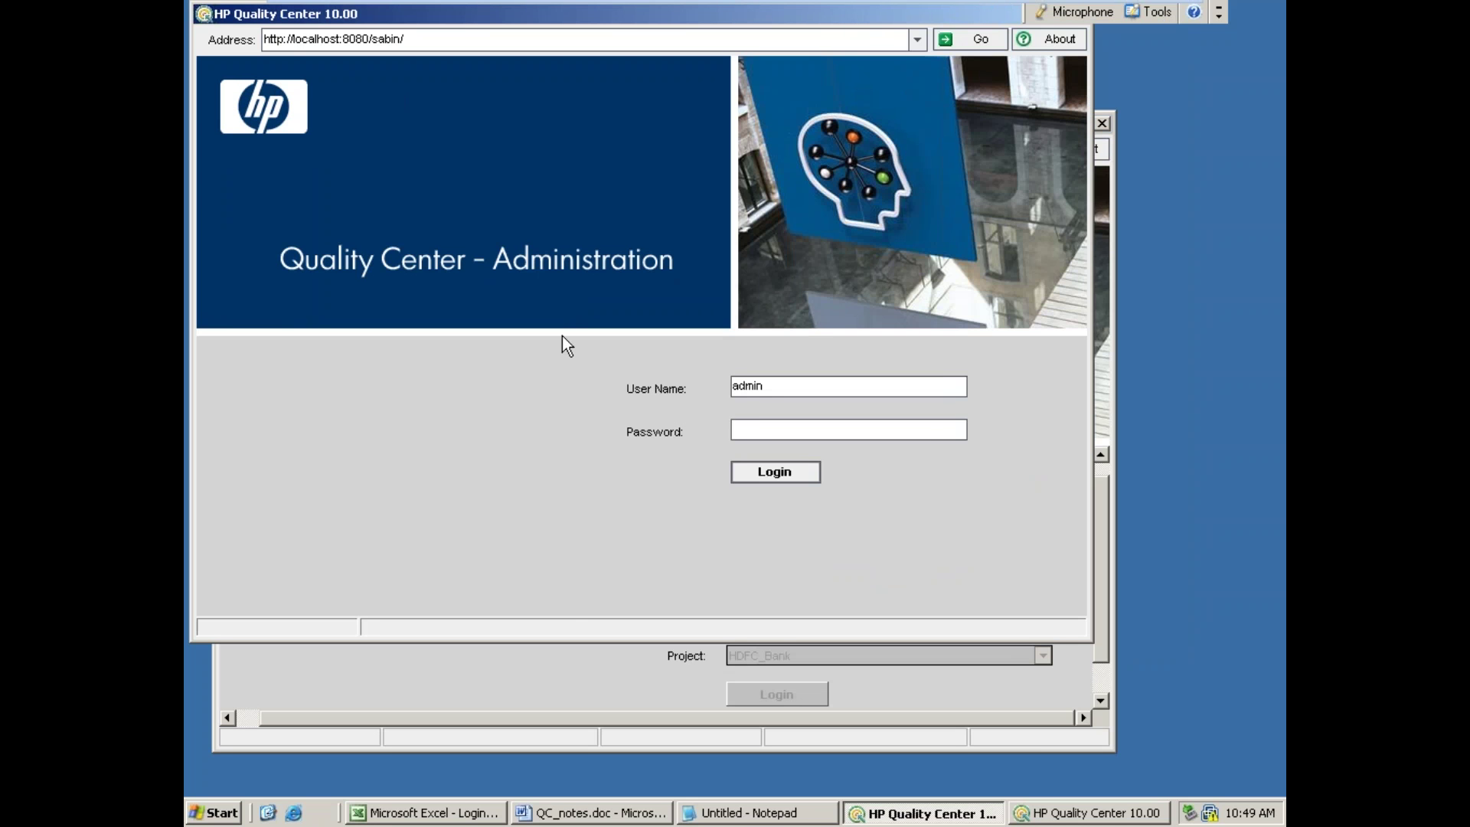
{"action": "left_click", "coordinate": [554, 711]}
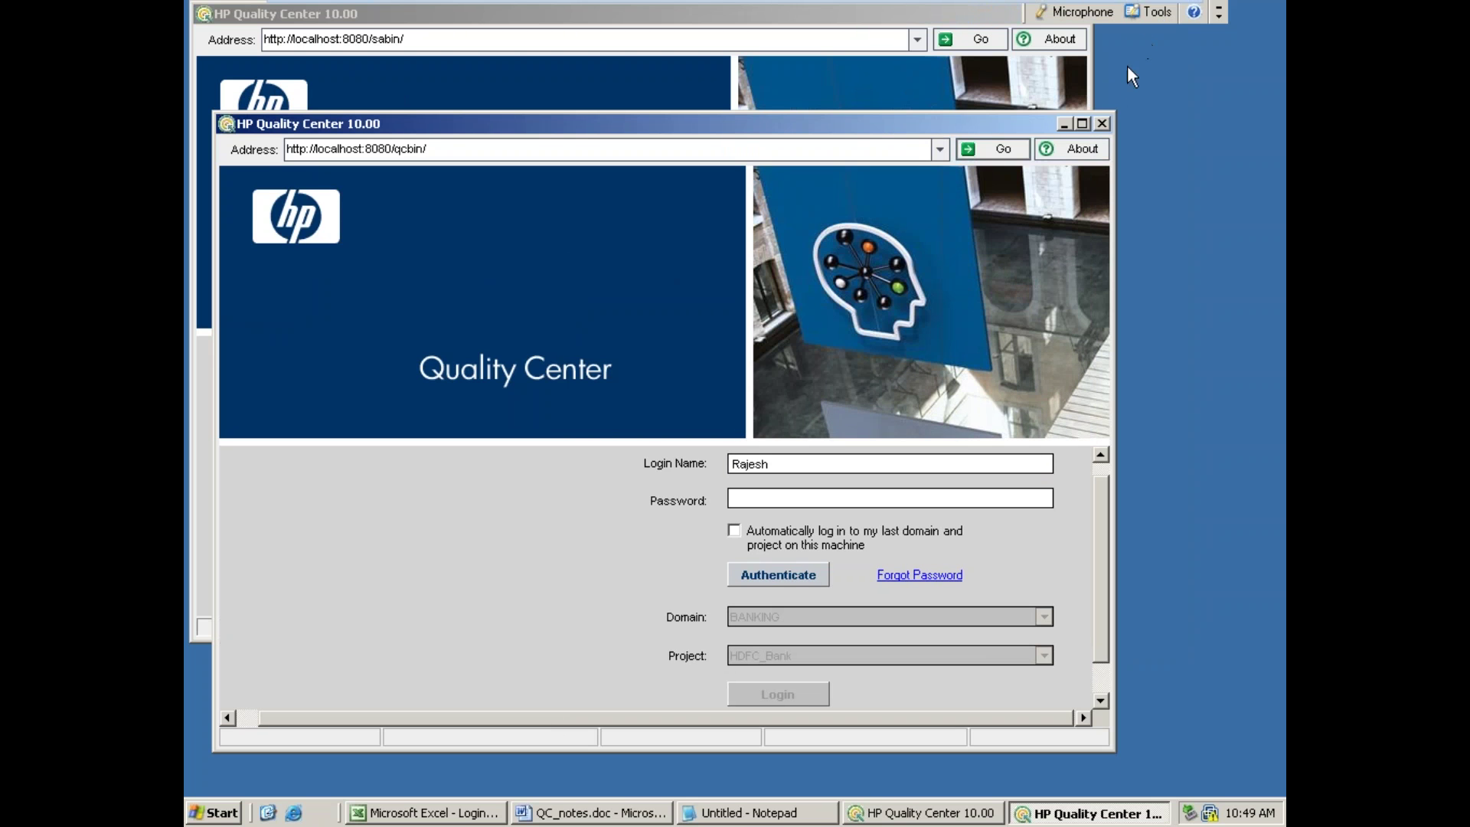
- Move the Administration login window lower on the desktop and close the qcbin Quality Center window
{"action": "left_click", "coordinate": [1065, 127]}
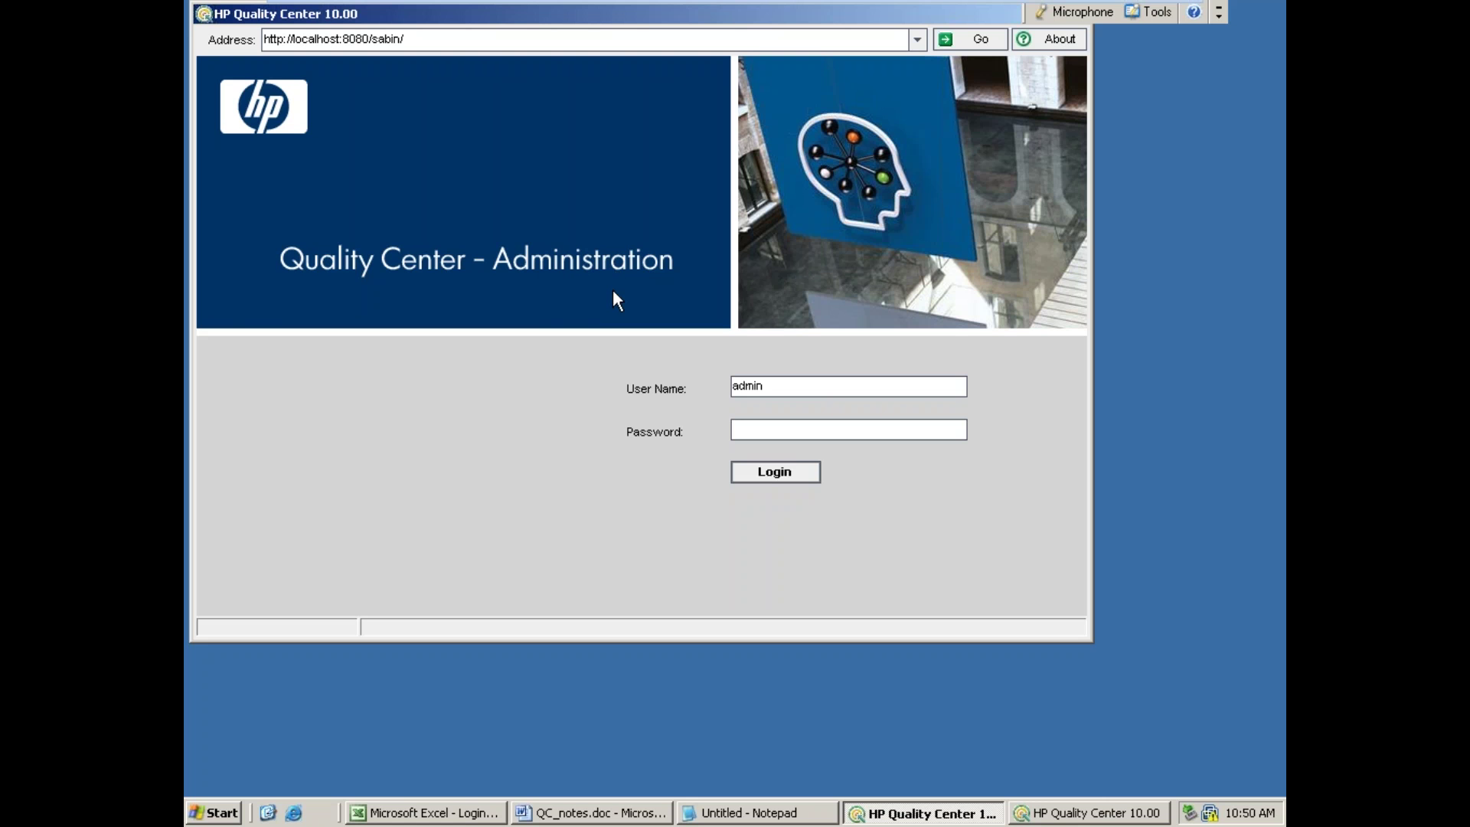
{"action": "left_click_drag", "start_coordinate": [922, 18], "coordinate": [921, 217]}
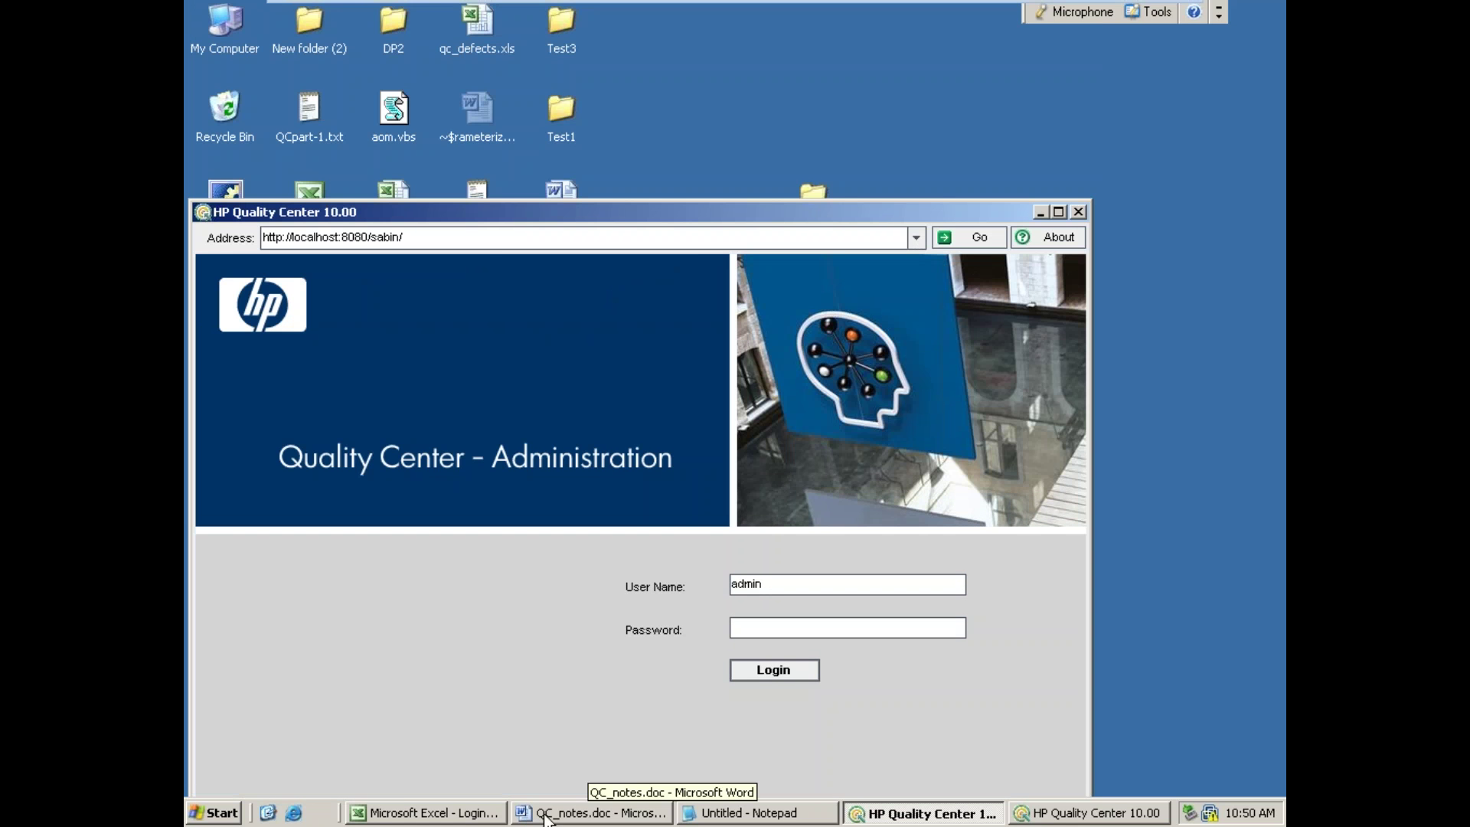
{"action": "left_click", "coordinate": [1082, 818]}
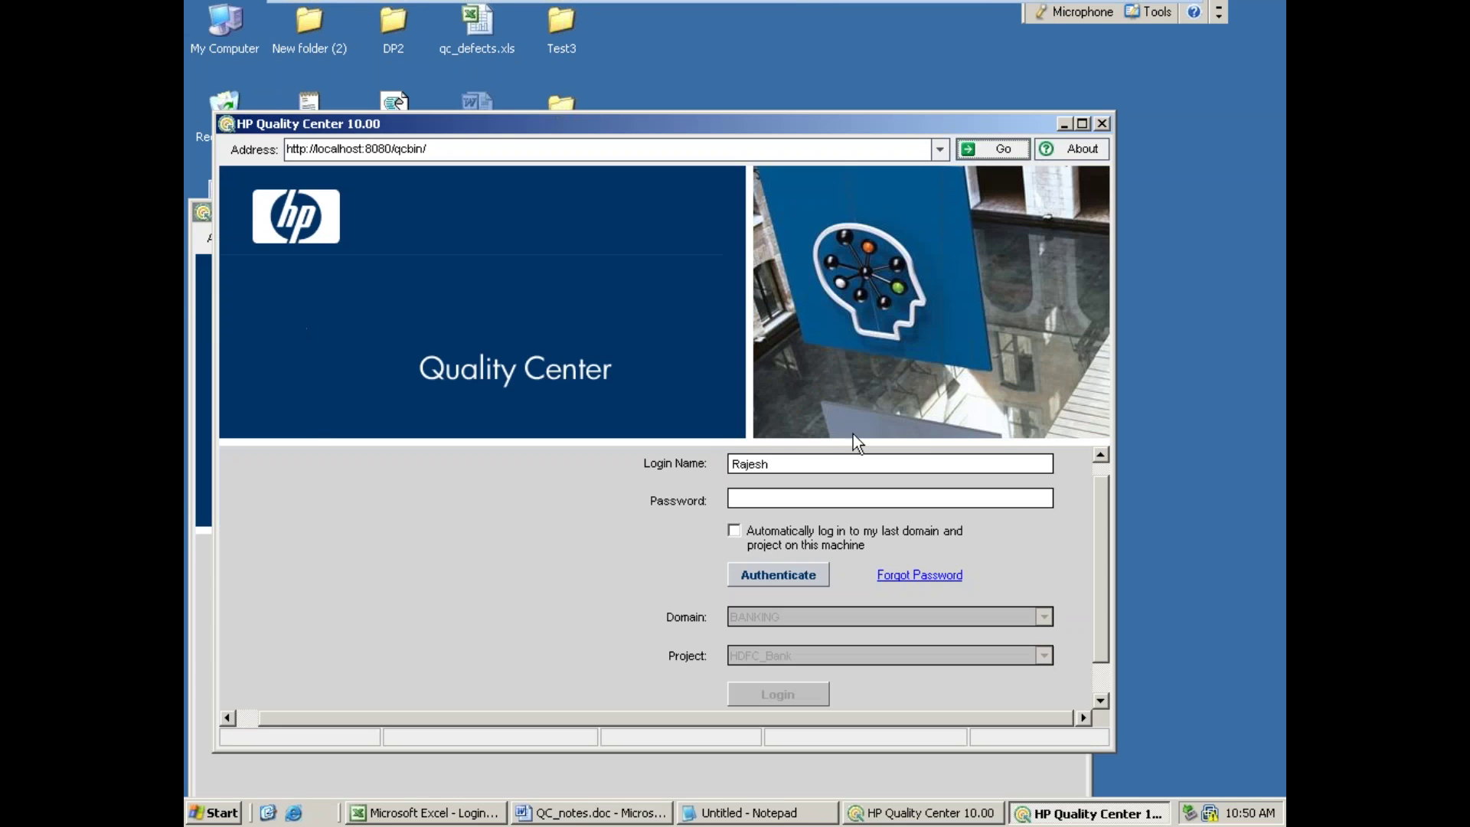
{"action": "left_click", "coordinate": [1105, 126]}
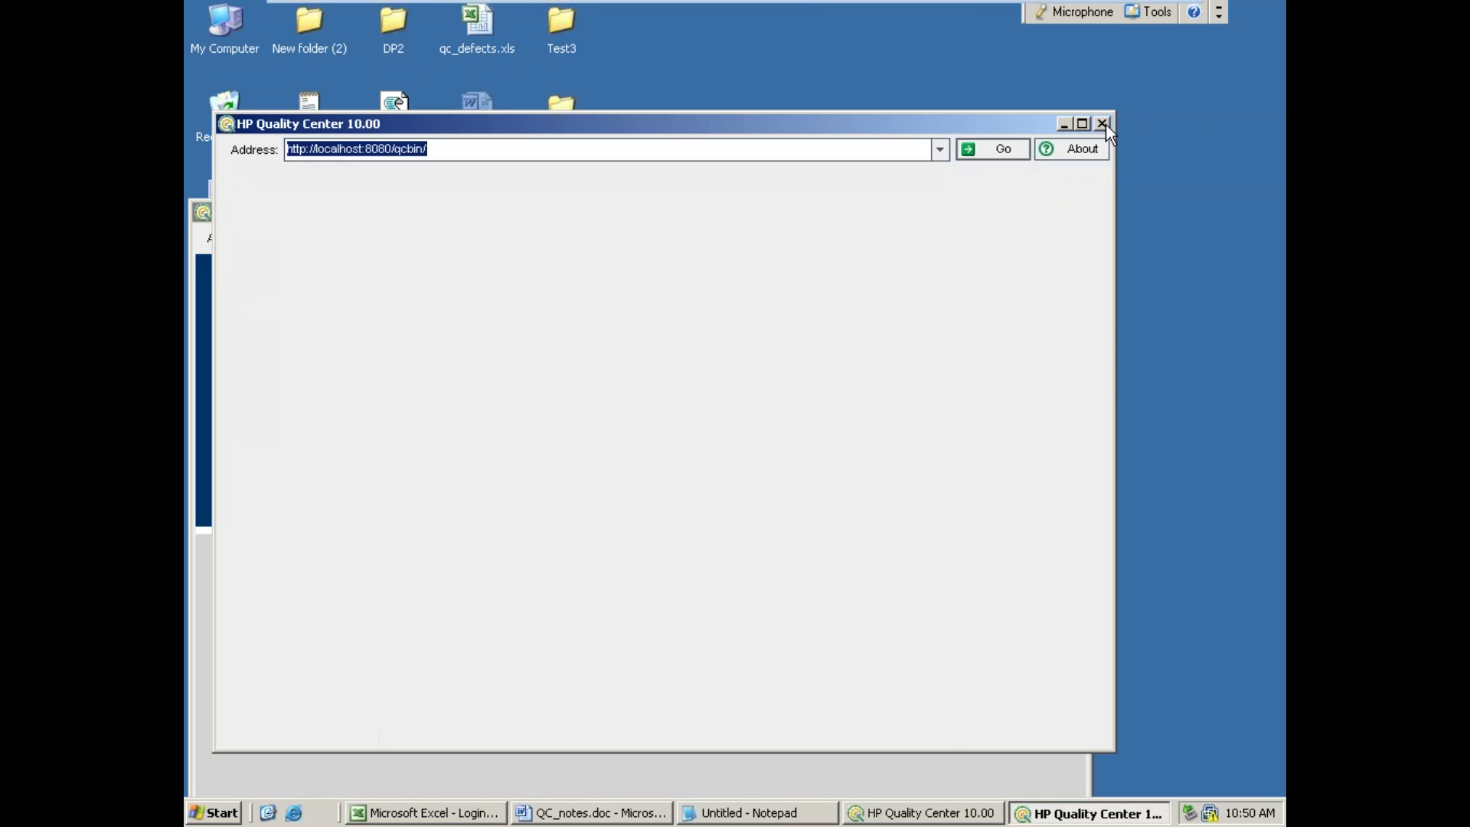
- Minimize the Administration login window and open QCpart-1.txt from the desktop
{"action": "left_click", "coordinate": [1040, 213]}
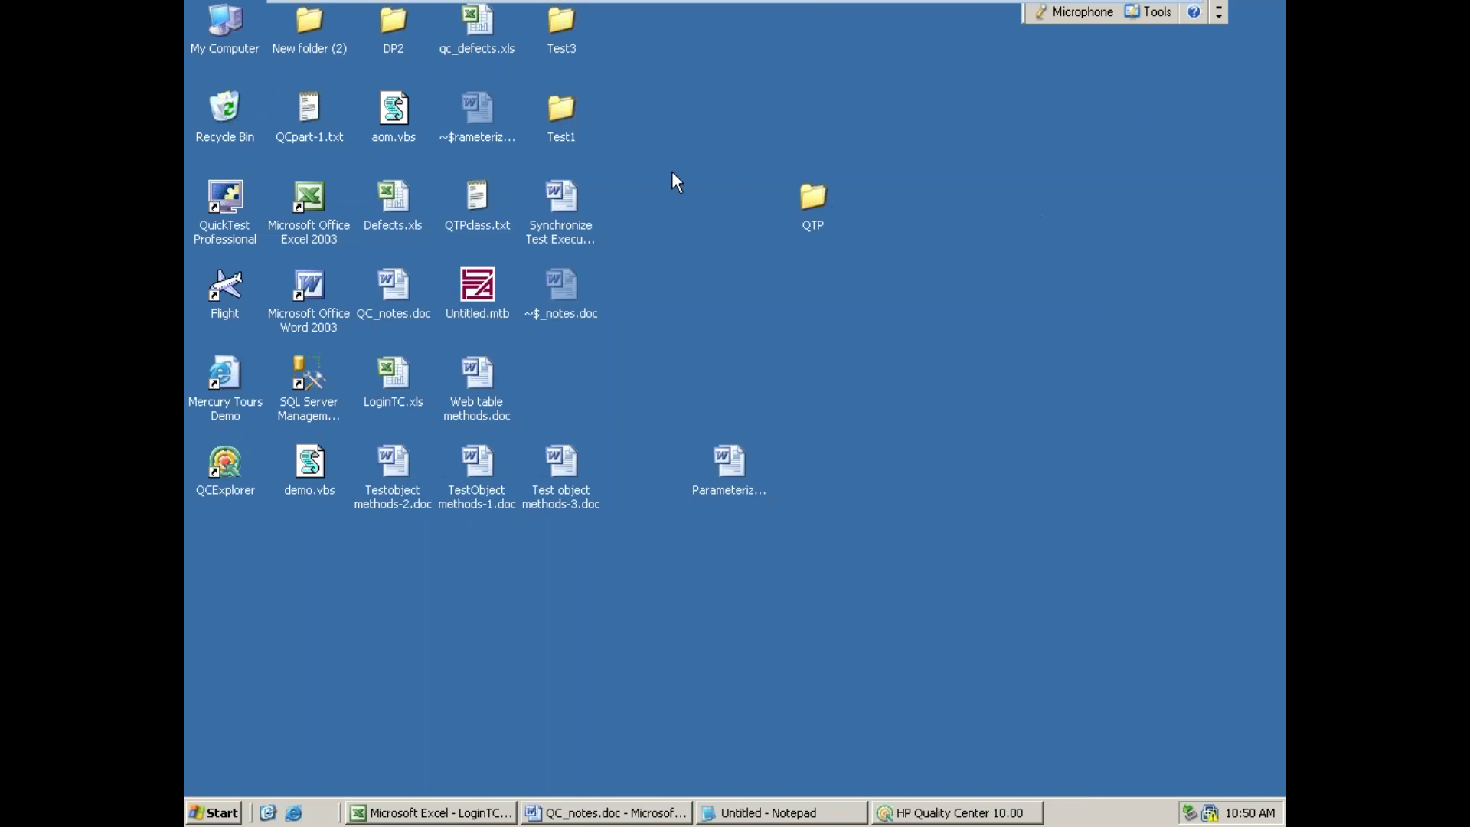
{"action": "double_click", "coordinate": [311, 111]}
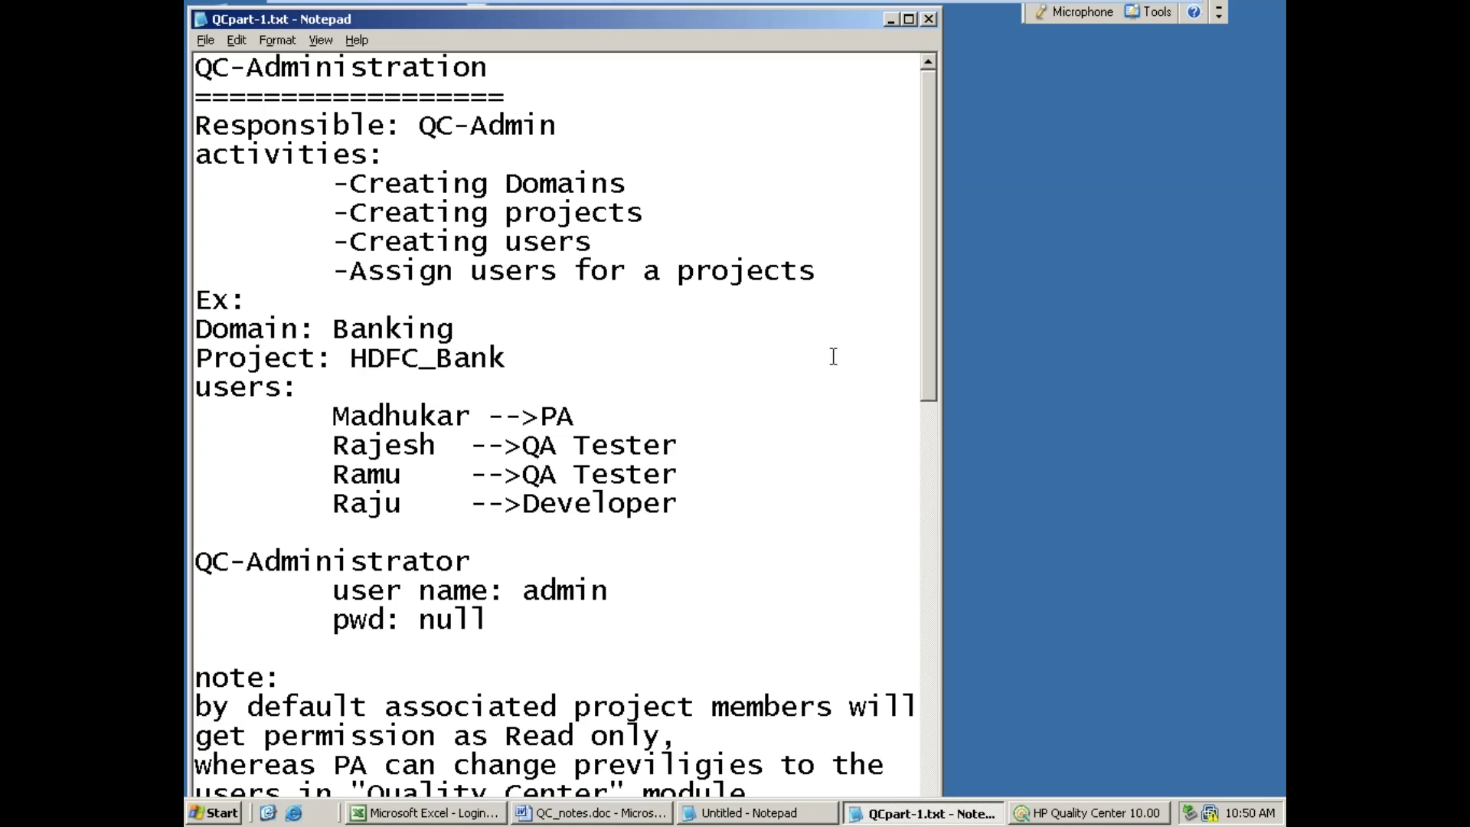
- Maximize the QCpart-1.txt notes and highlight the responsible QC-Admin role and each of the listed administration activities
{"action": "double_click", "coordinate": [702, 26]}
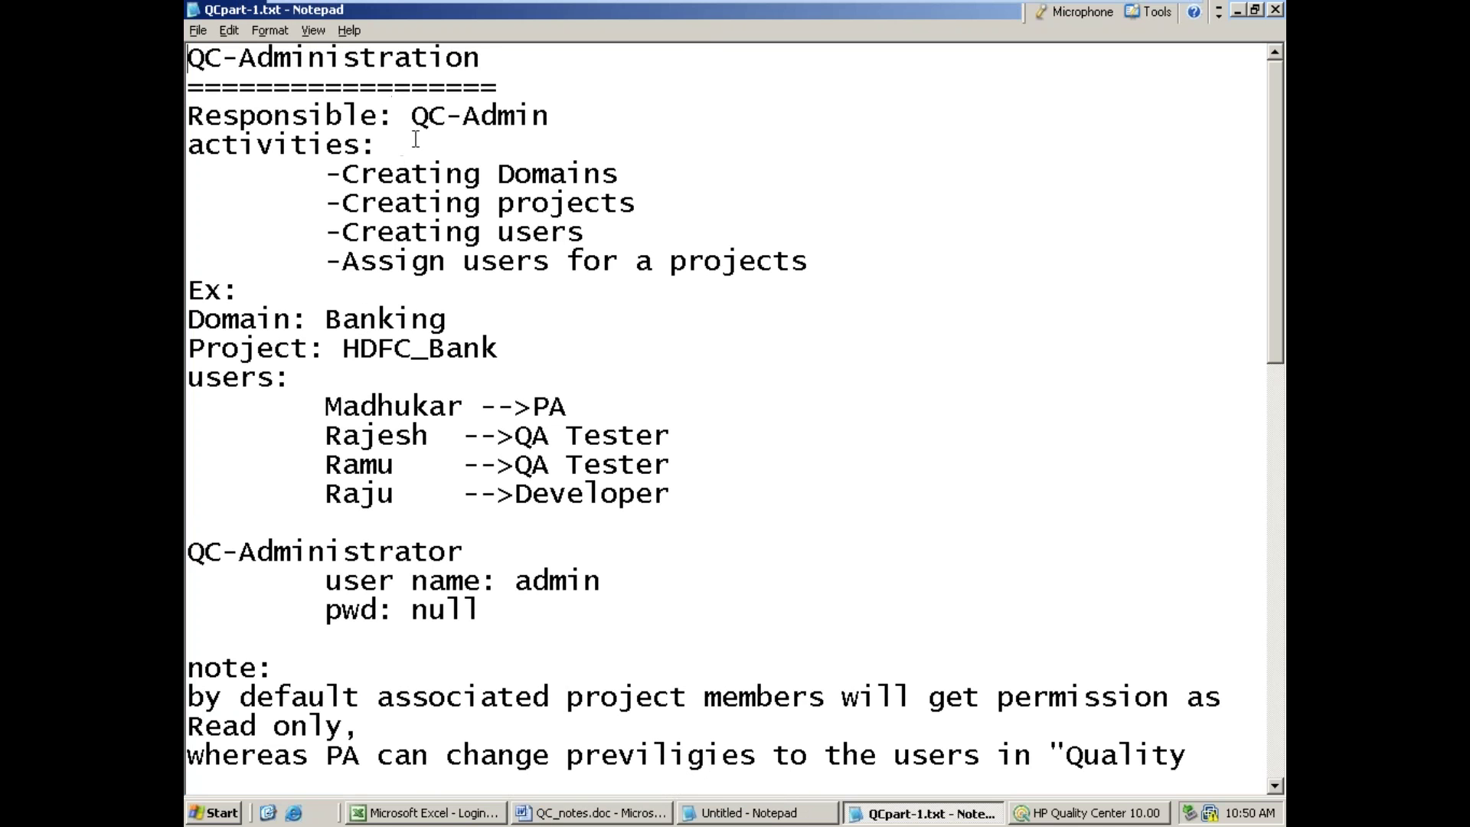
{"action": "left_click_drag", "start_coordinate": [411, 115], "coordinate": [549, 104]}
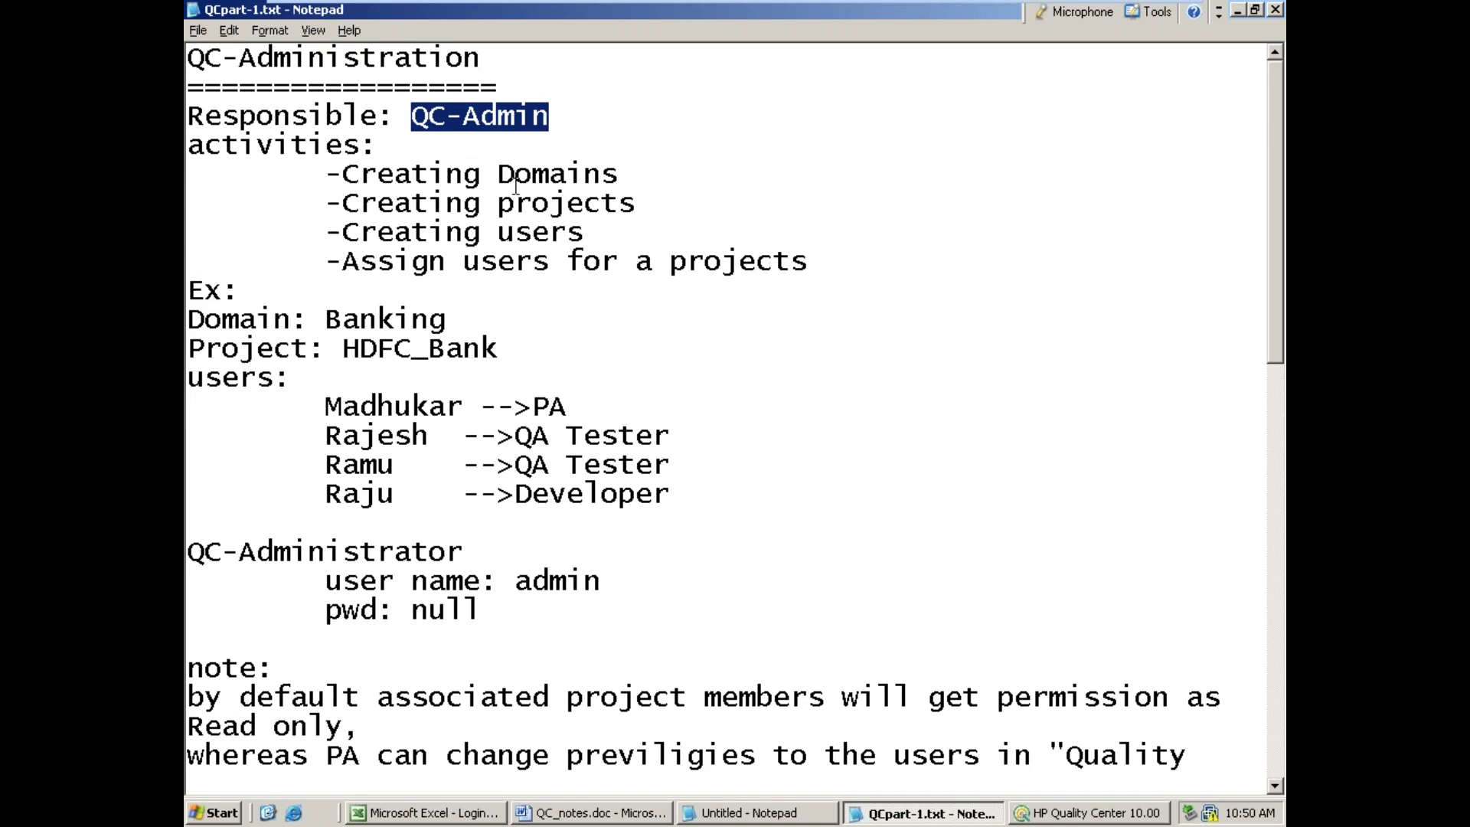
{"action": "left_click_drag", "start_coordinate": [335, 179], "coordinate": [639, 163]}
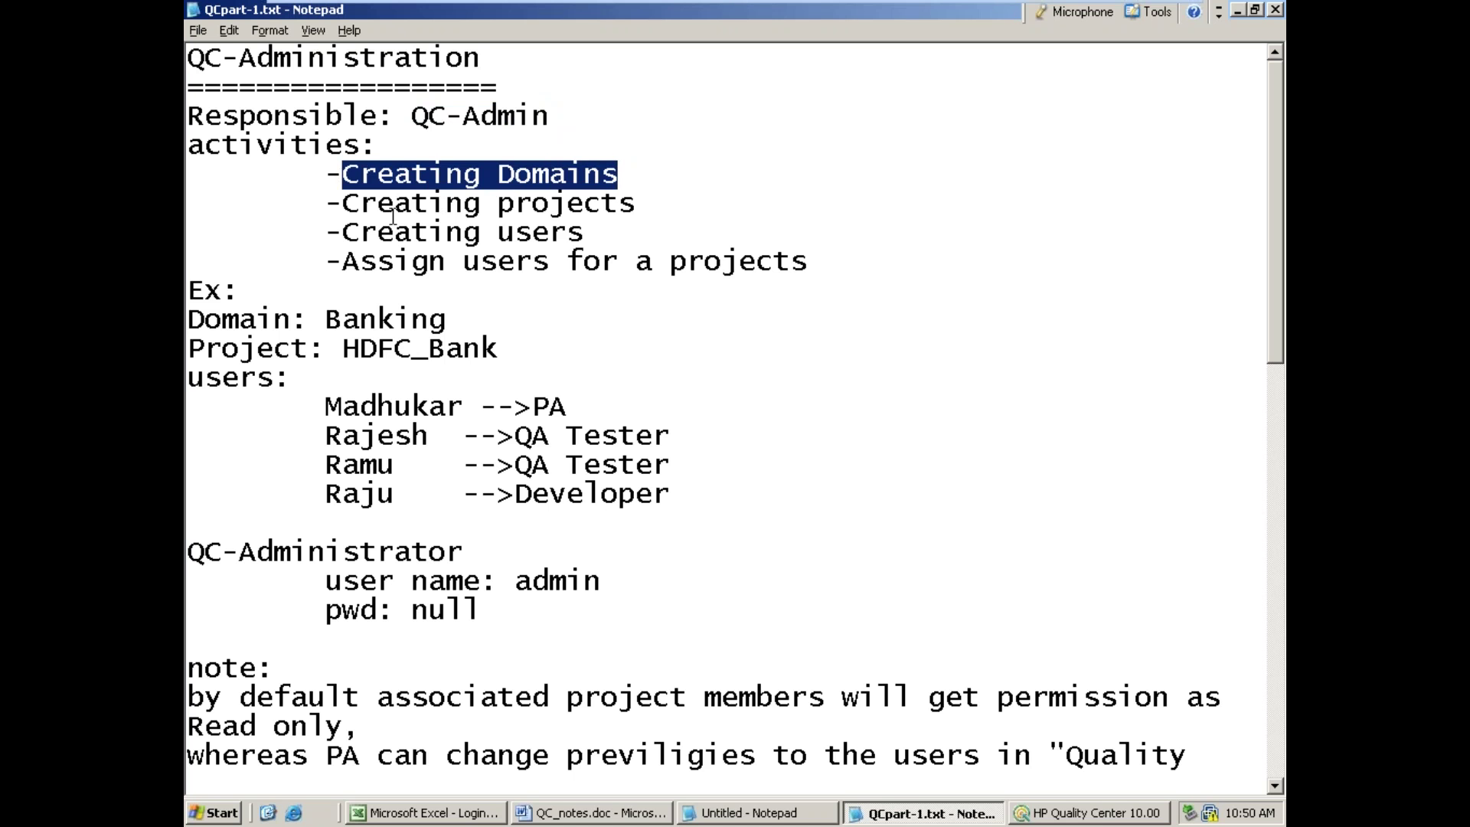
{"action": "left_click_drag", "start_coordinate": [372, 206], "coordinate": [609, 199]}
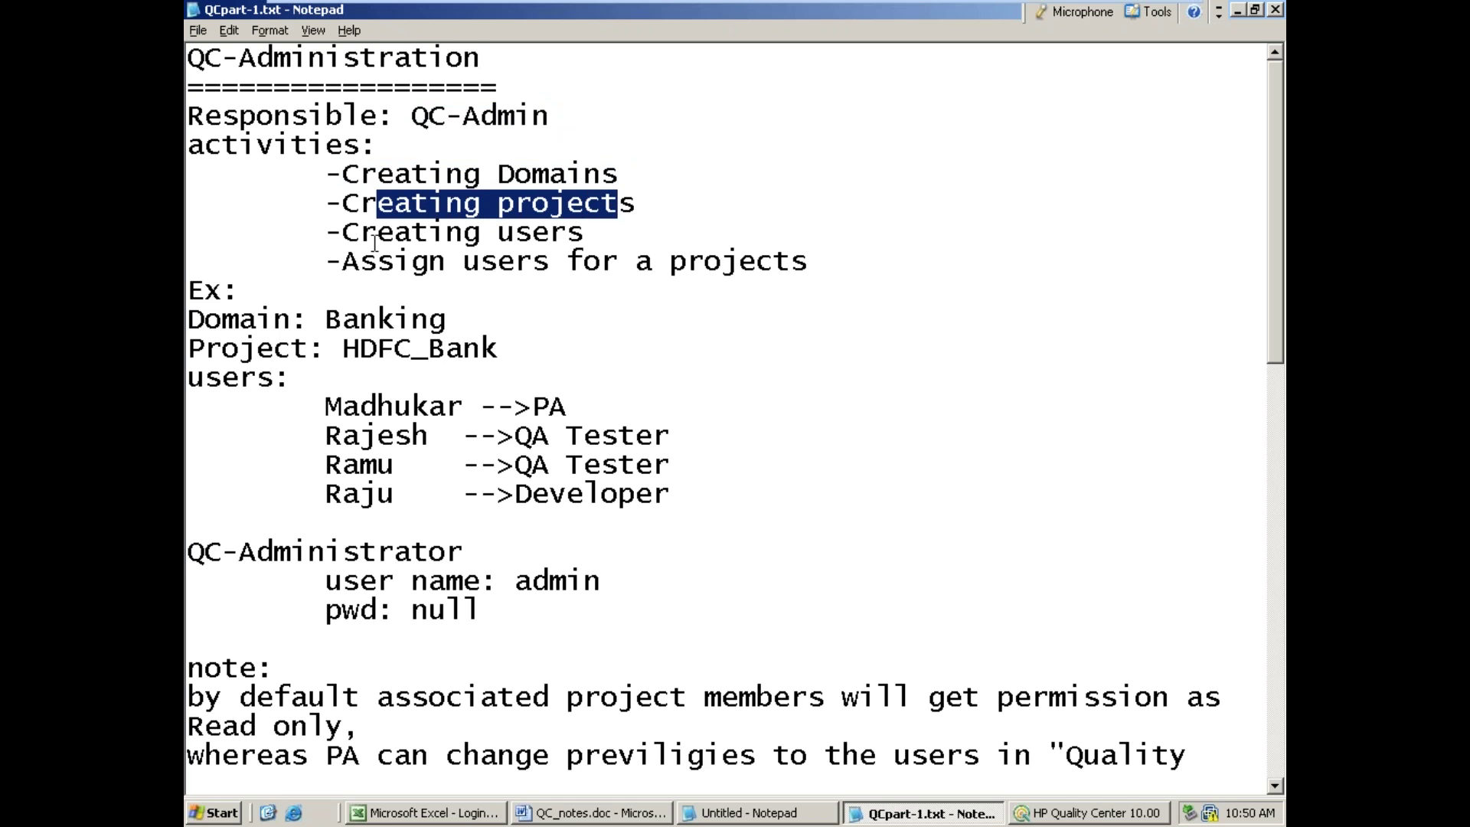
{"action": "left_click_drag", "start_coordinate": [360, 235], "coordinate": [565, 232]}
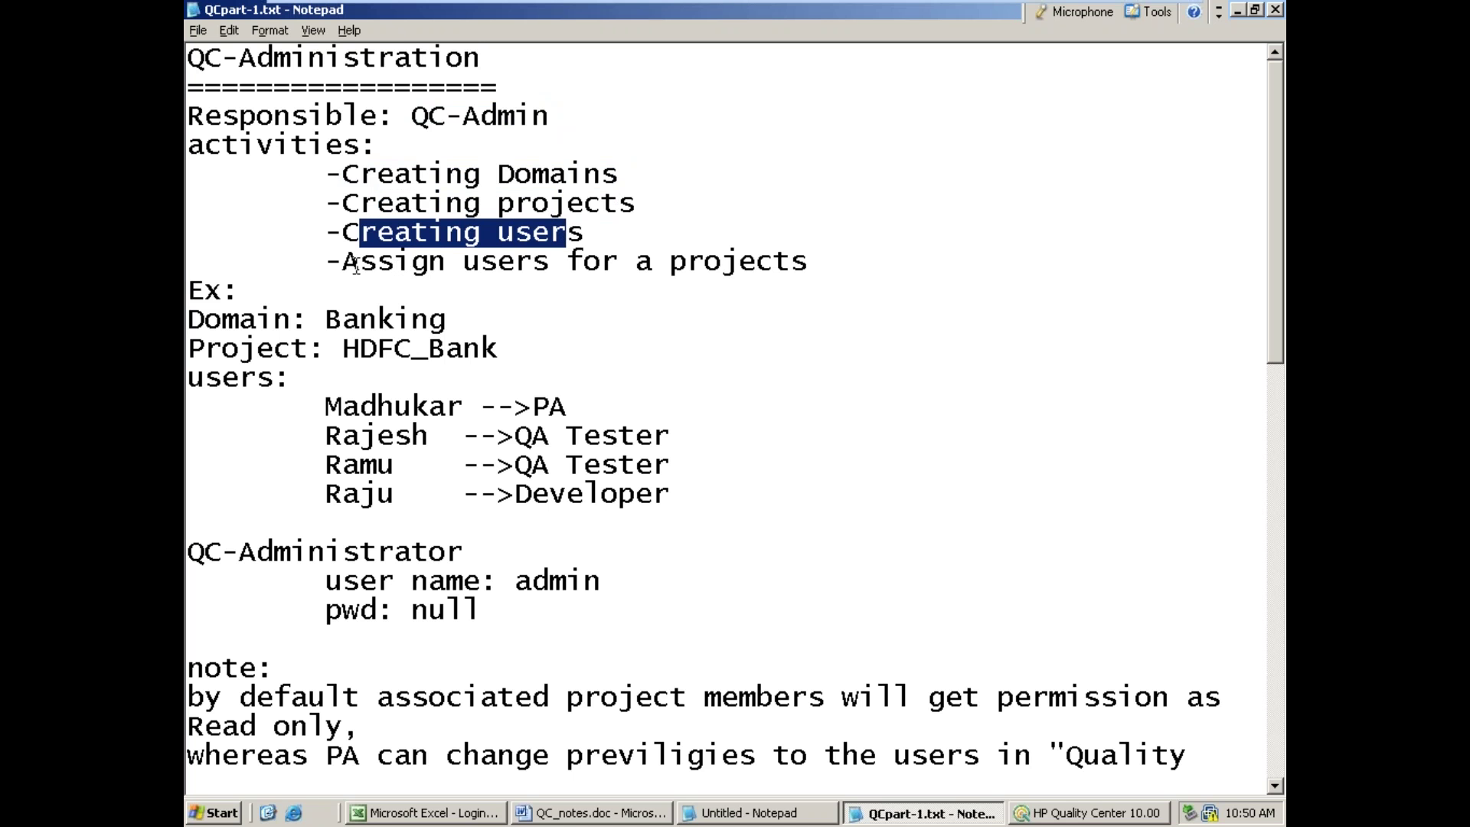
{"action": "left_click_drag", "start_coordinate": [359, 264], "coordinate": [739, 245]}
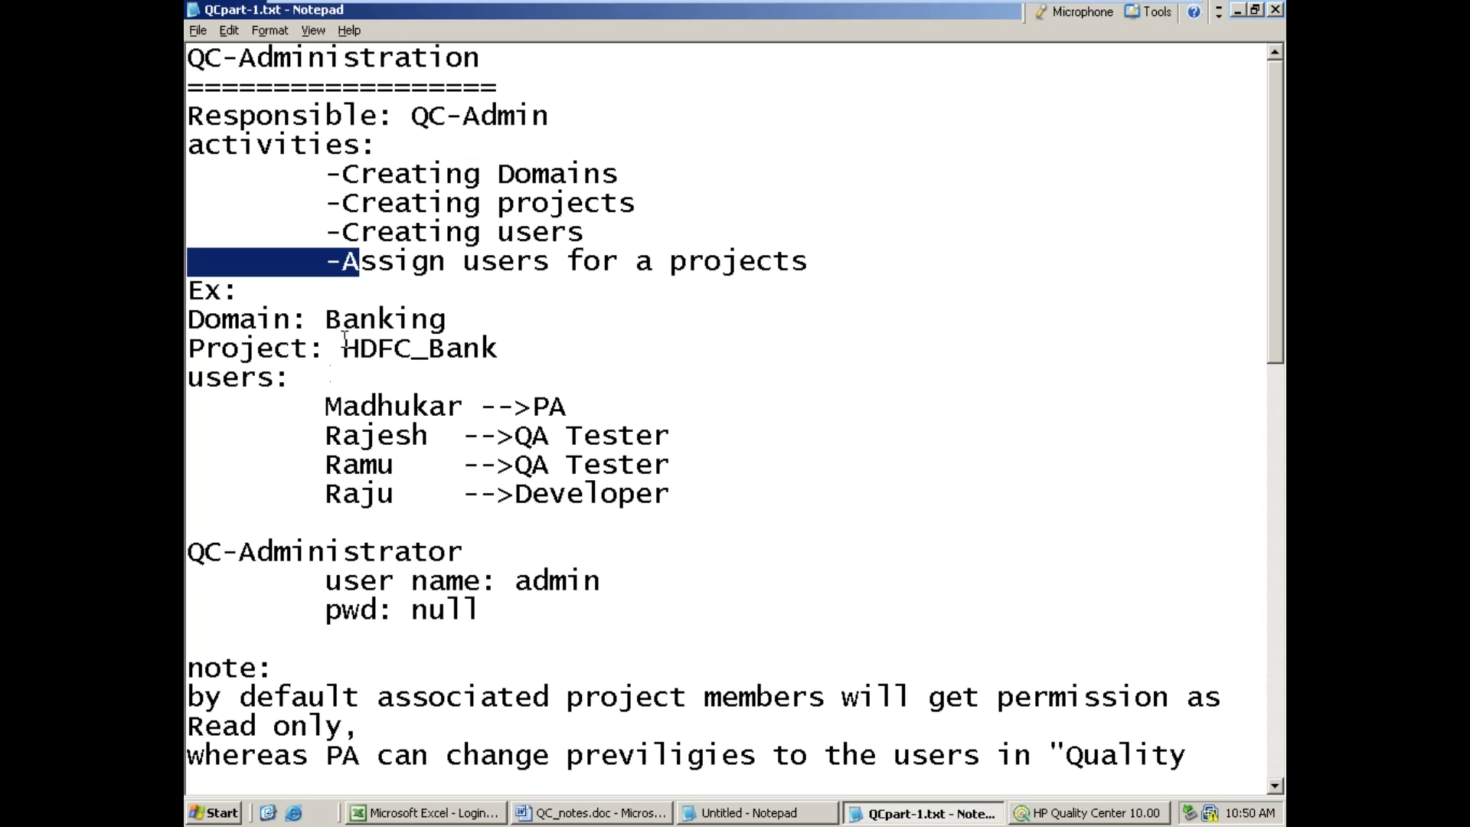
- Highlight the example domain Banking, the project HDFC_Bank and the project users with their QA Tester and Developer roles
{"action": "left_click_drag", "start_coordinate": [321, 317], "coordinate": [447, 320]}
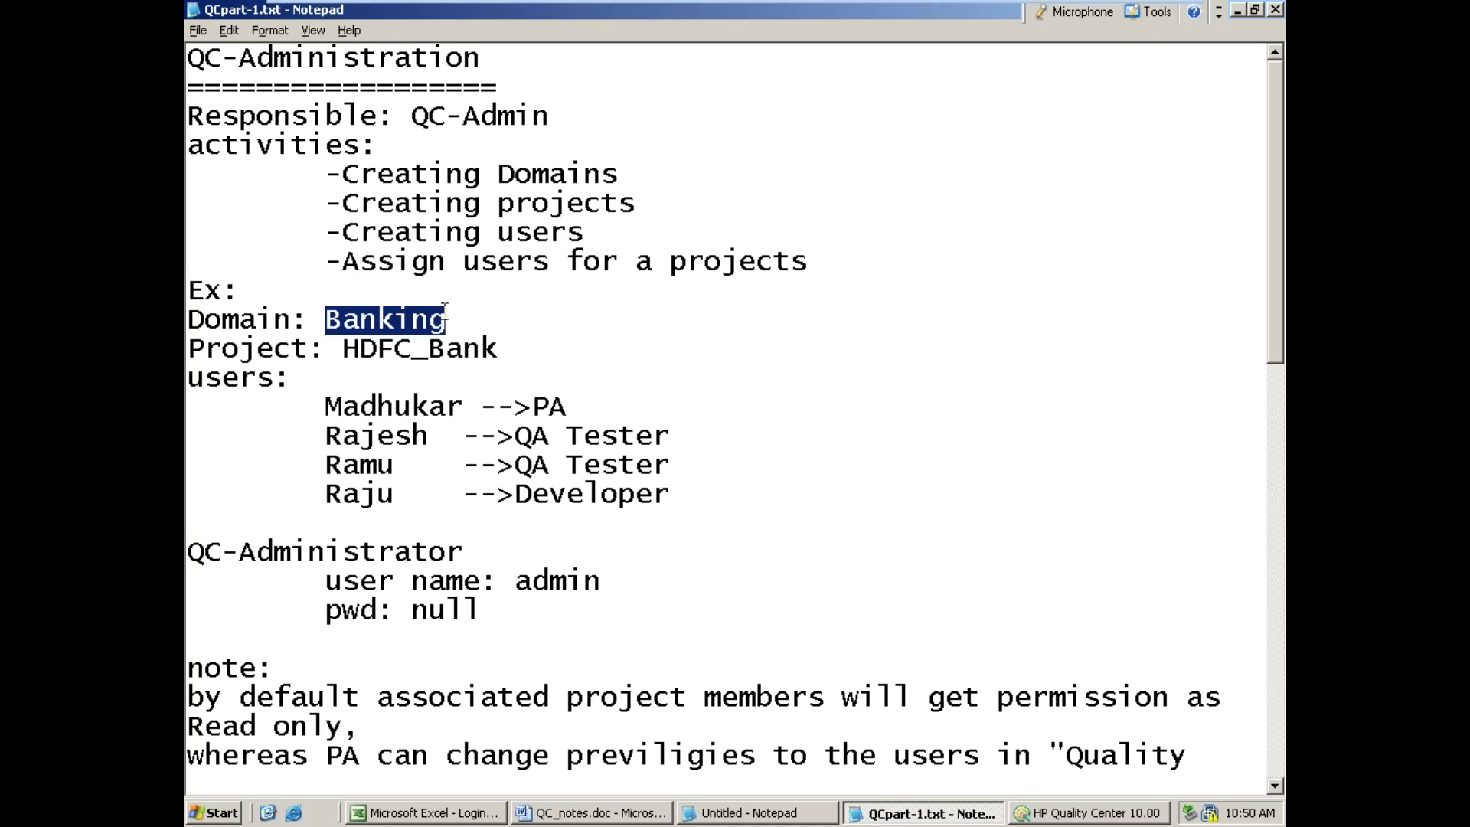
{"action": "left_click_drag", "start_coordinate": [342, 348], "coordinate": [481, 348]}
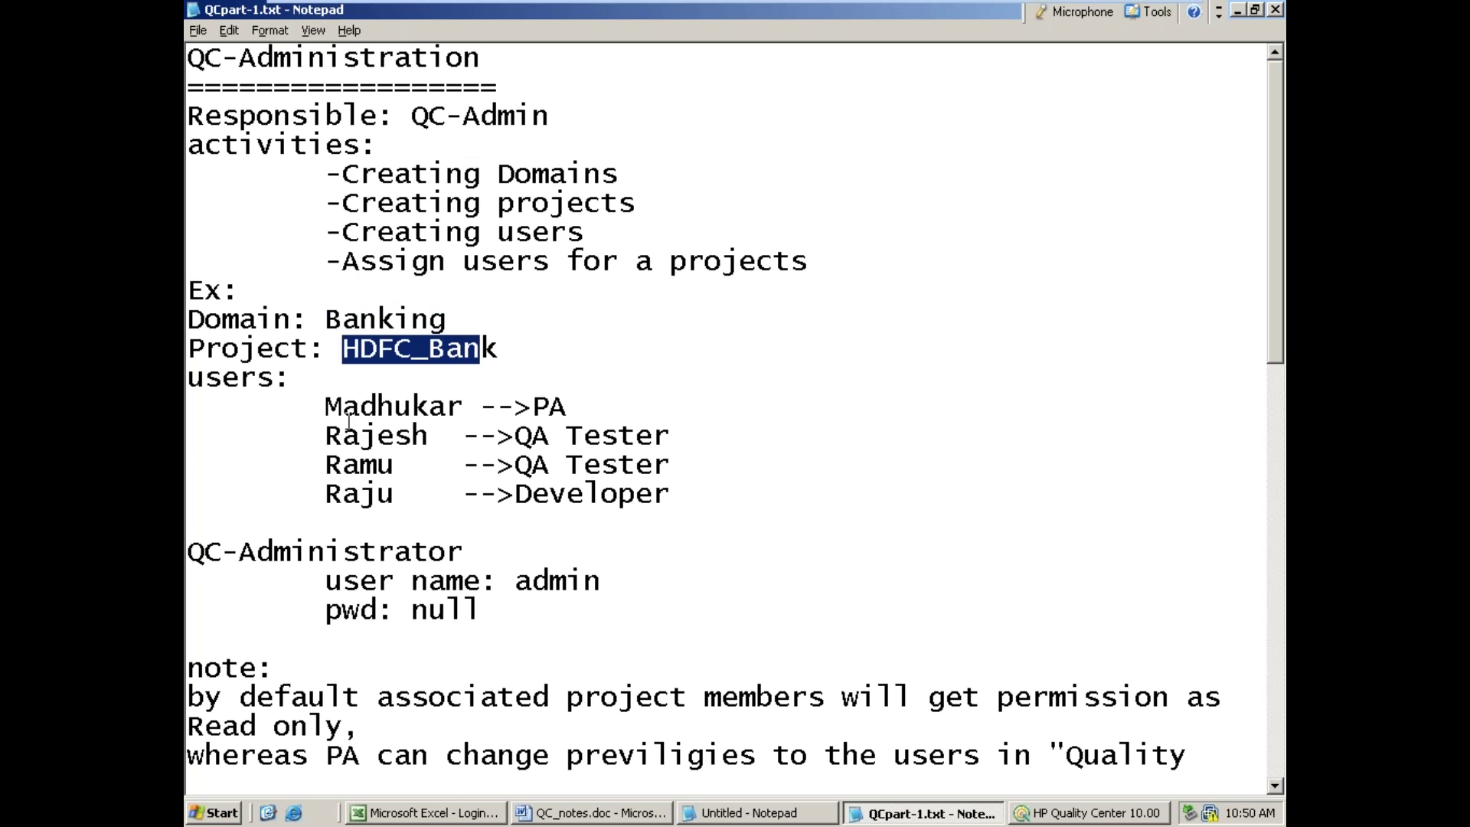
{"action": "left_click_drag", "start_coordinate": [323, 412], "coordinate": [330, 497]}
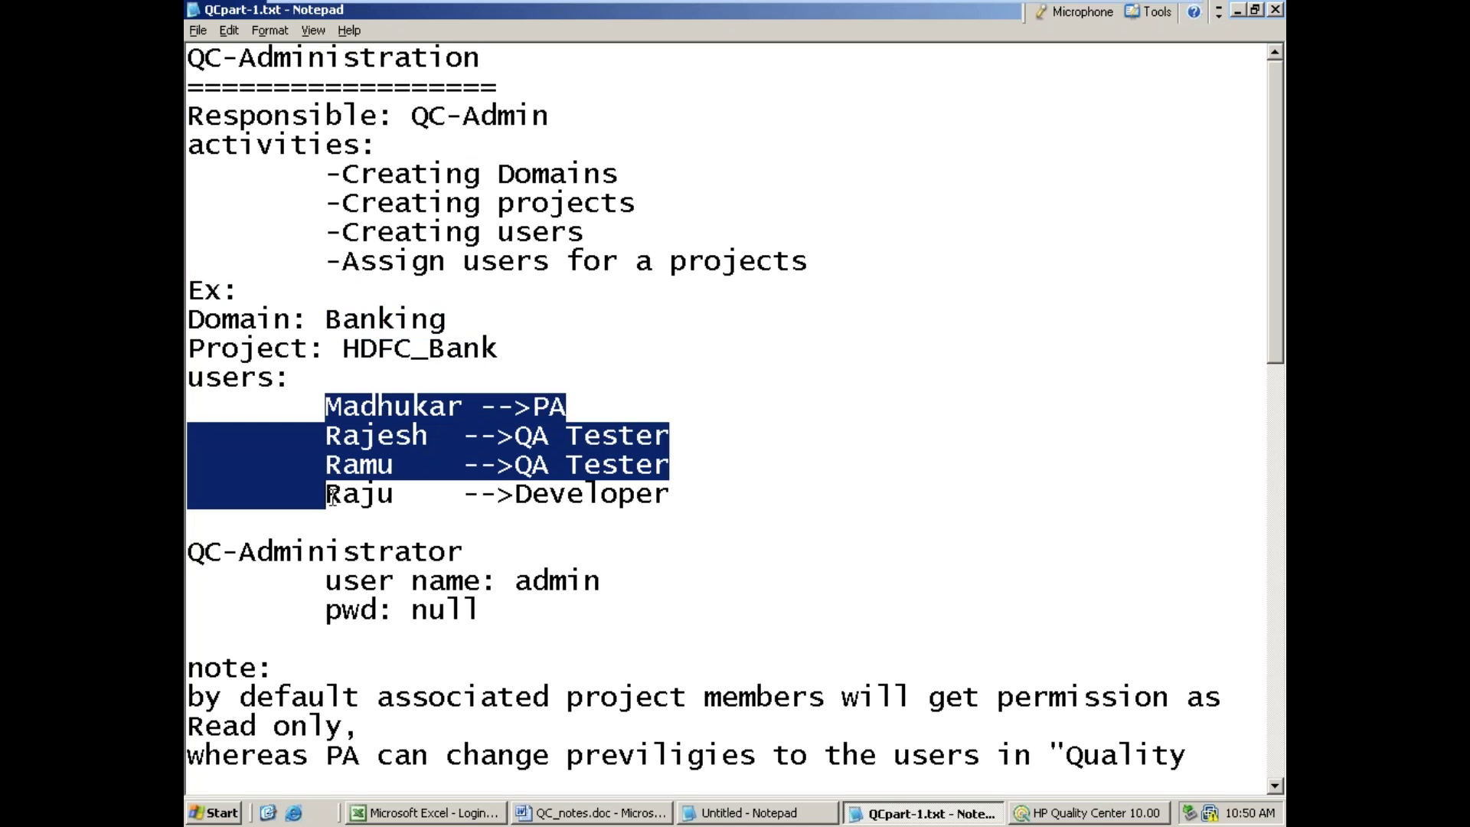
{"action": "left_click", "coordinate": [705, 502]}
{"action": "left_click_drag", "start_coordinate": [531, 405], "coordinate": [673, 471]}
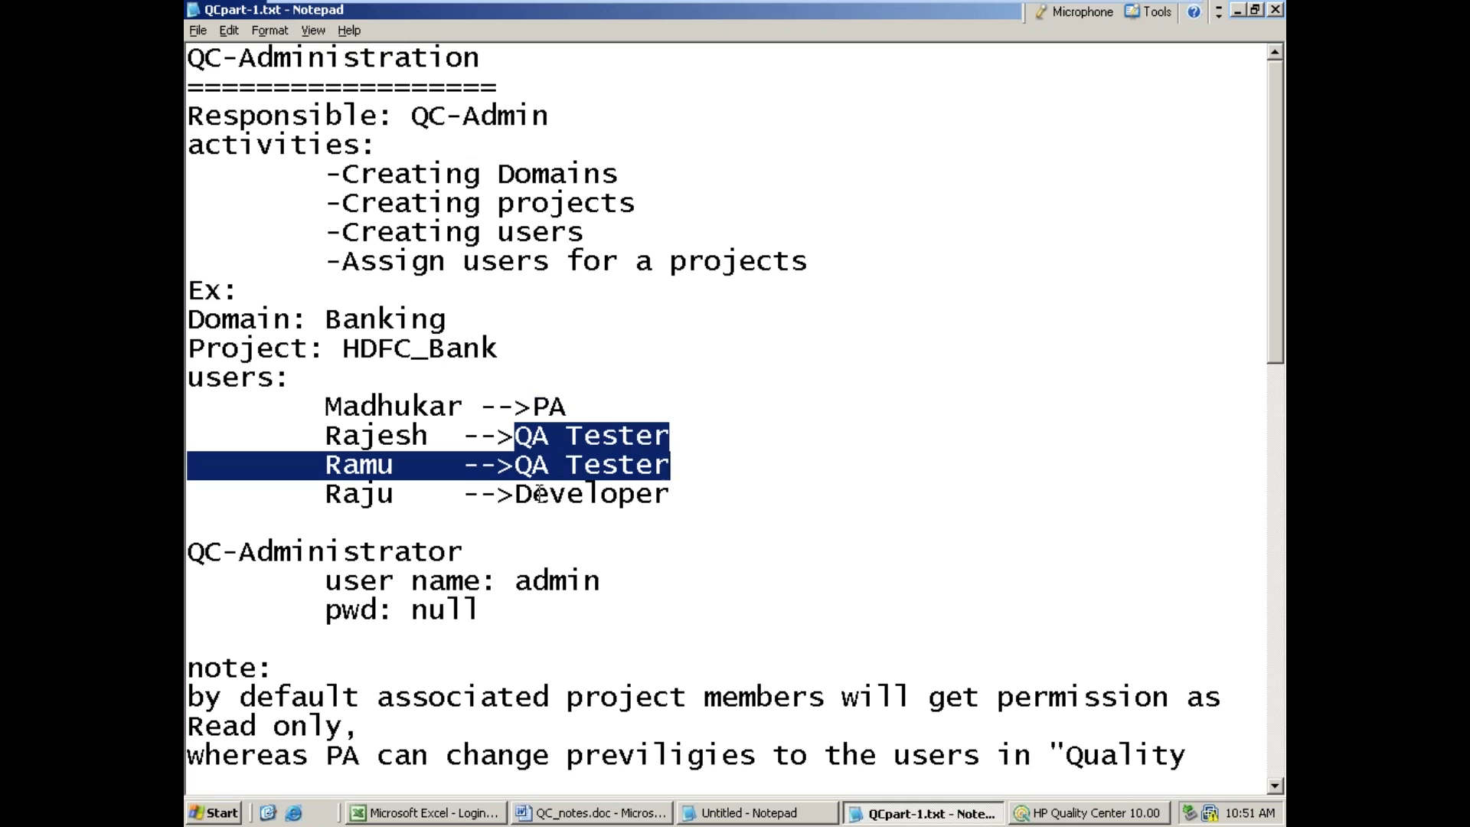
{"action": "left_click", "coordinate": [516, 494]}
{"action": "left_click_drag", "start_coordinate": [516, 494], "coordinate": [665, 501]}
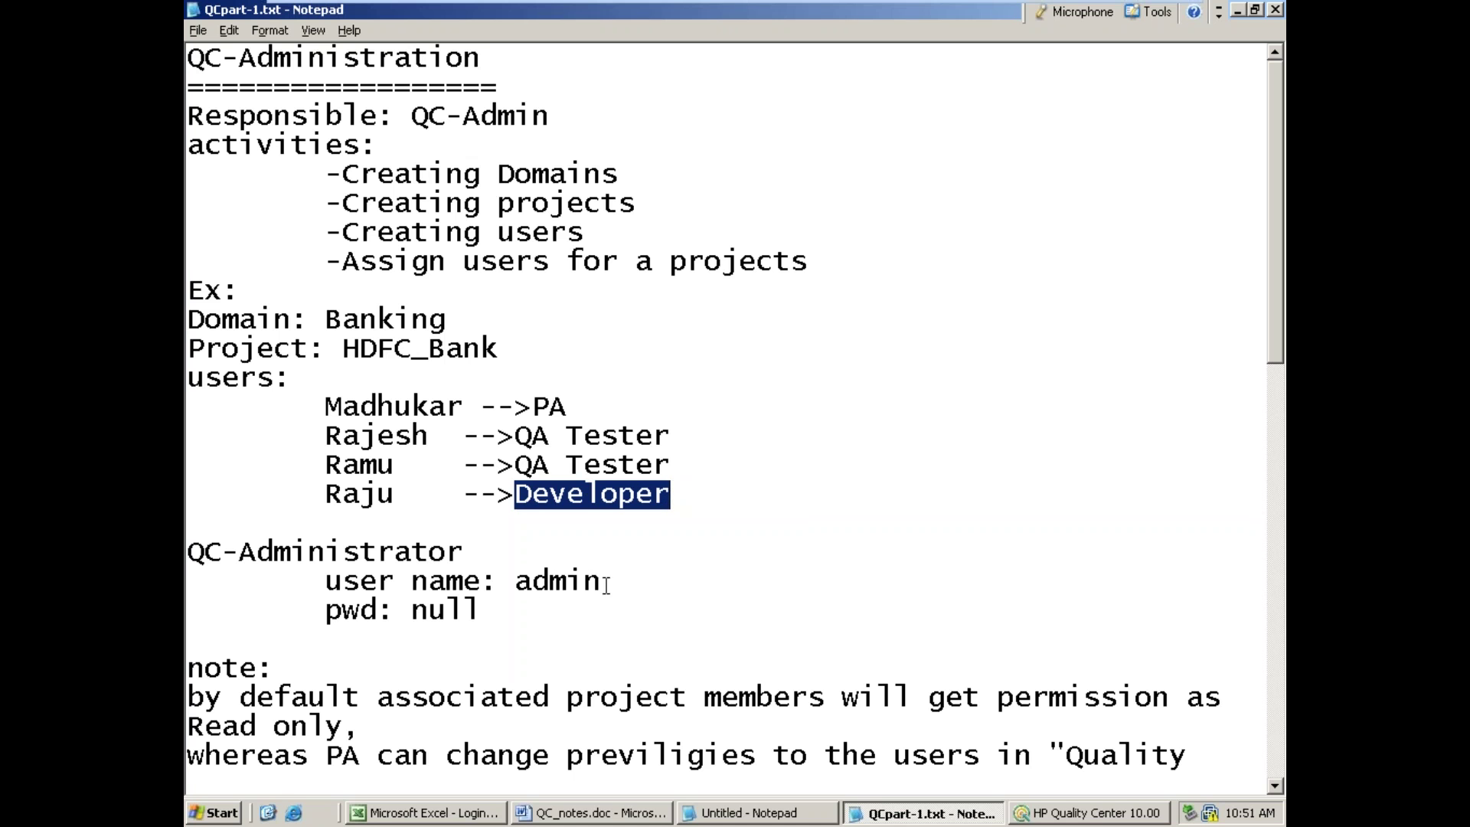
- Highlight the QC-Administrator's user name and password entries in the notes, and minimize the notes window
{"action": "left_click_drag", "start_coordinate": [515, 581], "coordinate": [602, 582]}
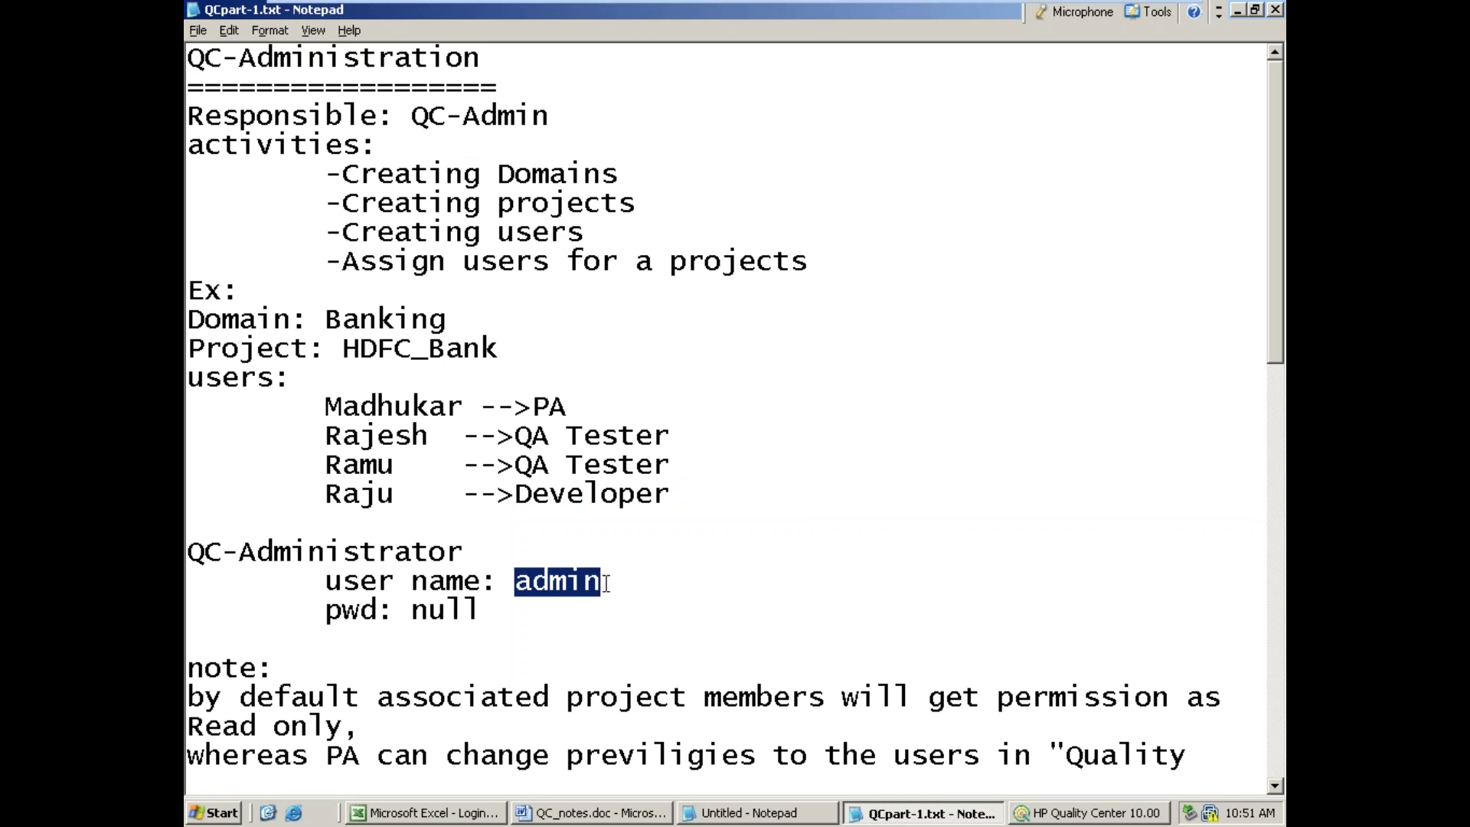
{"action": "left_click_drag", "start_coordinate": [425, 612], "coordinate": [509, 602]}
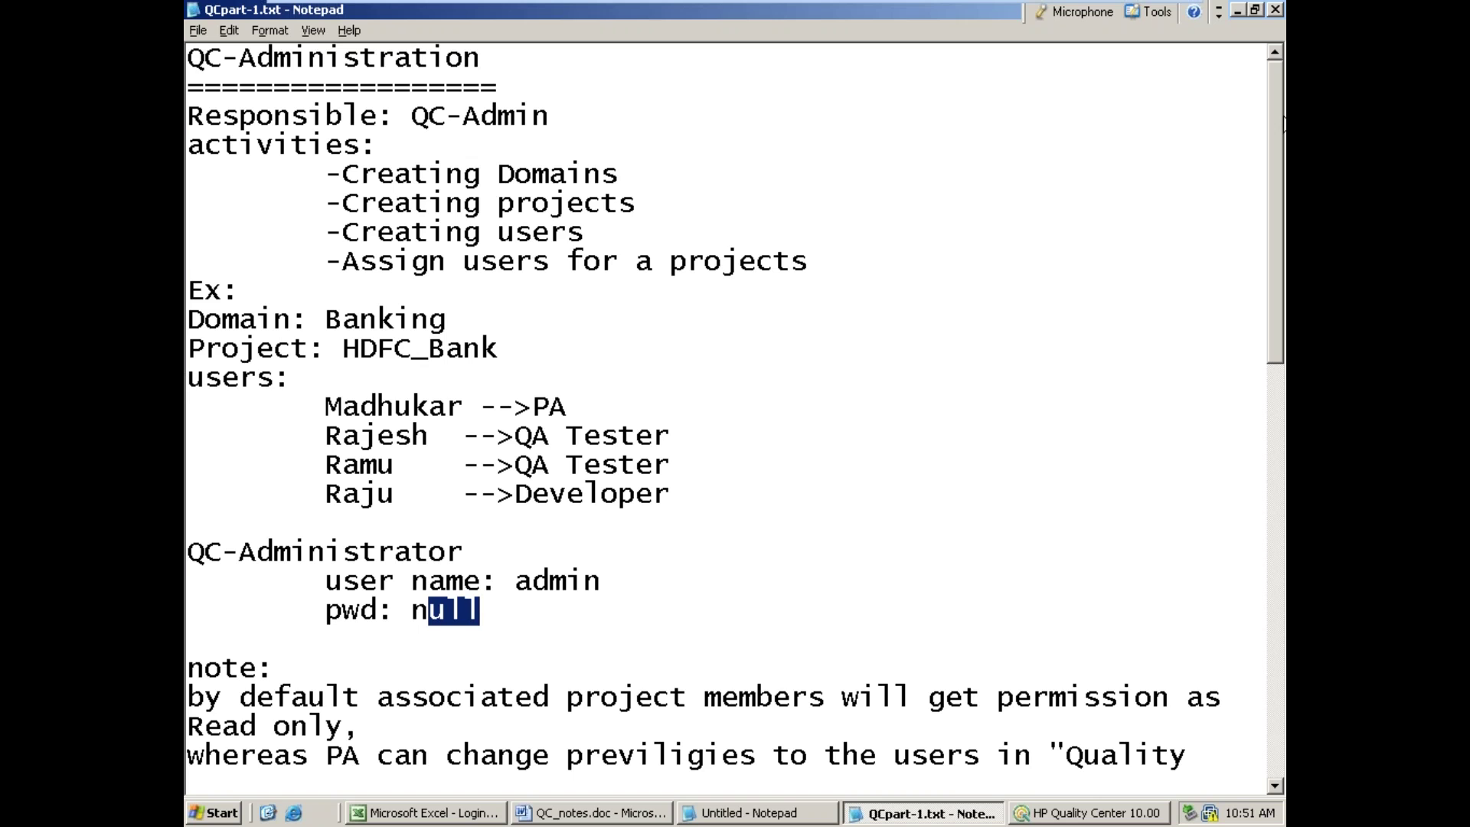
{"action": "left_click", "coordinate": [1236, 11]}
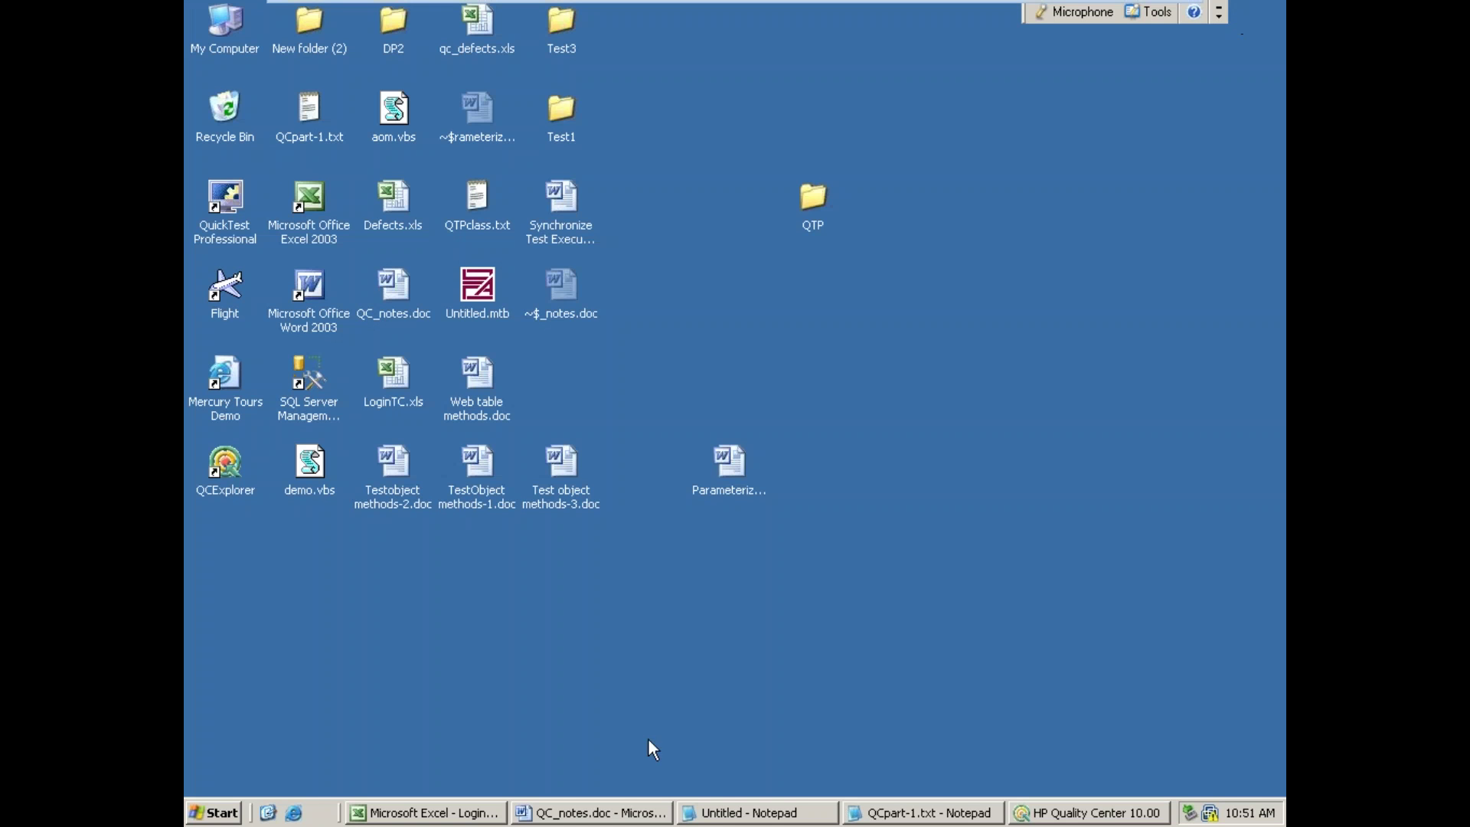
- Close the minimized HP Quality Center window and start QCExplorer again from the desktop
{"action": "right_click", "coordinate": [1079, 817]}
{"action": "left_click", "coordinate": [1095, 795]}
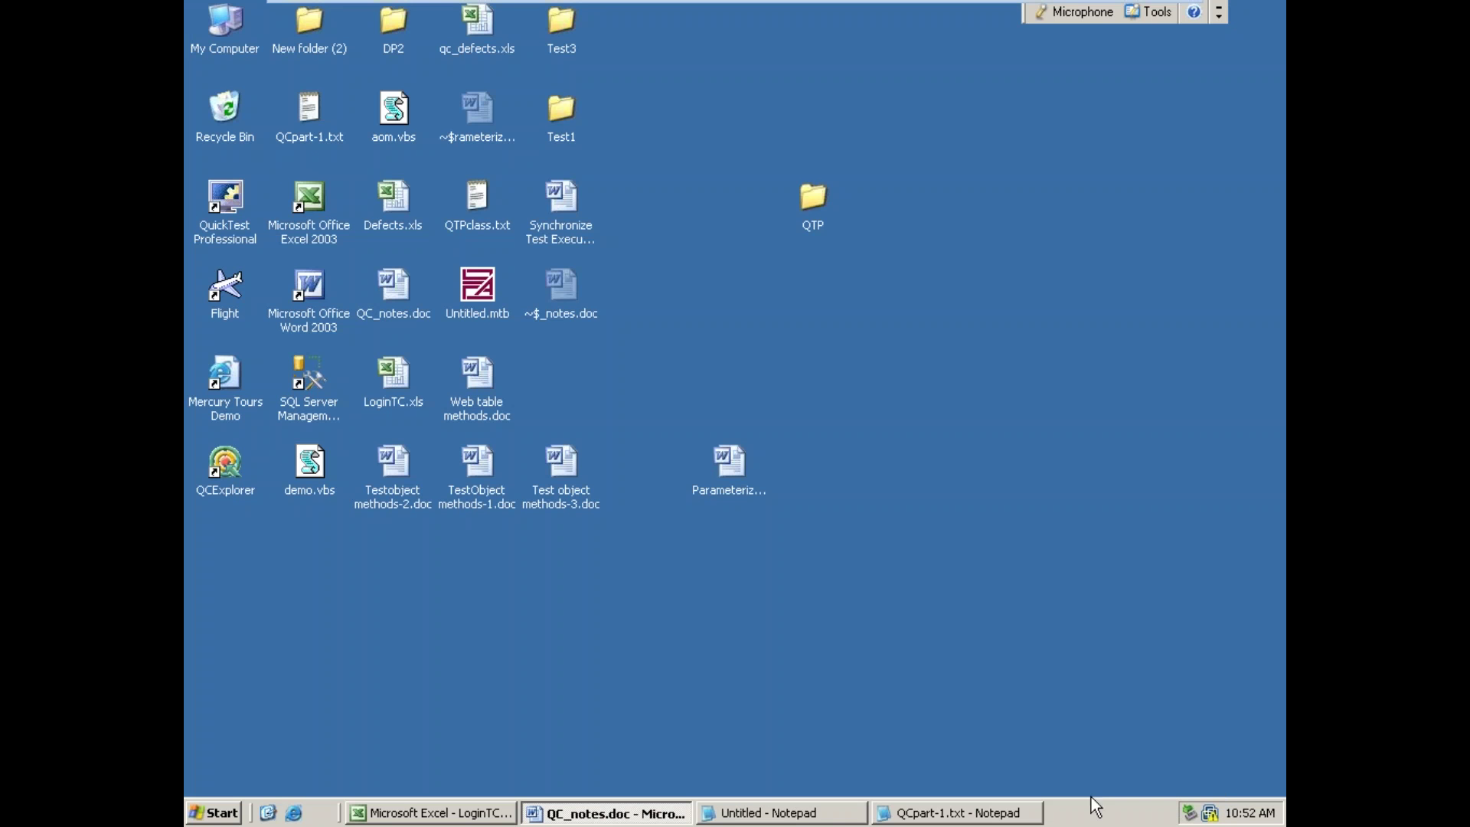
{"action": "double_click", "coordinate": [230, 468]}
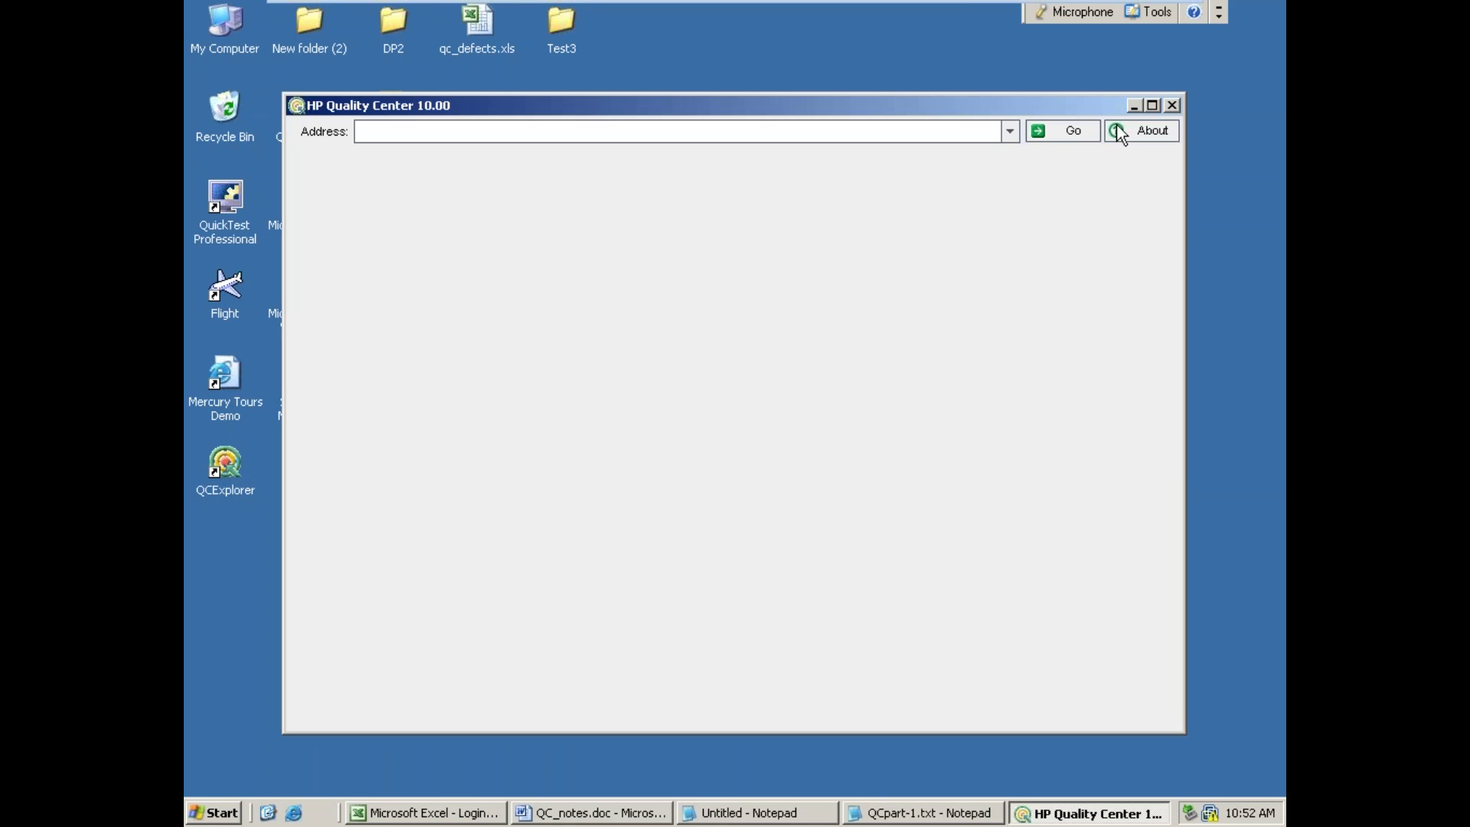
{"action": "left_click", "coordinate": [1010, 131]}
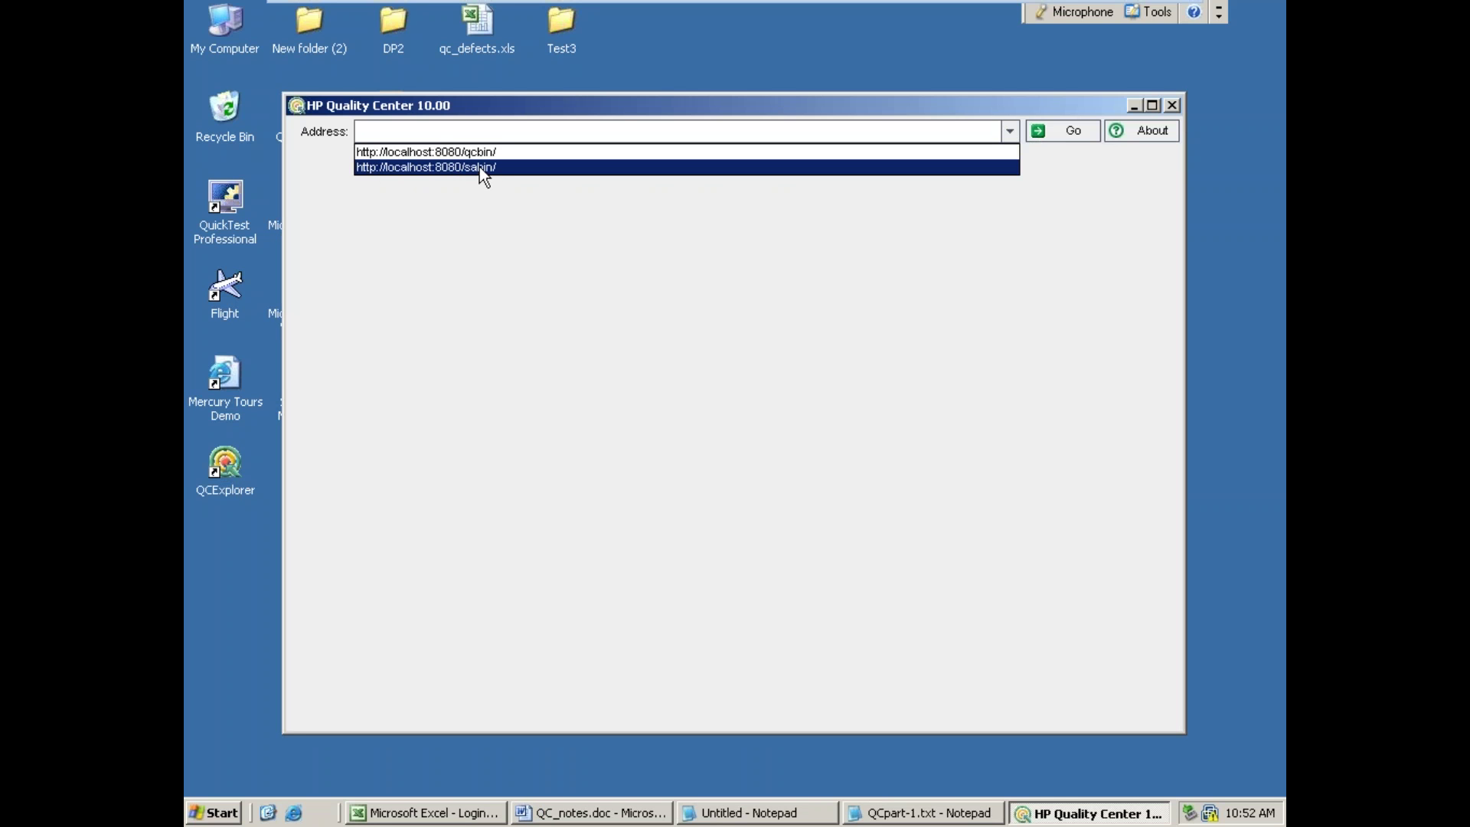
{"action": "left_click", "coordinate": [425, 167]}
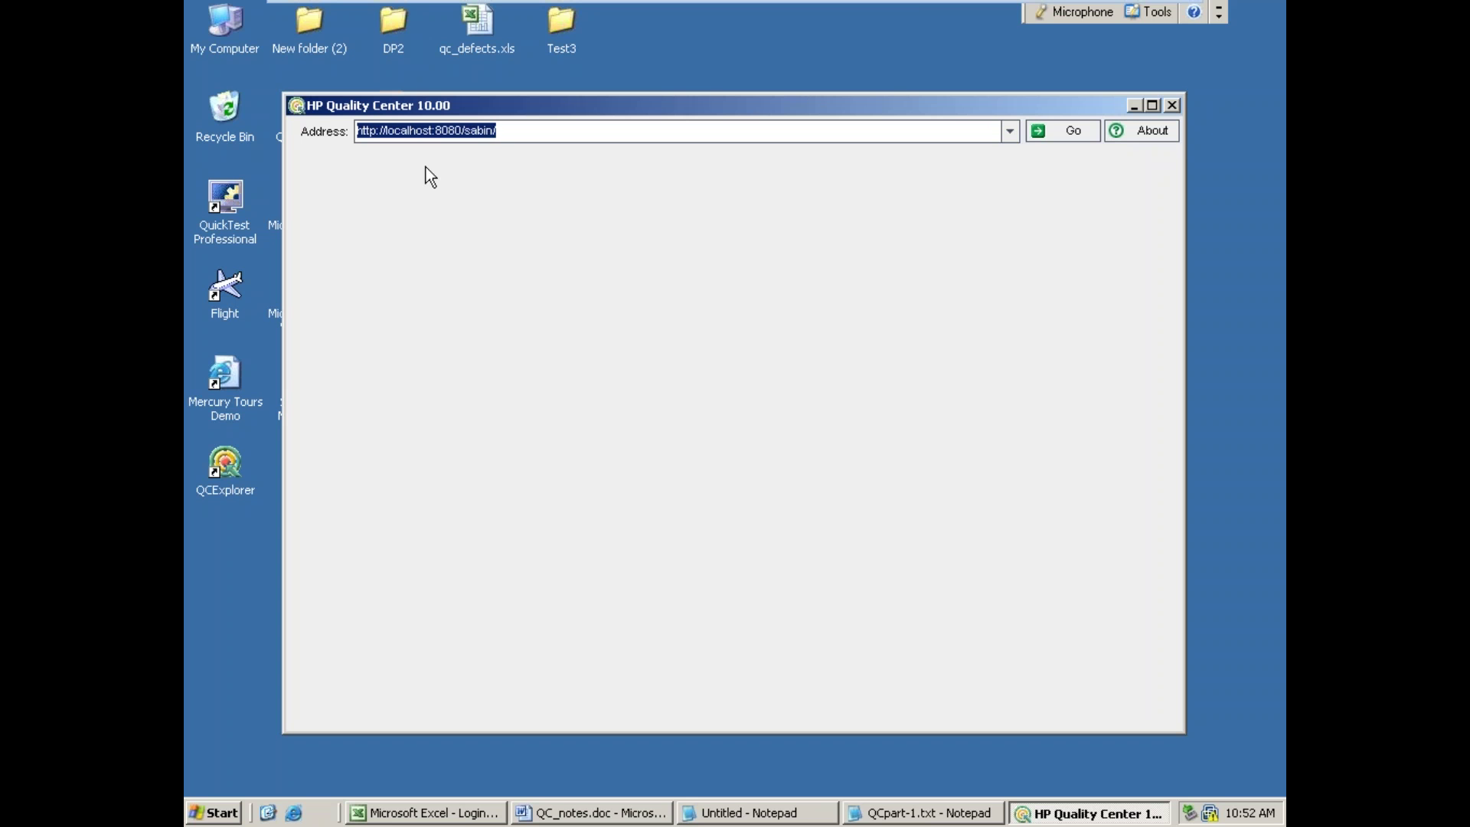
{"action": "left_click", "coordinate": [1086, 132]}
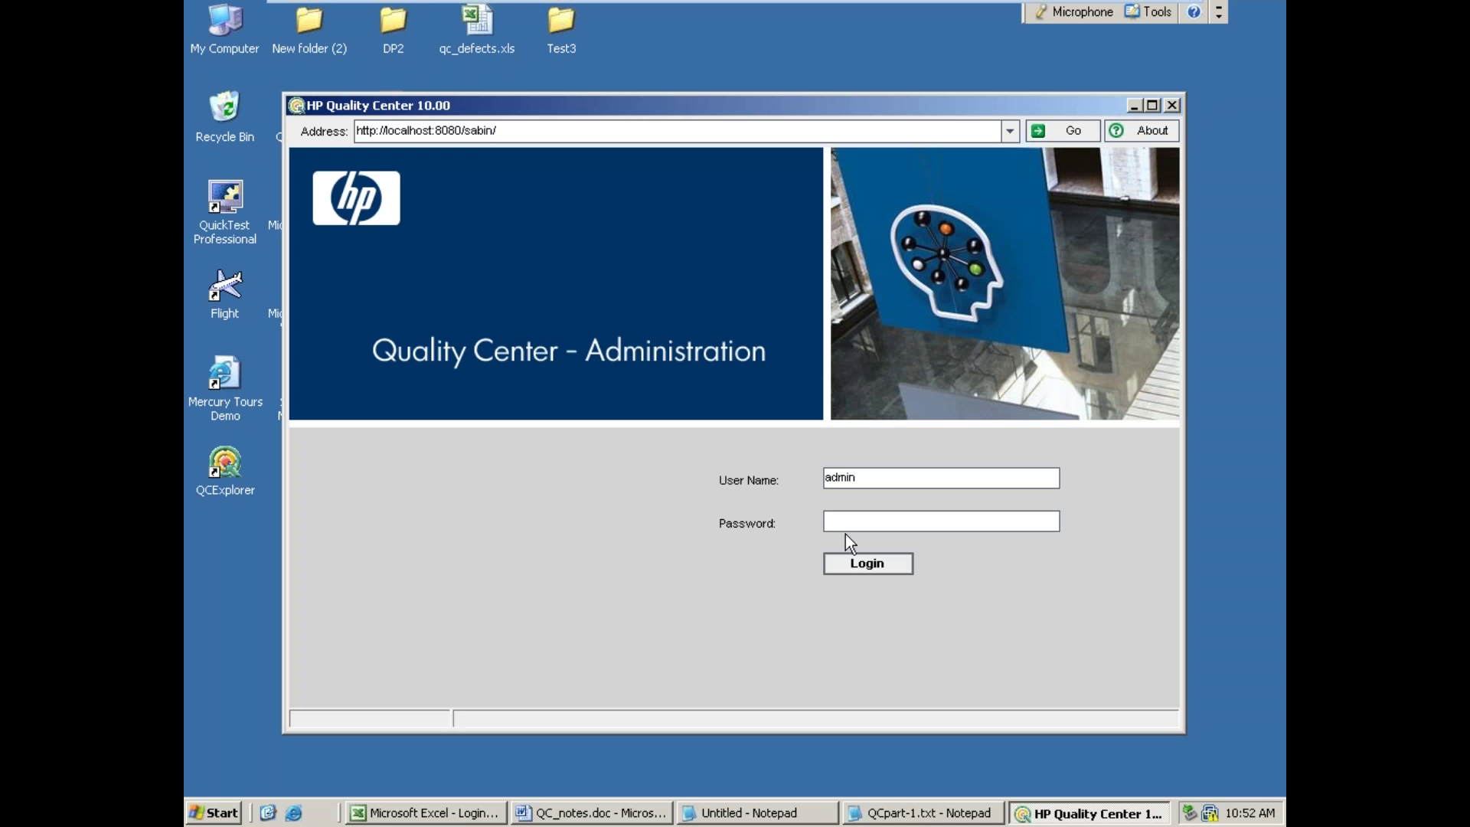
{"action": "left_click", "coordinate": [867, 570]}
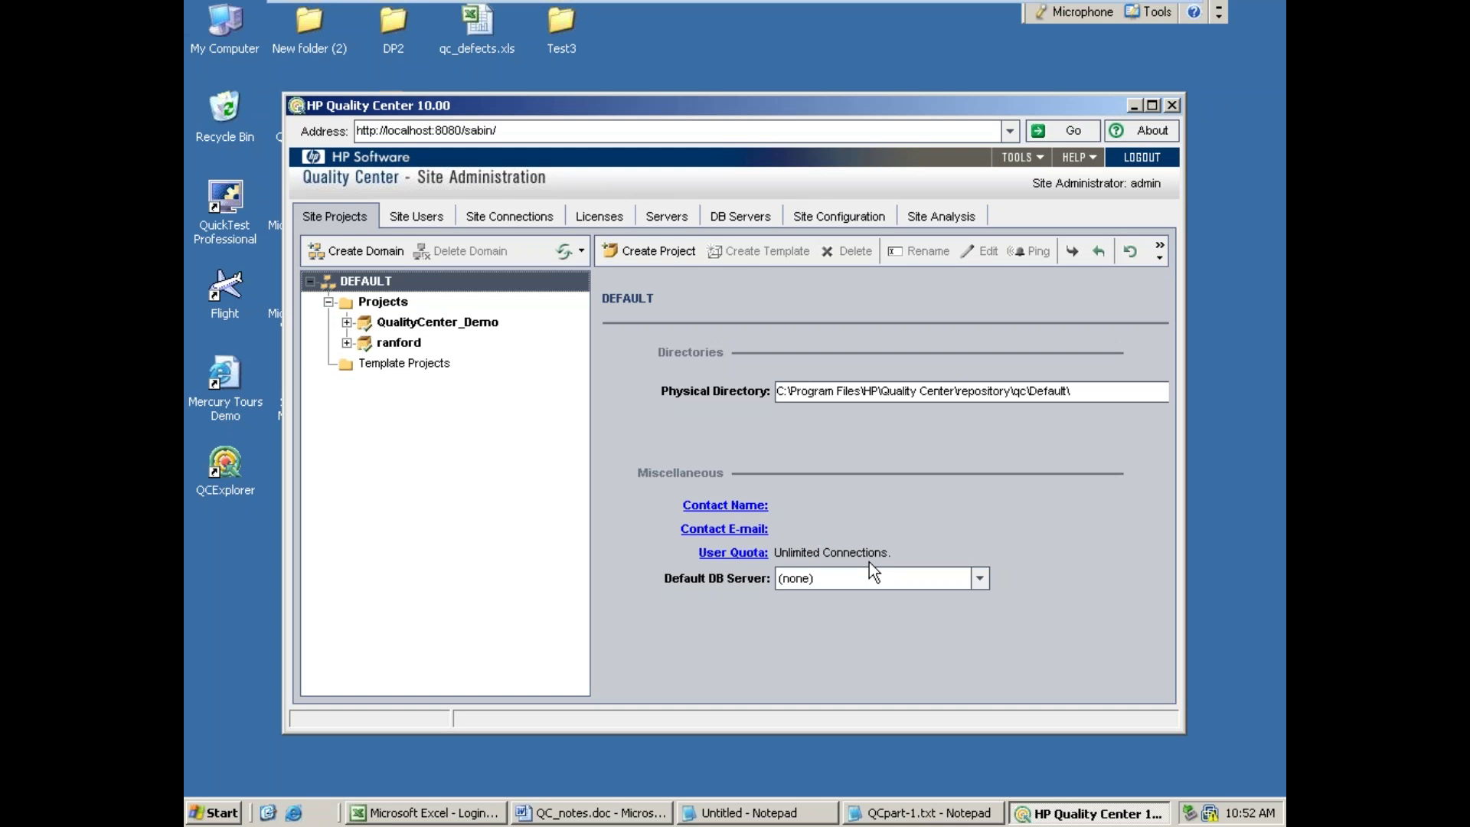
{"action": "double_click", "coordinate": [885, 101]}
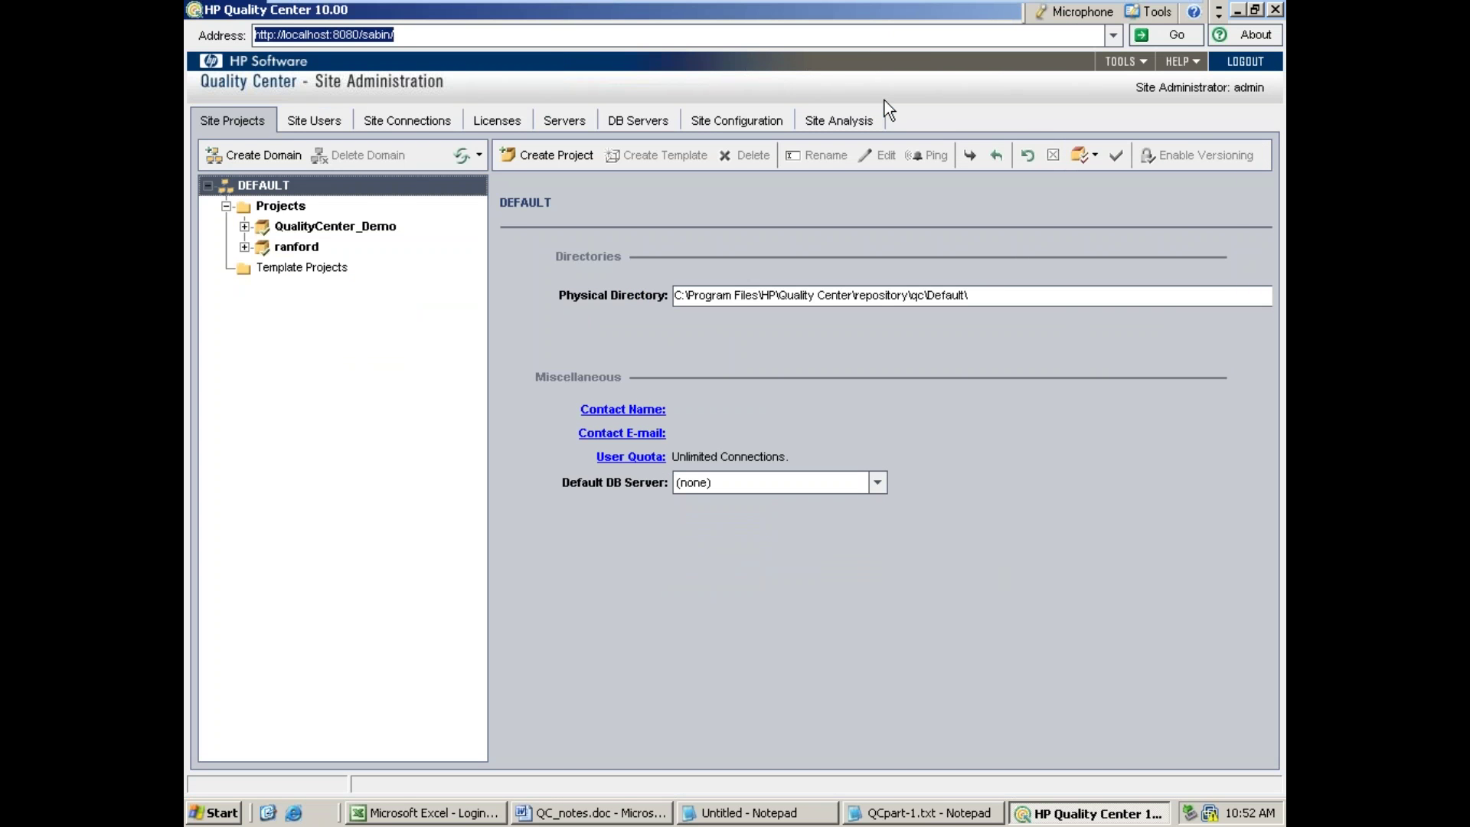
- Return to the QCpart-1.txt notes and highlight the administration activities and the example domain Banking
{"action": "left_click", "coordinate": [567, 818]}
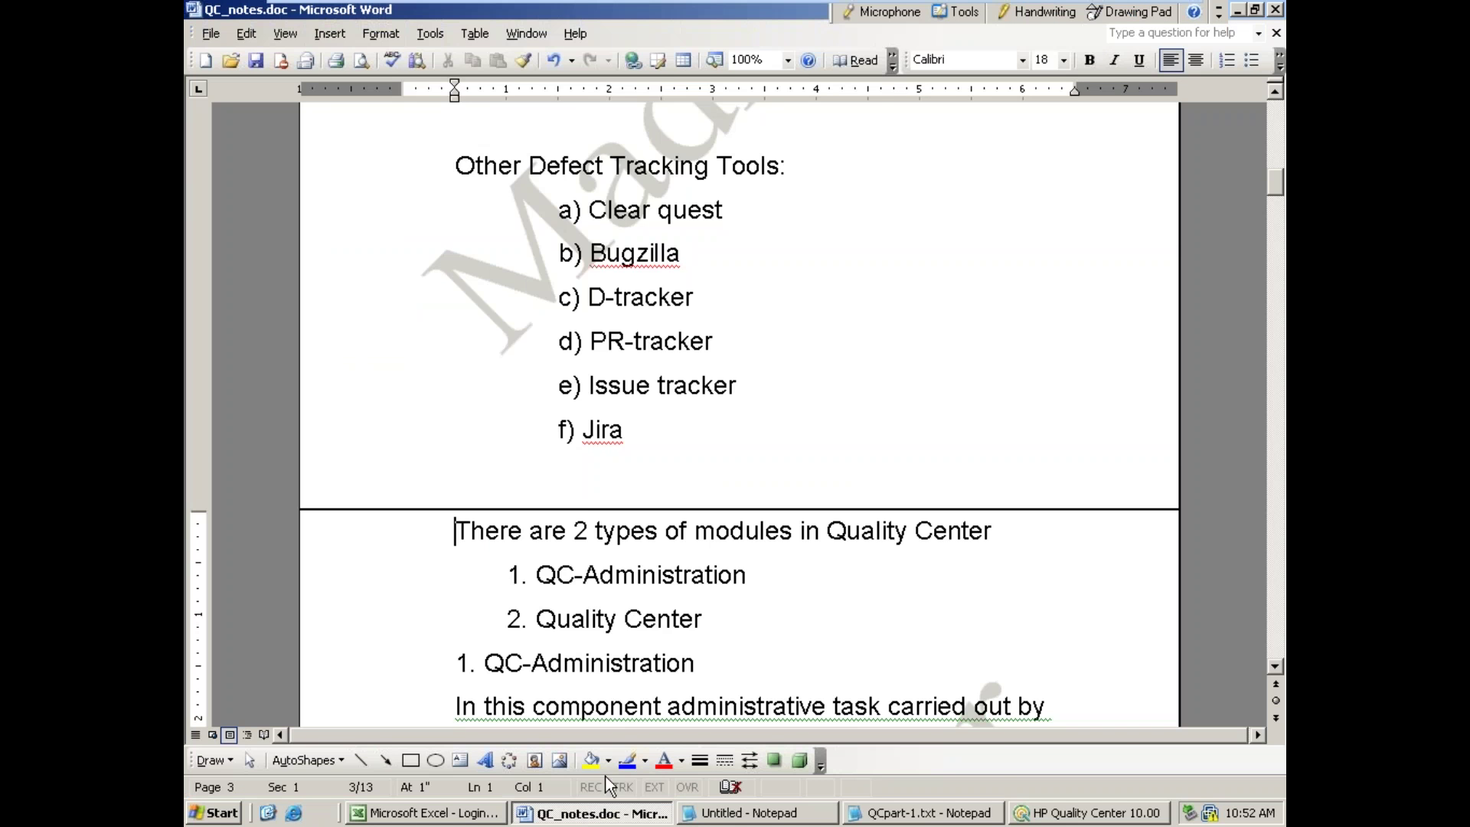
{"action": "scroll", "coordinate": [605, 777], "scroll_direction": "down", "scroll_amount": 1}
{"action": "left_click", "coordinate": [779, 816]}
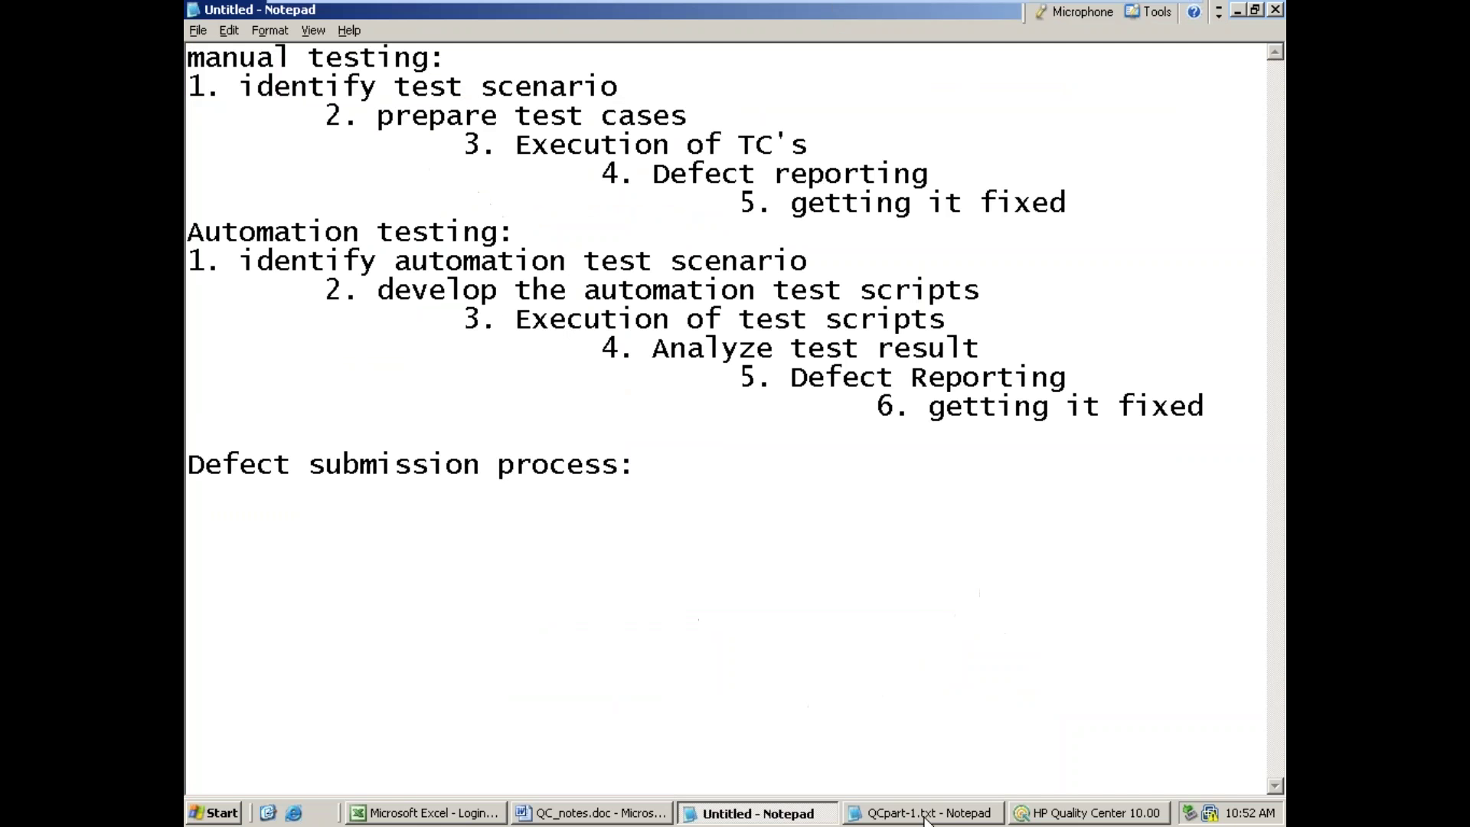
{"action": "left_click", "coordinate": [926, 817]}
{"action": "left_click_drag", "start_coordinate": [342, 175], "coordinate": [618, 174]}
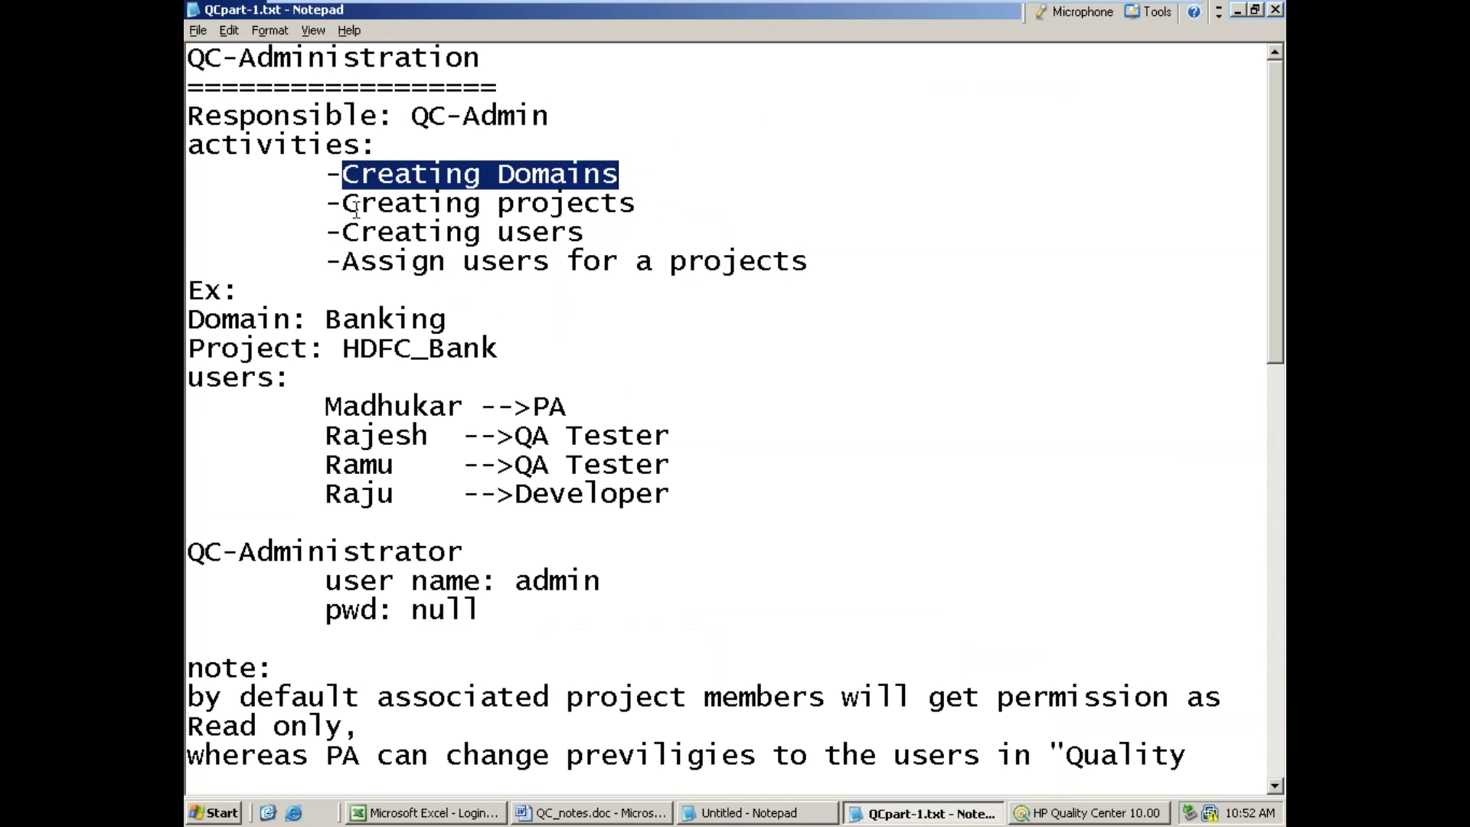
{"action": "left_click_drag", "start_coordinate": [359, 205], "coordinate": [653, 201]}
{"action": "left_click_drag", "start_coordinate": [411, 232], "coordinate": [645, 264]}
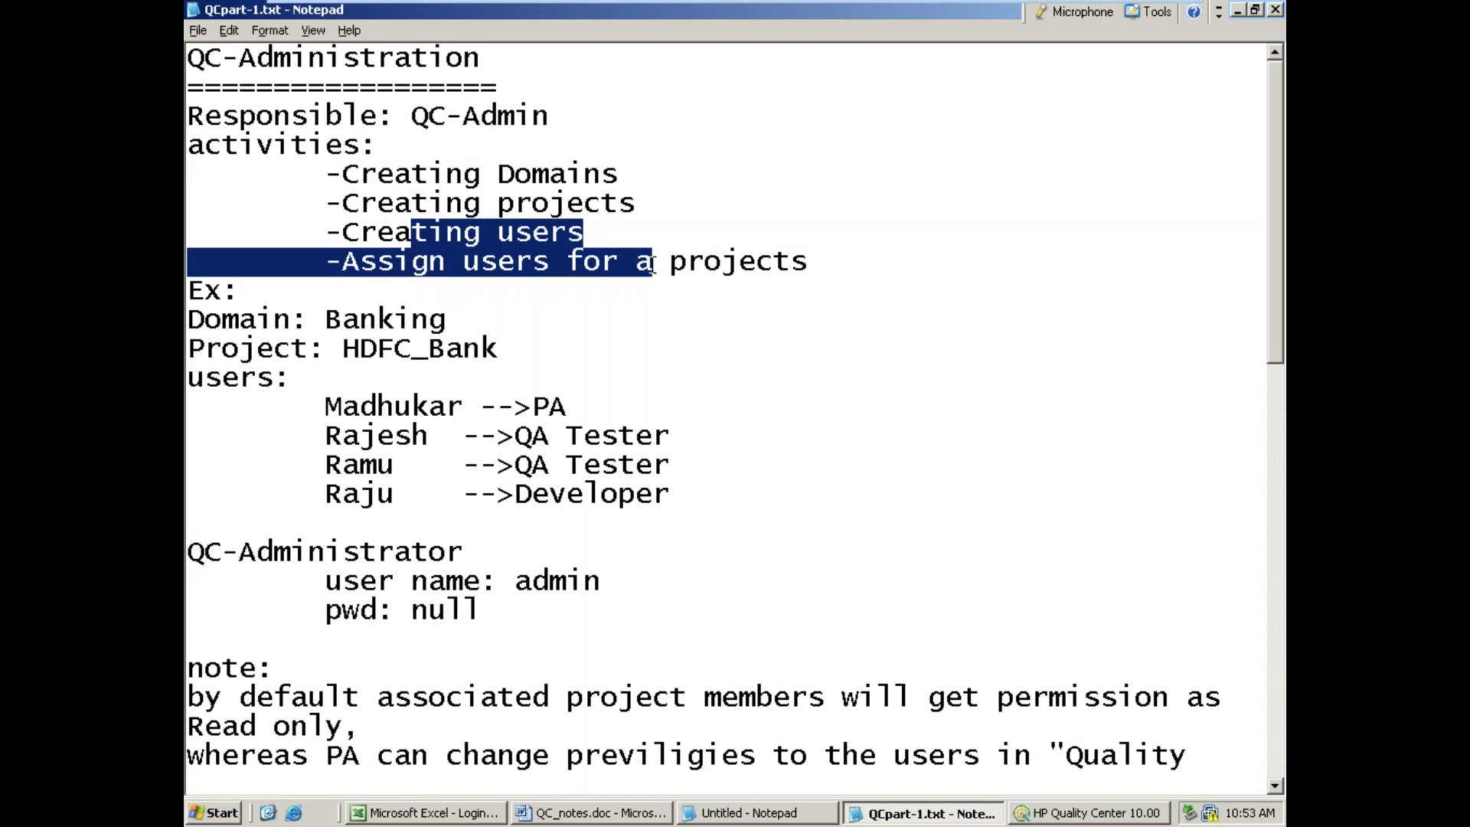
{"action": "left_click", "coordinate": [734, 304]}
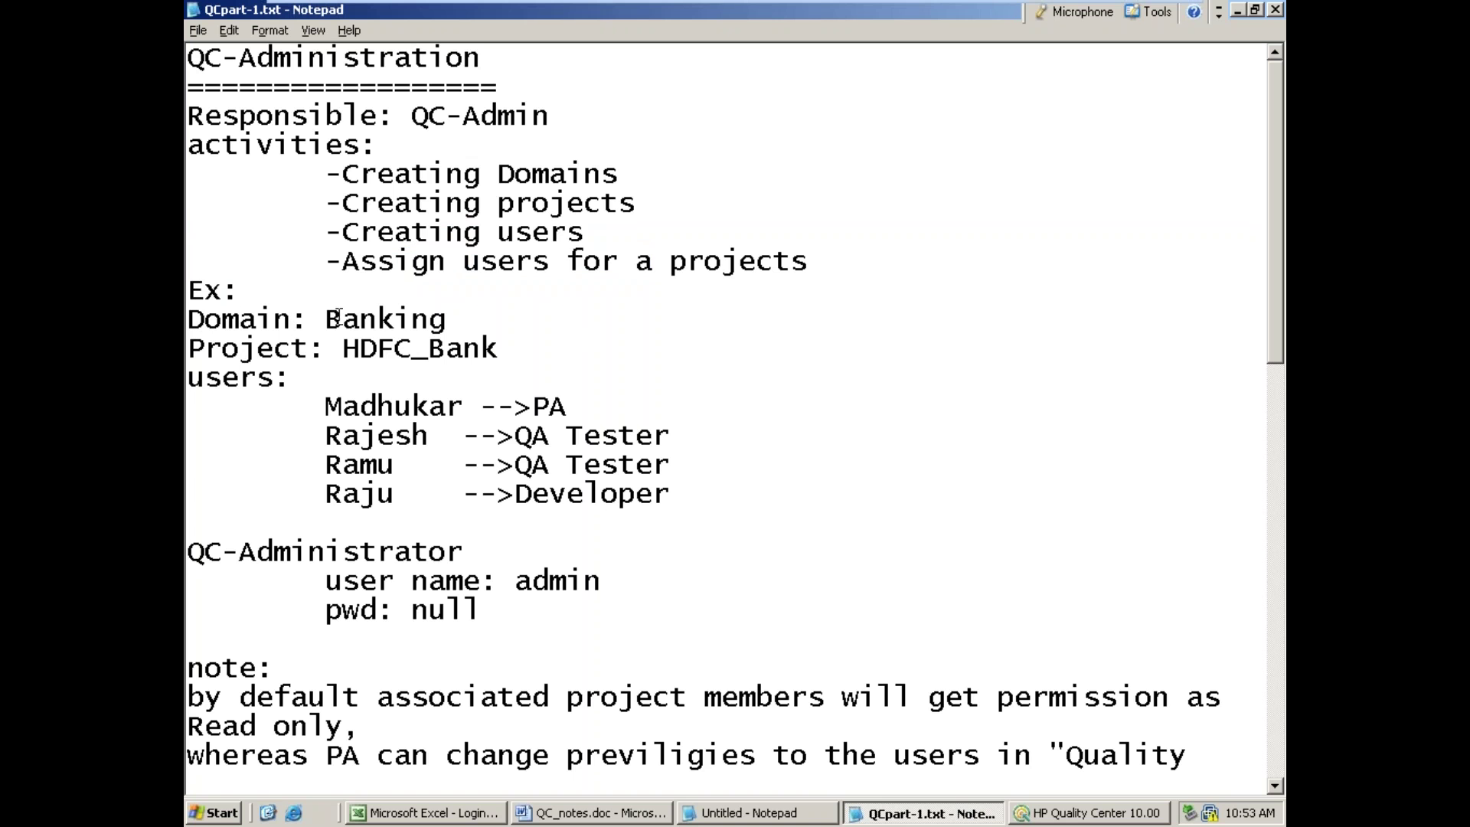
{"action": "left_click_drag", "start_coordinate": [327, 320], "coordinate": [445, 320]}
- Close the untitled Notepad file without saving and minimize QC_notes.doc to get back to Site Administration
{"action": "left_click", "coordinate": [1238, 12]}
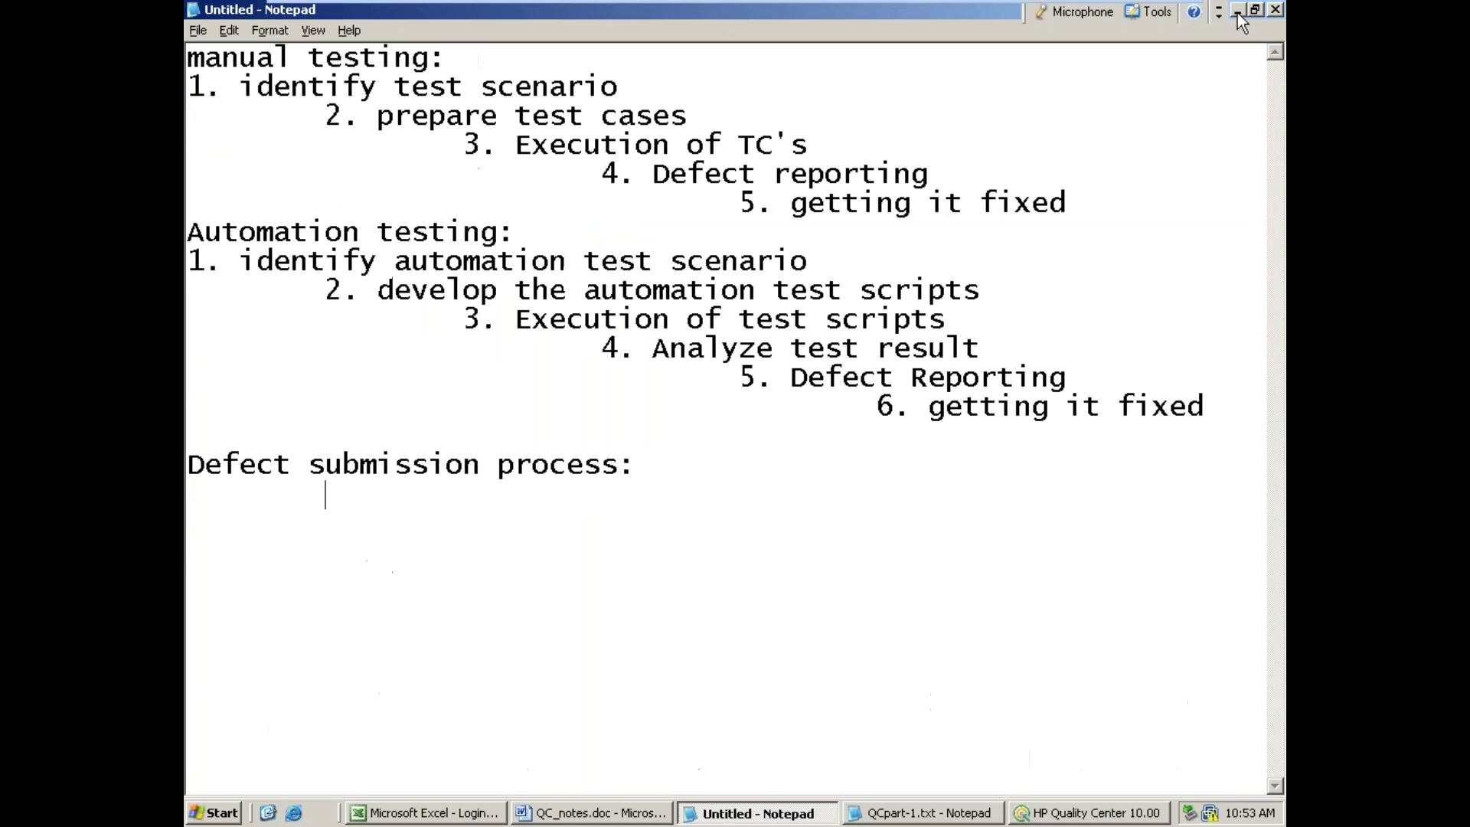
{"action": "left_click", "coordinate": [1276, 10]}
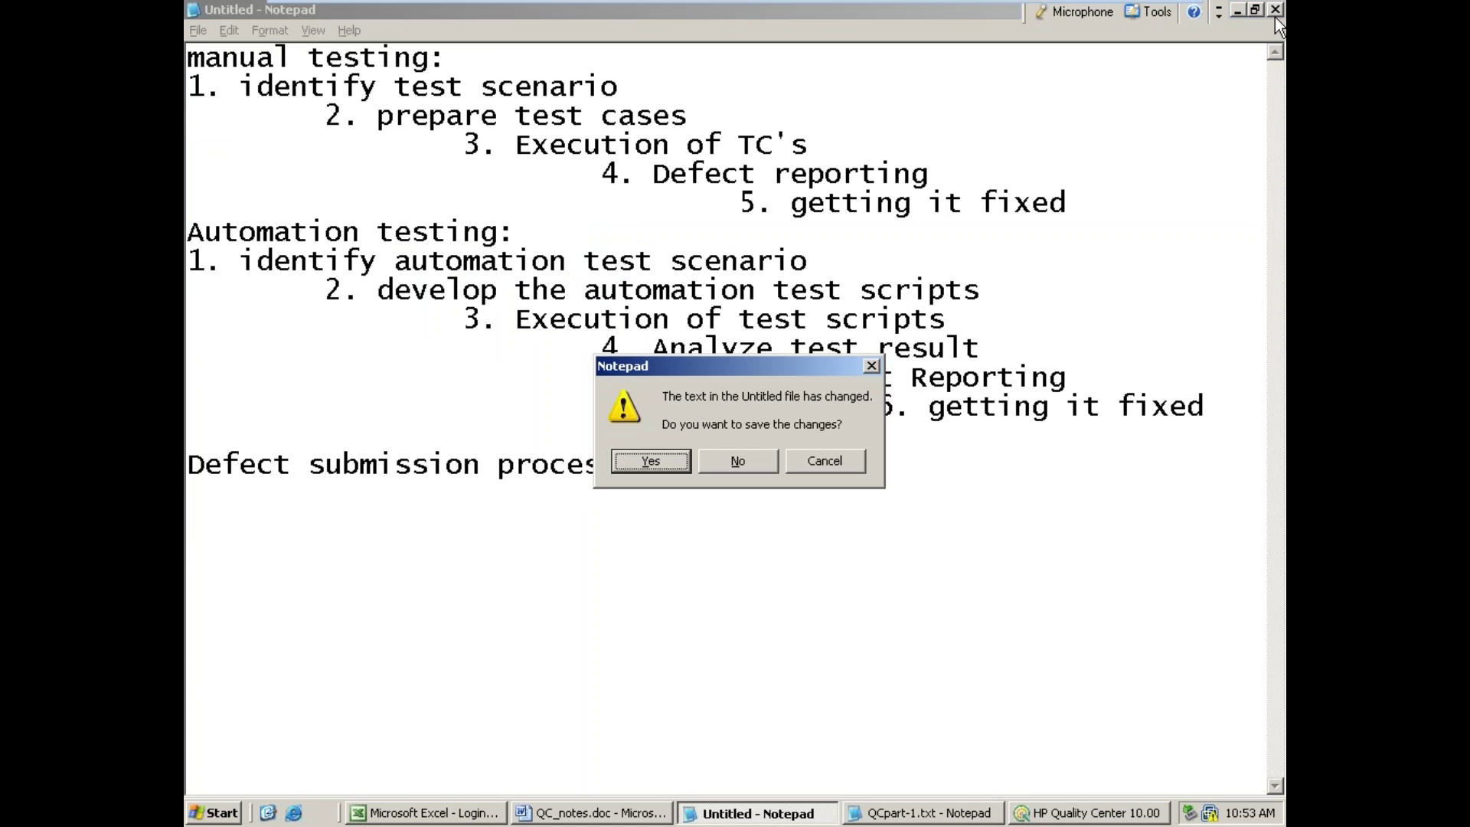
{"action": "left_click", "coordinate": [748, 456]}
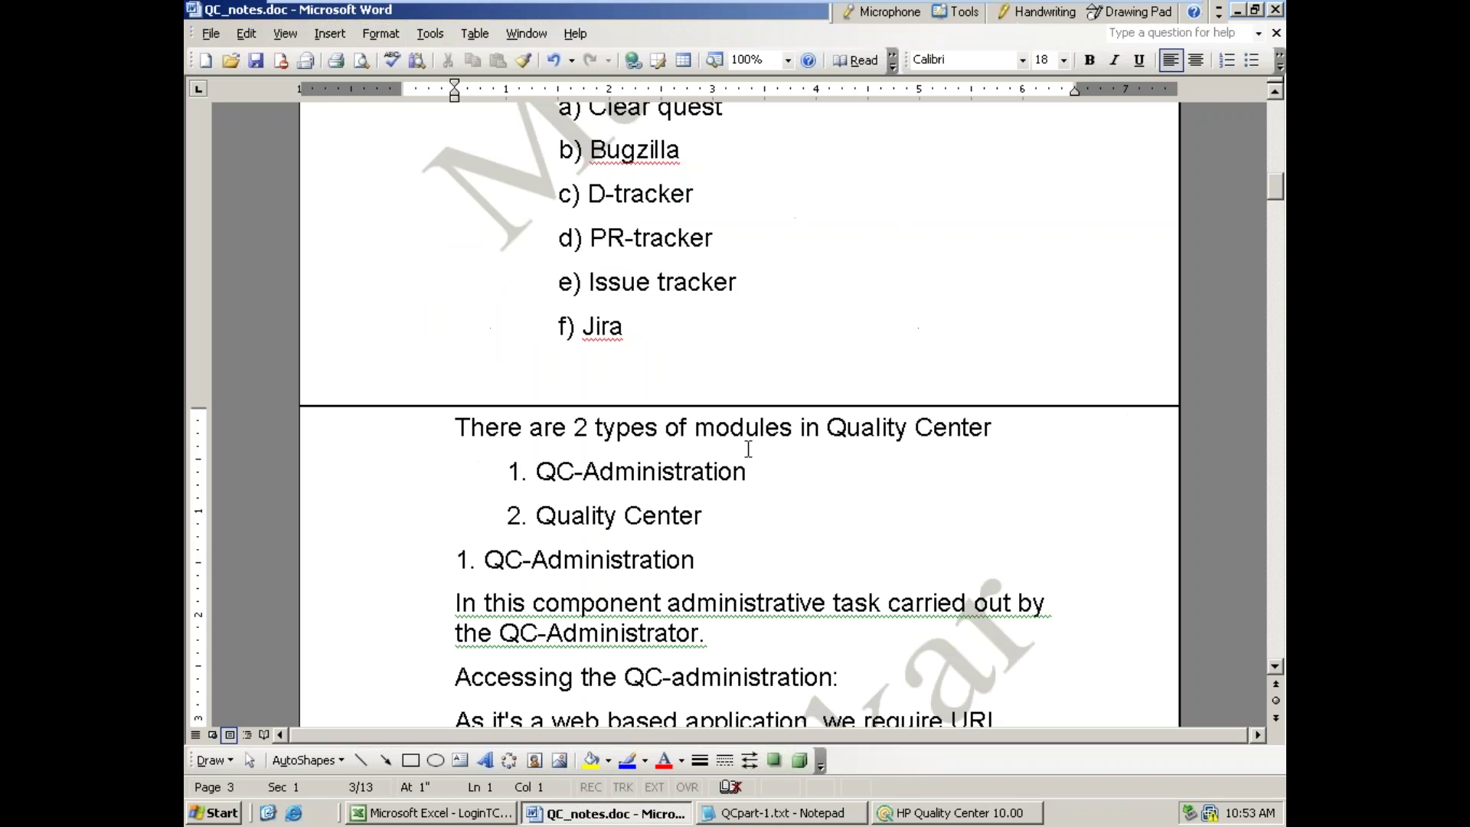
{"action": "left_click", "coordinate": [1238, 11]}
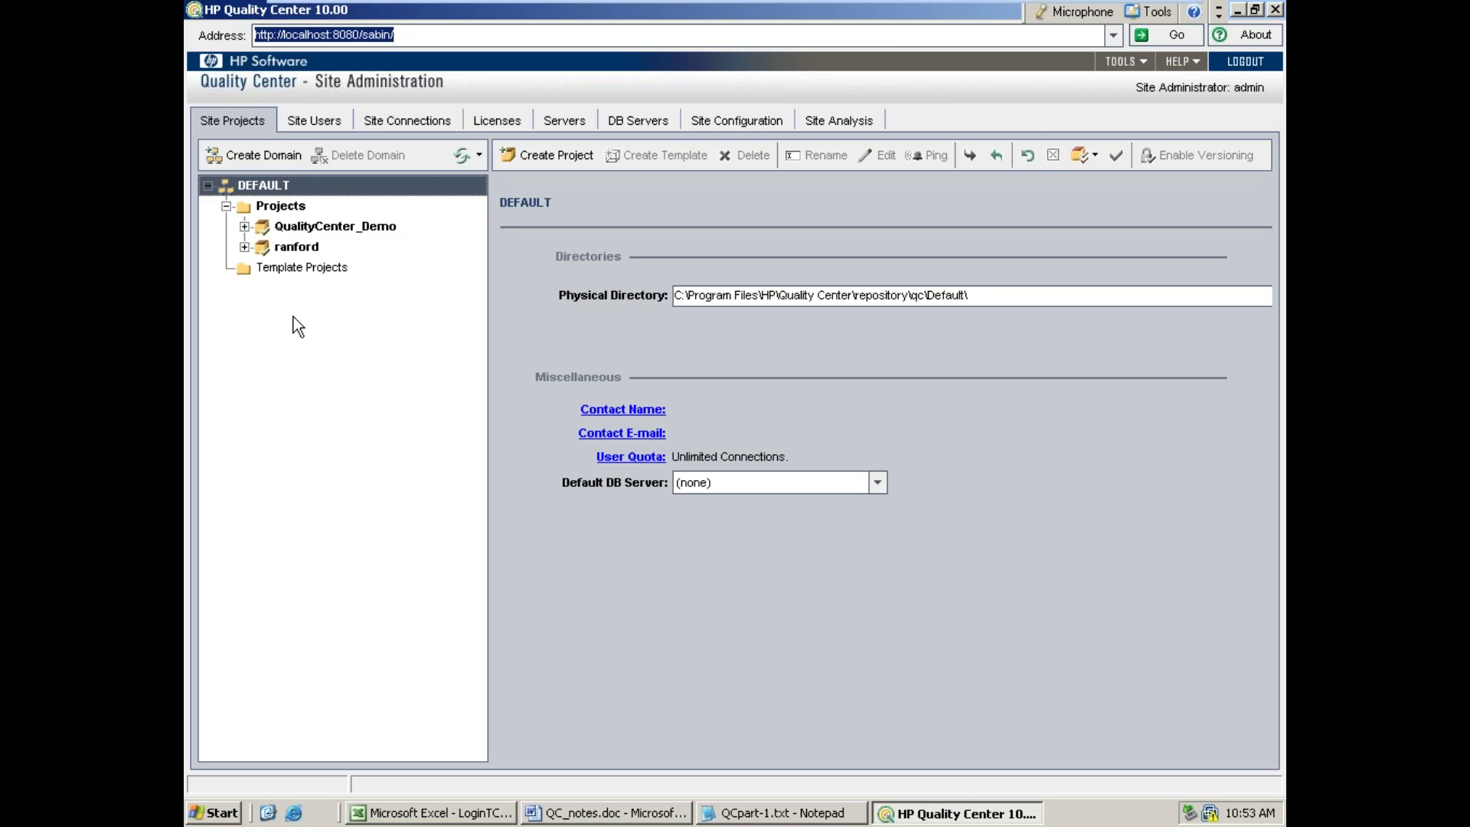
- Create a new domain named BANKING in Site Projects
{"action": "left_click", "coordinate": [263, 157]}
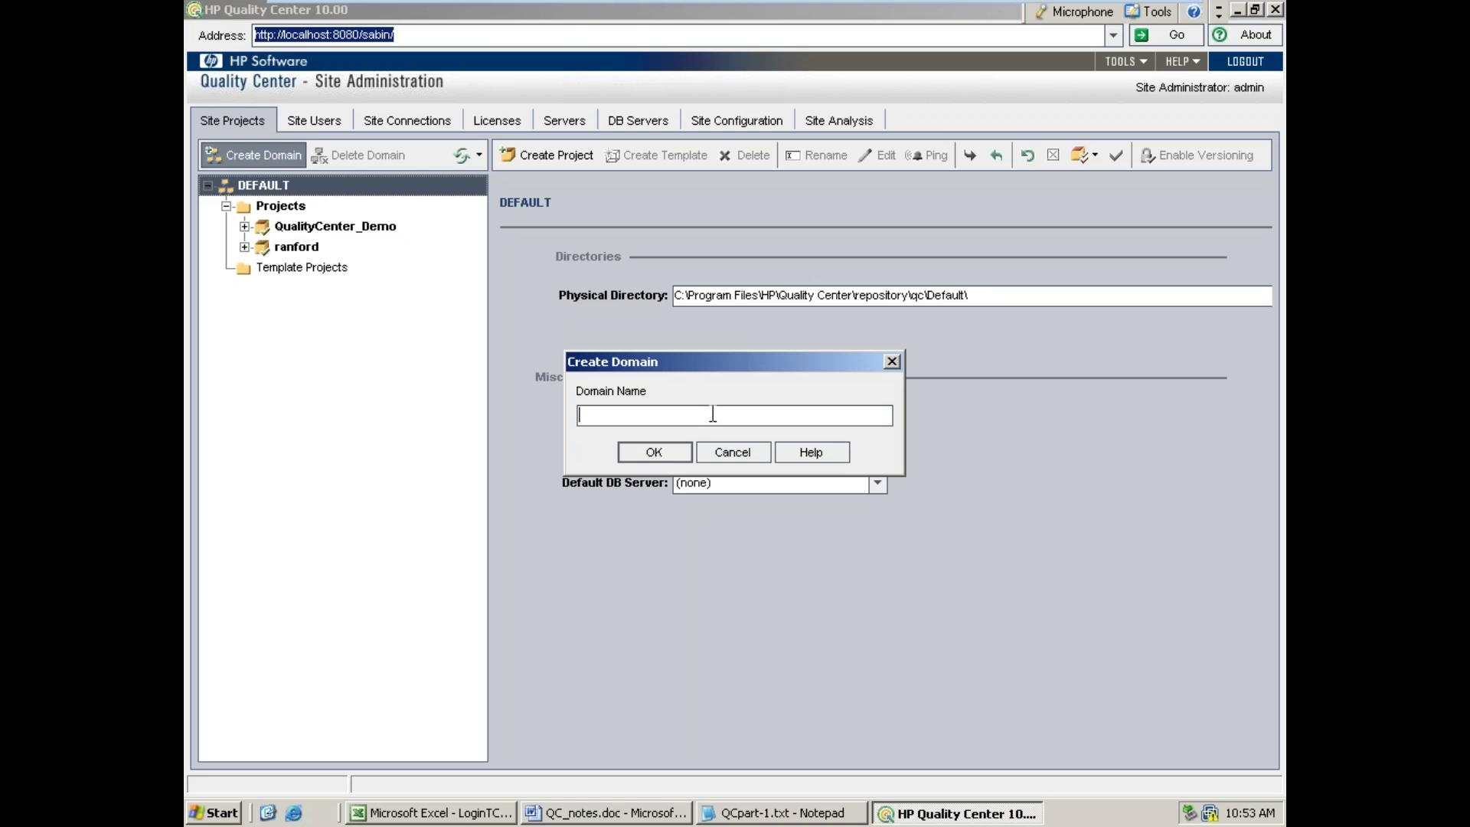
{"action": "type", "text": "BANKING"}
{"action": "left_click", "coordinate": [654, 453]}
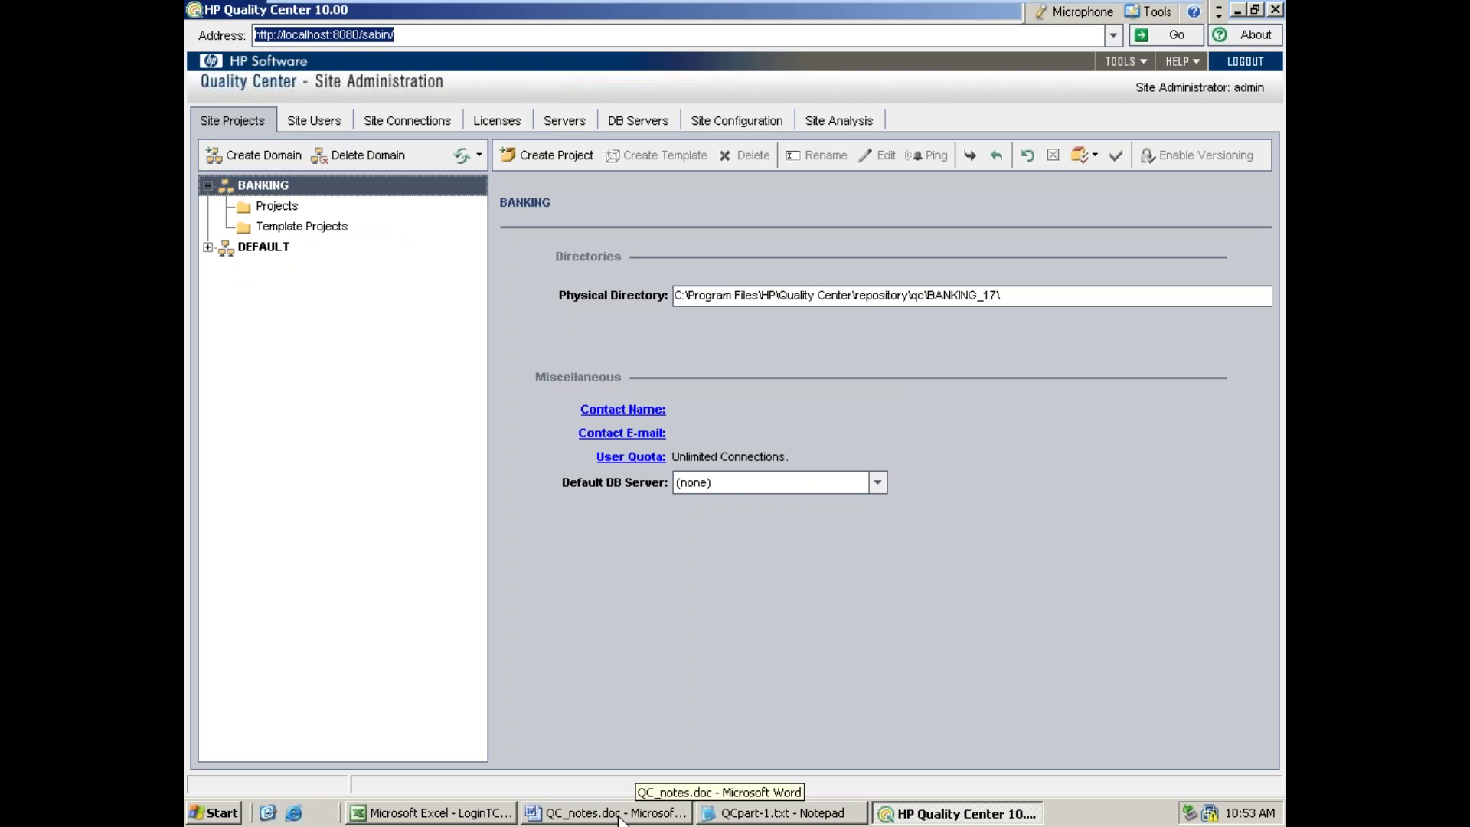
- Look up the example project name HDFC_Bank in QCpart-1.txt and return to Site Administration
{"action": "left_click", "coordinate": [782, 814]}
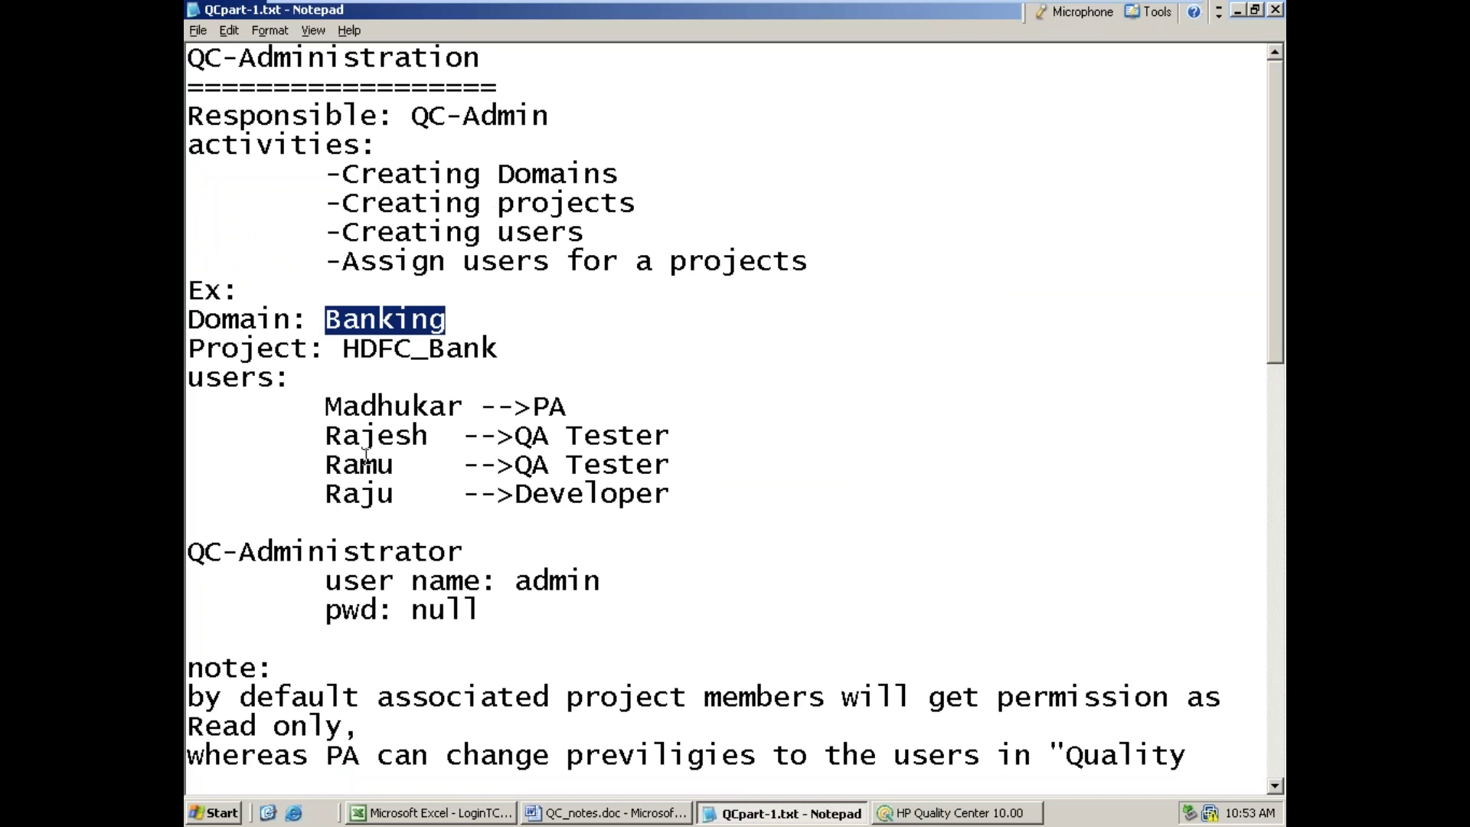
{"action": "left_click_drag", "start_coordinate": [341, 349], "coordinate": [516, 348]}
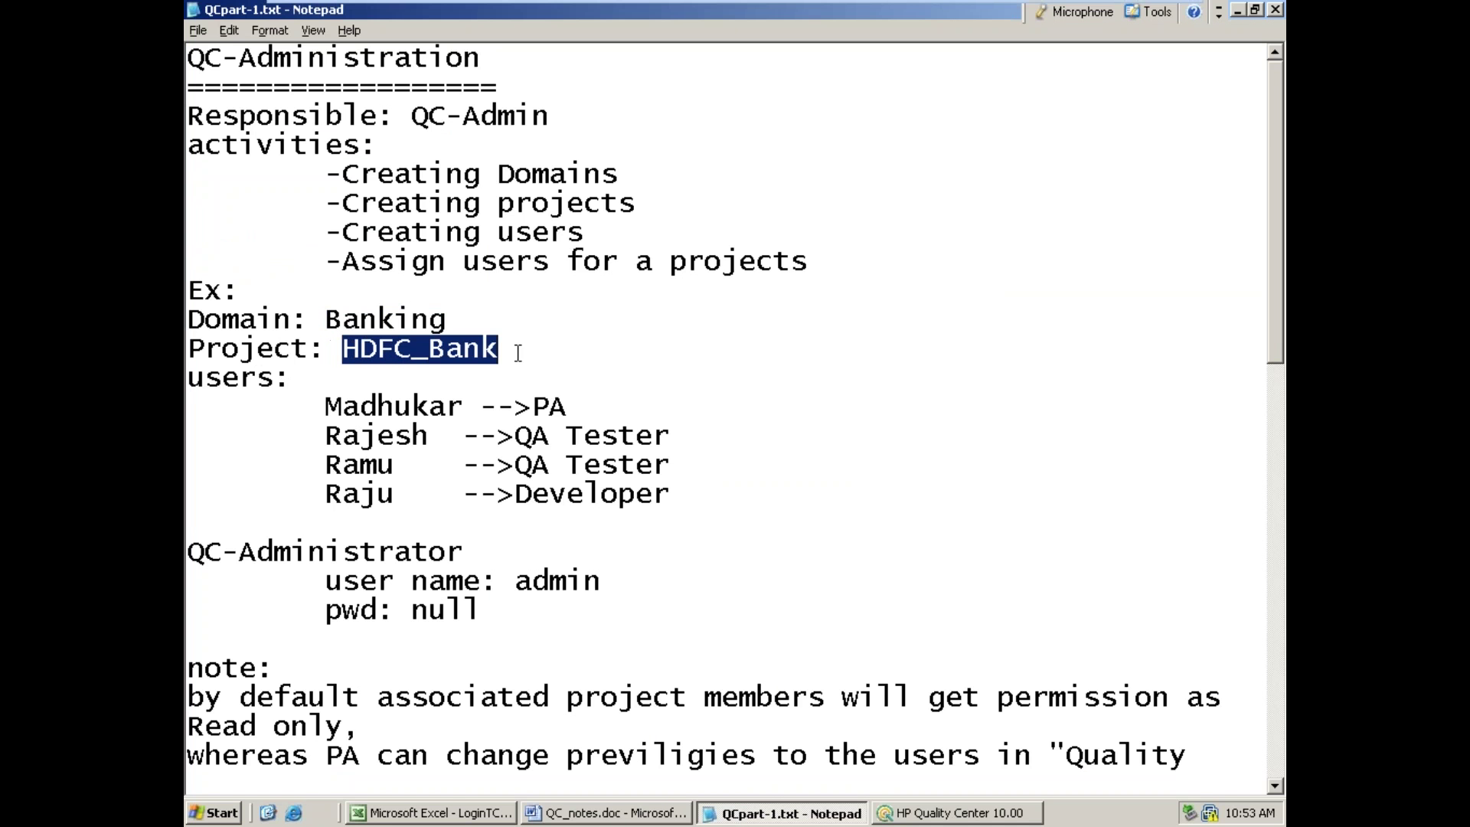
{"action": "left_click", "coordinate": [1238, 10]}
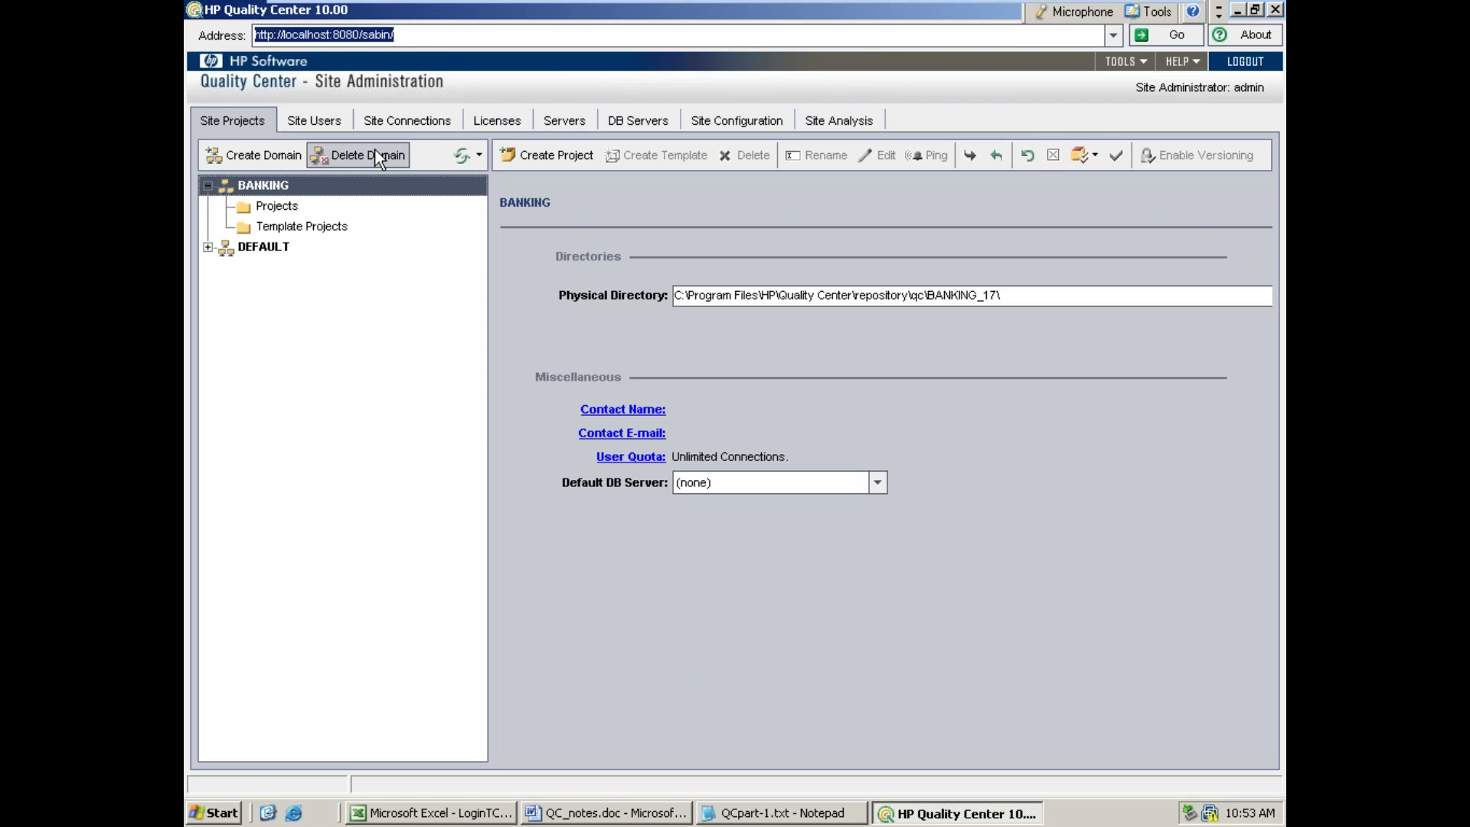
- Create two more domains named INSURANCE and FINANCE
{"action": "left_click", "coordinate": [279, 154]}
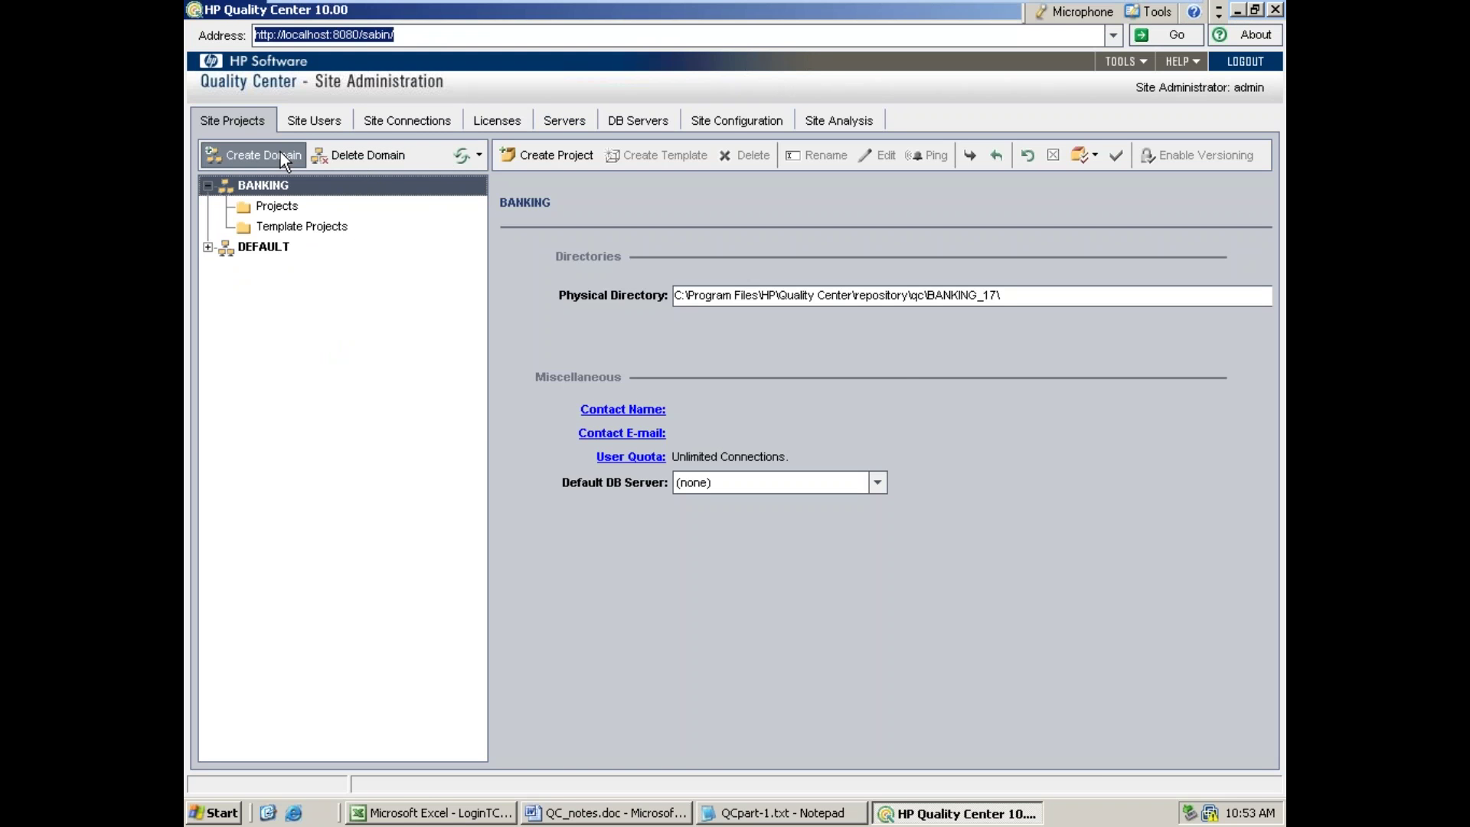
{"action": "type", "text": "INSURANC"}
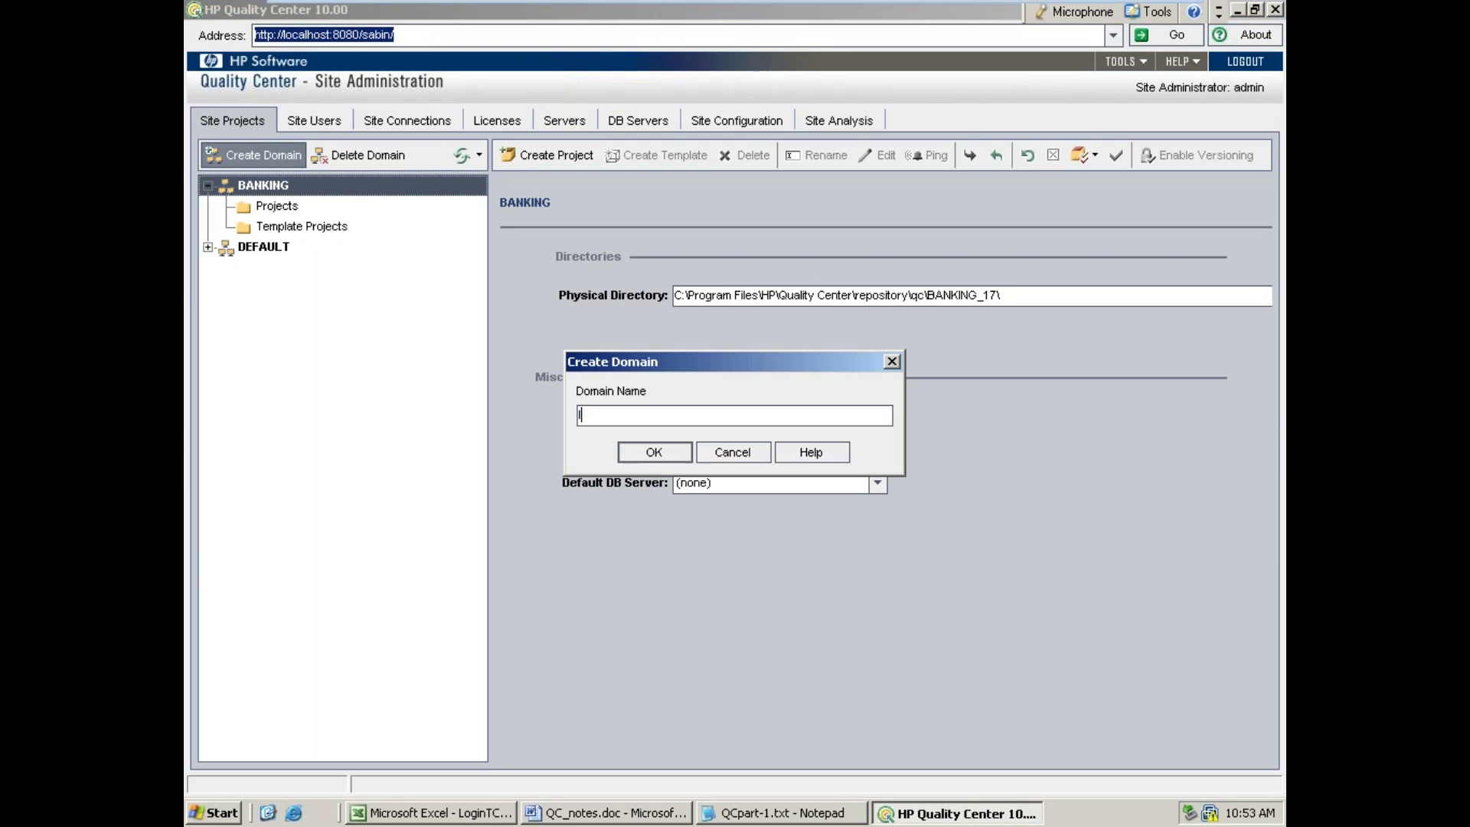
{"action": "type", "text": "E"}
{"action": "key", "text": "Return"}
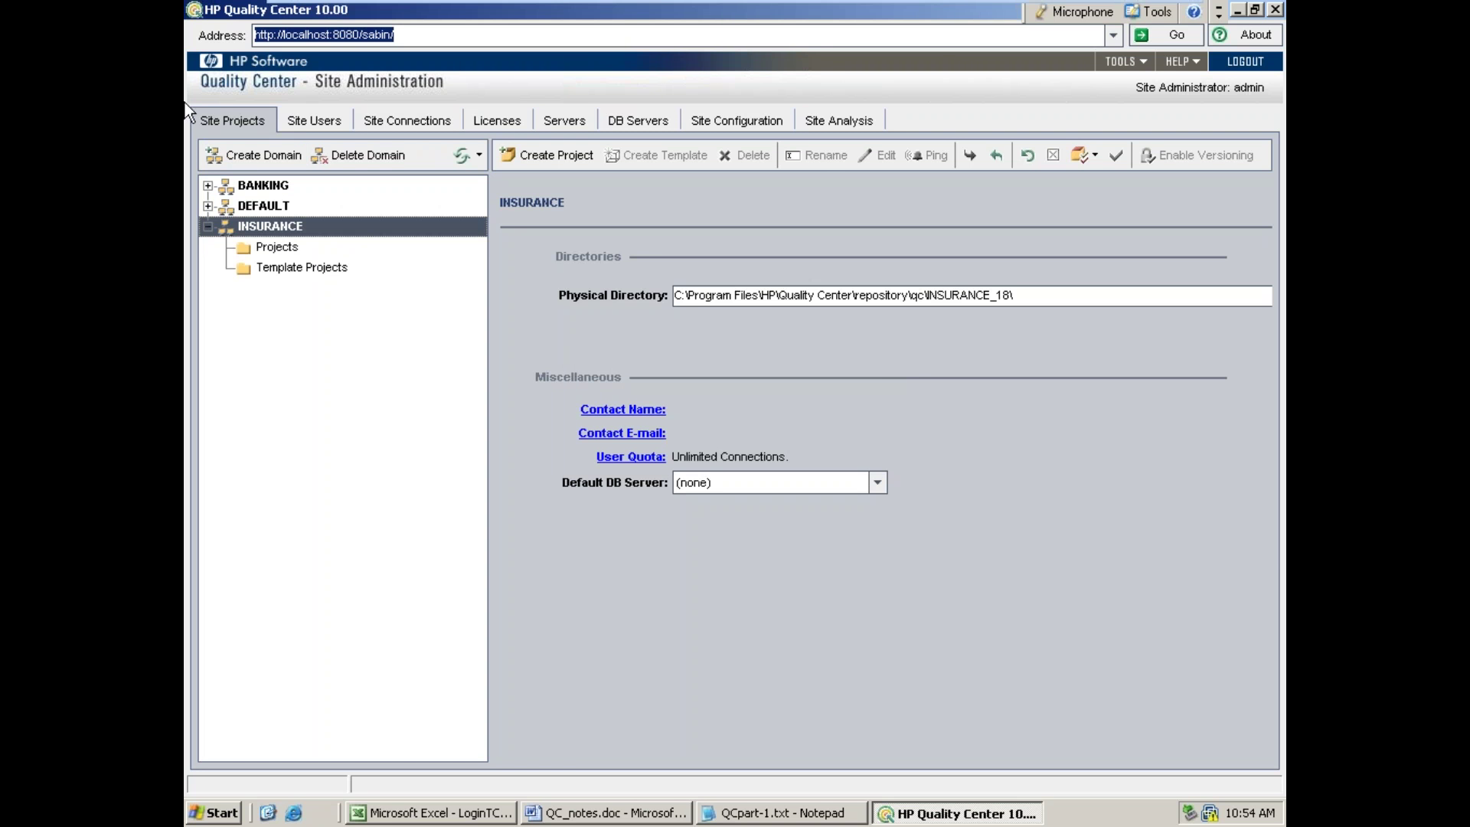
{"action": "left_click", "coordinate": [261, 158]}
{"action": "type", "text": "FINANCE"}
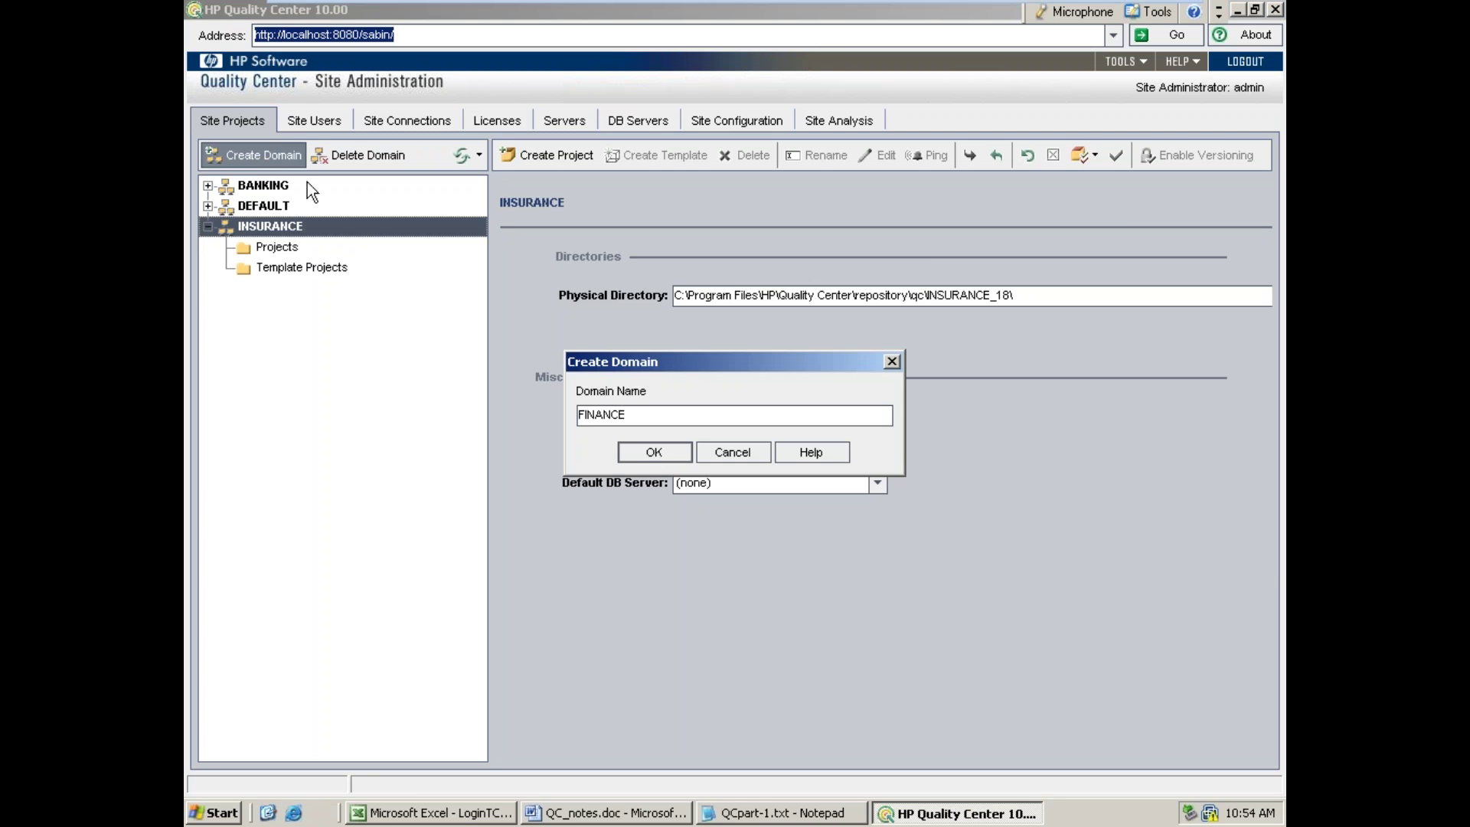
{"action": "left_click", "coordinate": [671, 458]}
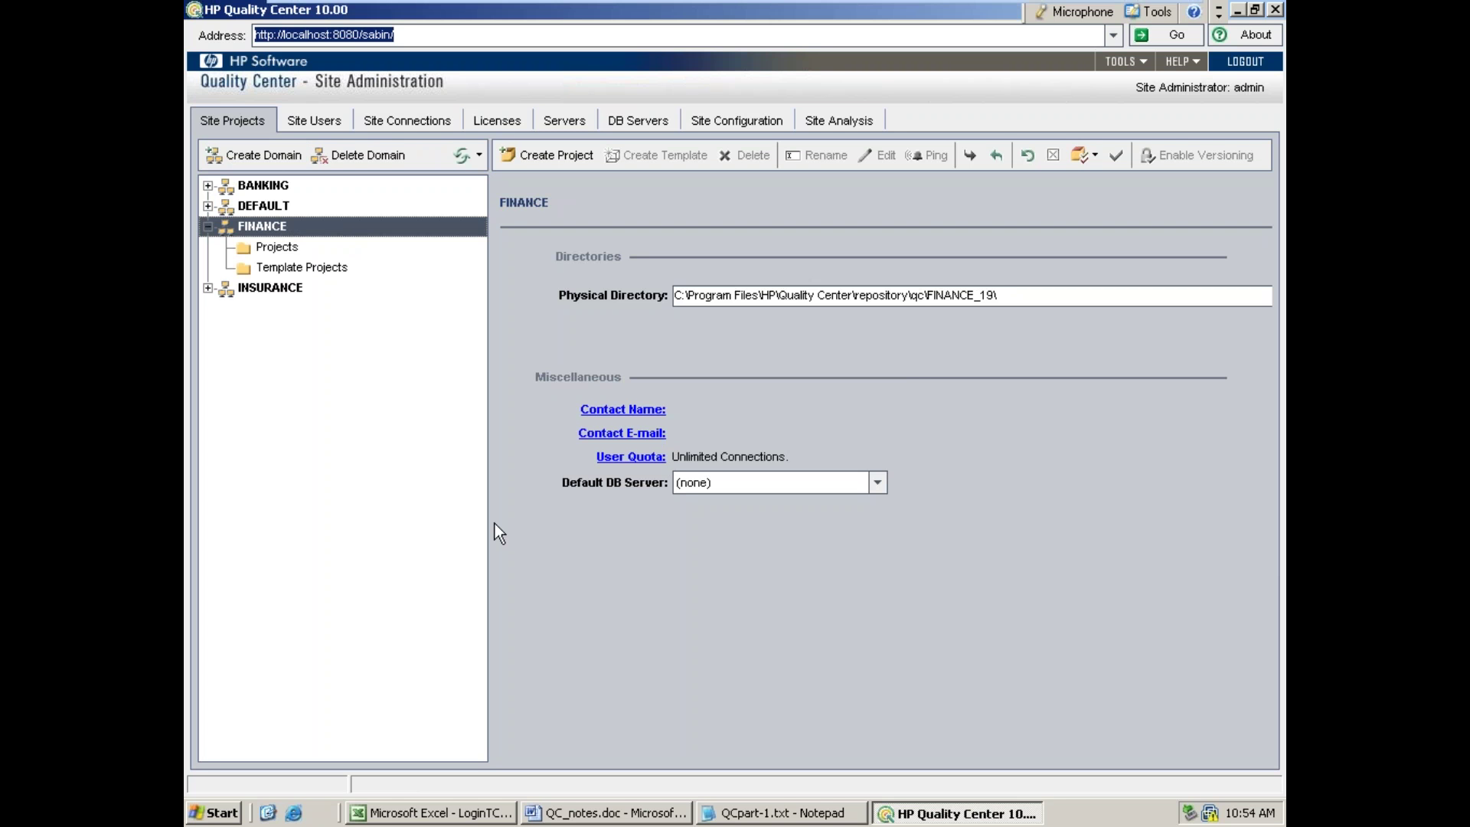
- Set up a new empty project named HDFC_Bank in the BANKING domain, using the MS-SQL database on server localhost
{"action": "left_click", "coordinate": [260, 189]}
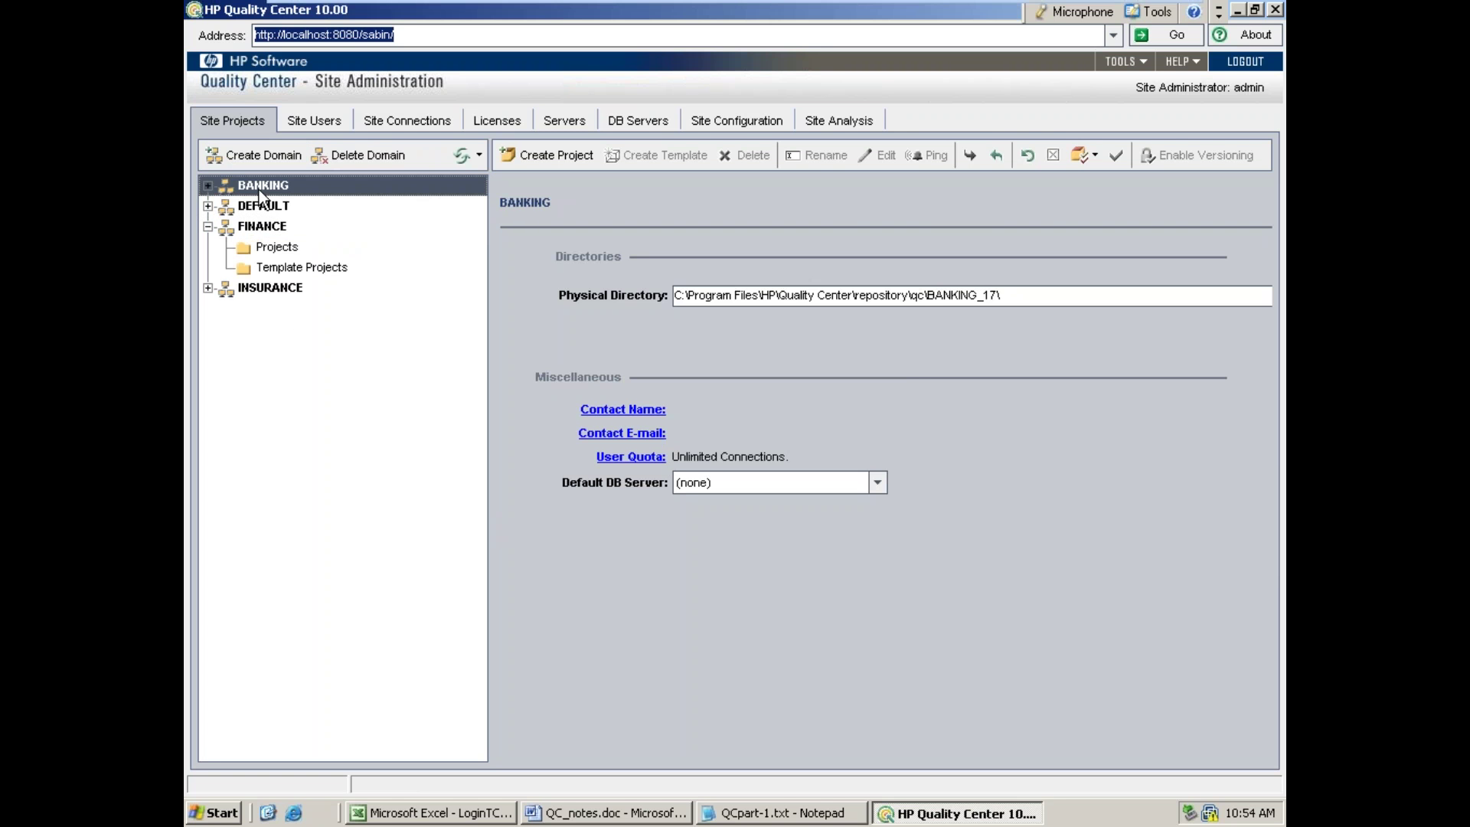
{"action": "left_click", "coordinate": [568, 158]}
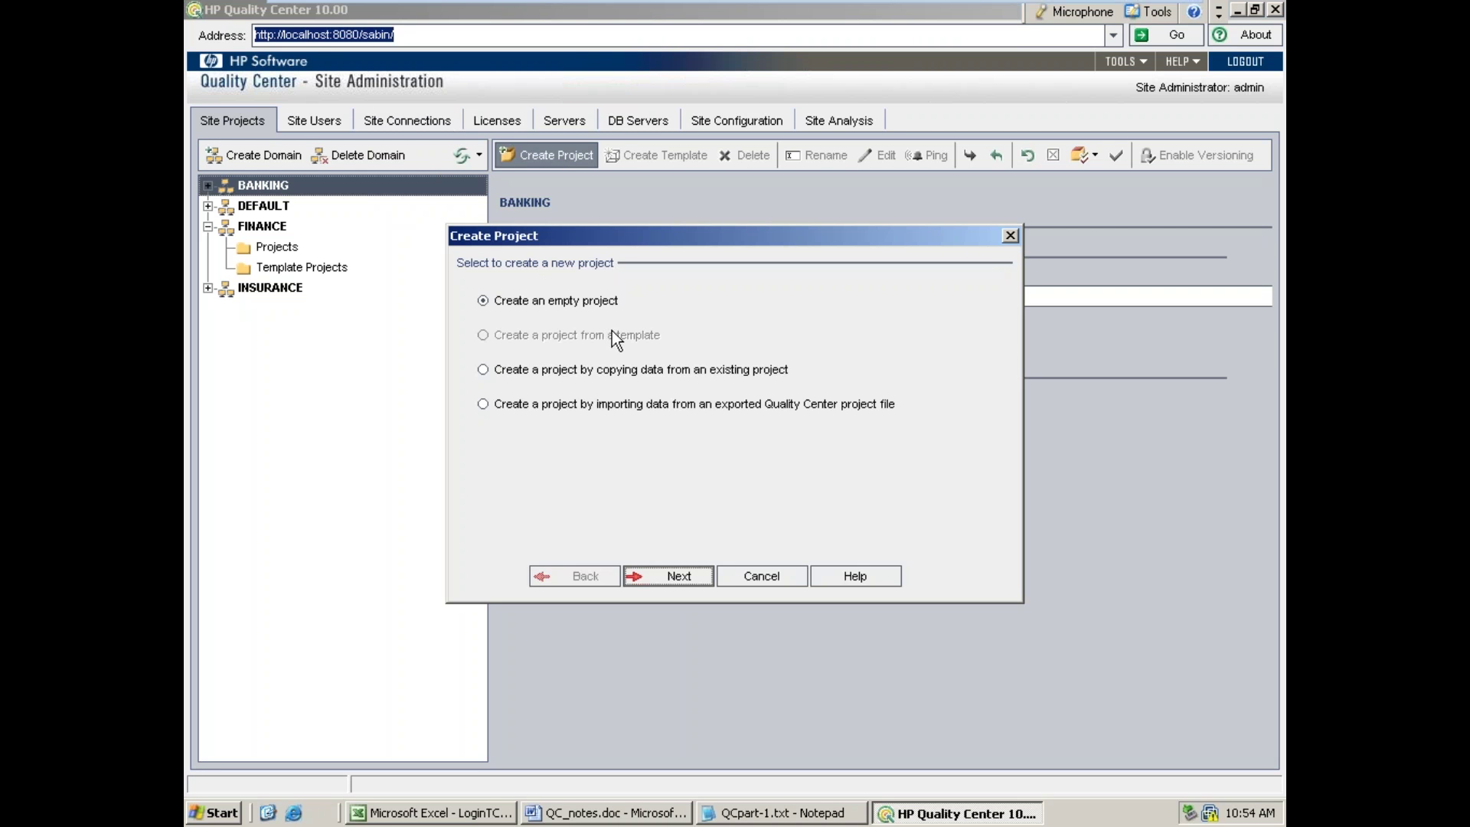
{"action": "left_click", "coordinate": [688, 577]}
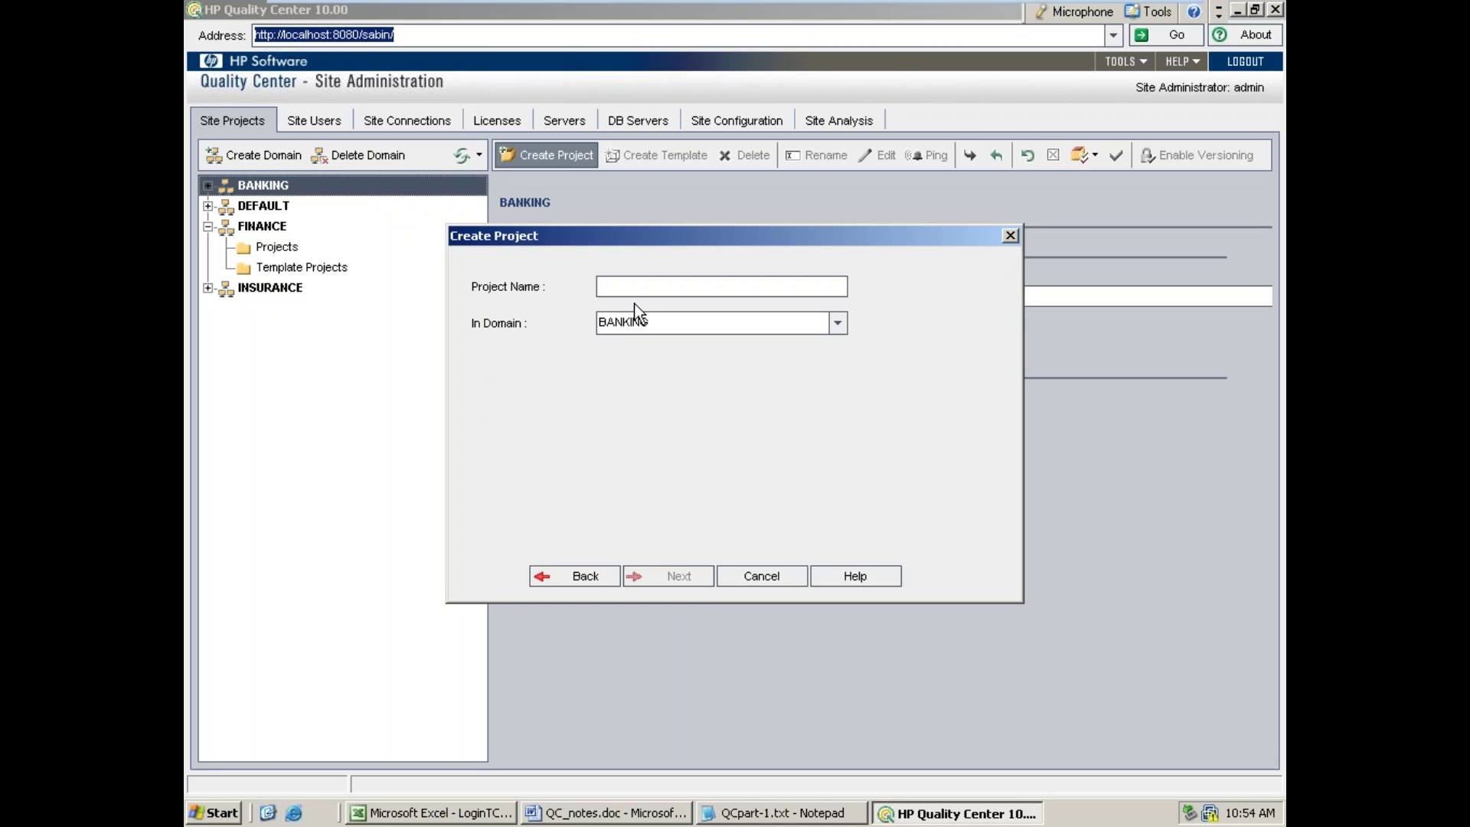
{"action": "type", "text": "HDFC_Bank"}
{"action": "left_click", "coordinate": [838, 322]}
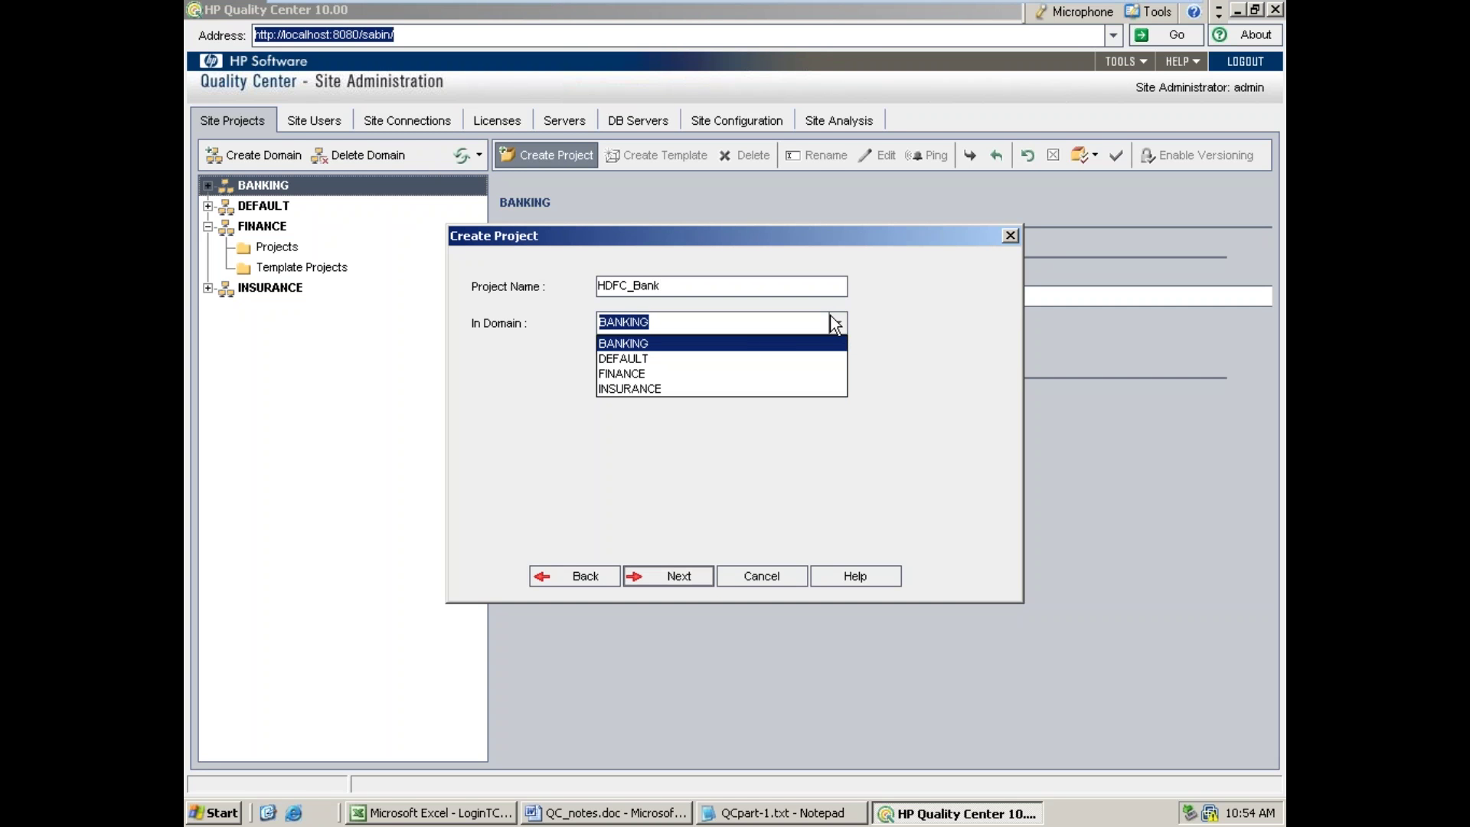
{"action": "left_click", "coordinate": [913, 311]}
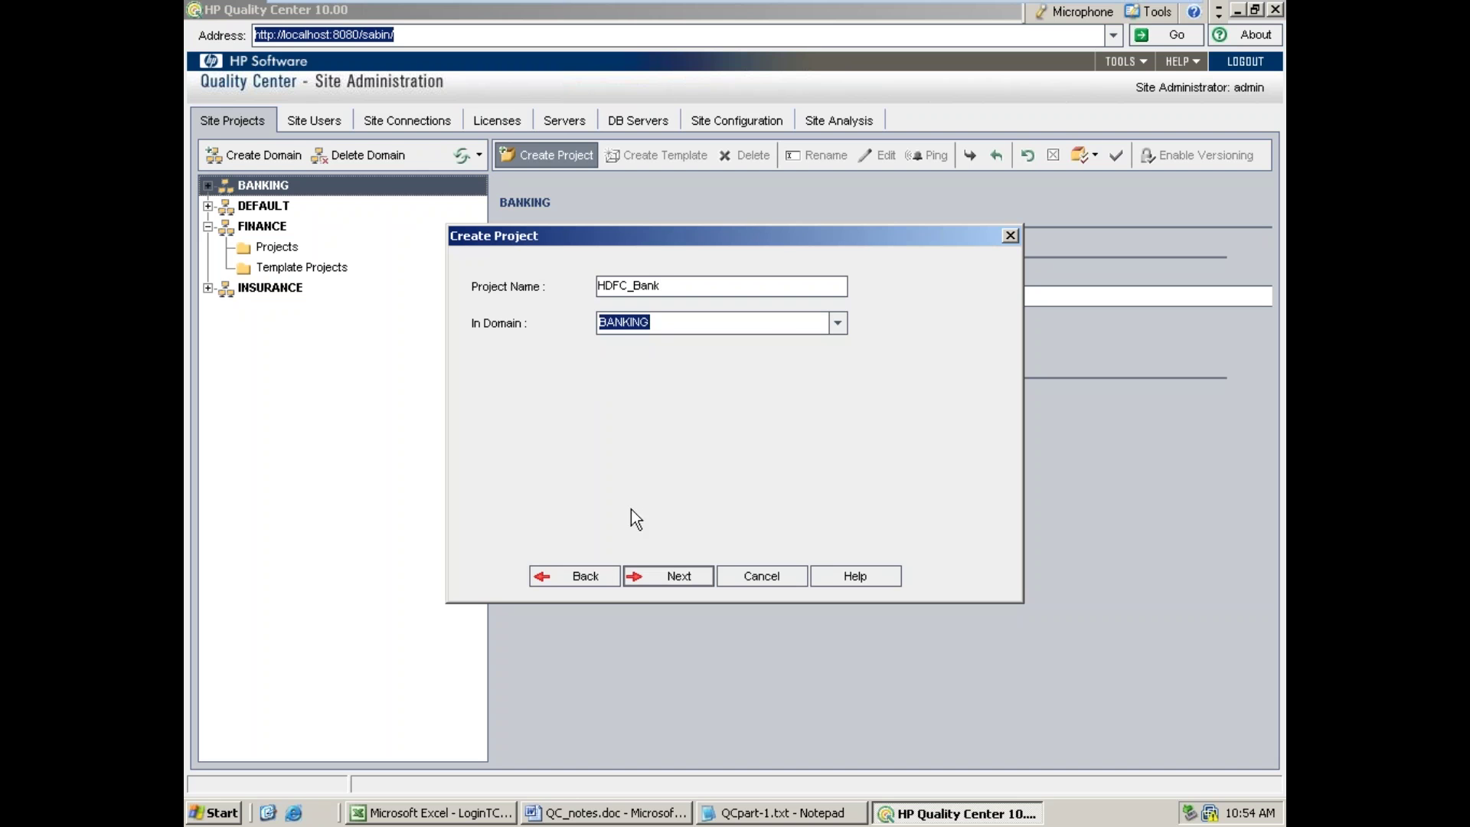
{"action": "left_click", "coordinate": [679, 580]}
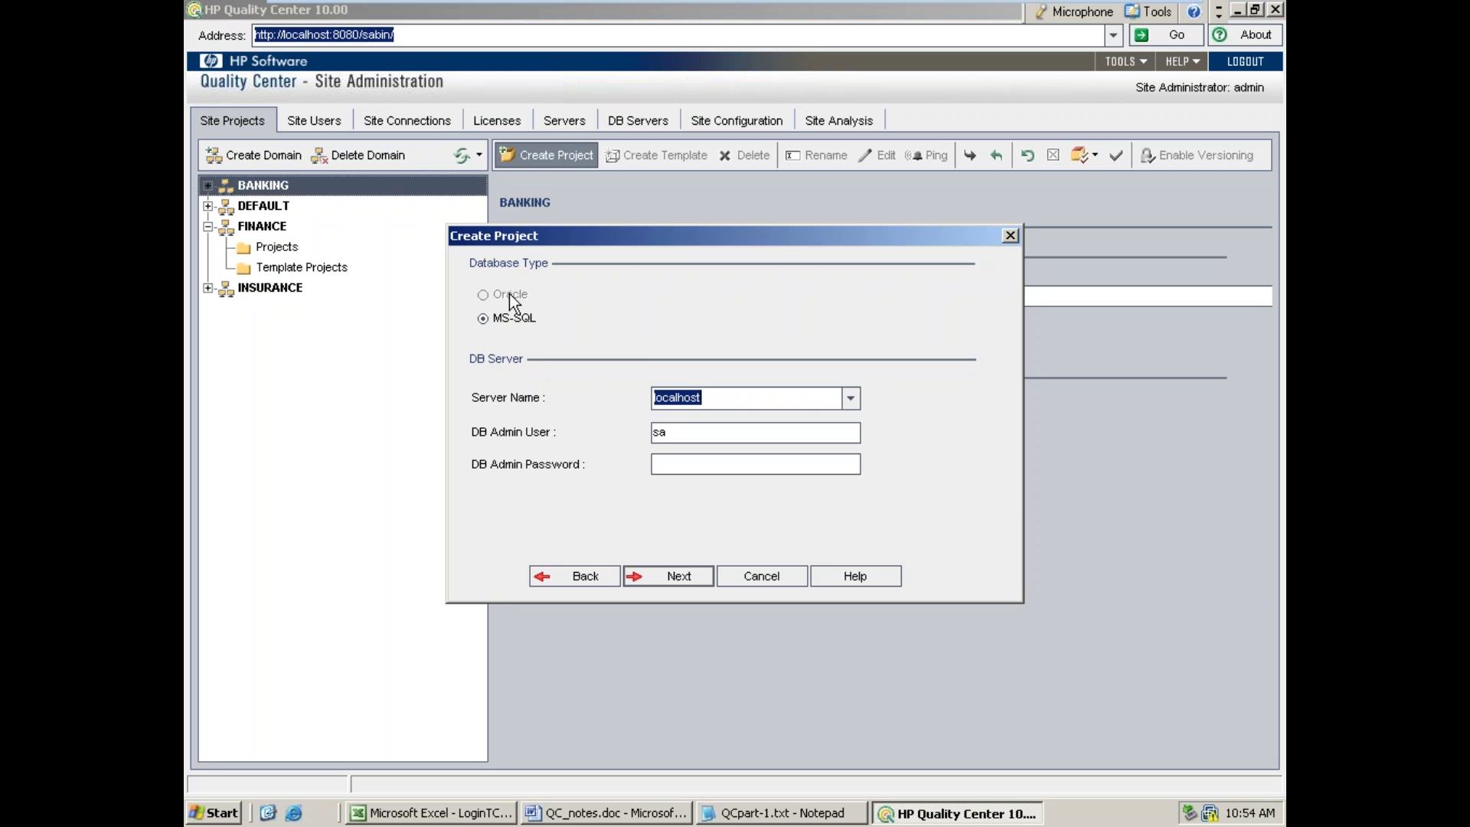
{"action": "left_click", "coordinate": [683, 572]}
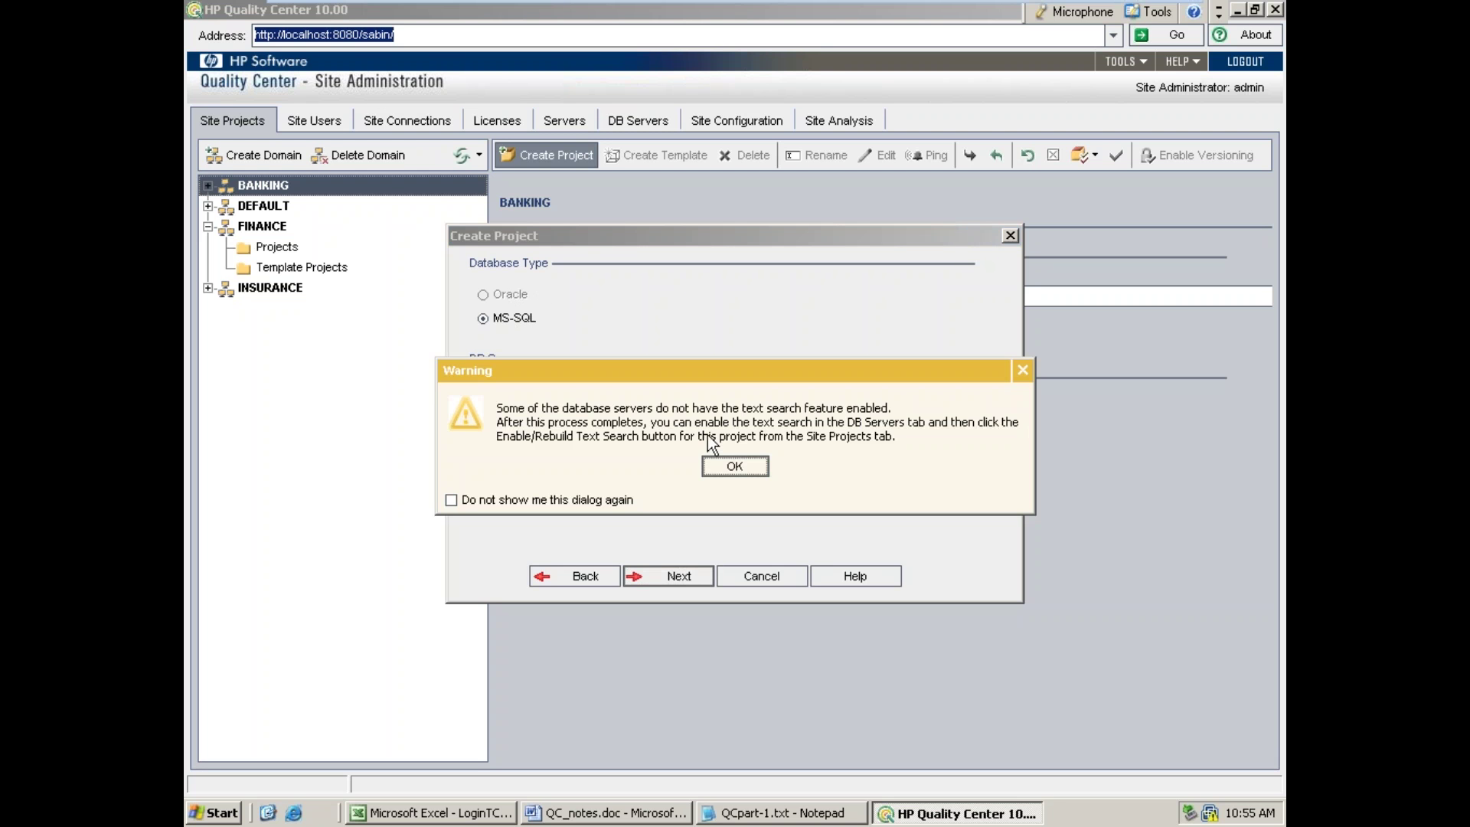
{"action": "left_click", "coordinate": [735, 467]}
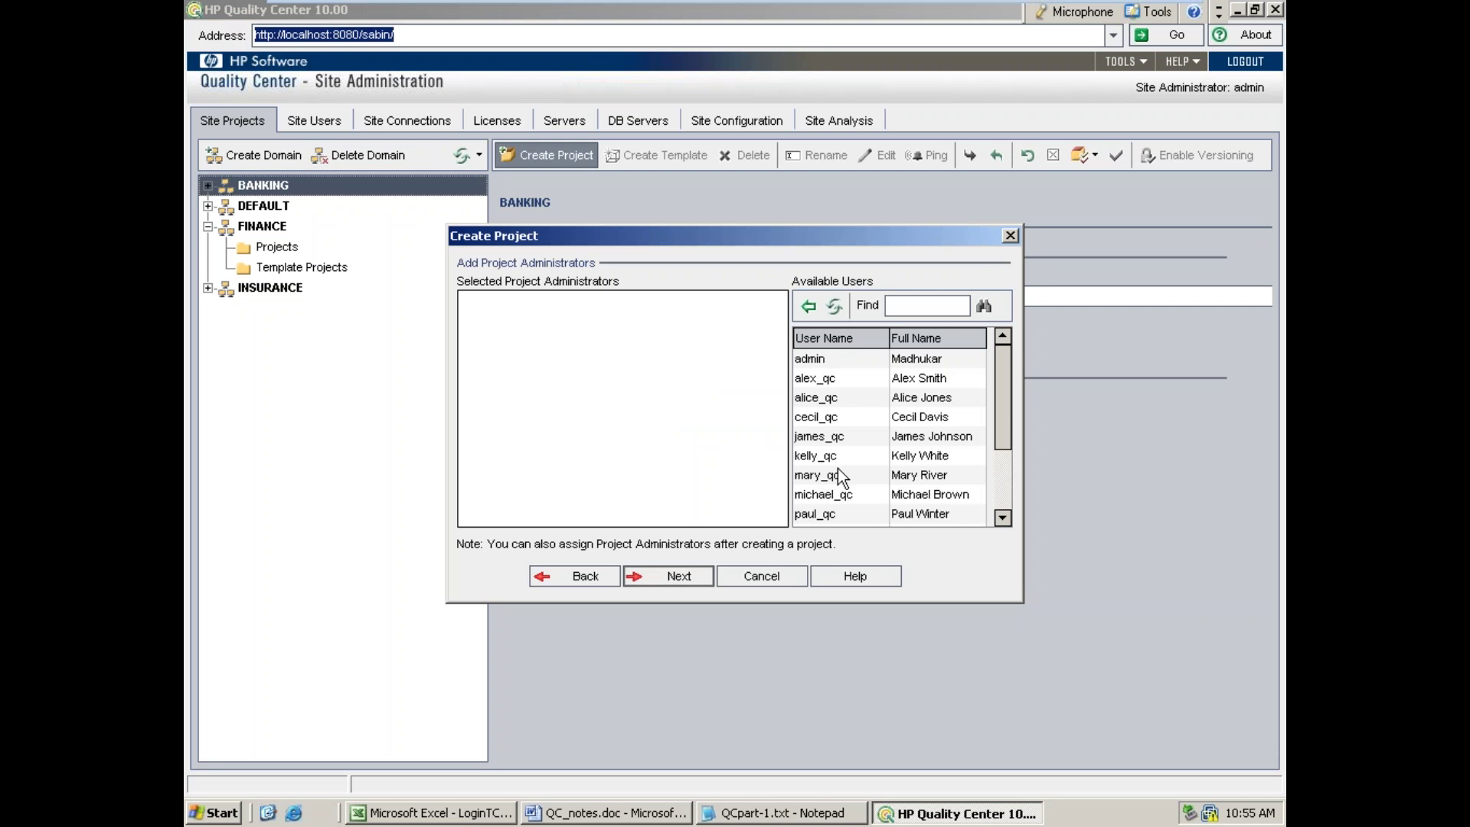
- Look up the project administrator (PA) role among the example users in QCpart-1.txt and return to the Create Project dialog
{"action": "mouse_move", "coordinate": [1002, 405]}
{"action": "left_mouse_down"}
{"action": "mouse_move", "coordinate": [1000, 491]}
{"action": "mouse_move", "coordinate": [991, 400]}
{"action": "left_mouse_up"}
{"action": "left_click", "coordinate": [731, 816]}
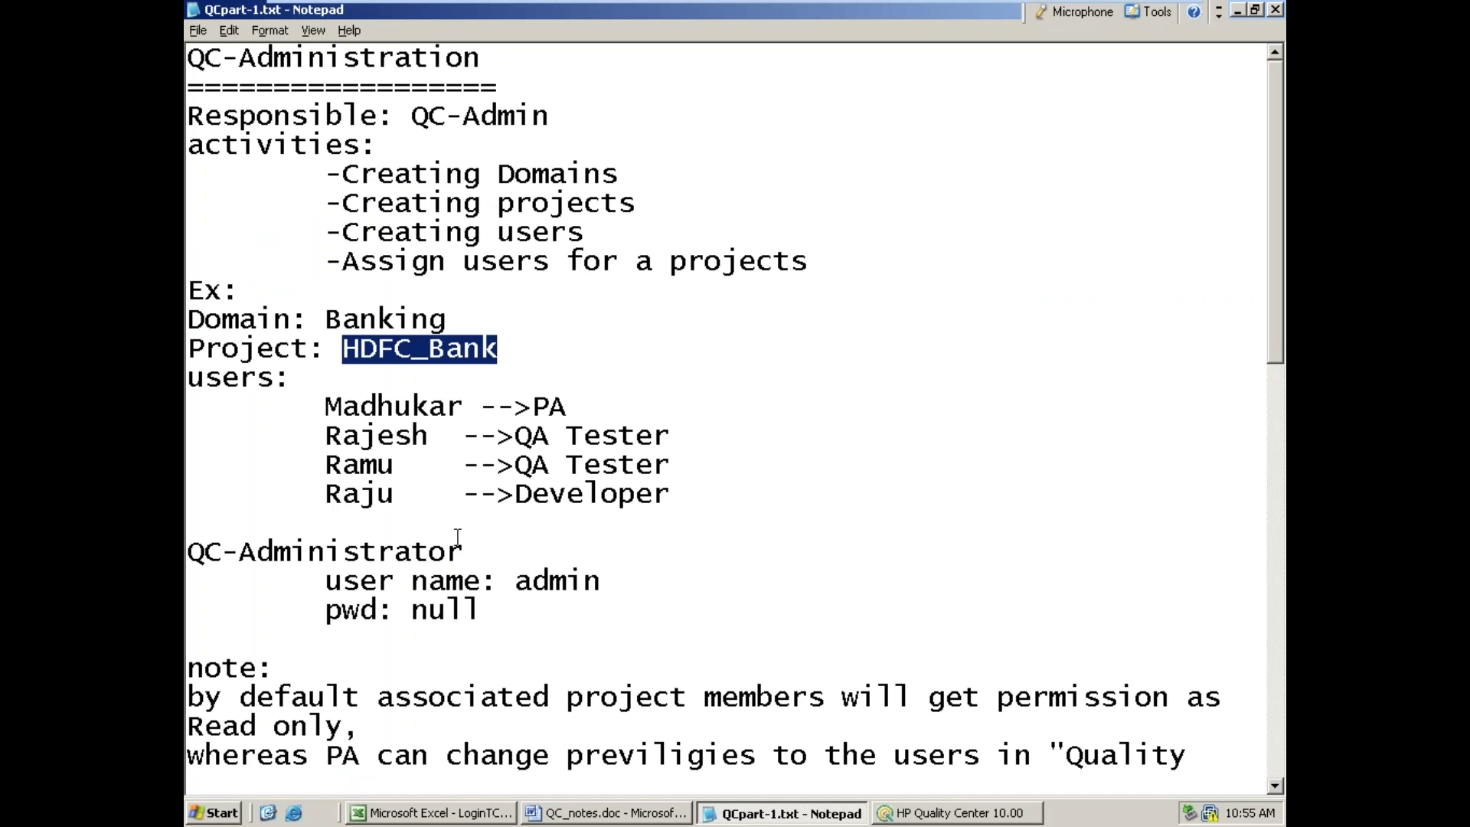
{"action": "left_click_drag", "start_coordinate": [532, 406], "coordinate": [567, 407]}
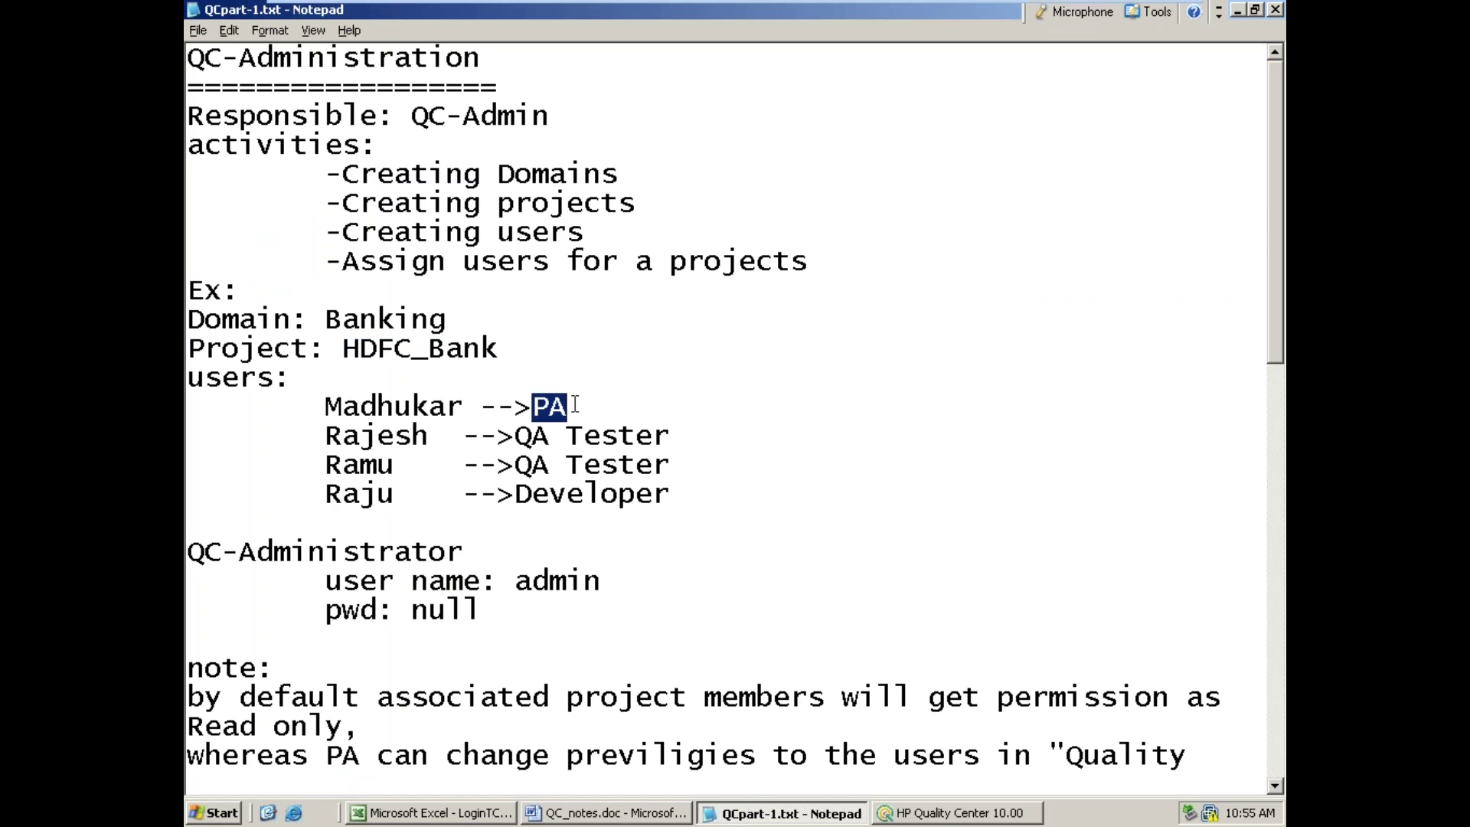
{"action": "left_click", "coordinate": [1238, 10]}
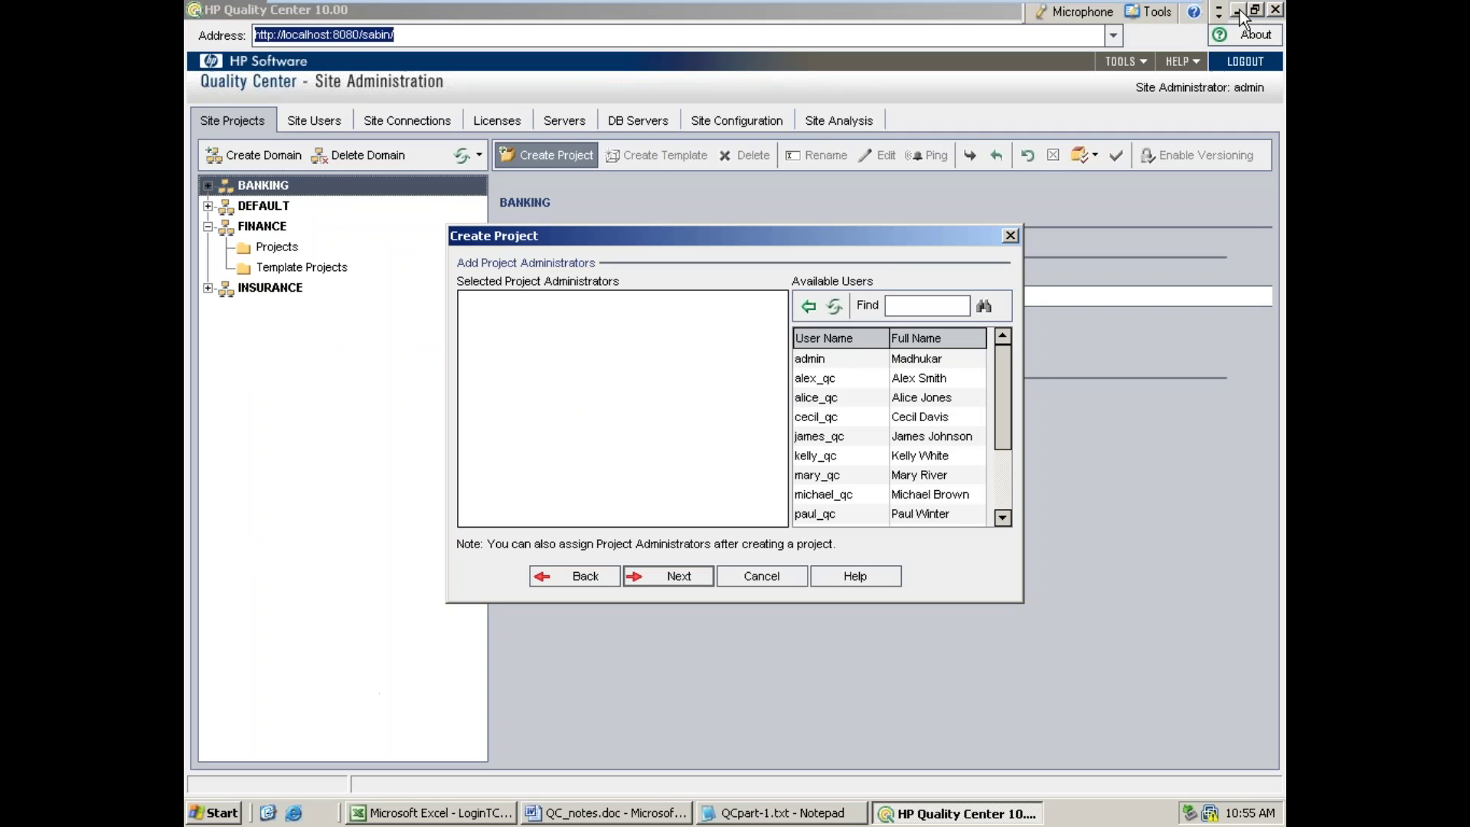
- Review the available users, leave the project administrators unassigned, and create HDFC_Bank as an activated project without versioning
{"action": "left_click", "coordinate": [817, 397]}
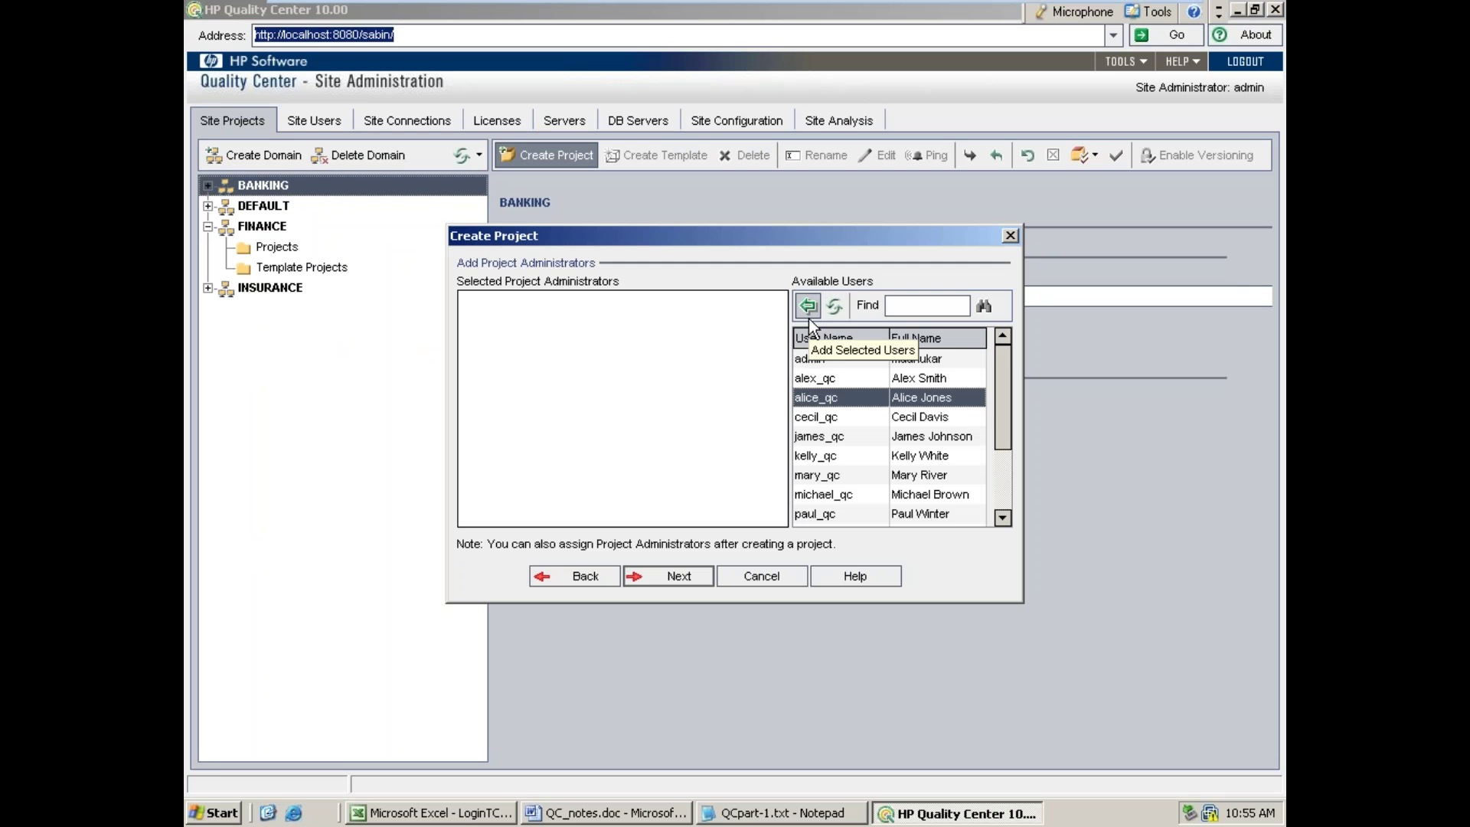
{"action": "left_click_drag", "start_coordinate": [1005, 388], "coordinate": [992, 515]}
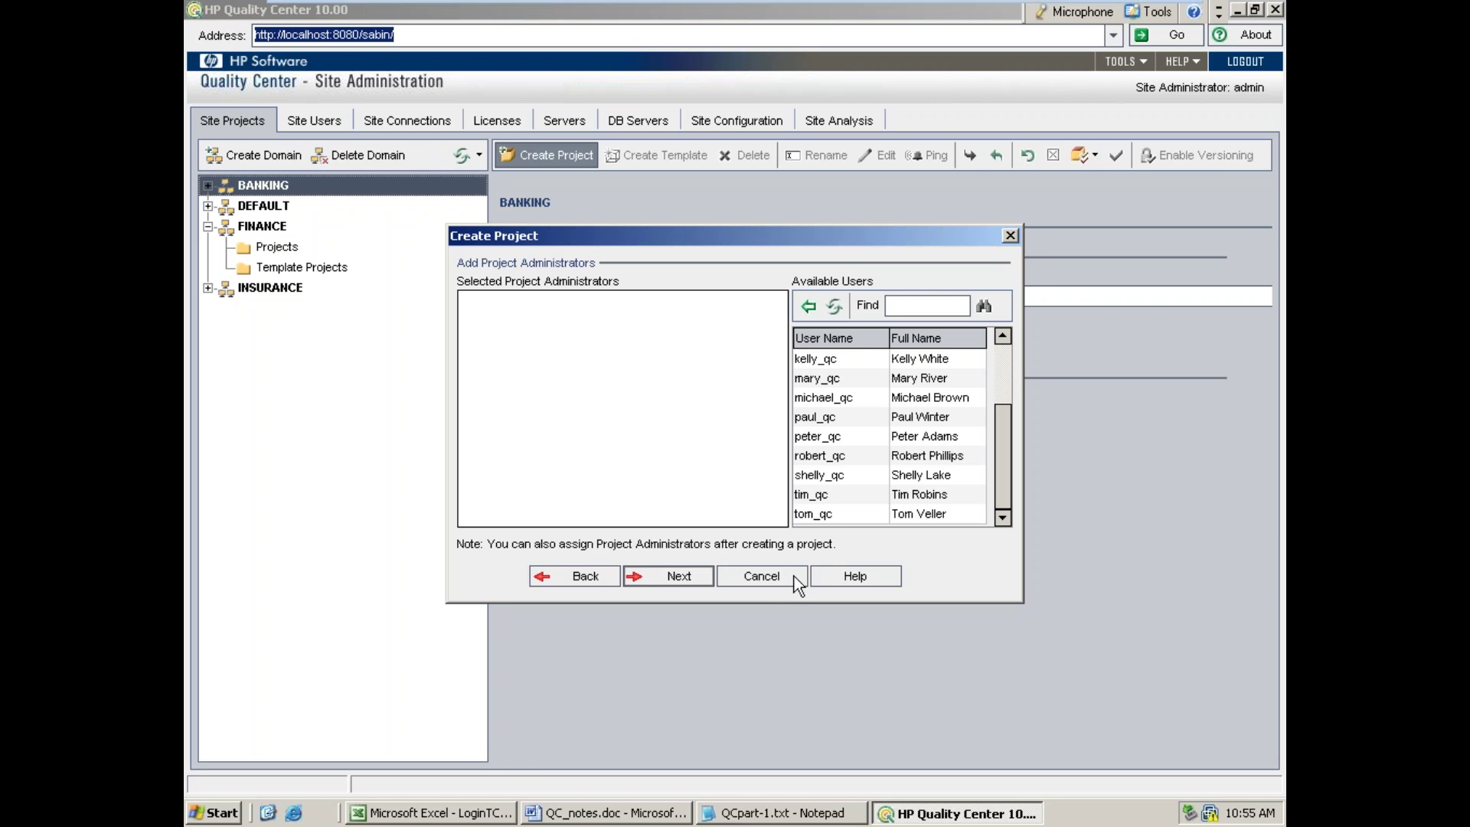
{"action": "left_click", "coordinate": [689, 579]}
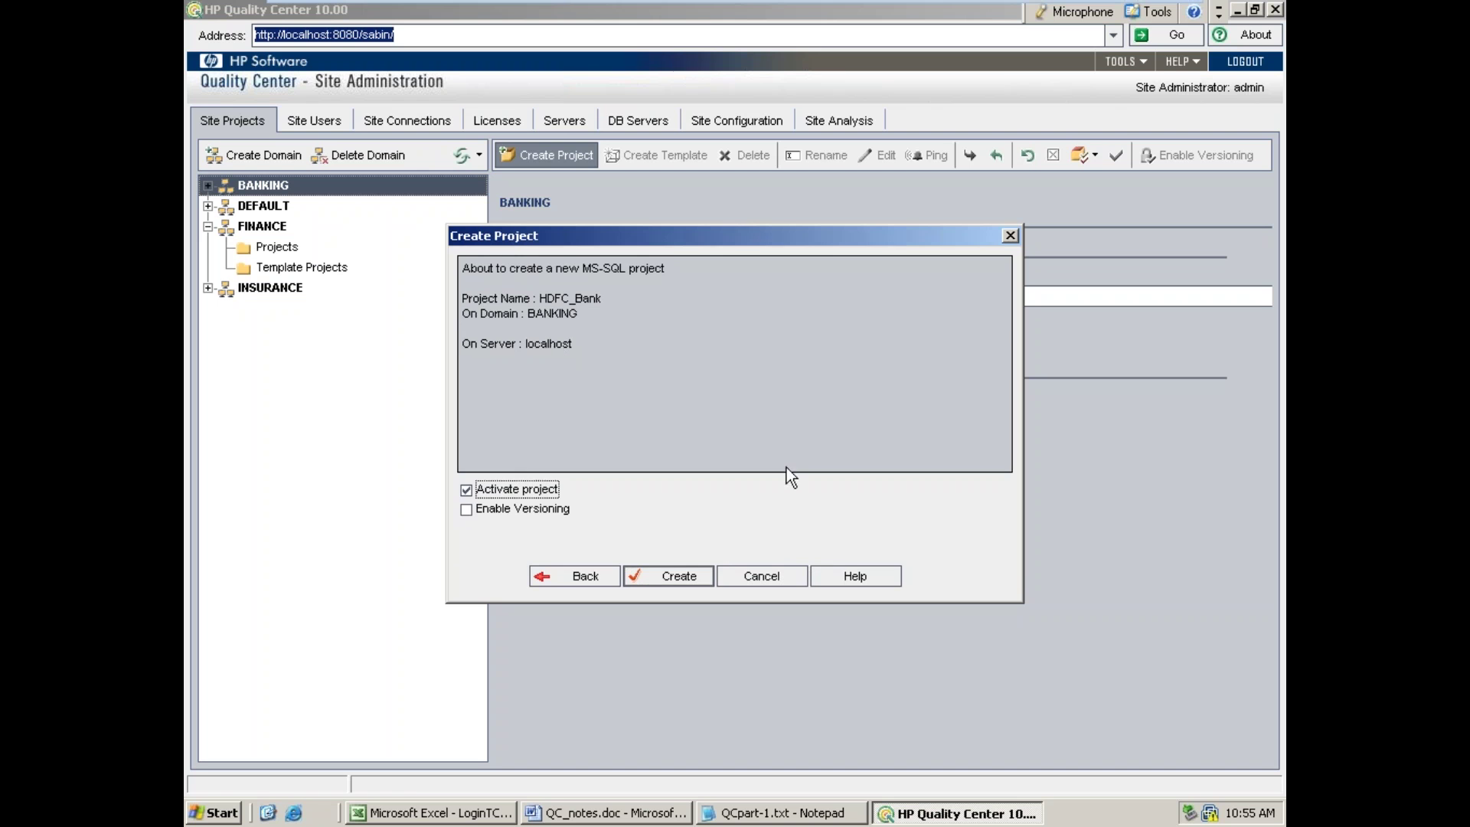
{"action": "left_click", "coordinate": [657, 582]}
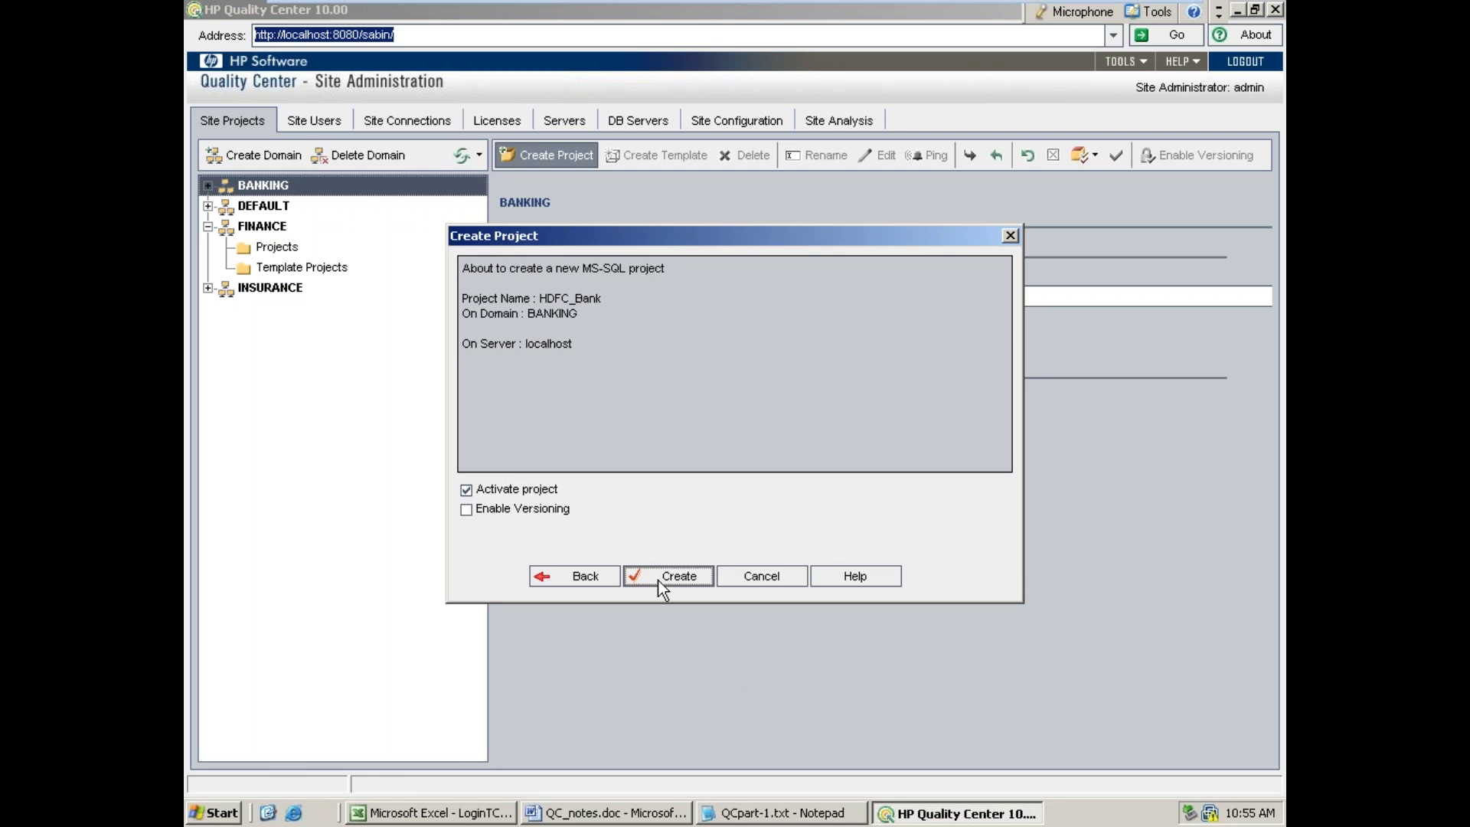
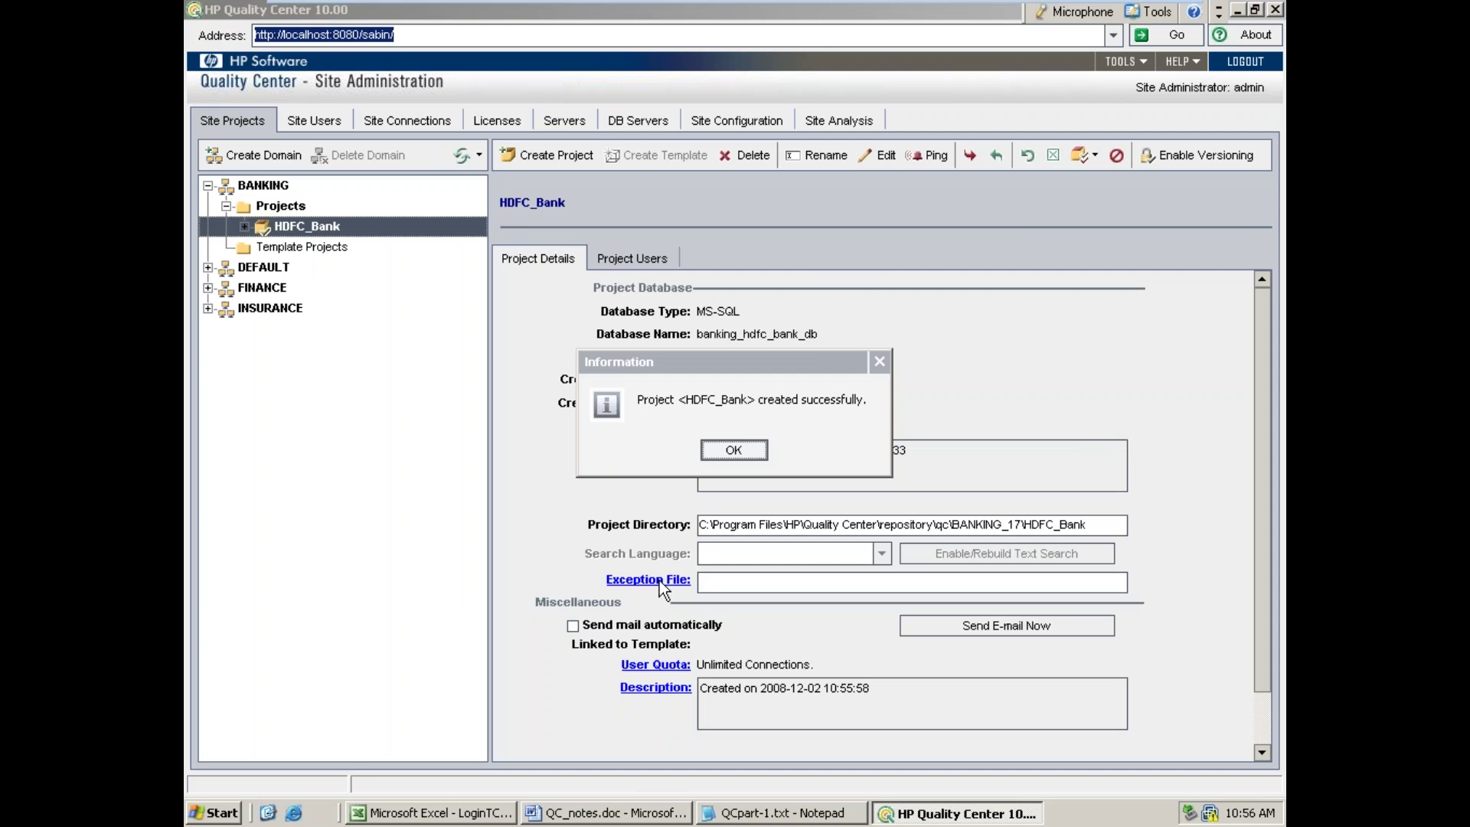
{"action": "left_click", "coordinate": [762, 449]}
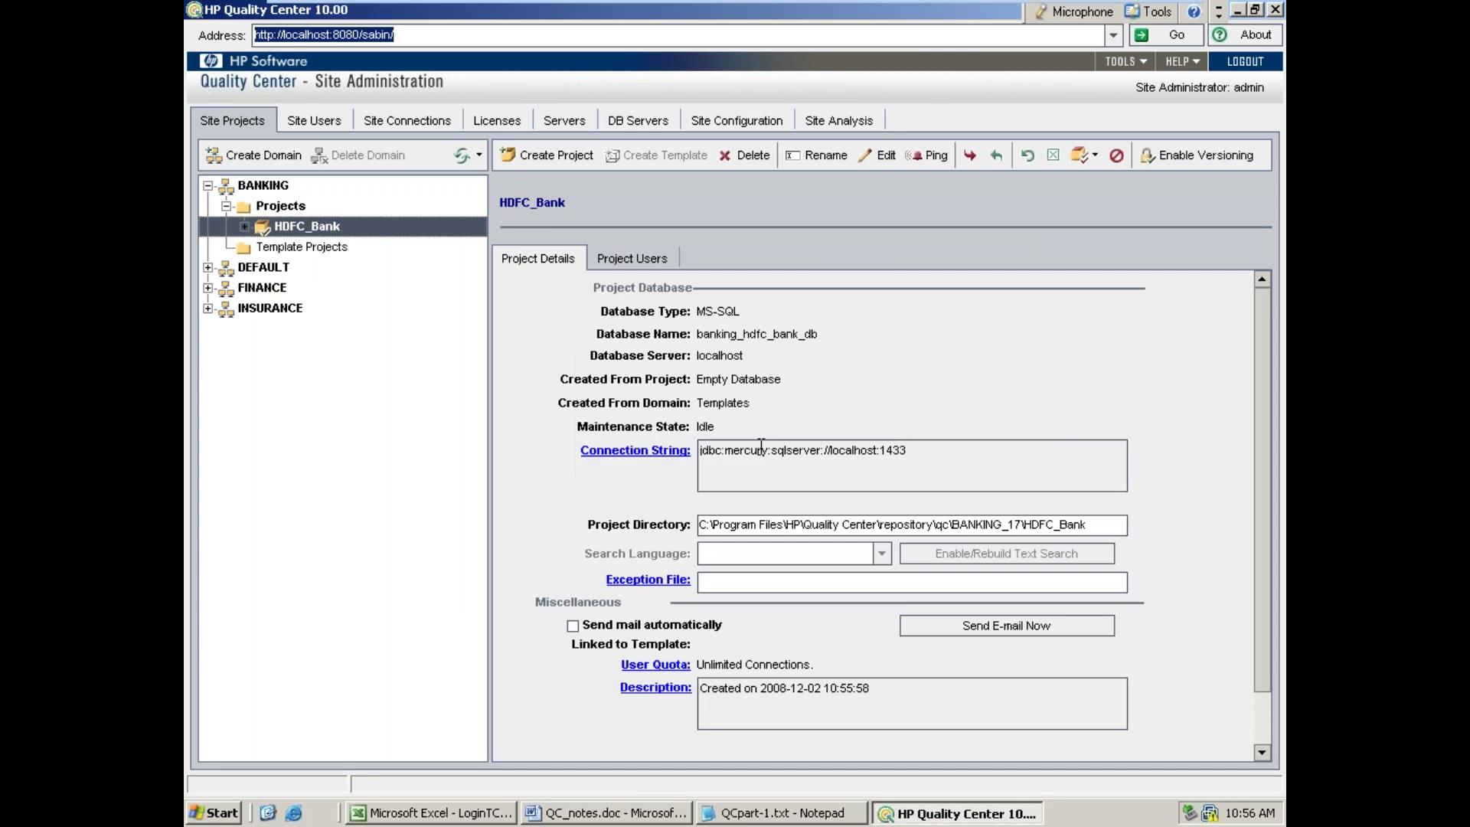
- View the database tables of the HDFC_Bank project, then collapse the BANKING domain
{"action": "left_click", "coordinate": [245, 228]}
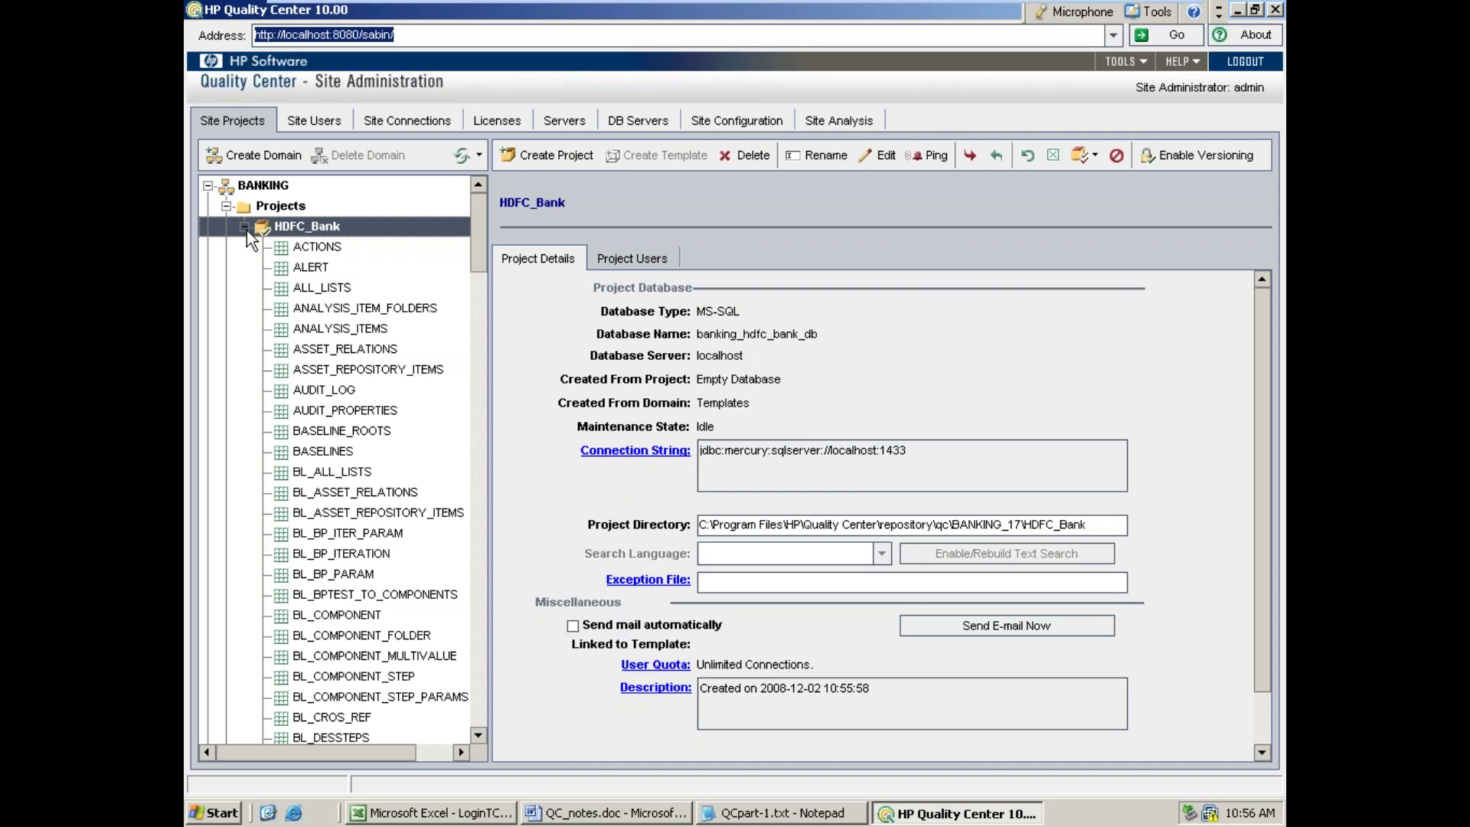
{"action": "left_click", "coordinate": [244, 227]}
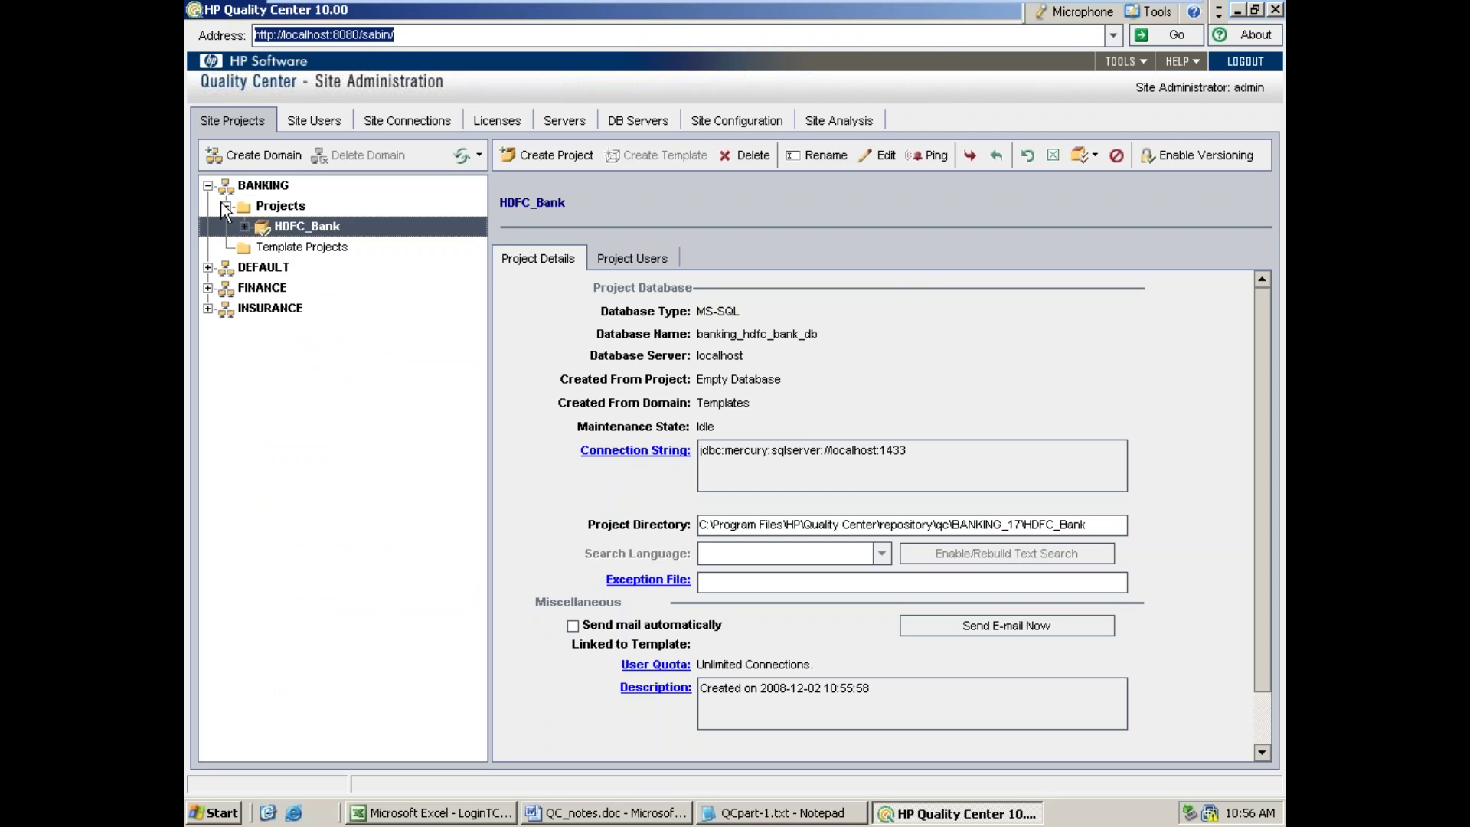
{"action": "left_click", "coordinate": [227, 206]}
{"action": "left_click", "coordinate": [207, 186]}
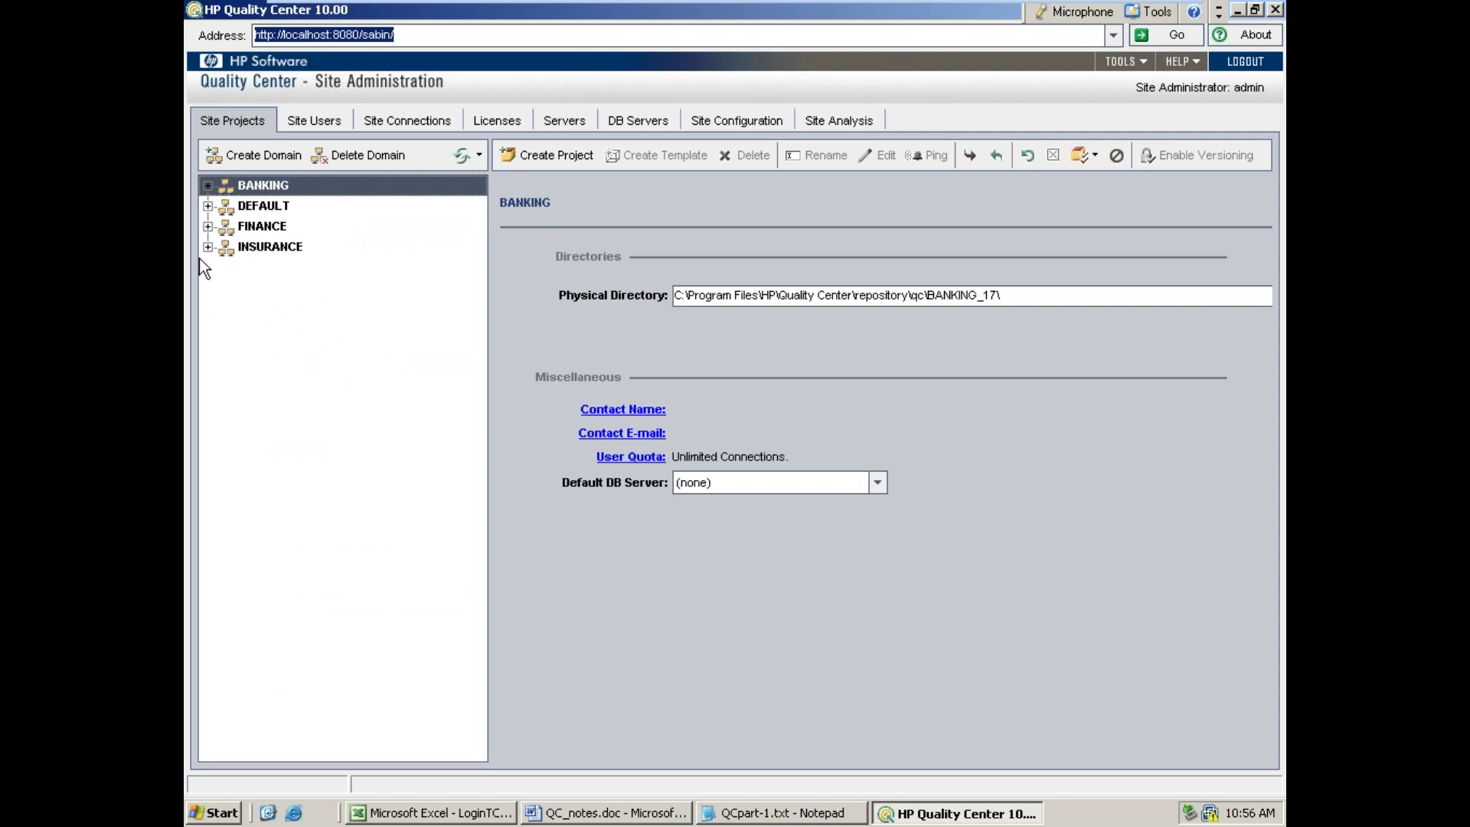
- Open the BUG table of the QualityCenter_Demo project in the DEFAULT domain
{"action": "left_click", "coordinate": [207, 206]}
{"action": "left_click", "coordinate": [227, 226]}
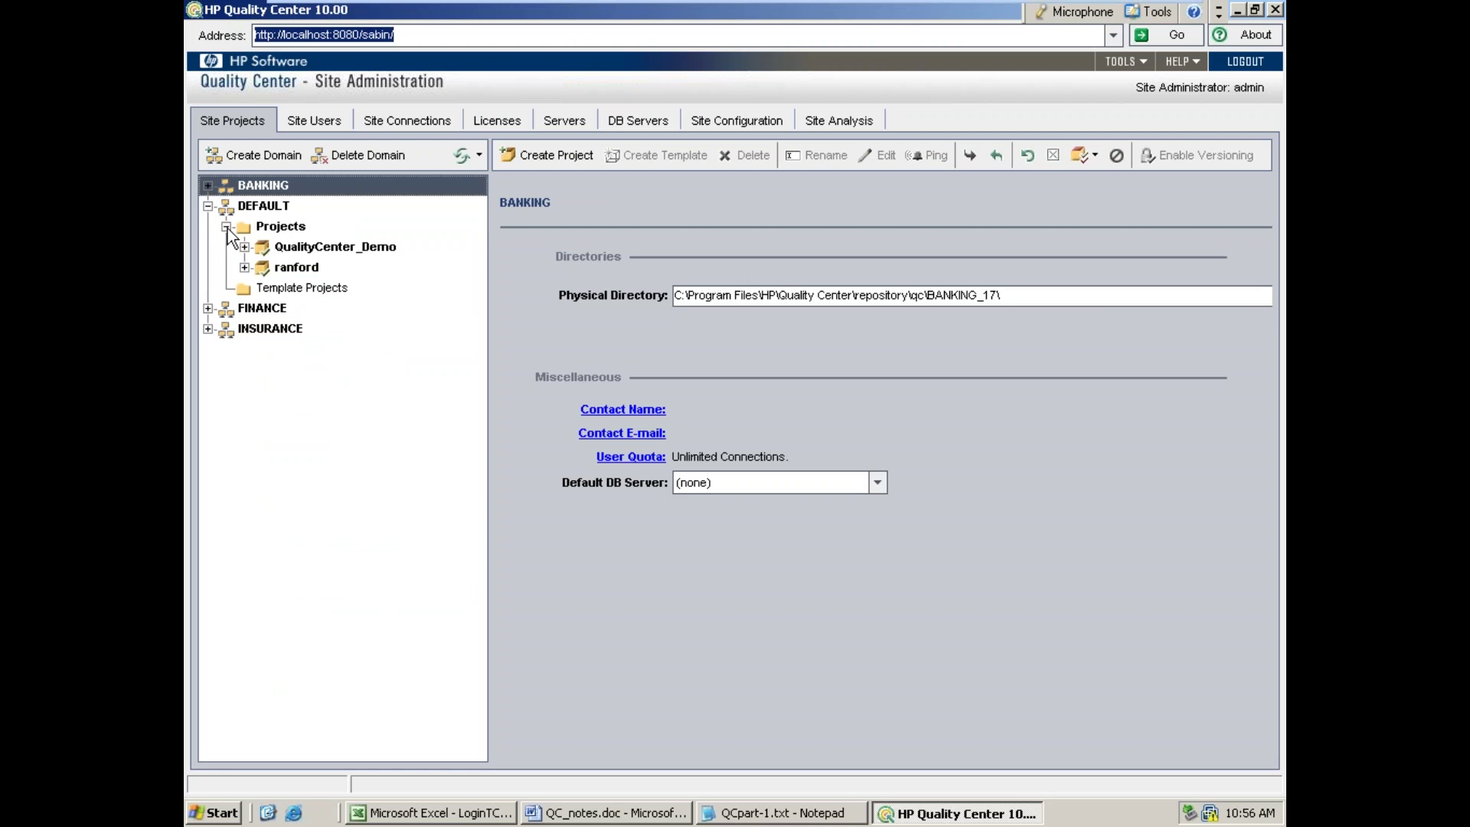
{"action": "left_click", "coordinate": [243, 246]}
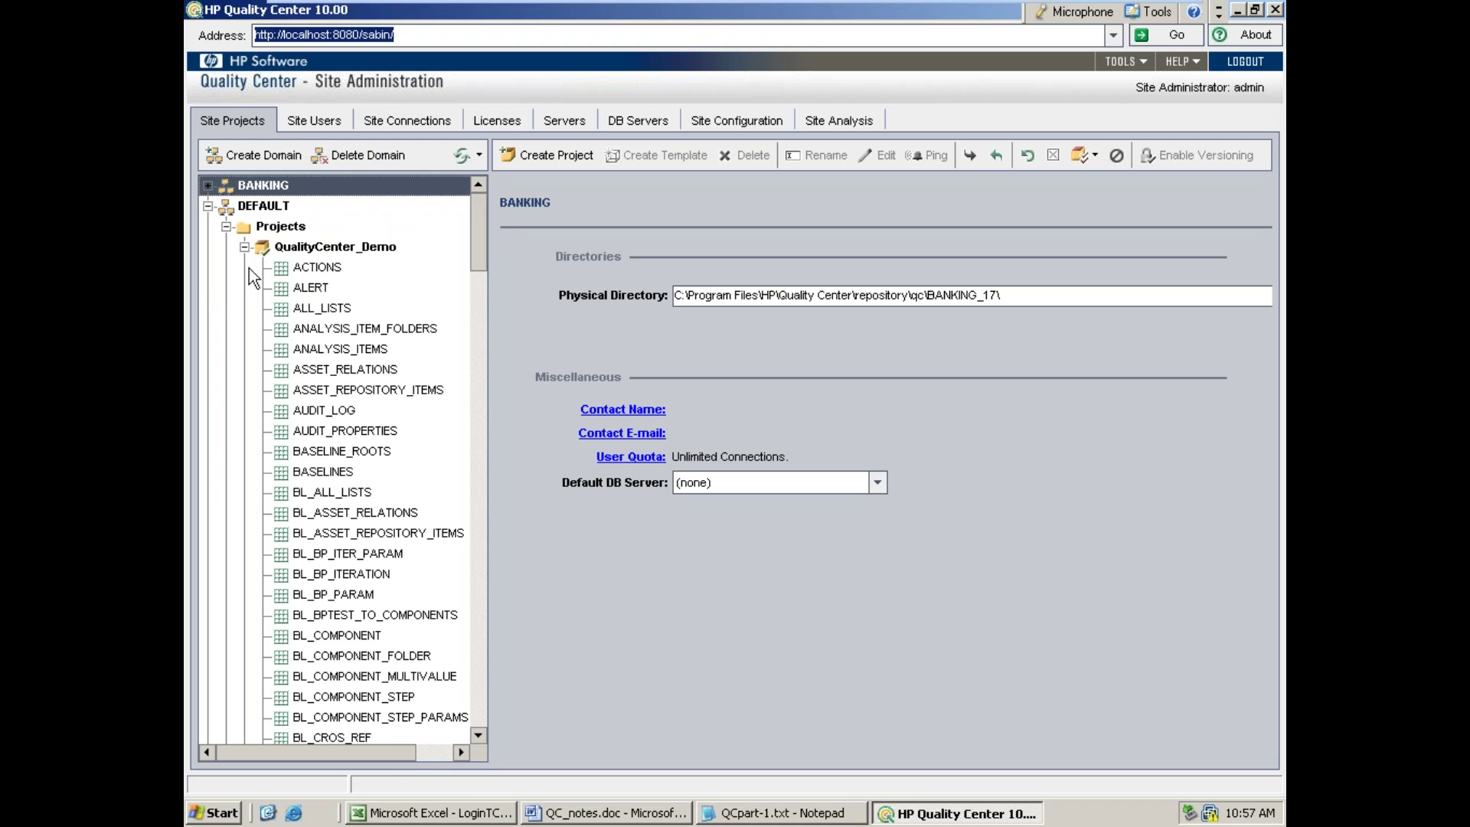
{"action": "left_click_drag", "start_coordinate": [476, 225], "coordinate": [493, 351]}
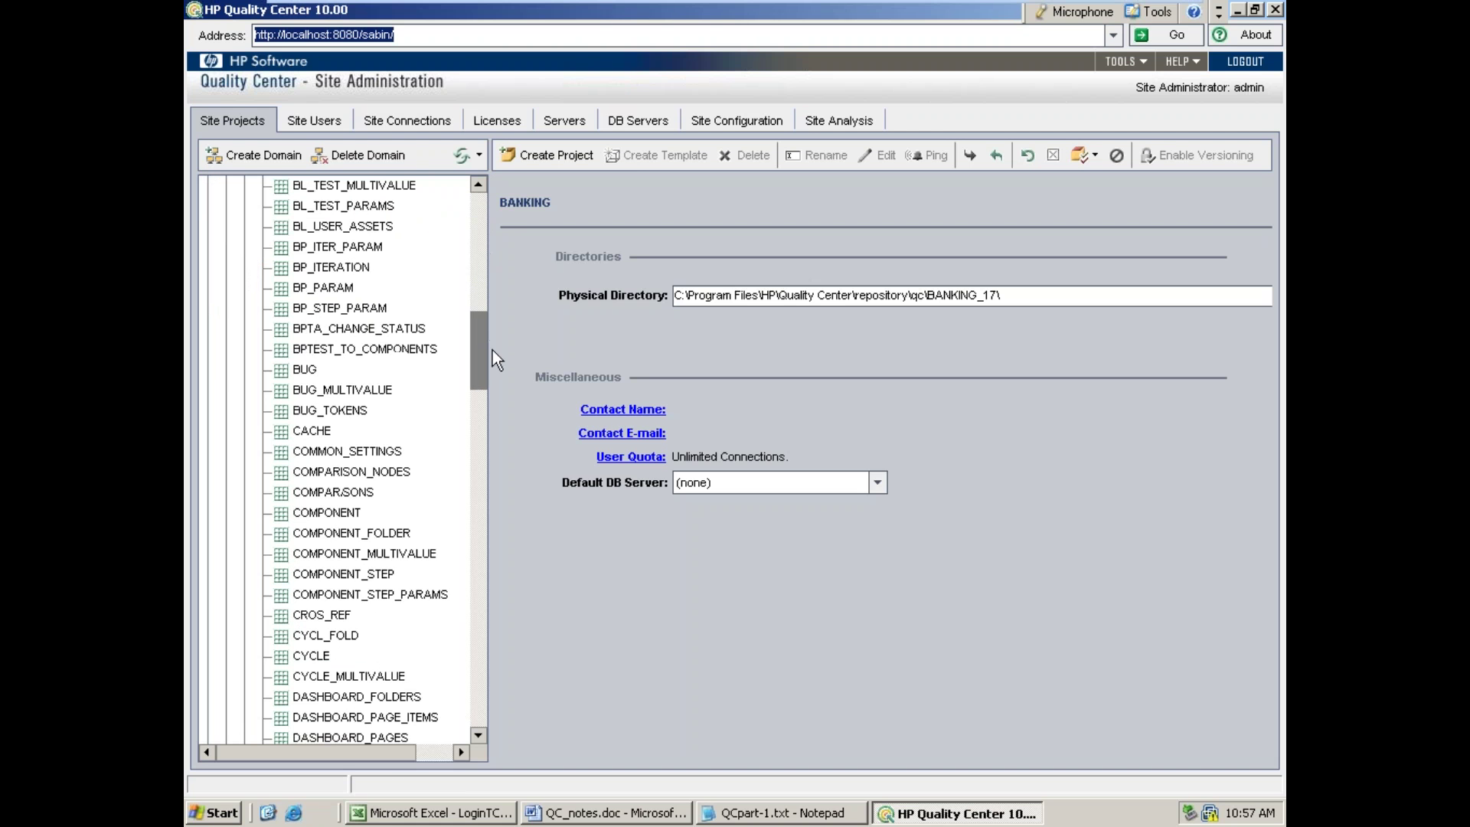
{"action": "left_click", "coordinate": [298, 371]}
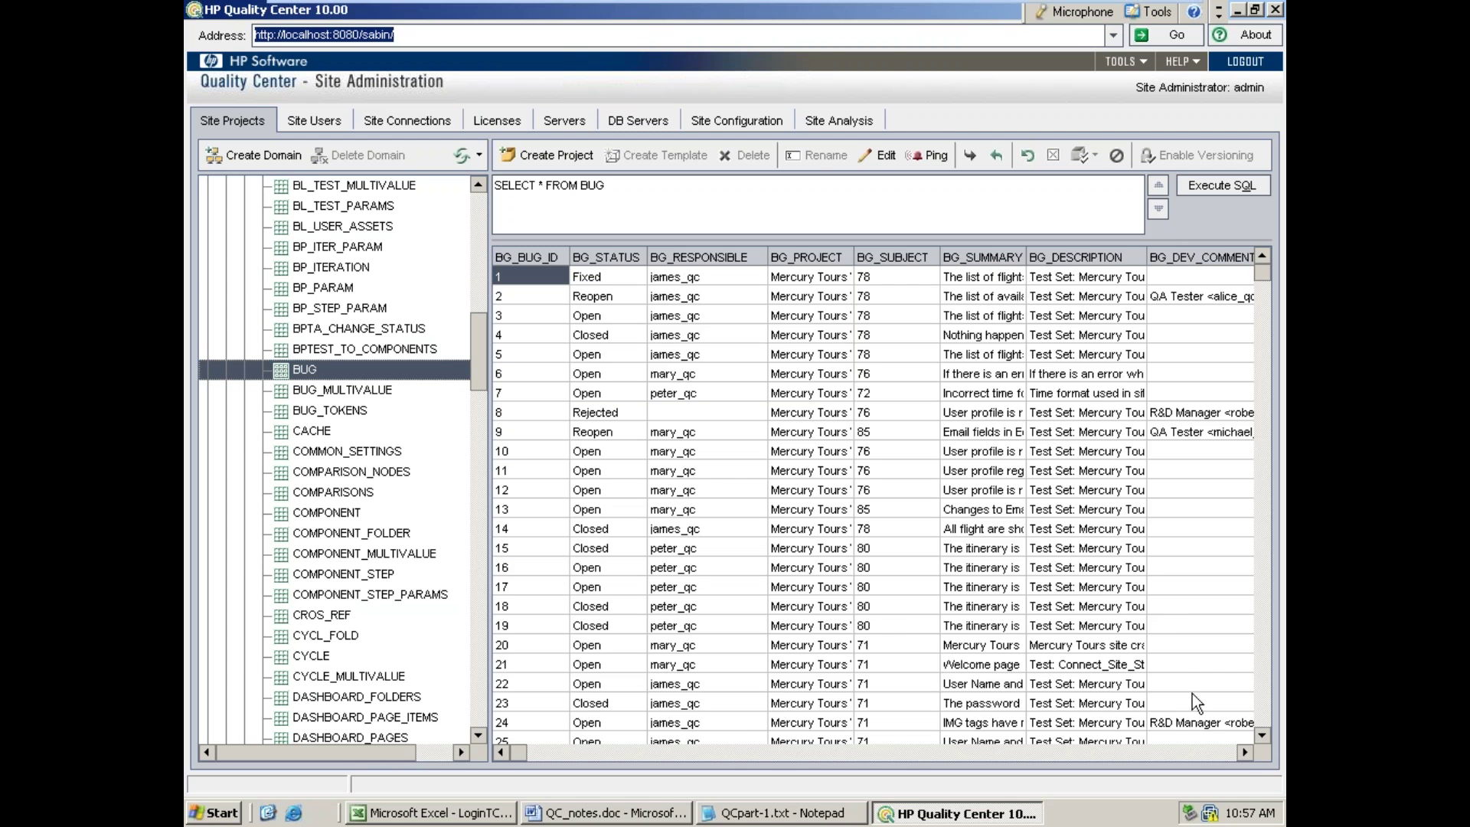
- Examine the BUG table's columns, from severity and priority through detection details, fix times, closing date and user-defined fields
{"action": "left_click", "coordinate": [1244, 752]}
{"action": "left_click", "coordinate": [1245, 753]}
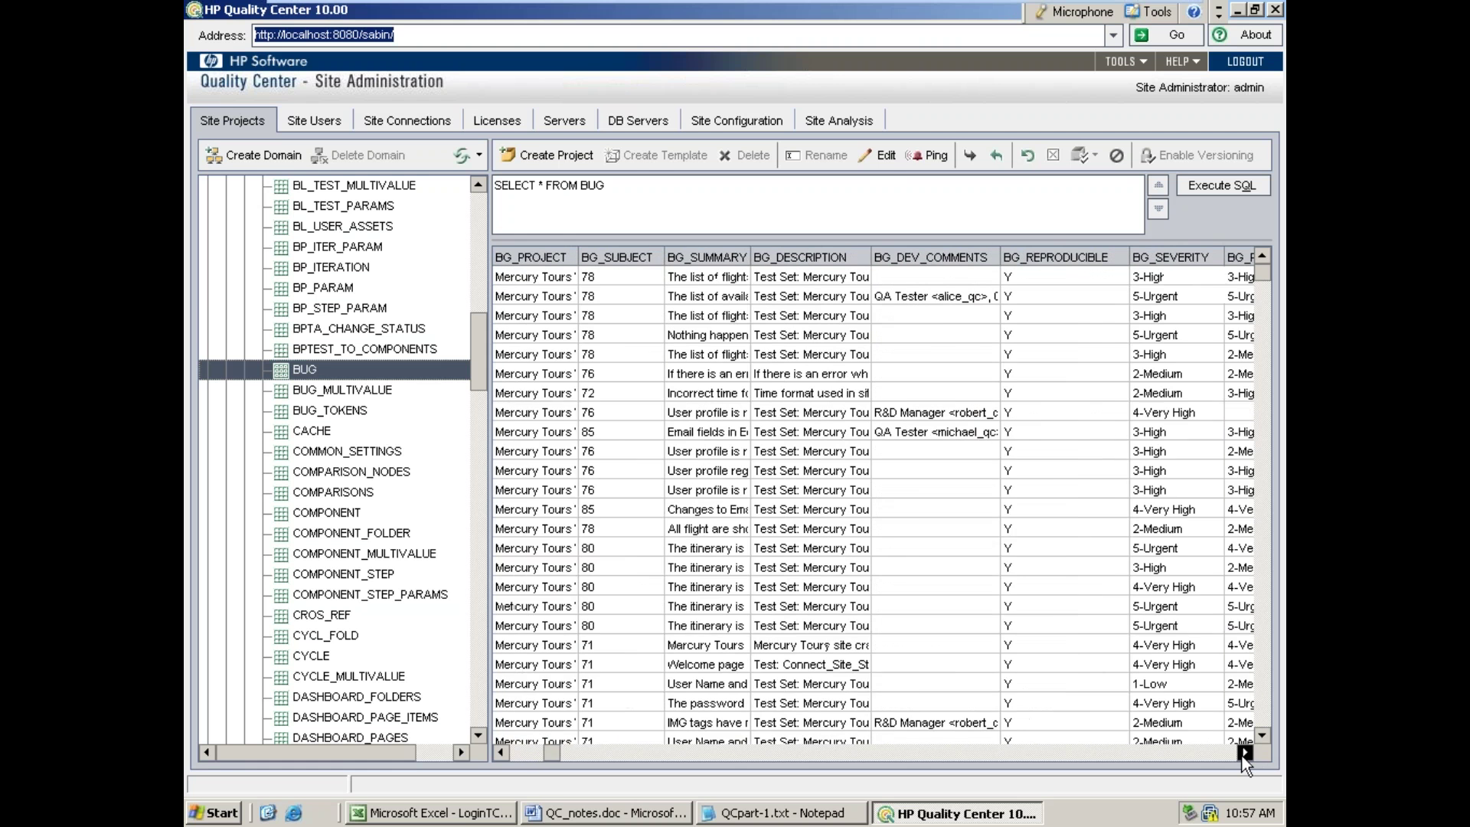
{"action": "left_click", "coordinate": [1244, 753]}
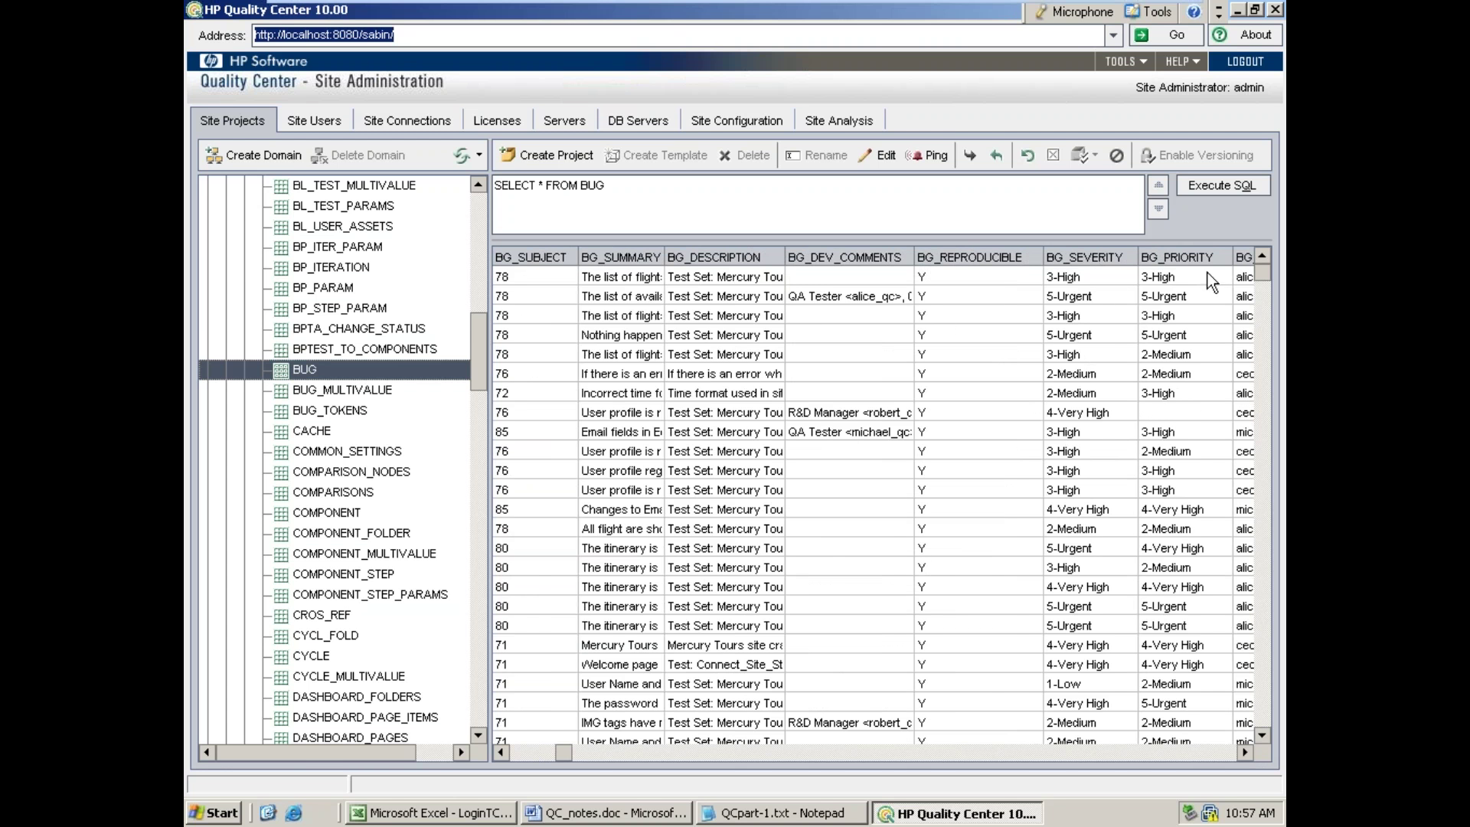
{"action": "left_click", "coordinate": [1244, 751]}
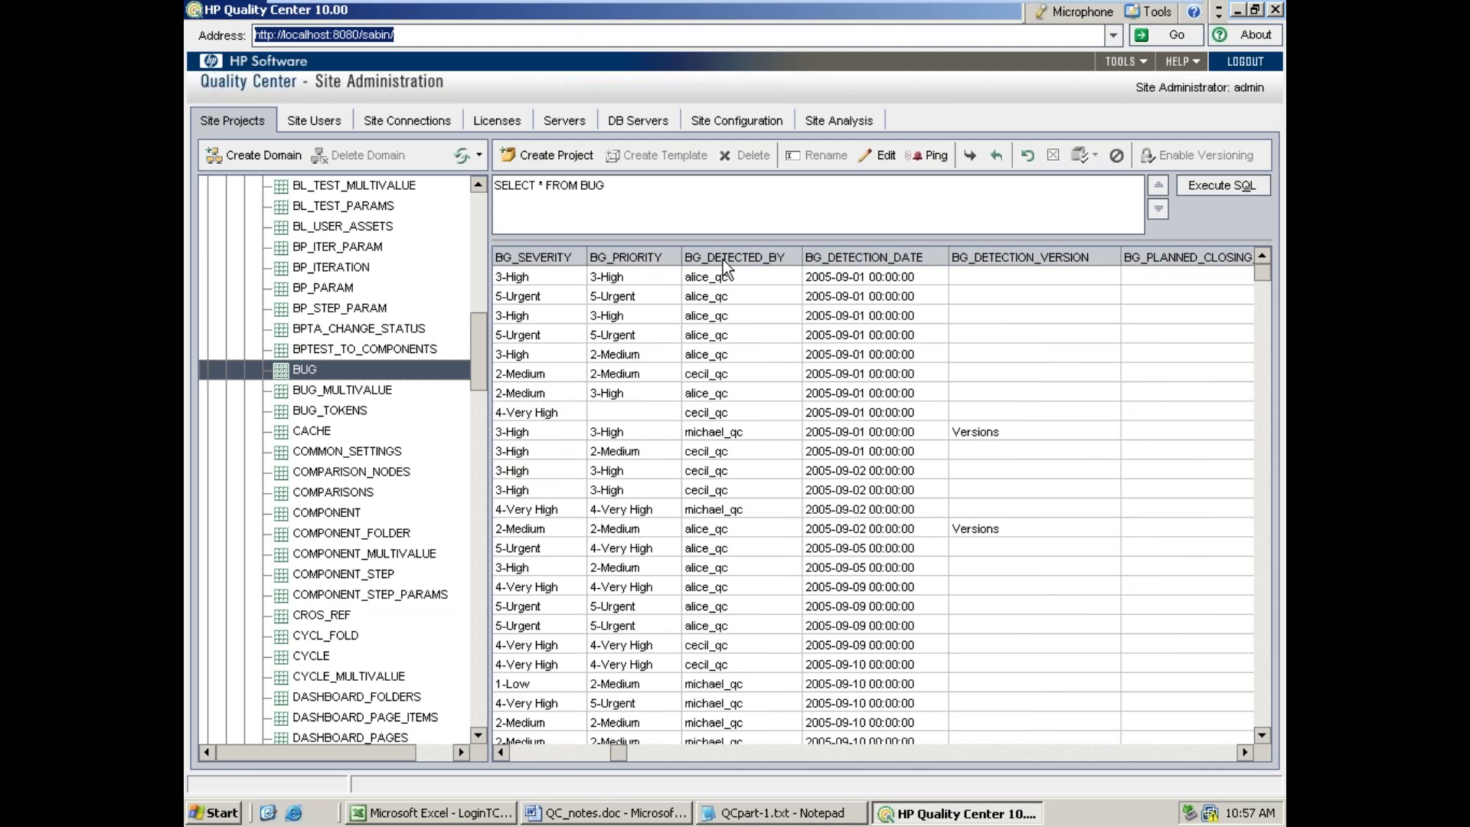
{"action": "left_click", "coordinate": [1250, 755]}
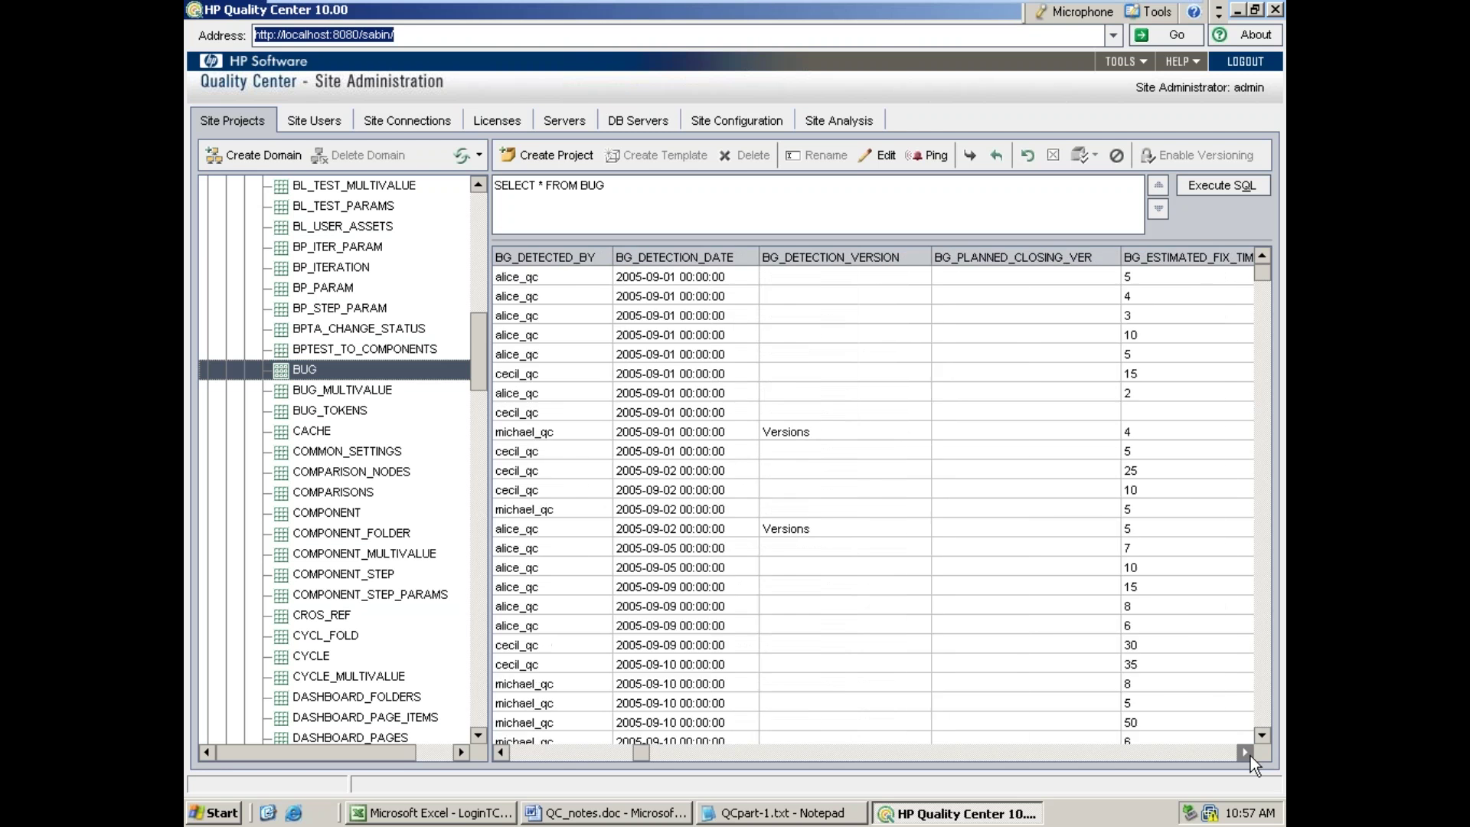
{"action": "left_click", "coordinate": [1251, 756]}
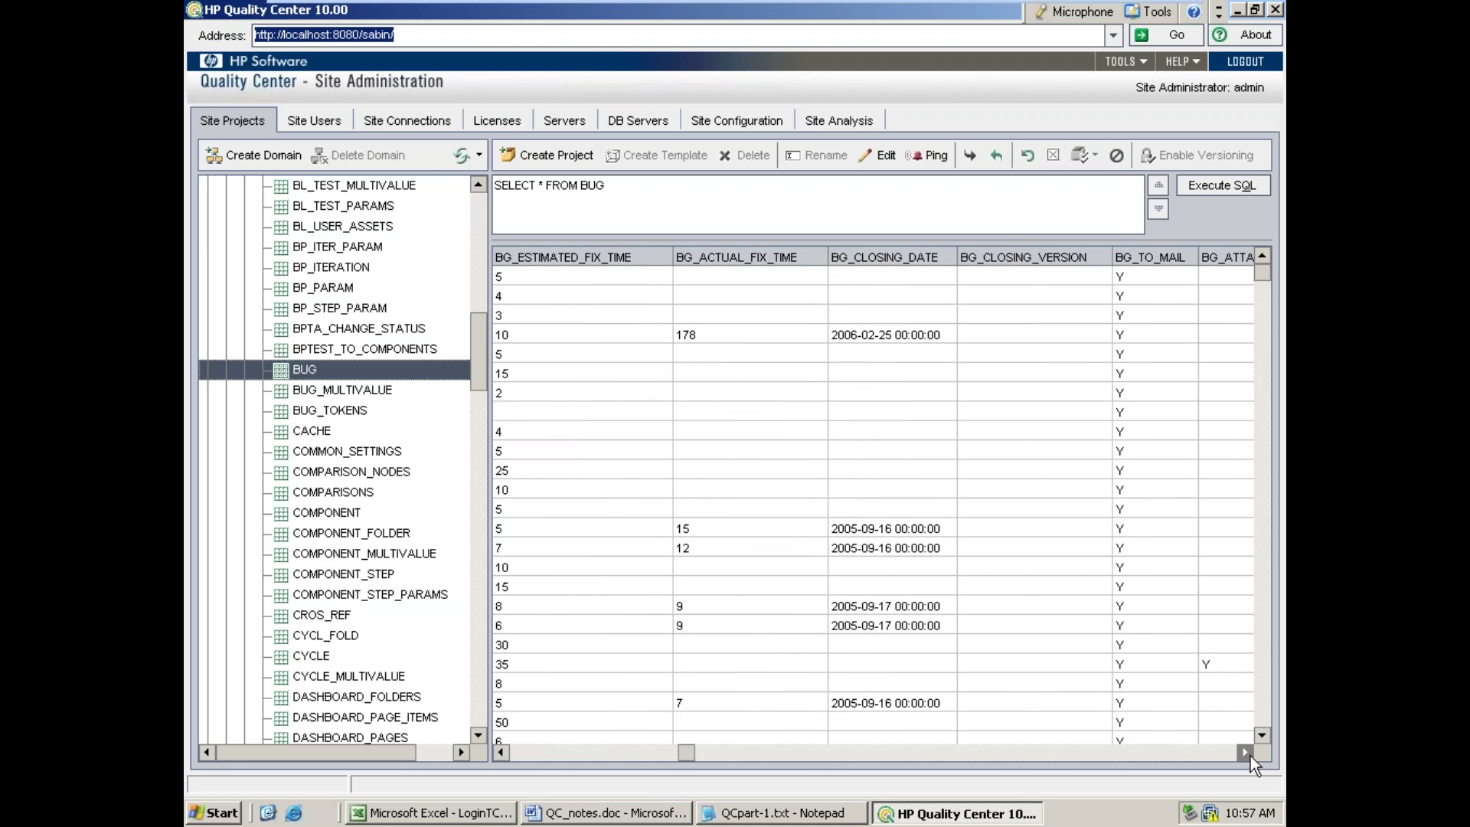
{"action": "left_click", "coordinate": [1251, 756]}
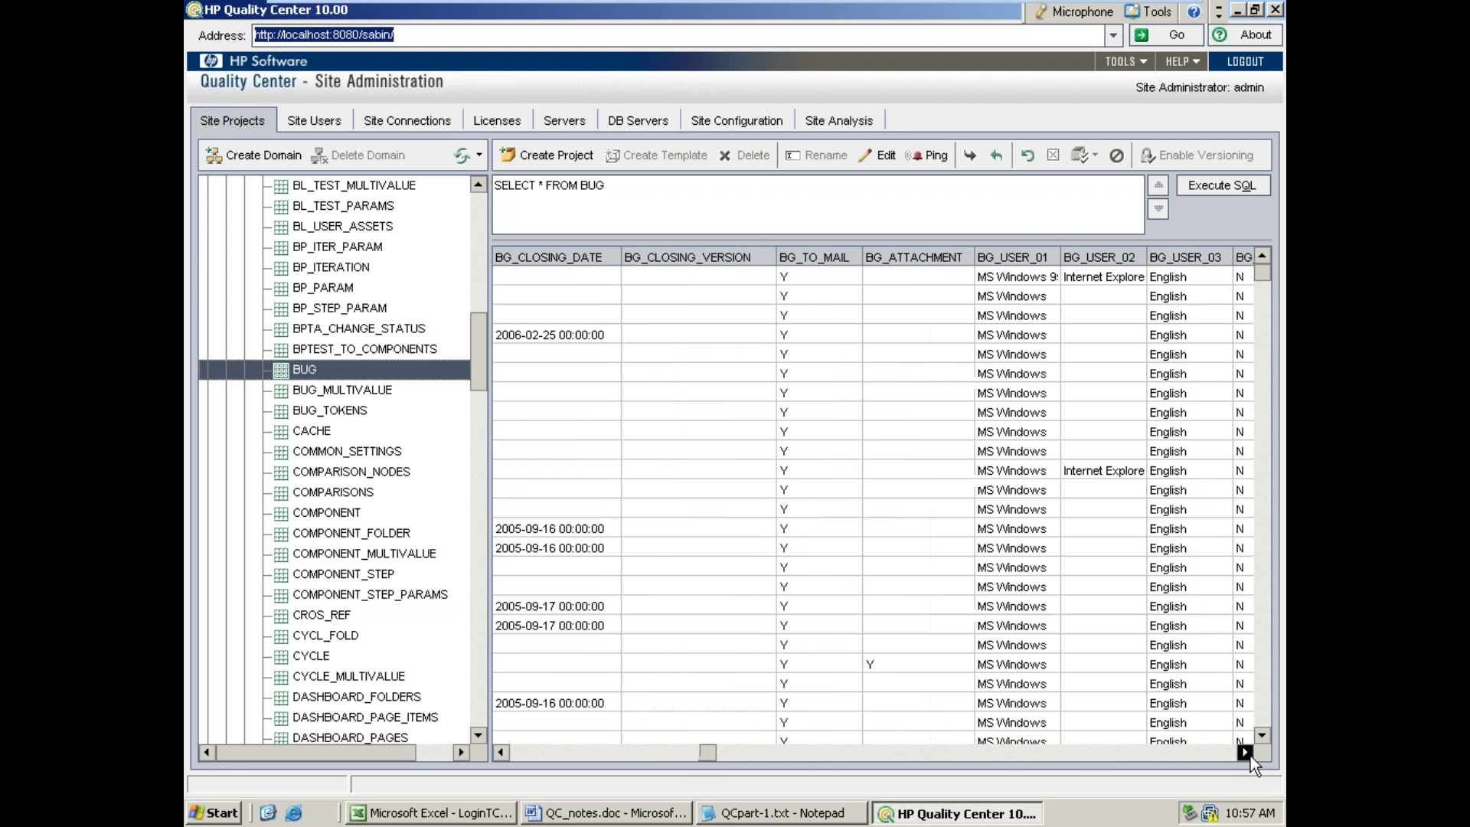
- Examine the BUG table's user-defined field columns, then go back to the first columns and check the bug status values
{"action": "left_click", "coordinate": [1251, 756]}
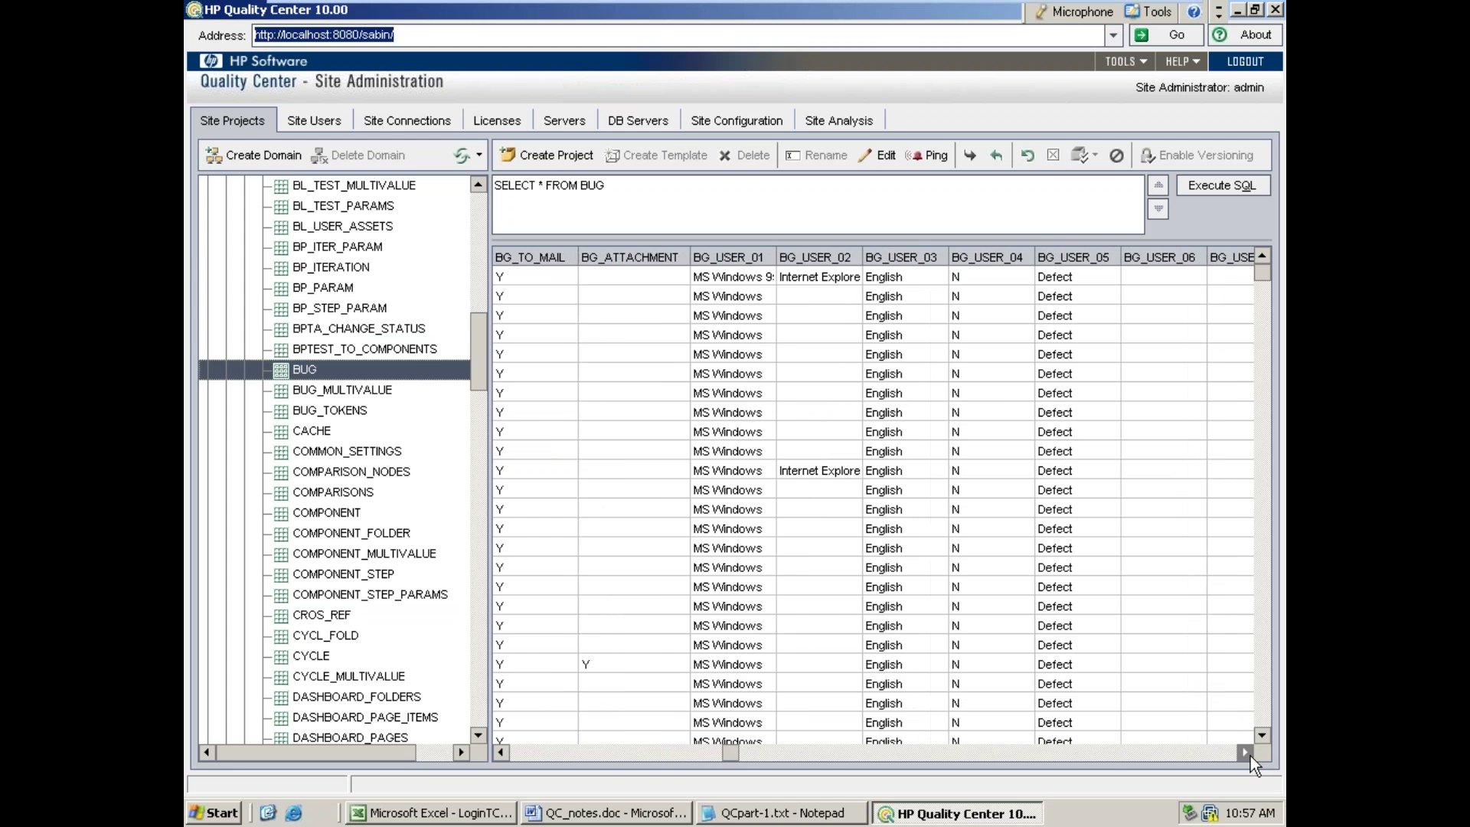
{"action": "left_click", "coordinate": [1252, 756]}
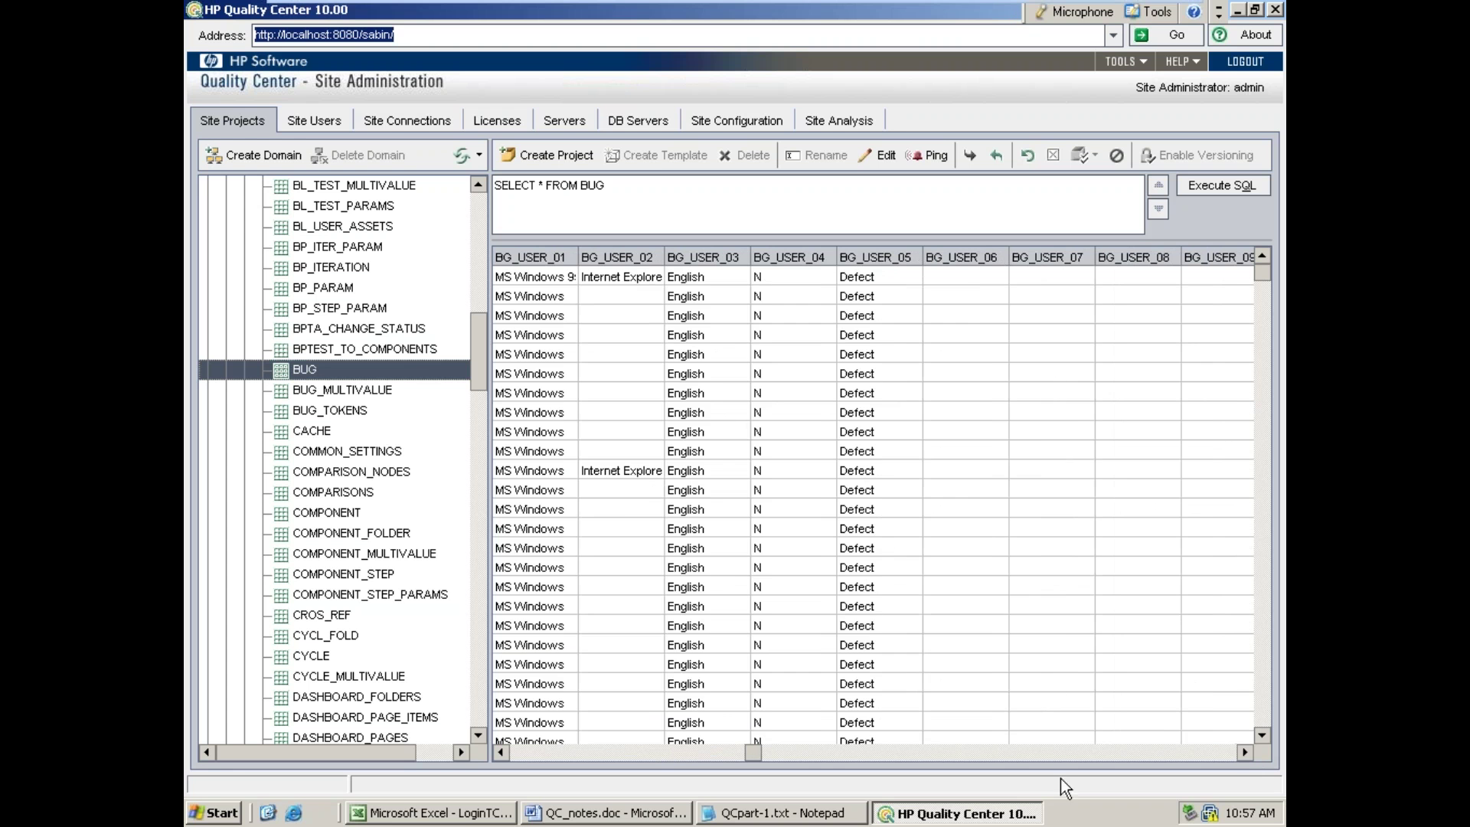
{"action": "left_click_drag", "start_coordinate": [752, 751], "coordinate": [515, 753]}
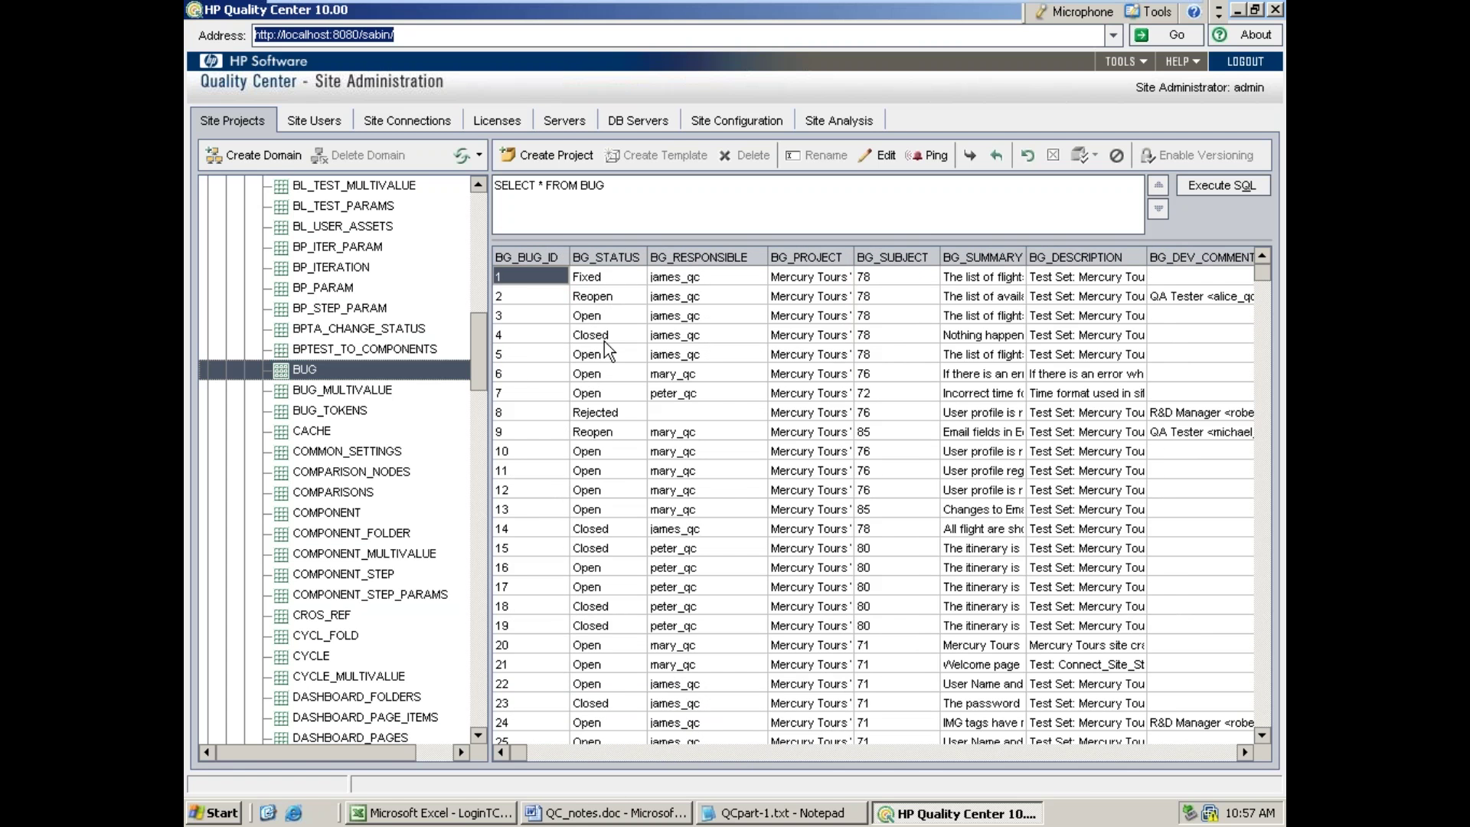
{"action": "left_click", "coordinate": [621, 197]}
{"action": "left_click", "coordinate": [614, 314]}
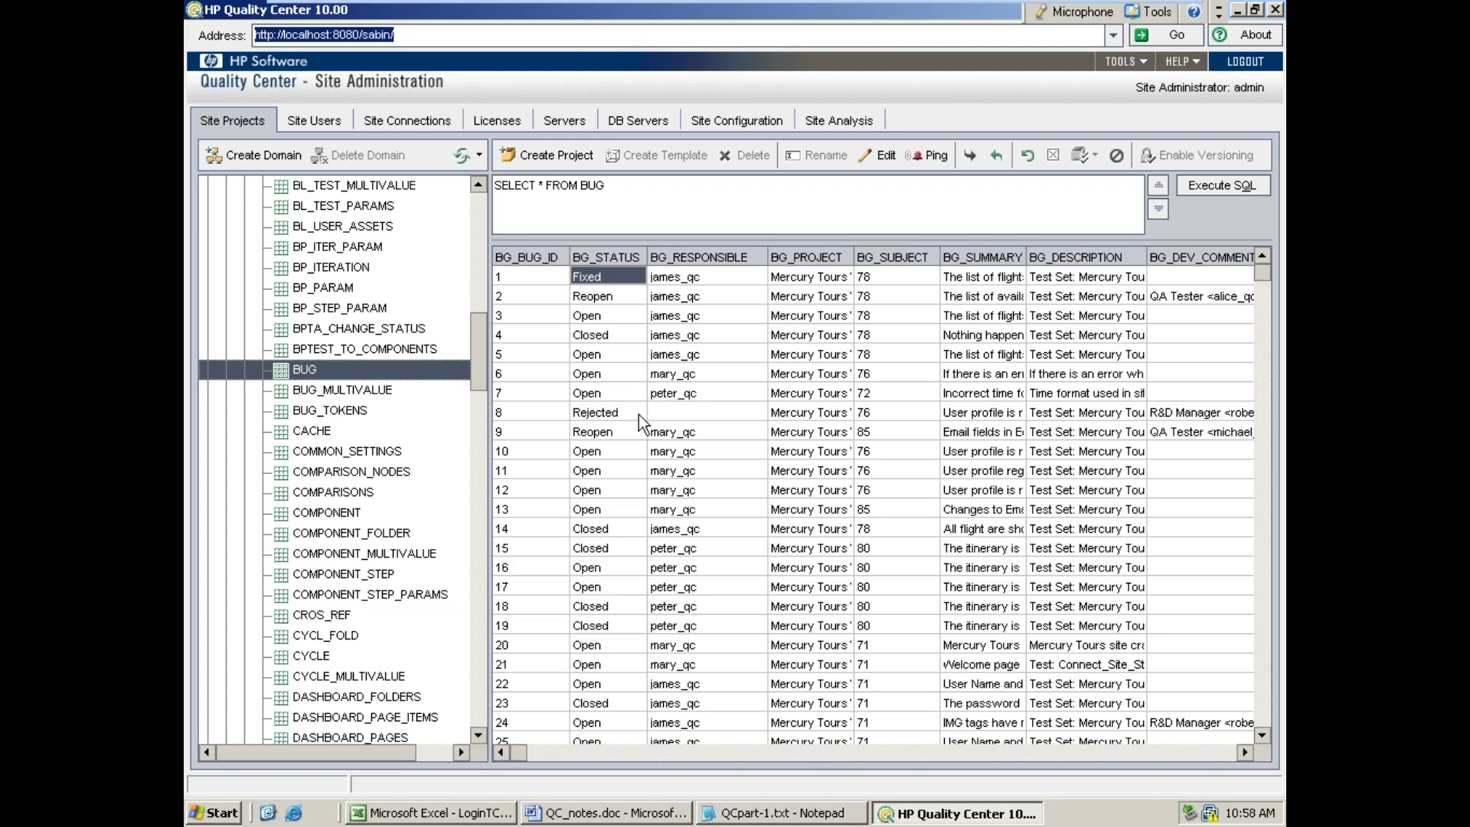
- Examine the BUG table's developer comments, severity and priority columns, and select a tester's entry in the BG_DETECTED_BY column
{"action": "left_click", "coordinate": [1245, 753]}
{"action": "left_click", "coordinate": [1246, 751]}
{"action": "left_click", "coordinate": [1245, 751]}
{"action": "left_click", "coordinate": [1245, 751]}
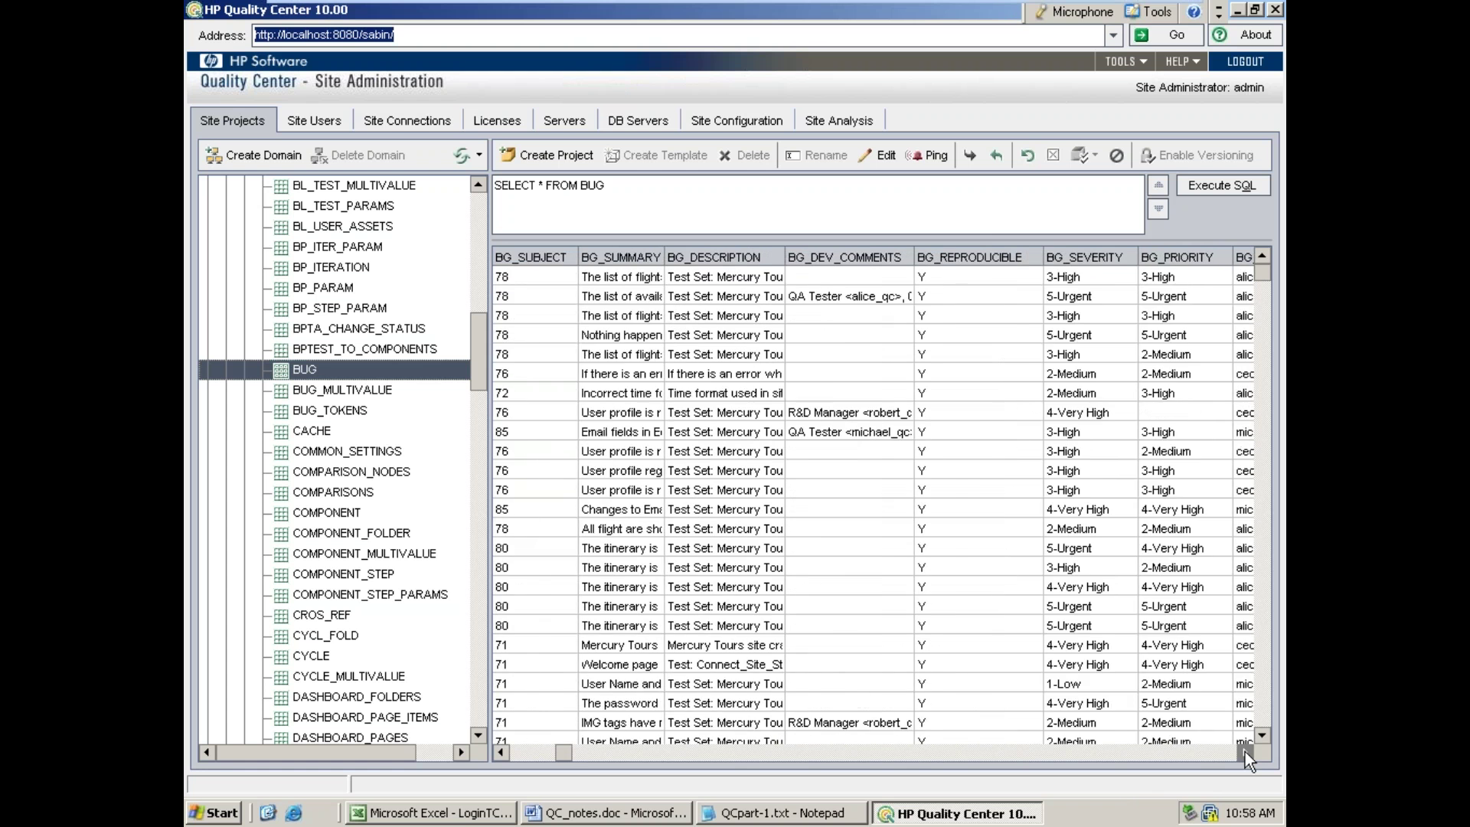
{"action": "left_click", "coordinate": [1245, 752]}
{"action": "left_click", "coordinate": [1245, 752]}
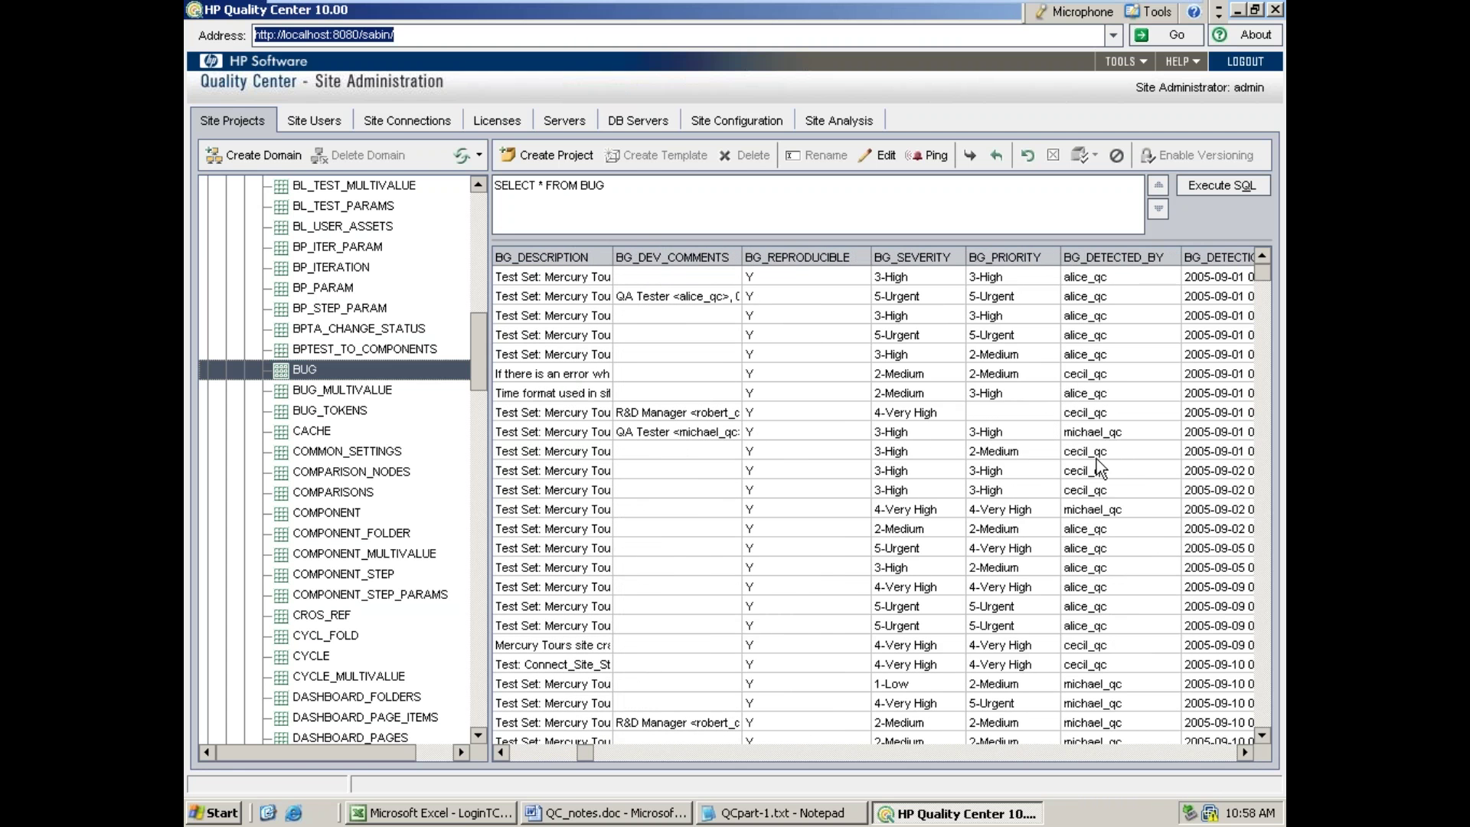
{"action": "left_click", "coordinate": [1097, 434]}
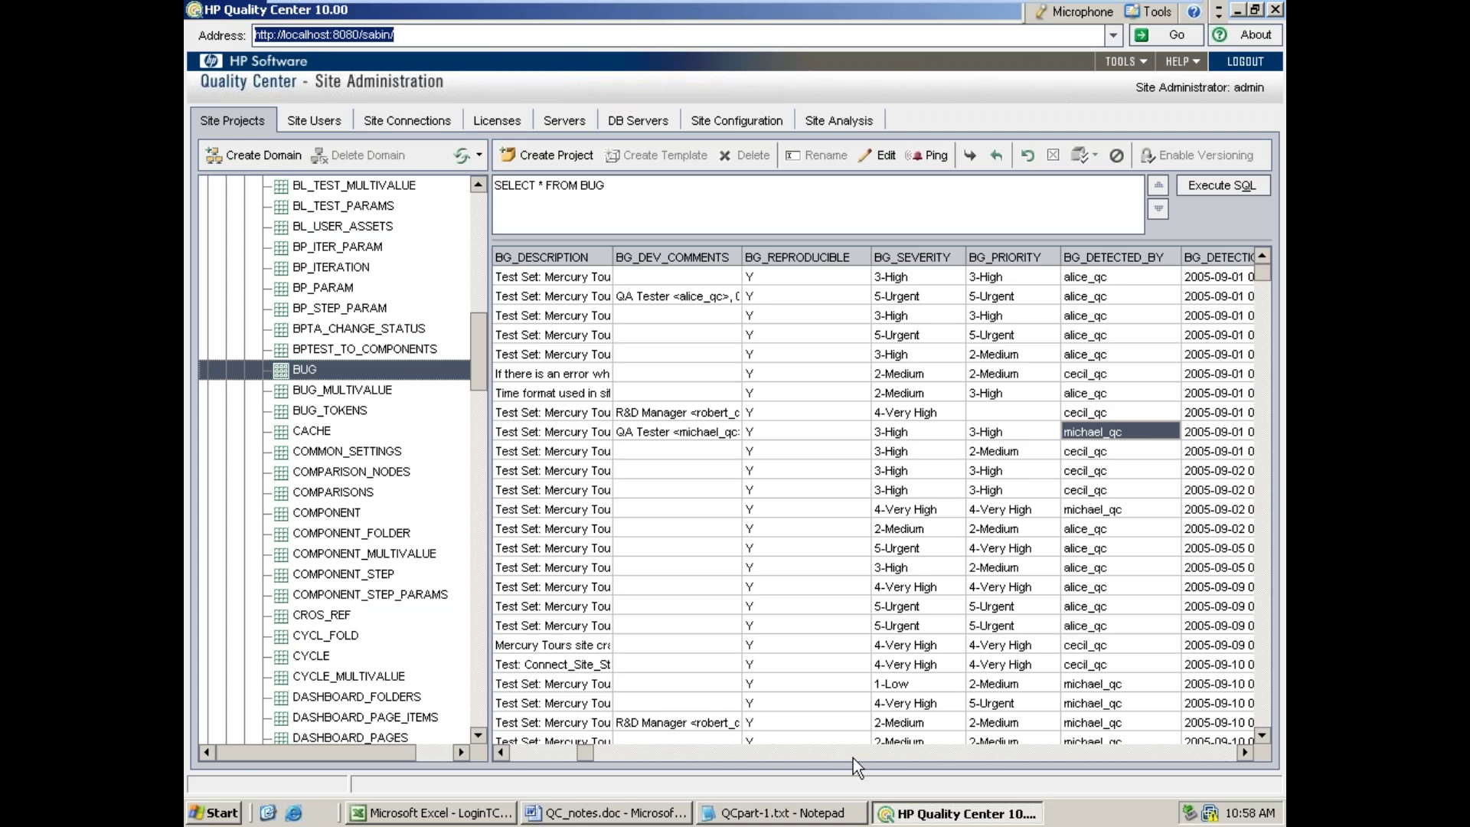
- Review the QC-Admin activities in the QCpart-1.txt Notepad file, highlighting domain, project and user creation, then return to Quality Center
{"action": "left_click", "coordinate": [718, 814]}
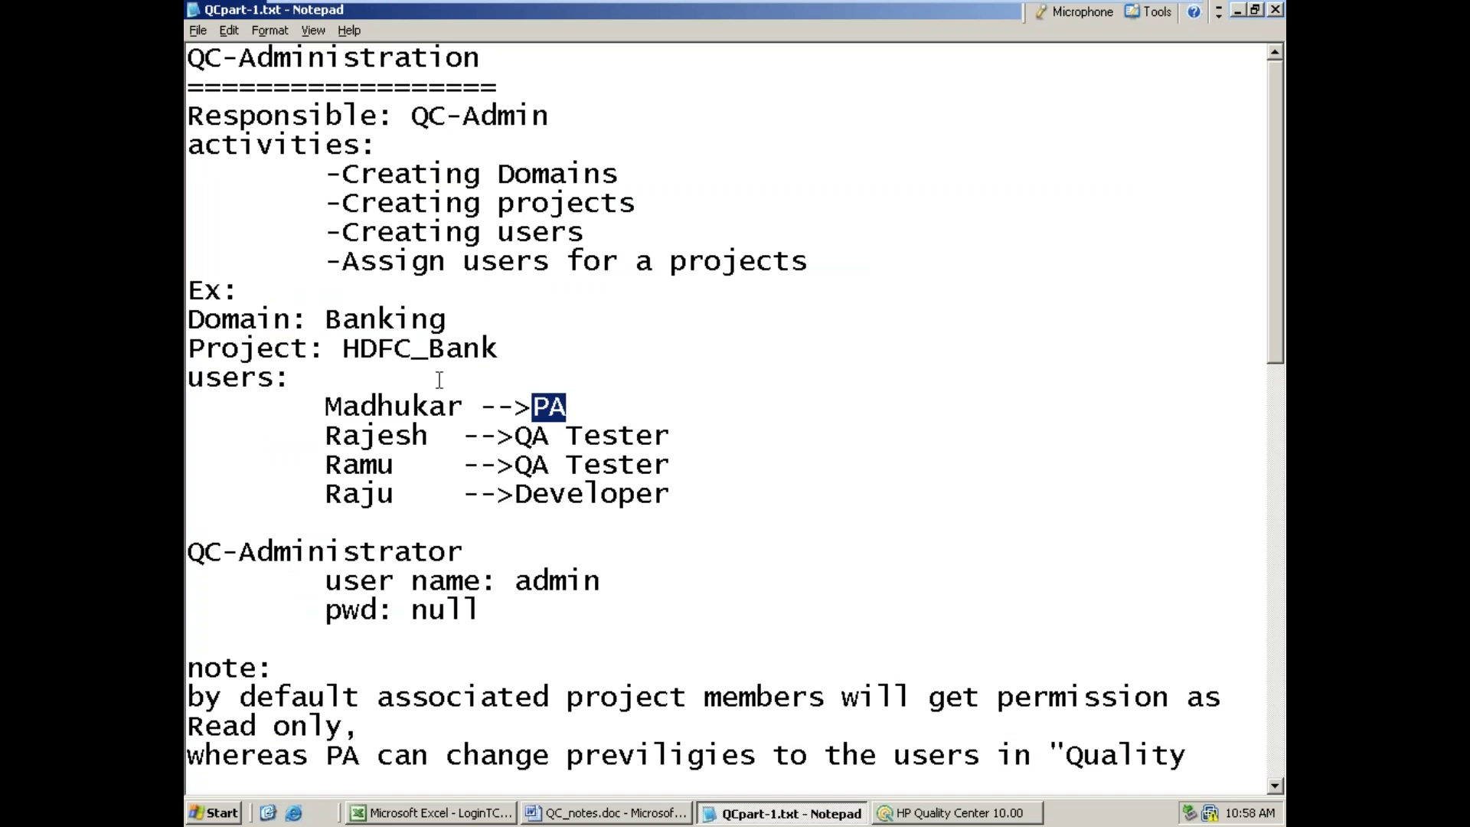
{"action": "left_click_drag", "start_coordinate": [342, 174], "coordinate": [603, 175]}
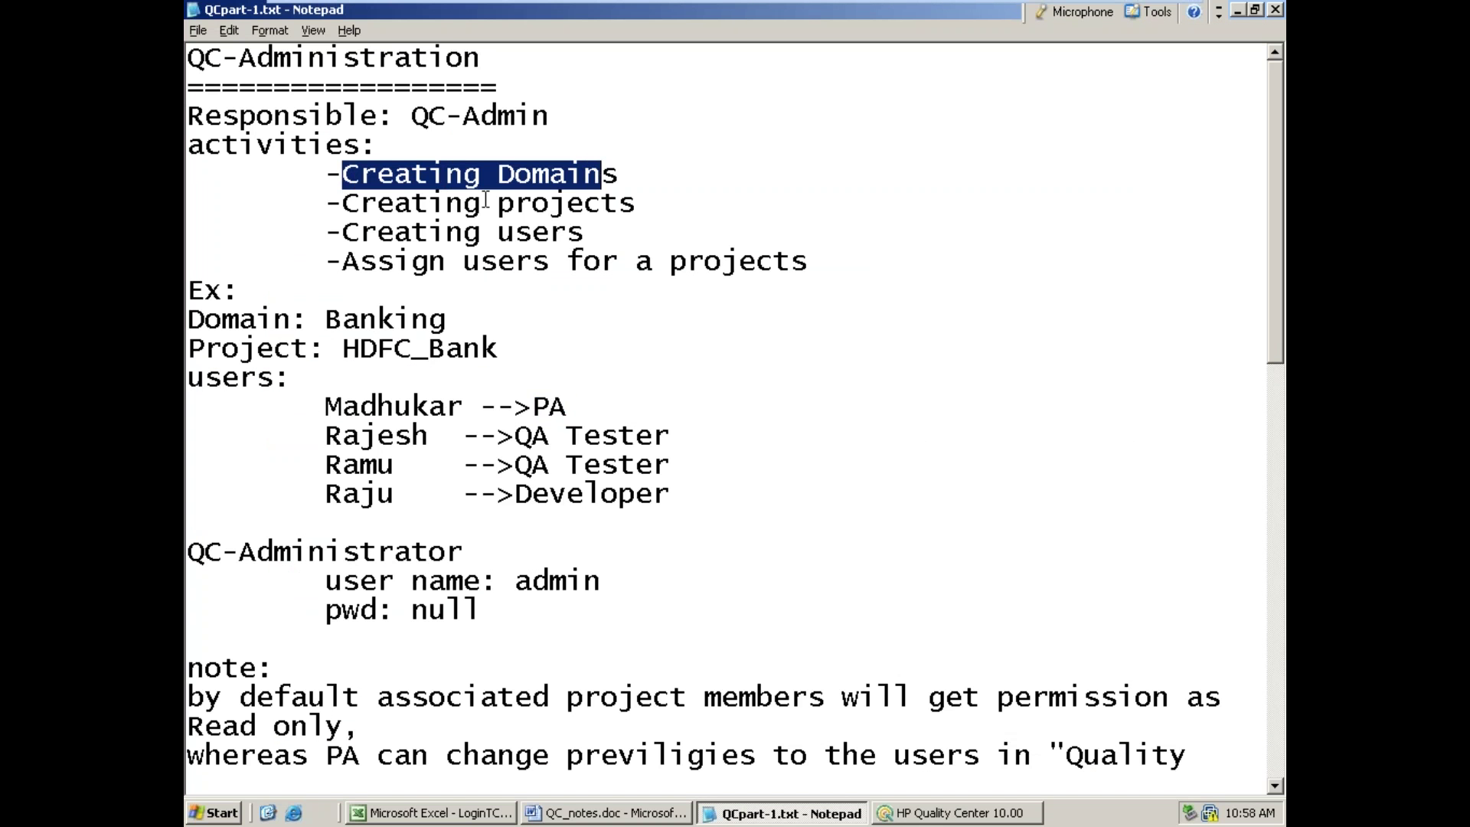
{"action": "left_click_drag", "start_coordinate": [377, 204], "coordinate": [613, 203]}
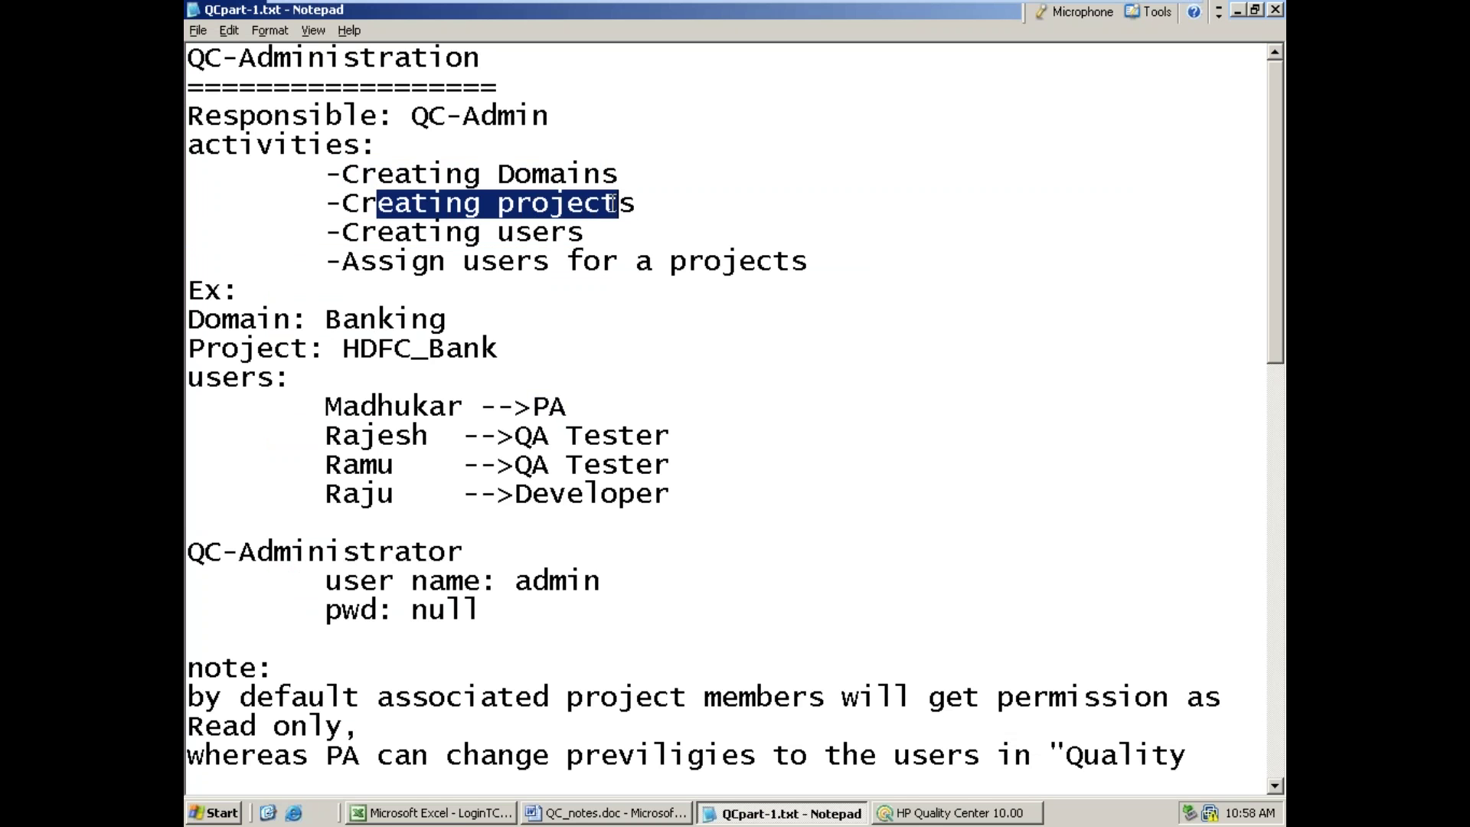
{"action": "left_click_drag", "start_coordinate": [395, 232], "coordinate": [586, 261]}
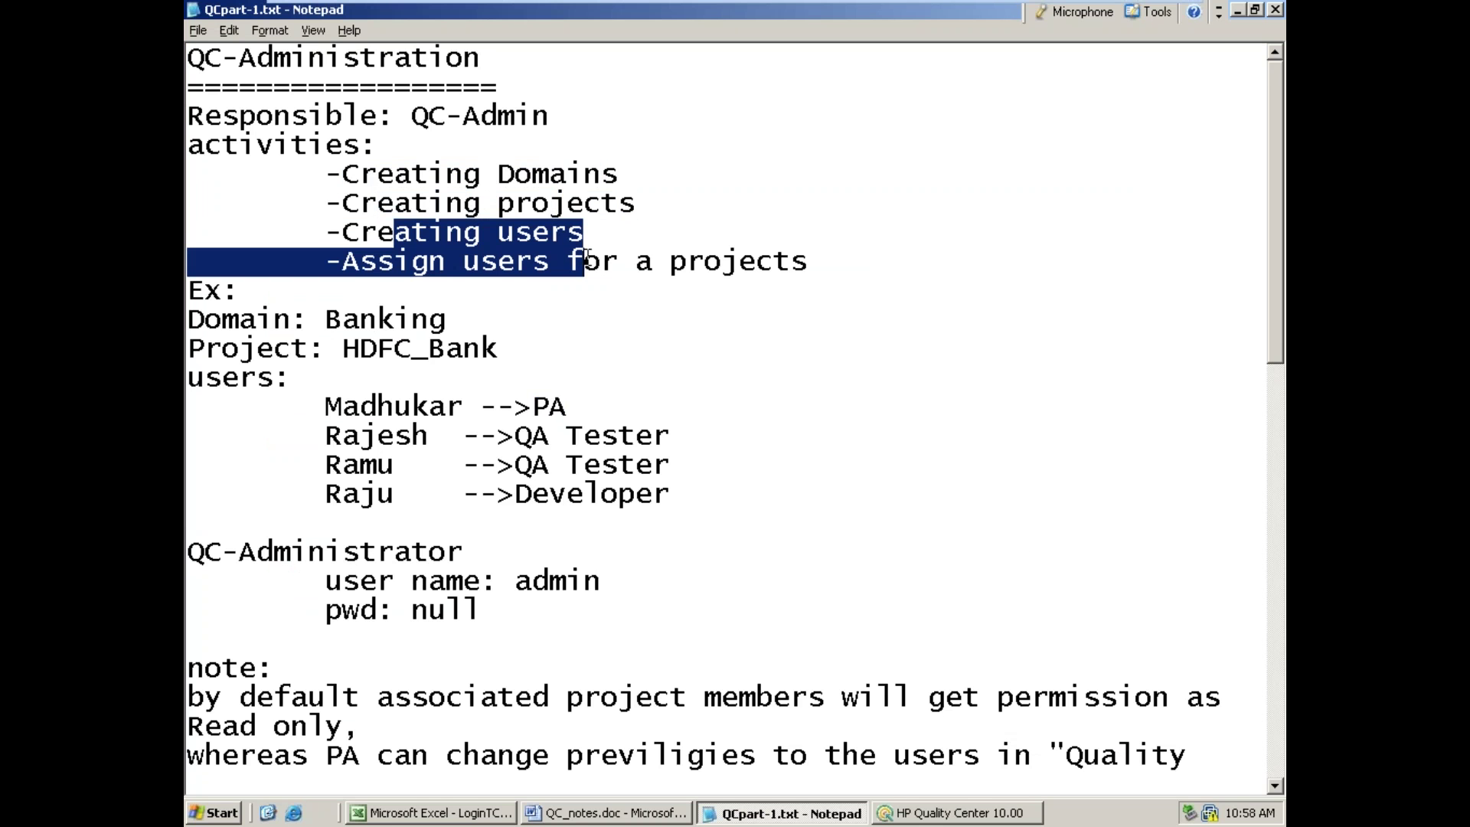
{"action": "left_click", "coordinate": [1239, 11]}
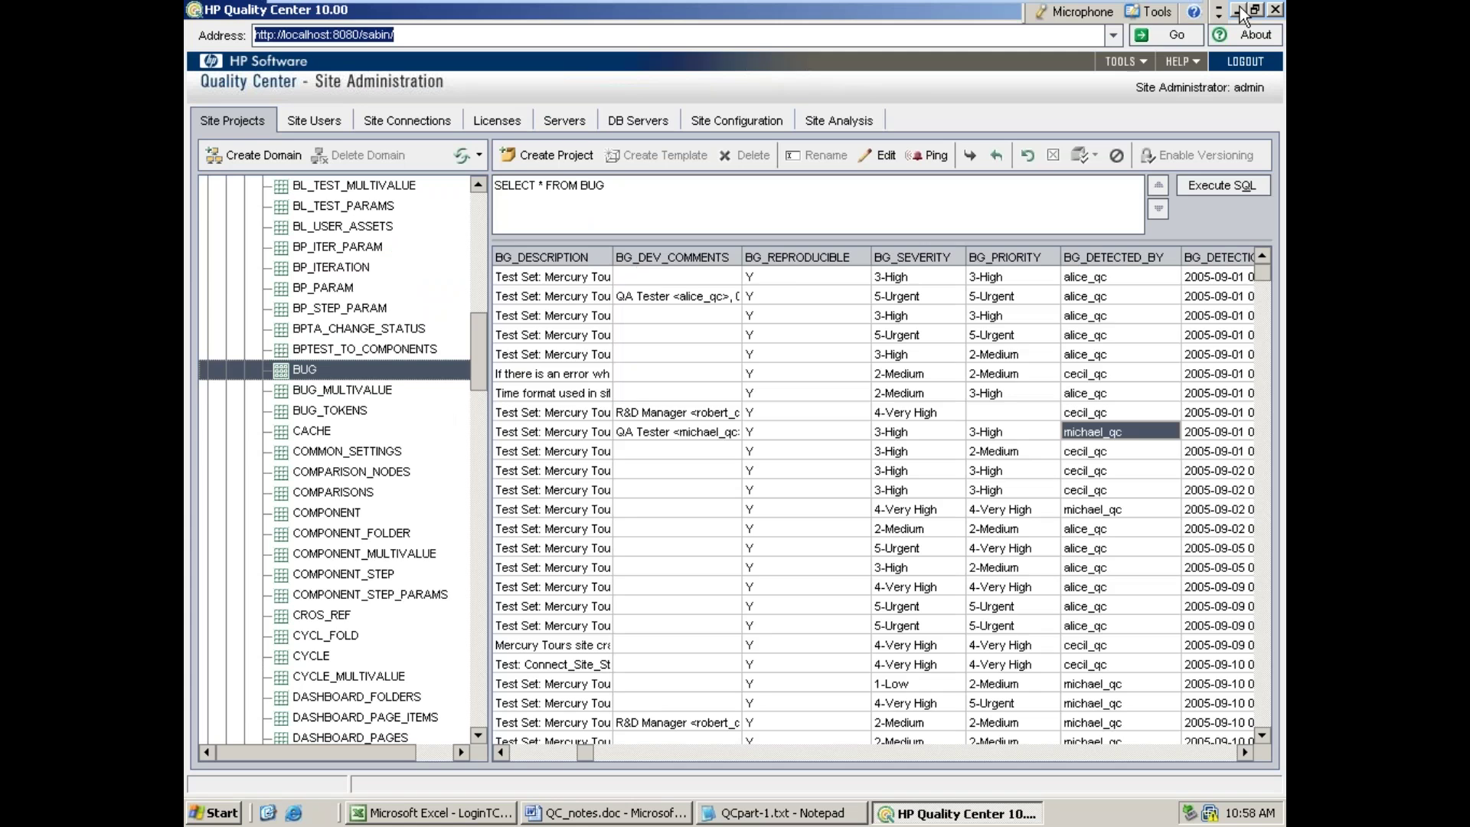
- Create a site user for the project administrator (PA) listed in the notes, entering only the user name
{"action": "left_click", "coordinate": [338, 128]}
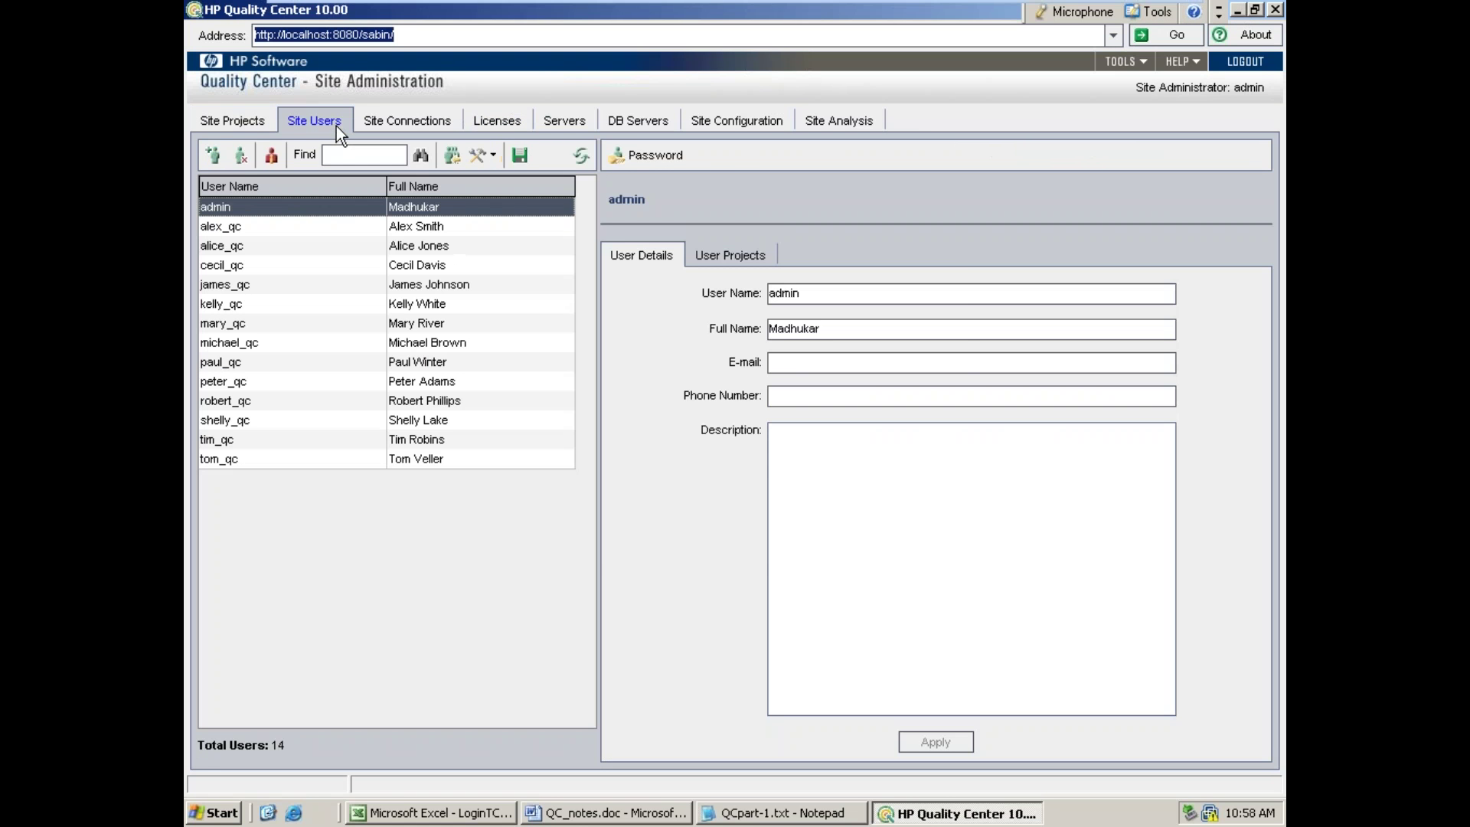
{"action": "left_click", "coordinate": [213, 154]}
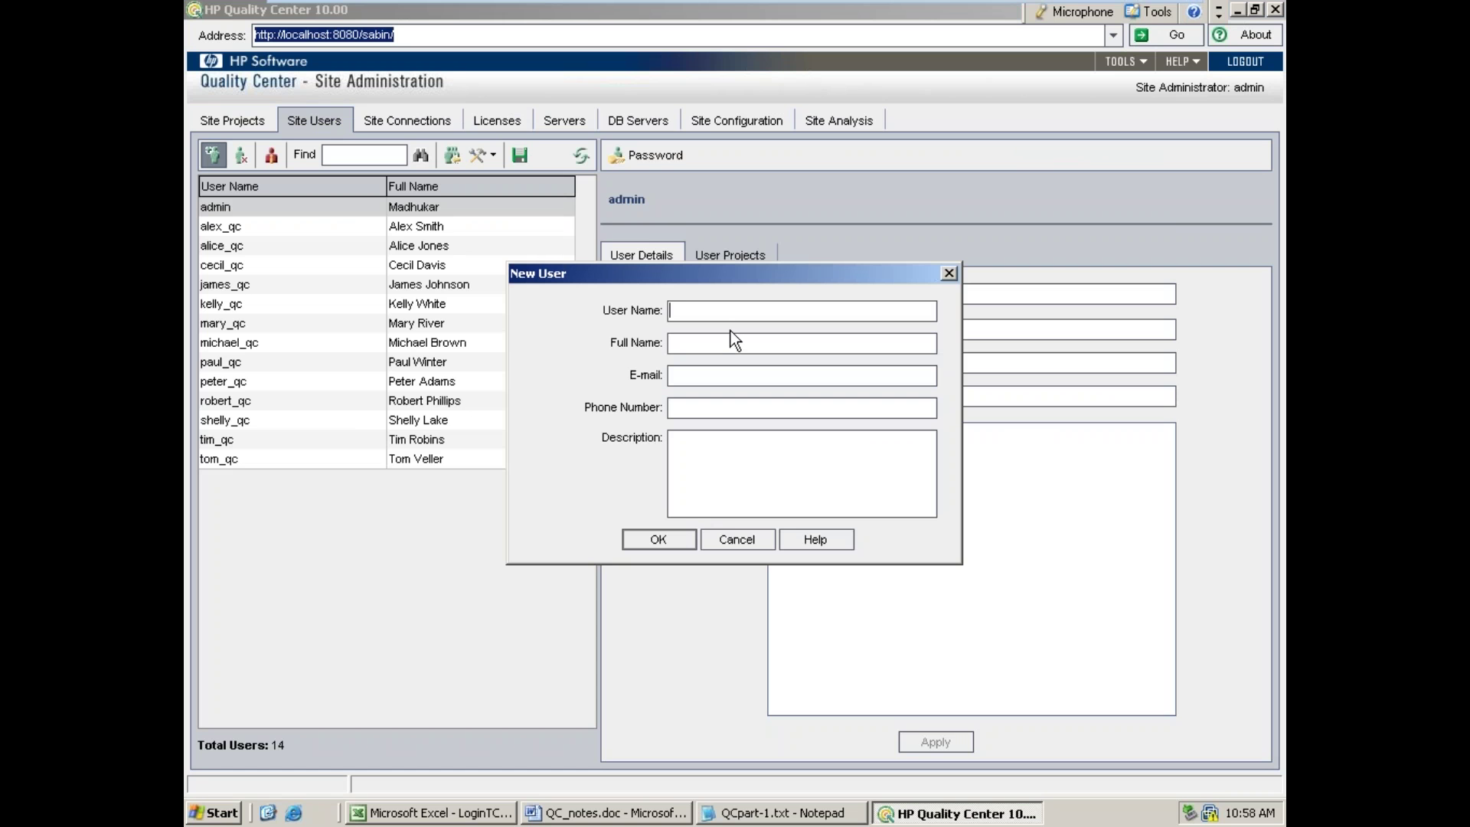
{"action": "type", "text": "Madhukar"}
{"action": "left_click", "coordinate": [708, 450]}
{"action": "left_click", "coordinate": [673, 544]}
- Set the new project administrator's account password by filling in the new and retype password fields
{"action": "left_click", "coordinate": [646, 157]}
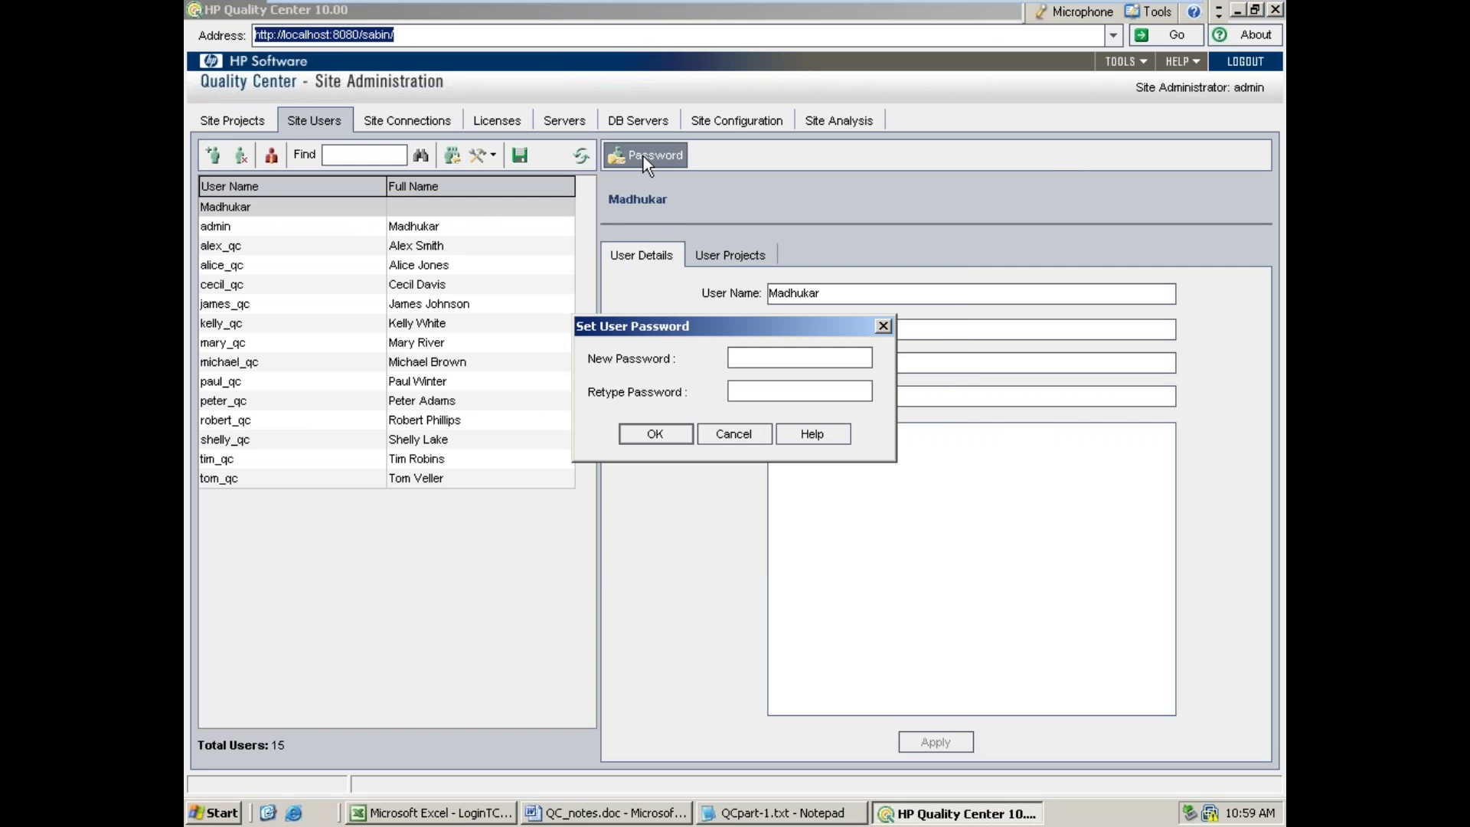
{"action": "type", "text": "*****"}
{"action": "key", "text": "Tab"}
{"action": "type", "text": "*****"}
{"action": "left_click", "coordinate": [657, 434]}
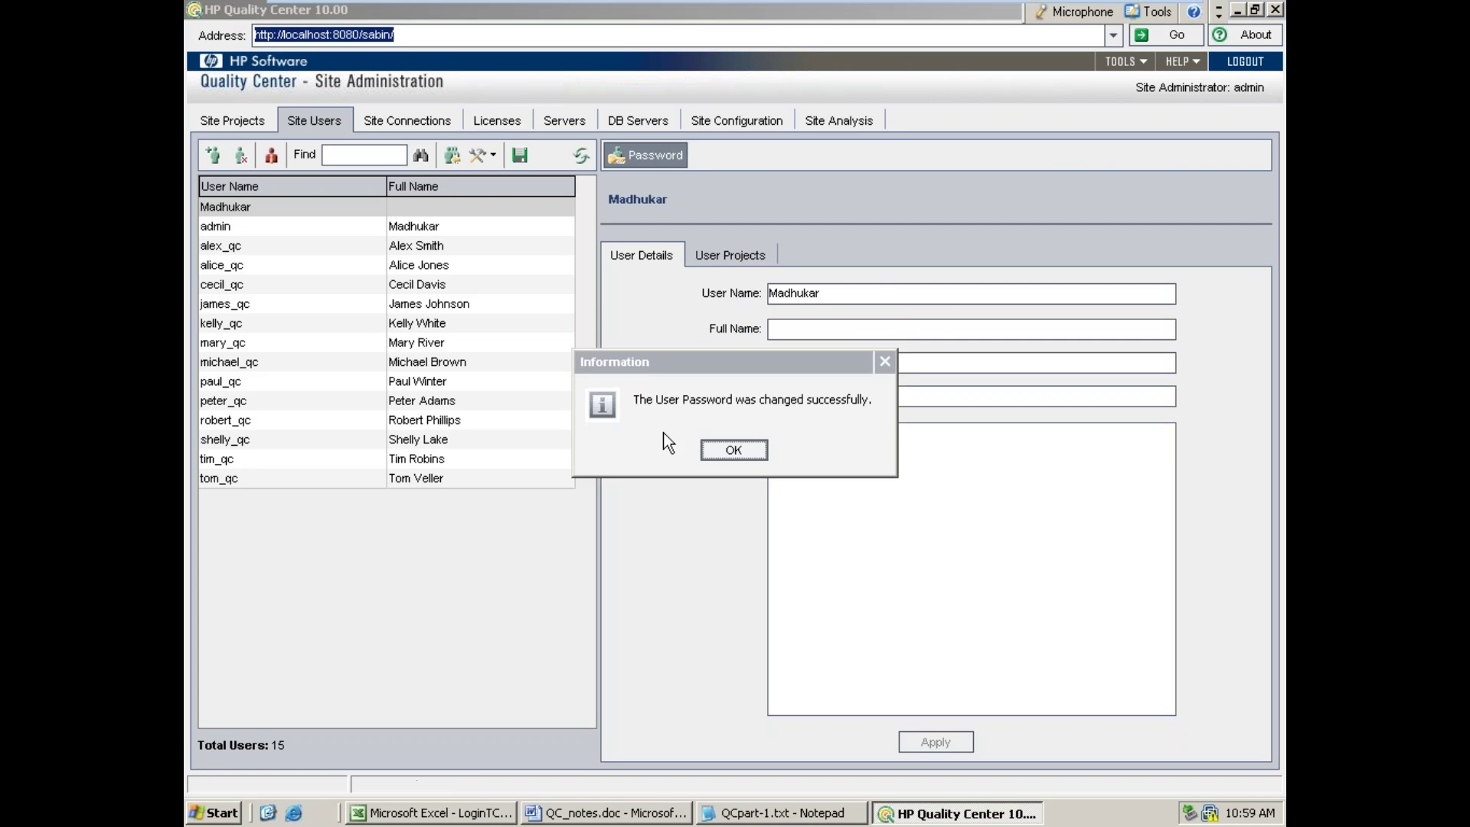
{"action": "left_click", "coordinate": [714, 450]}
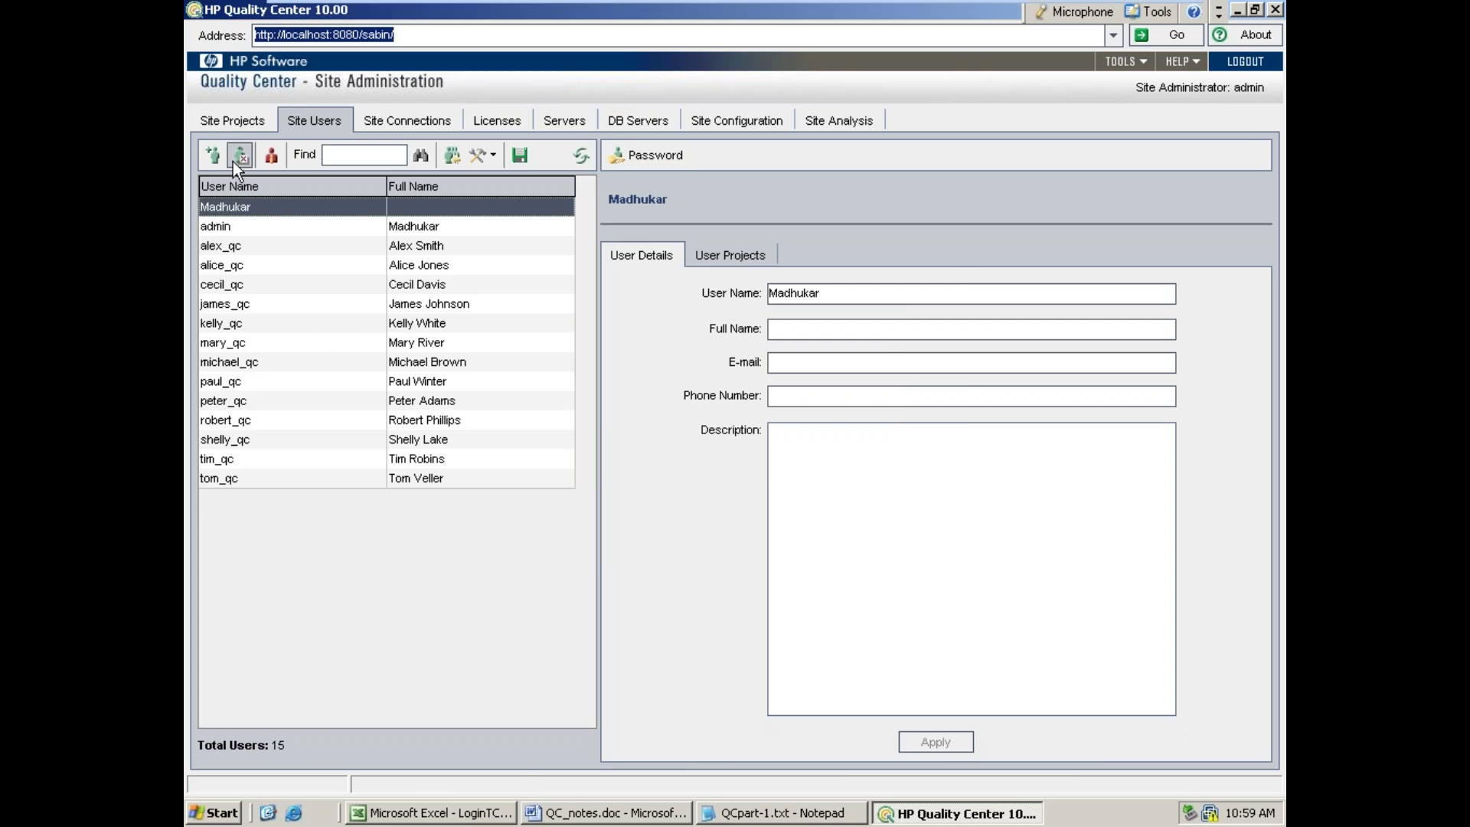
- Create a site user for the first QA Tester listed in the Notepad notes, entering only the user name
{"action": "left_click", "coordinate": [213, 155]}
{"action": "left_click", "coordinate": [701, 818]}
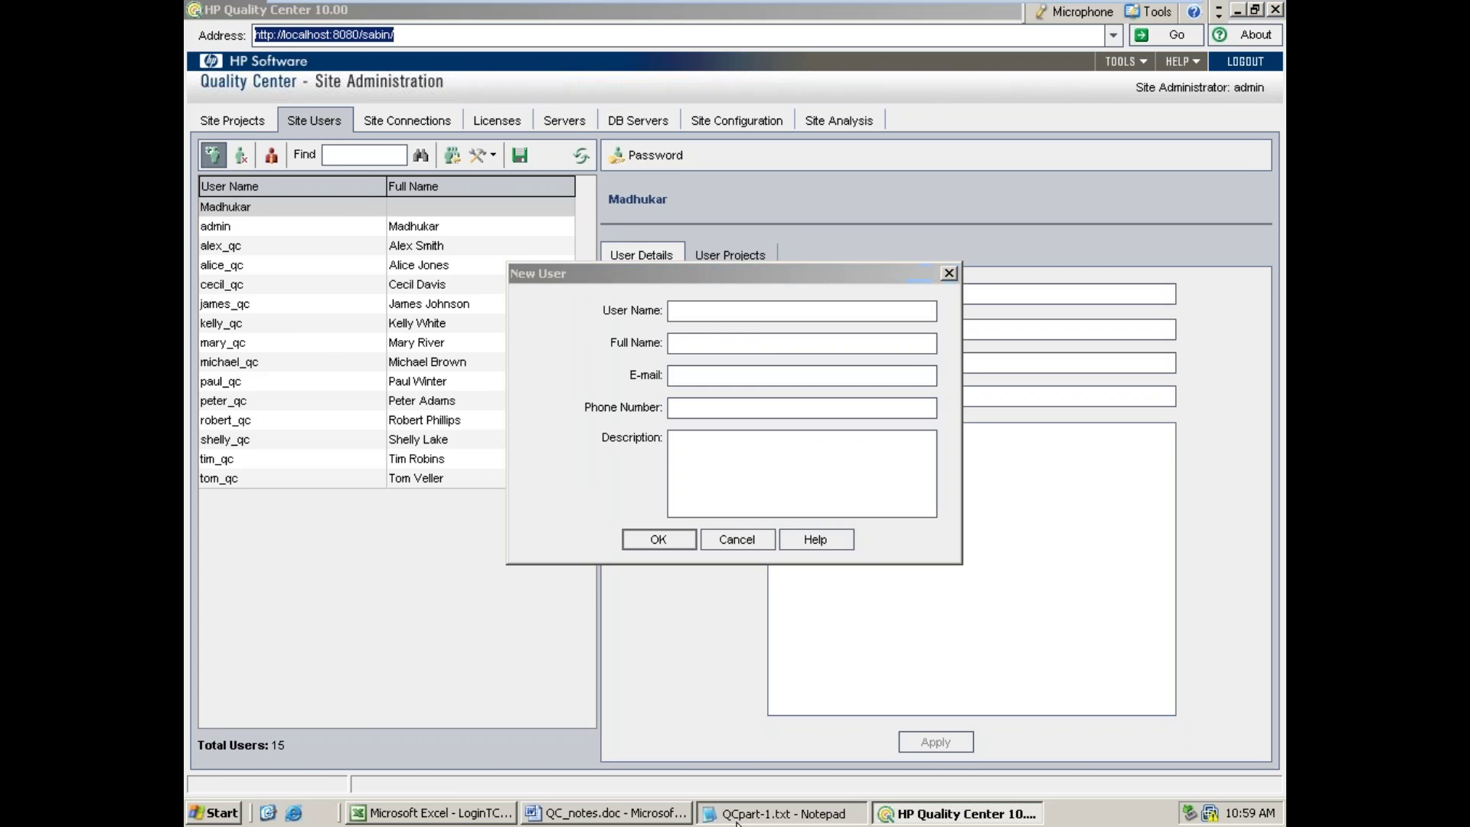
{"action": "left_click", "coordinate": [1239, 11]}
{"action": "type", "text": "Rajesh"}
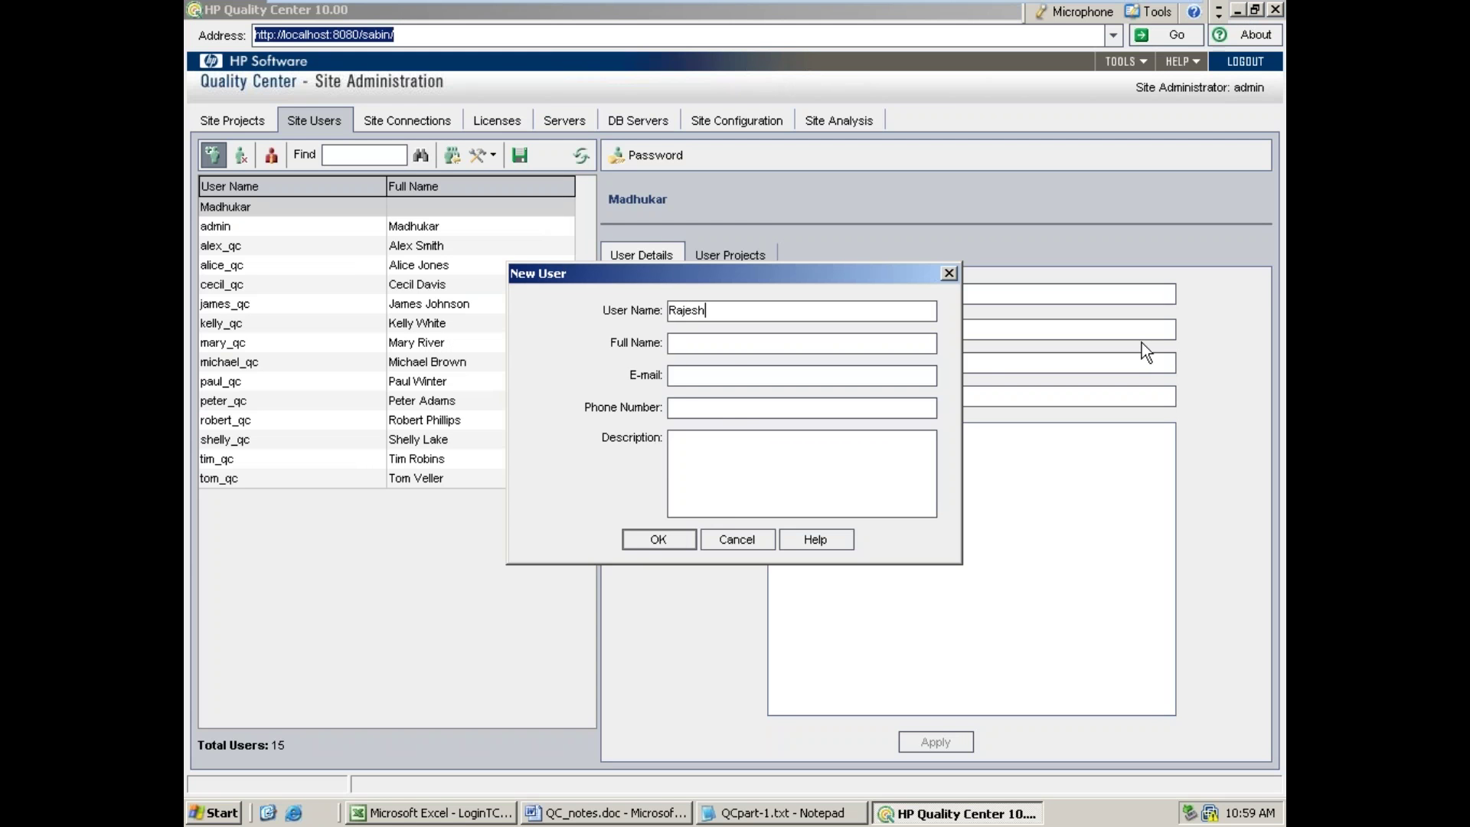
{"action": "left_click", "coordinate": [645, 536]}
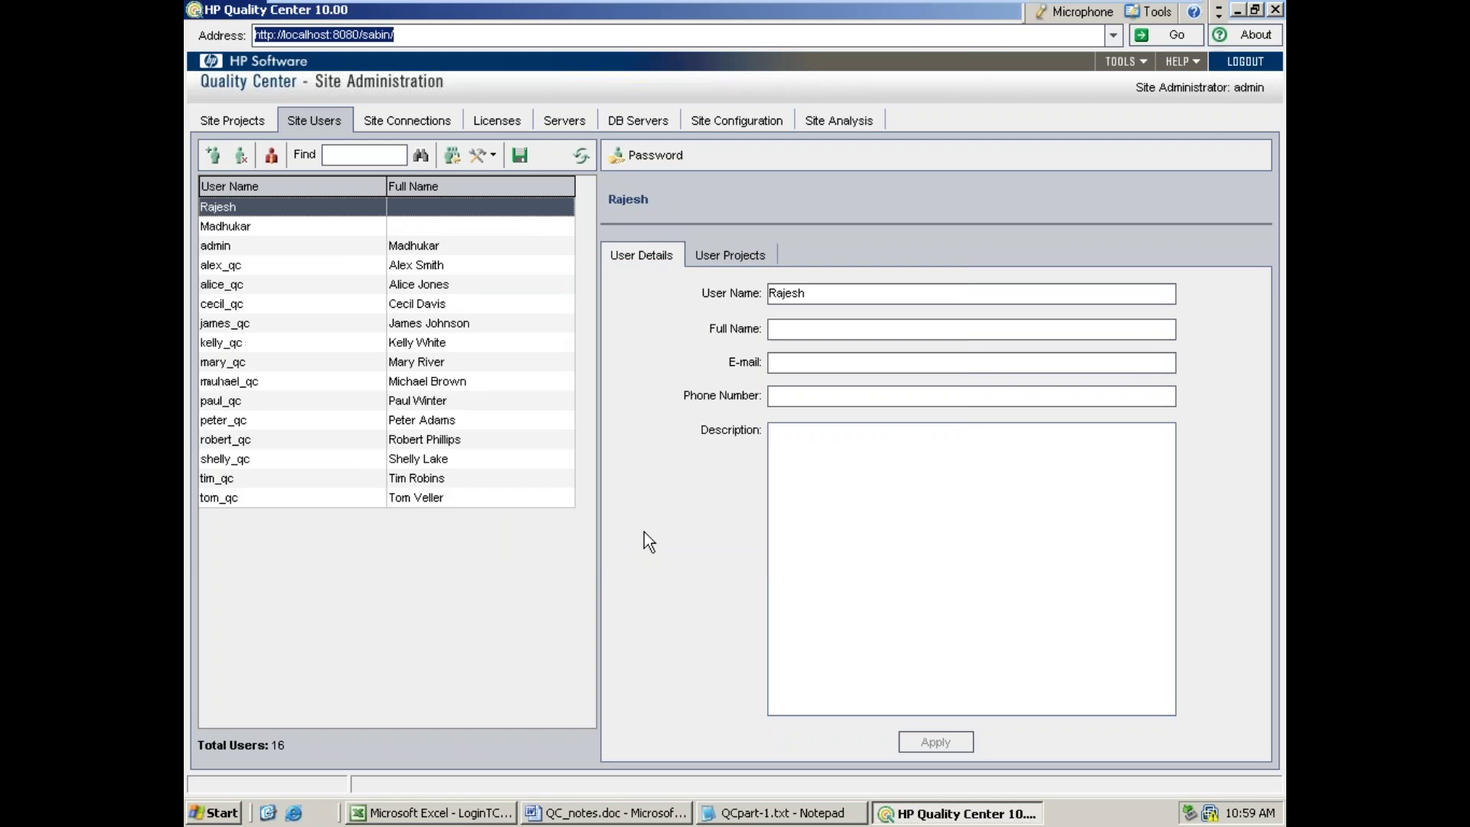
{"action": "left_click", "coordinate": [660, 154]}
{"action": "type", "text": "*****"}
{"action": "key", "text": "Tab"}
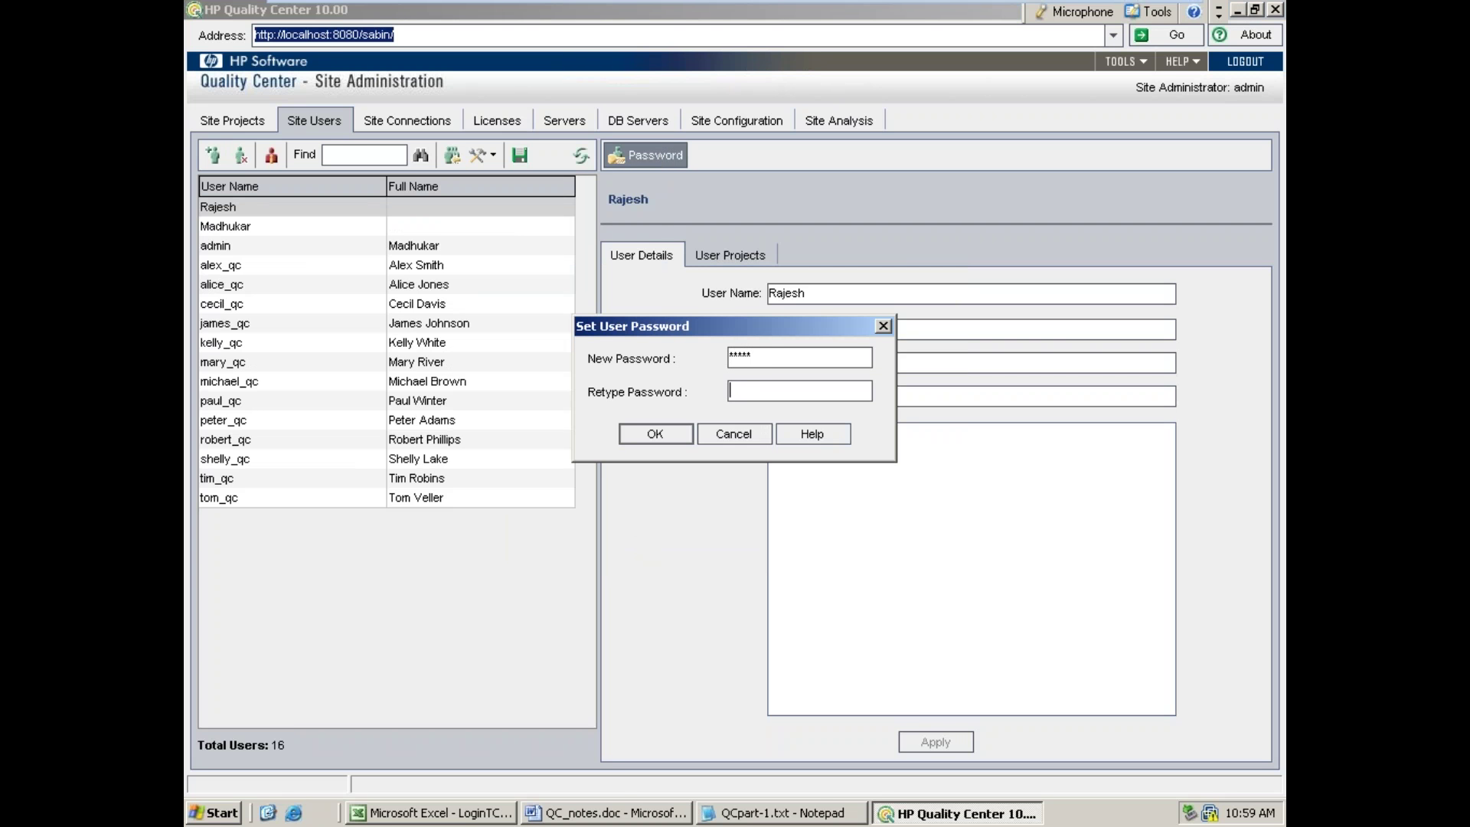
{"action": "type", "text": "*****"}
{"action": "left_click", "coordinate": [659, 436]}
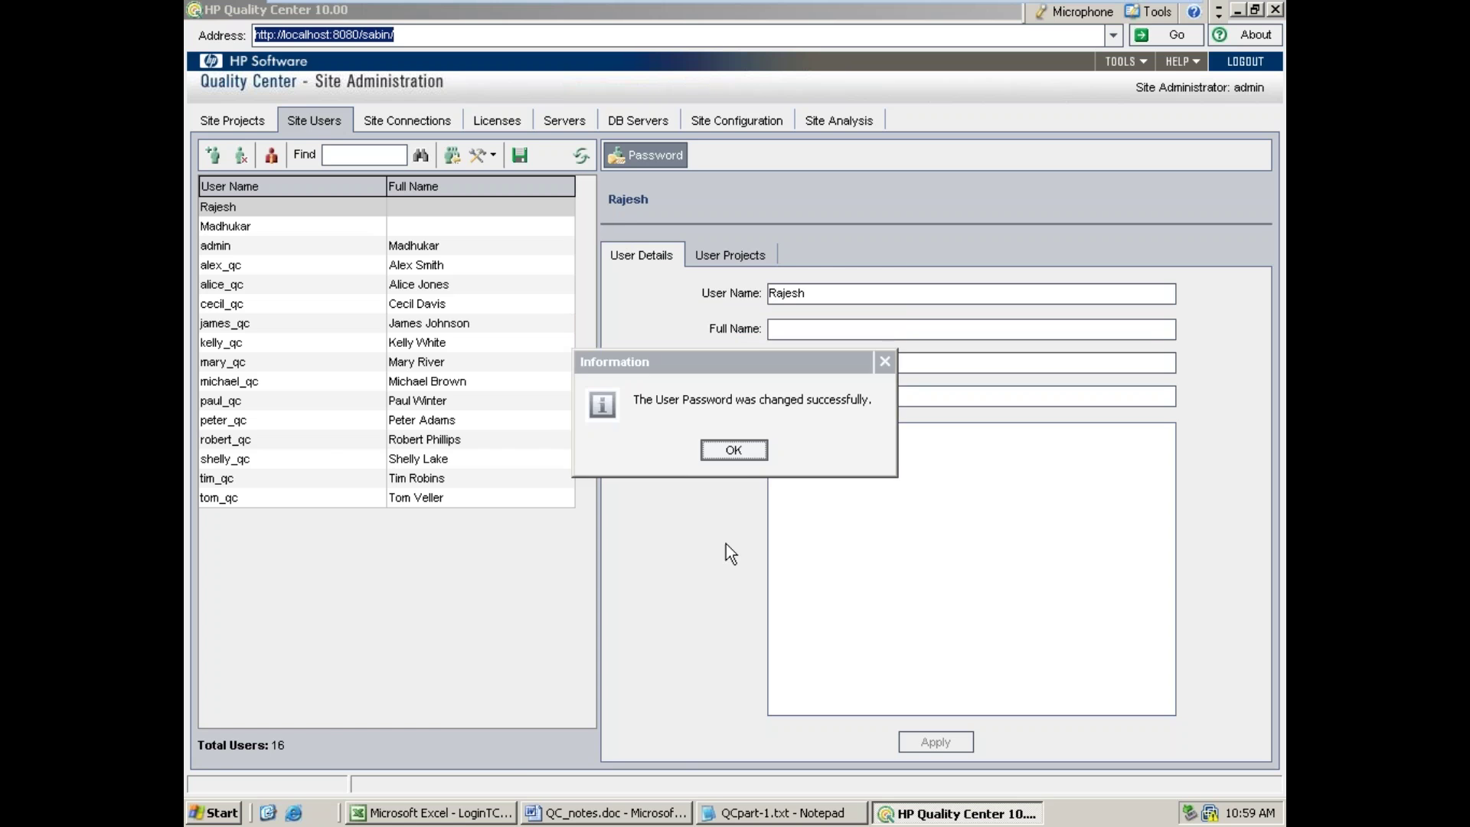
{"action": "left_click", "coordinate": [734, 451]}
- Check the Notepad notes for the next user and create a site user for the second QA Tester
{"action": "left_click", "coordinate": [742, 818]}
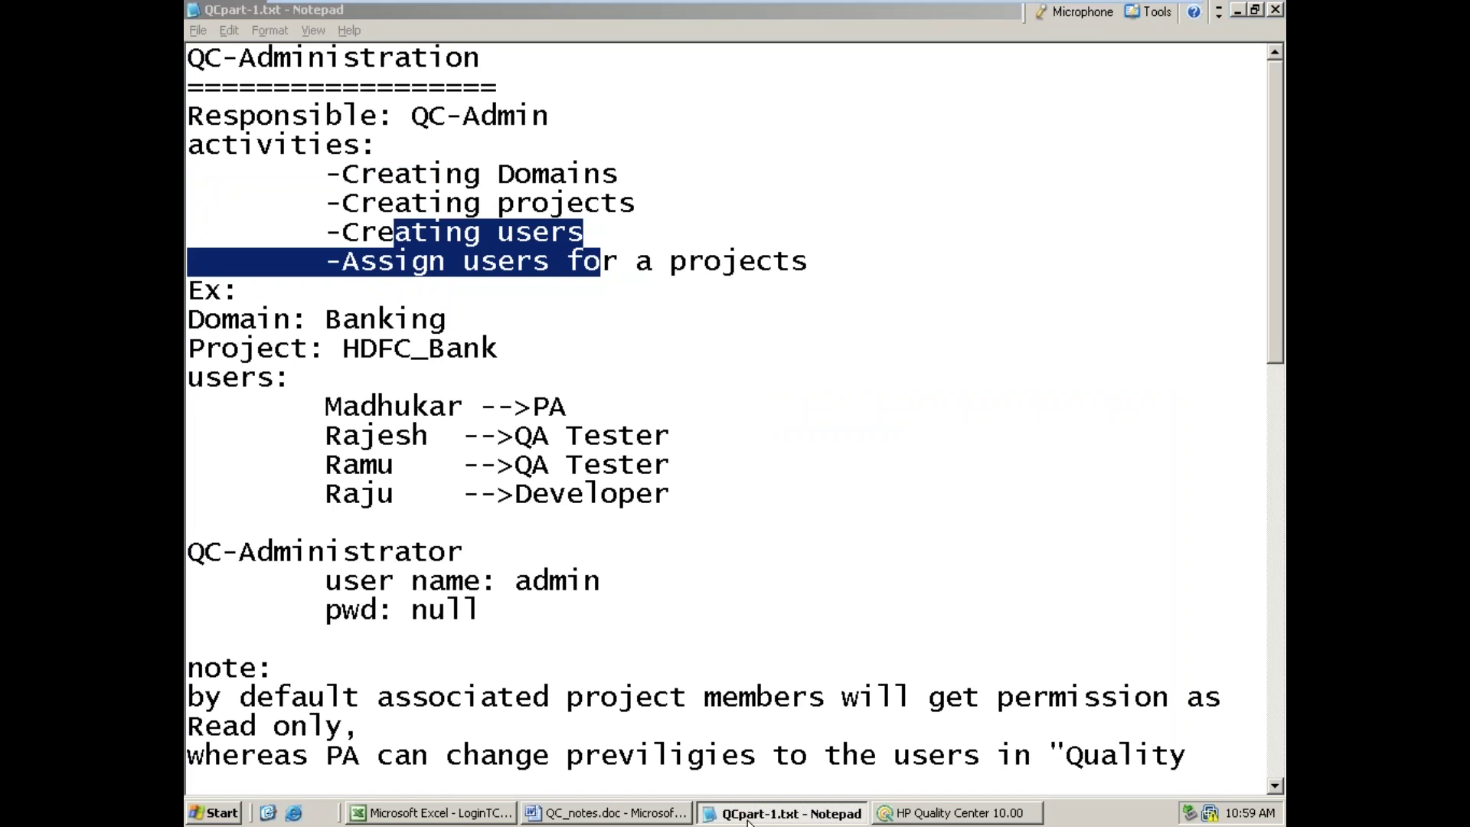
{"action": "key", "text": "alt+Tab"}
{"action": "left_click", "coordinate": [213, 156]}
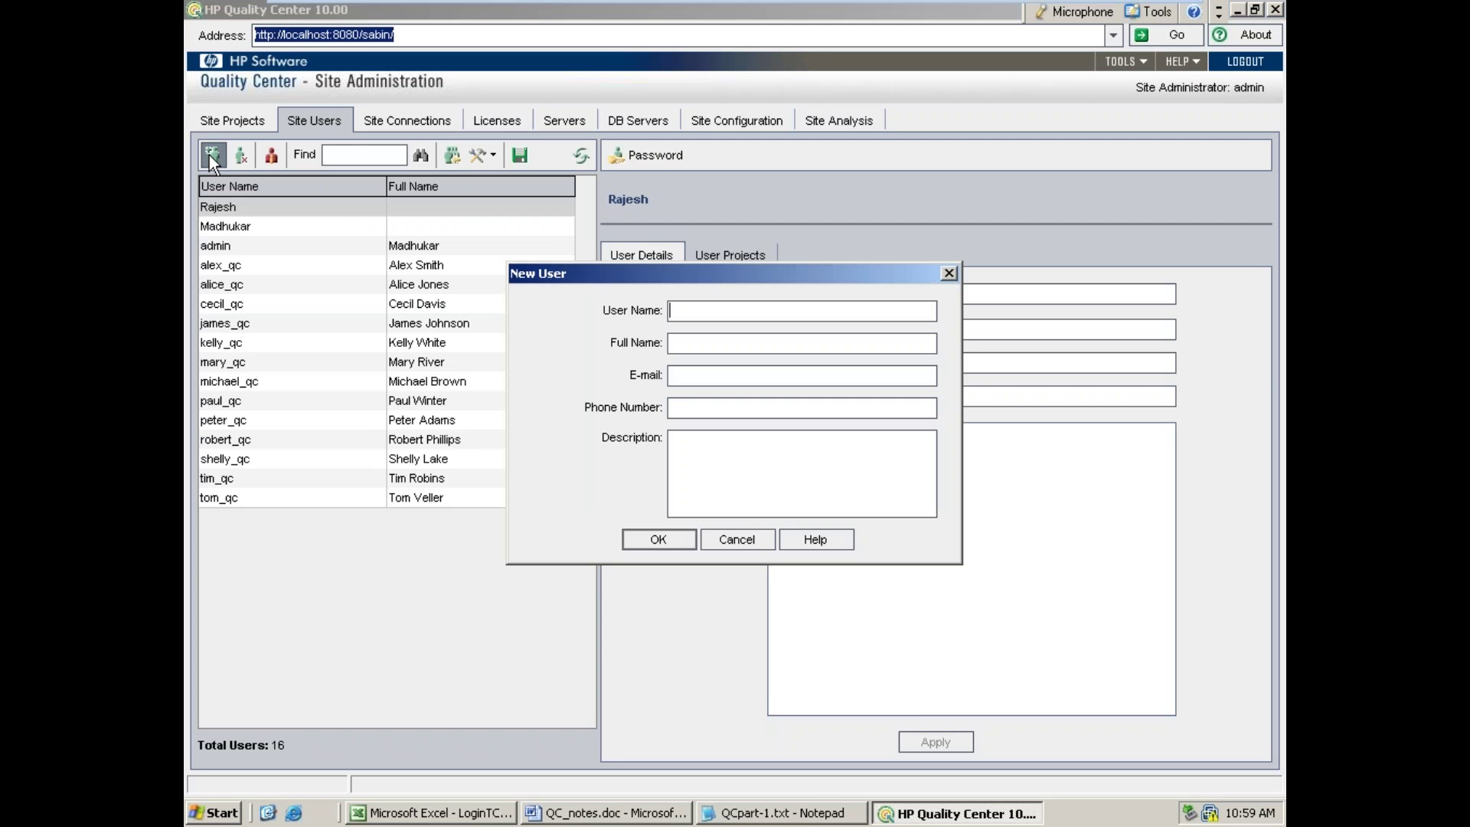
{"action": "type", "text": "R"}
{"action": "key", "text": "BackSpace"}
{"action": "type", "text": "Ramu"}
{"action": "left_click", "coordinate": [659, 538]}
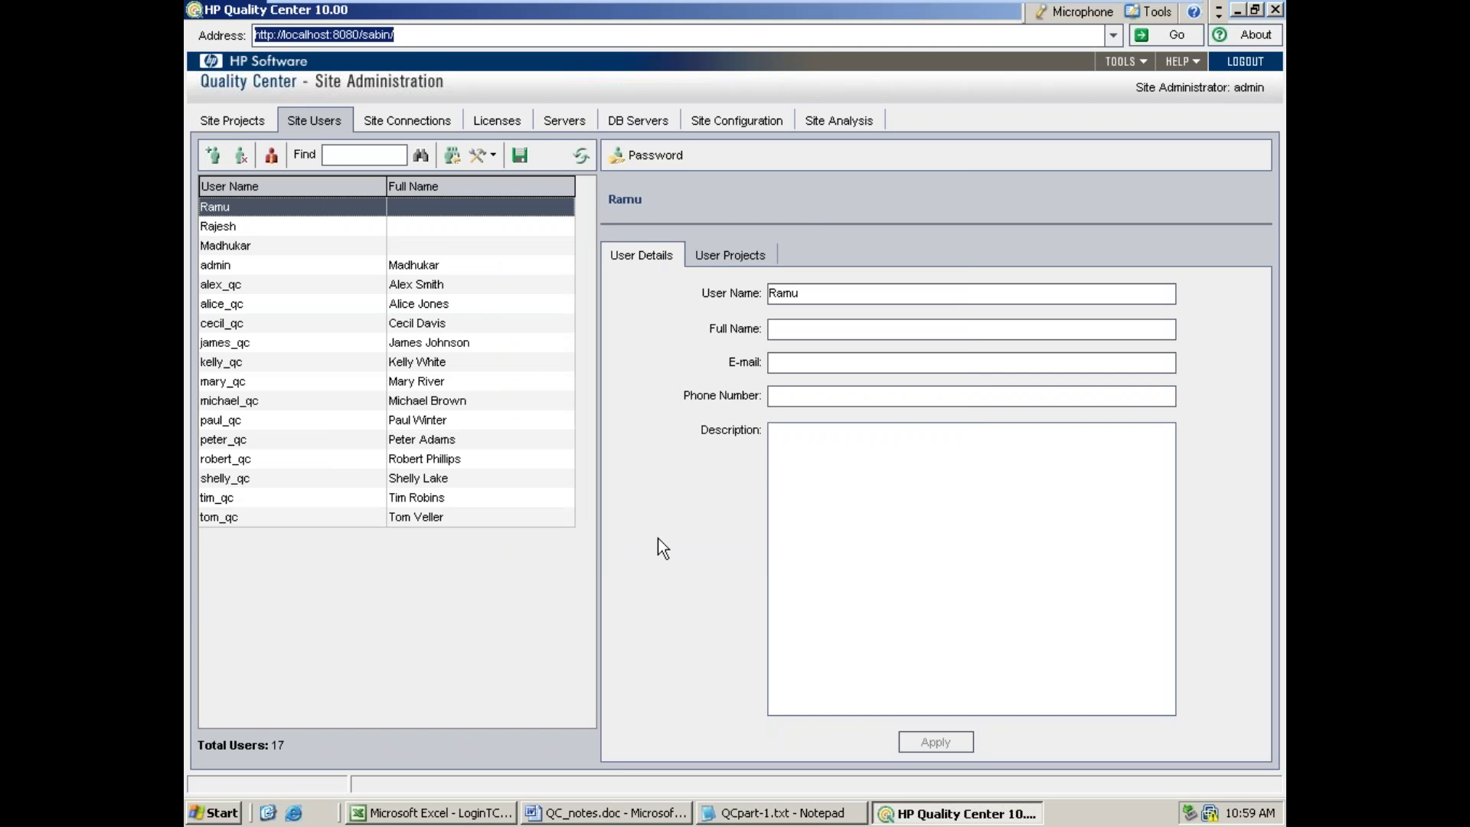
{"action": "left_click", "coordinate": [656, 161]}
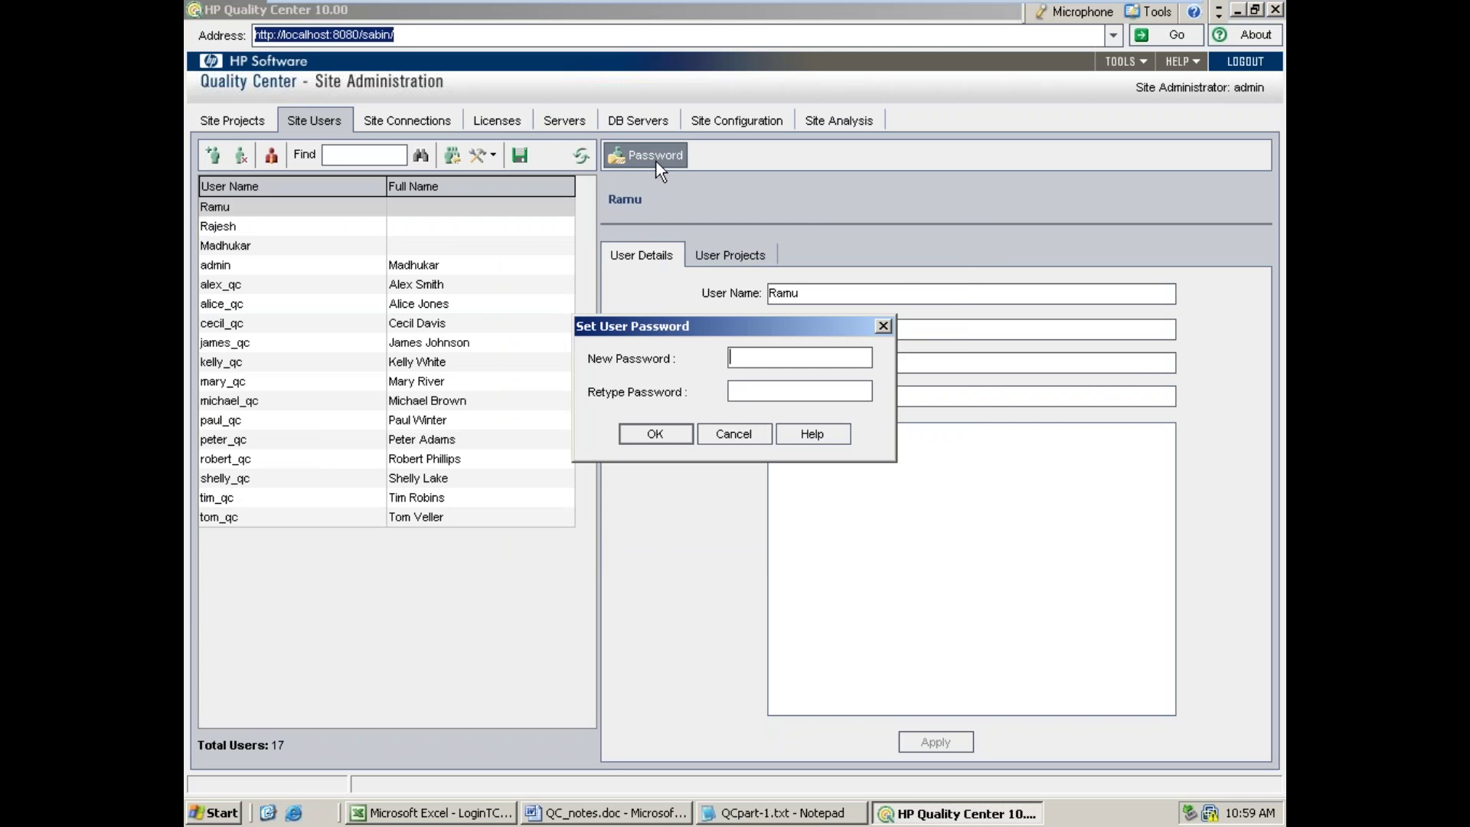
{"action": "type", "text": "*****"}
{"action": "key", "text": "Tab"}
{"action": "type", "text": "*****"}
{"action": "left_click", "coordinate": [674, 433]}
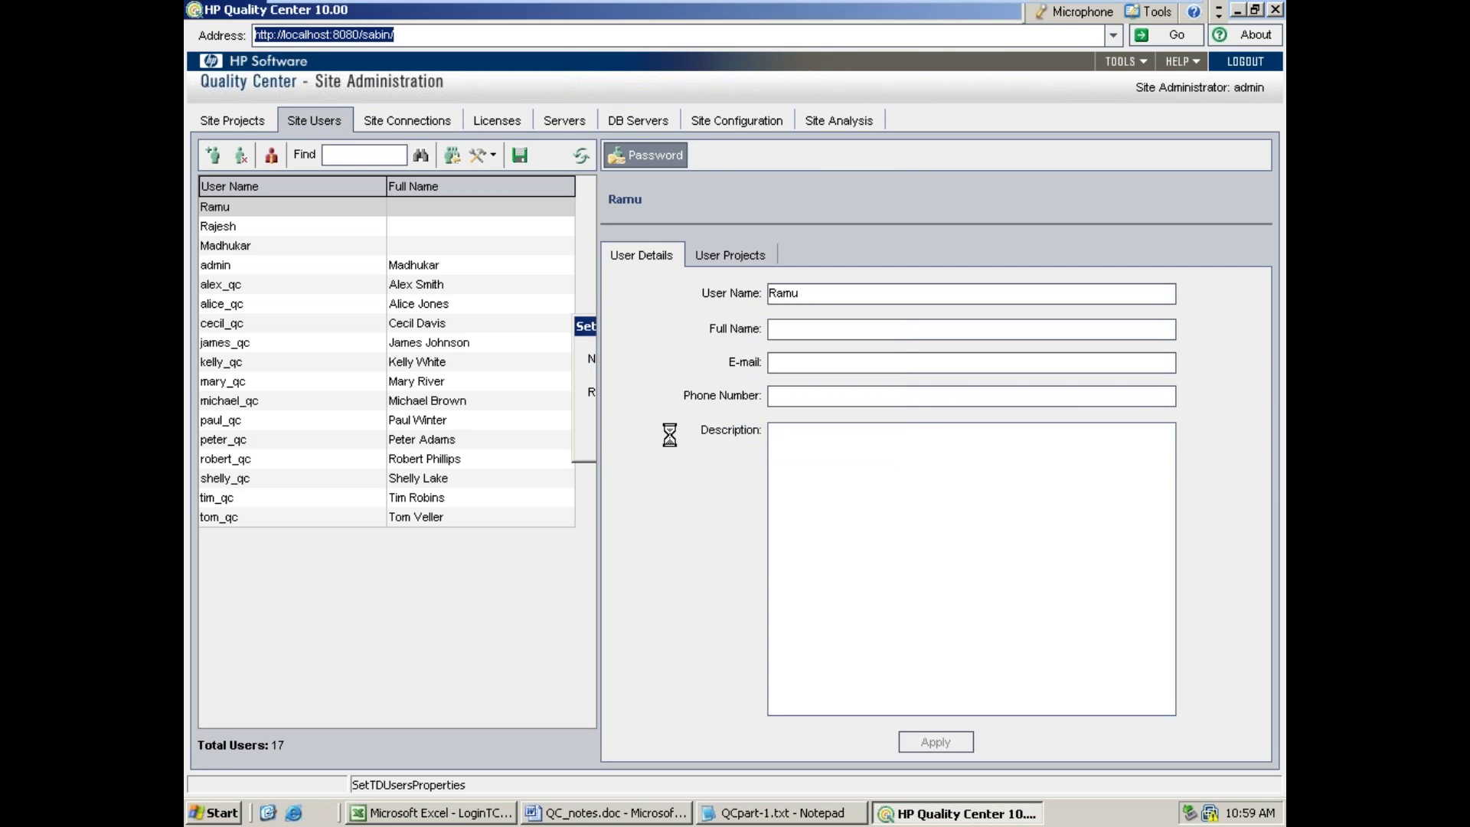
{"action": "left_click", "coordinate": [720, 452]}
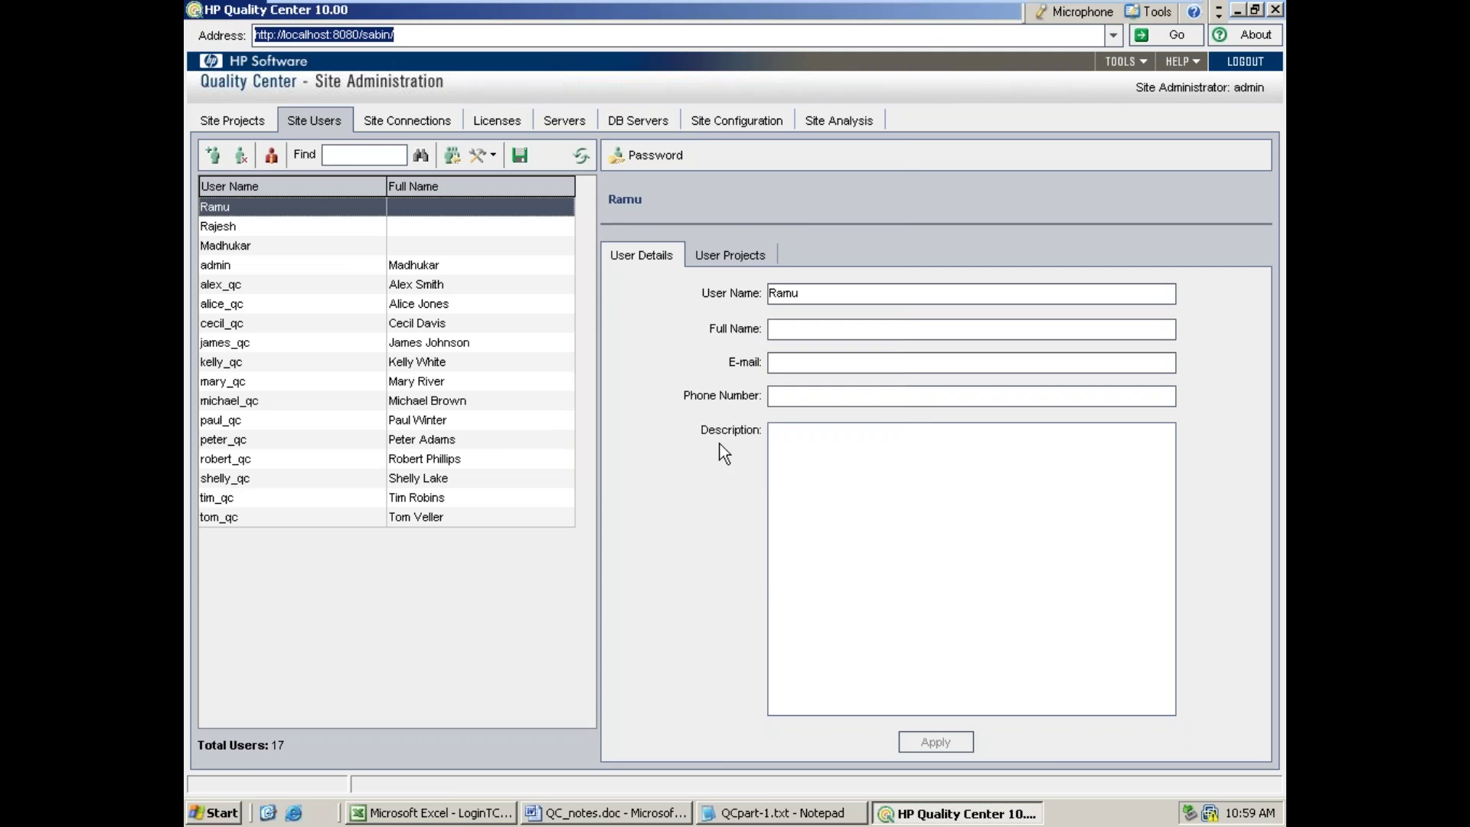
- Check the Notepad notes for the last user and create a site user for the Developer
{"action": "left_click", "coordinate": [621, 814]}
{"action": "left_click", "coordinate": [621, 815]}
{"action": "left_click", "coordinate": [781, 813]}
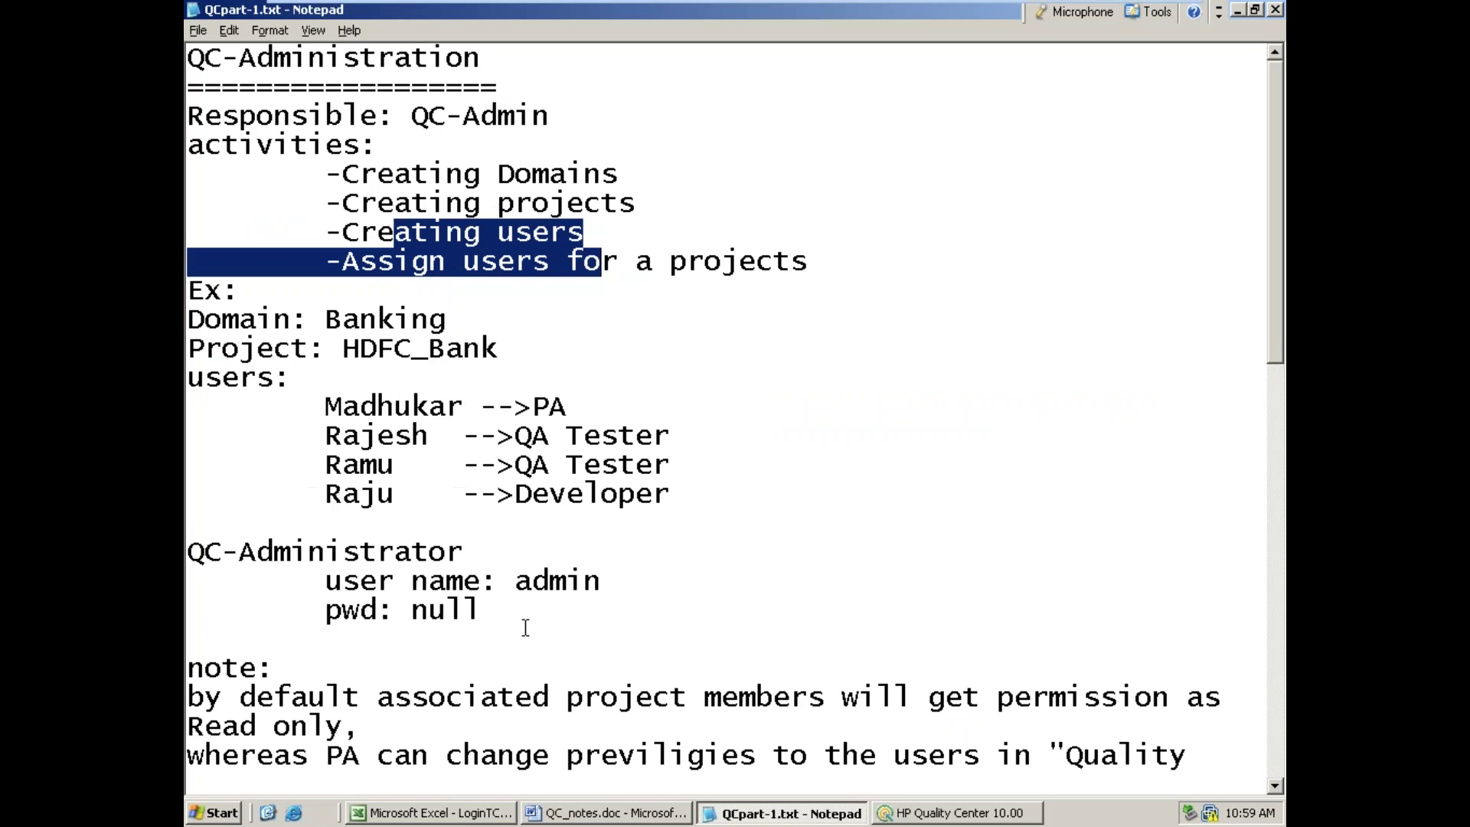
{"action": "left_click", "coordinate": [1238, 9]}
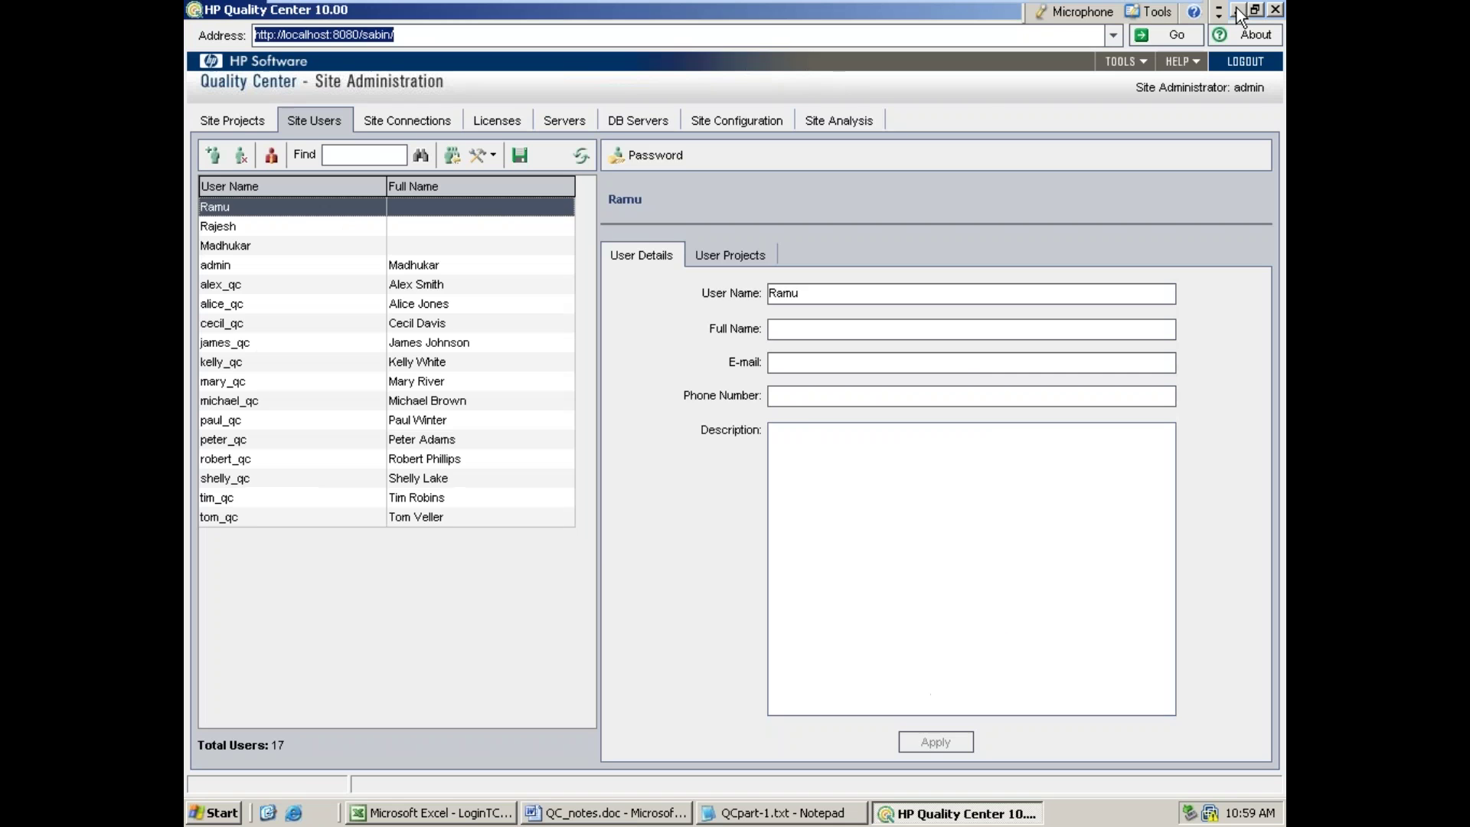
{"action": "left_click", "coordinate": [212, 157]}
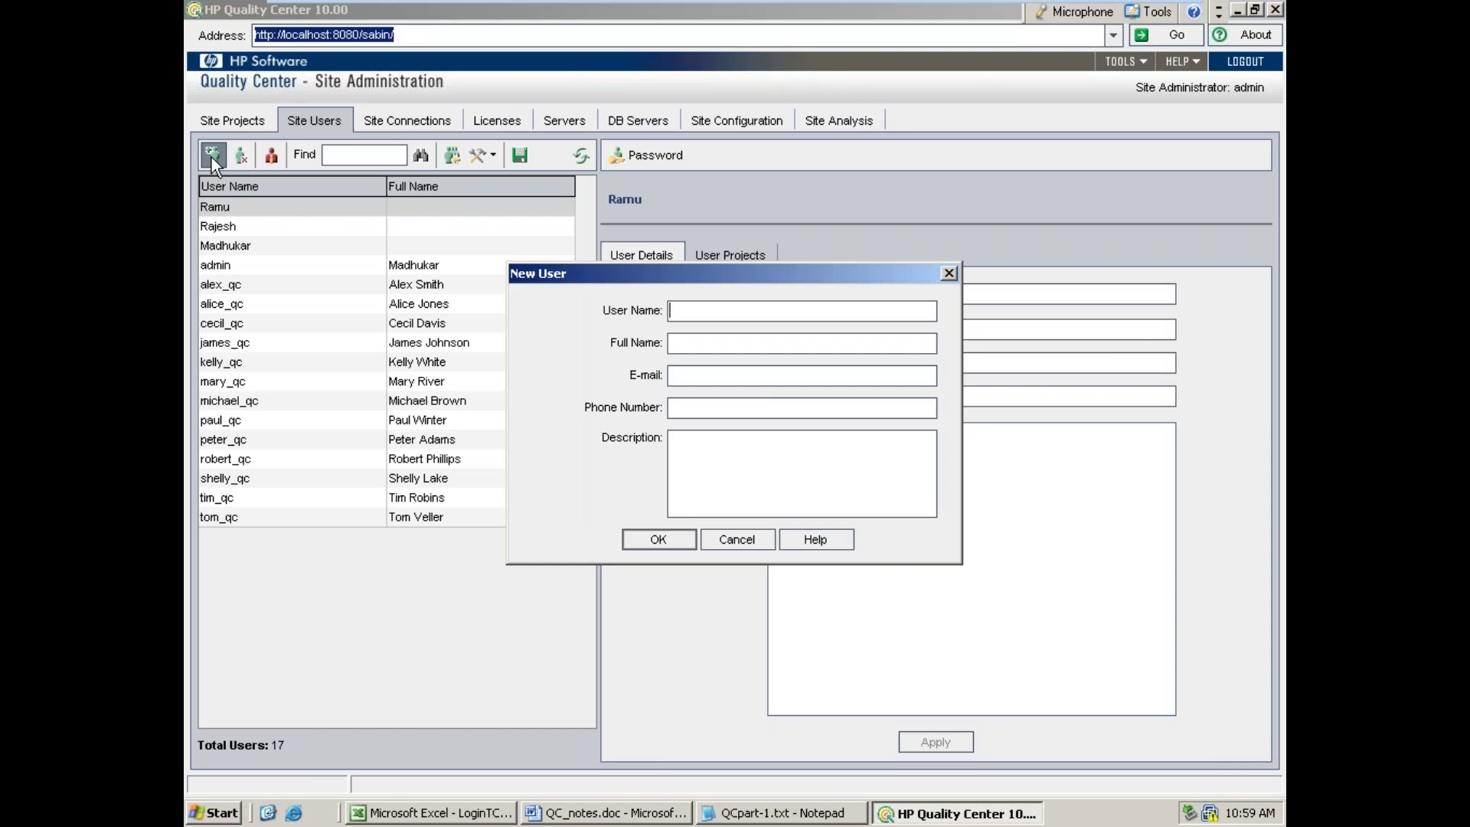
{"action": "type", "text": "Raju"}
{"action": "left_click", "coordinate": [657, 539]}
{"action": "left_click", "coordinate": [652, 153]}
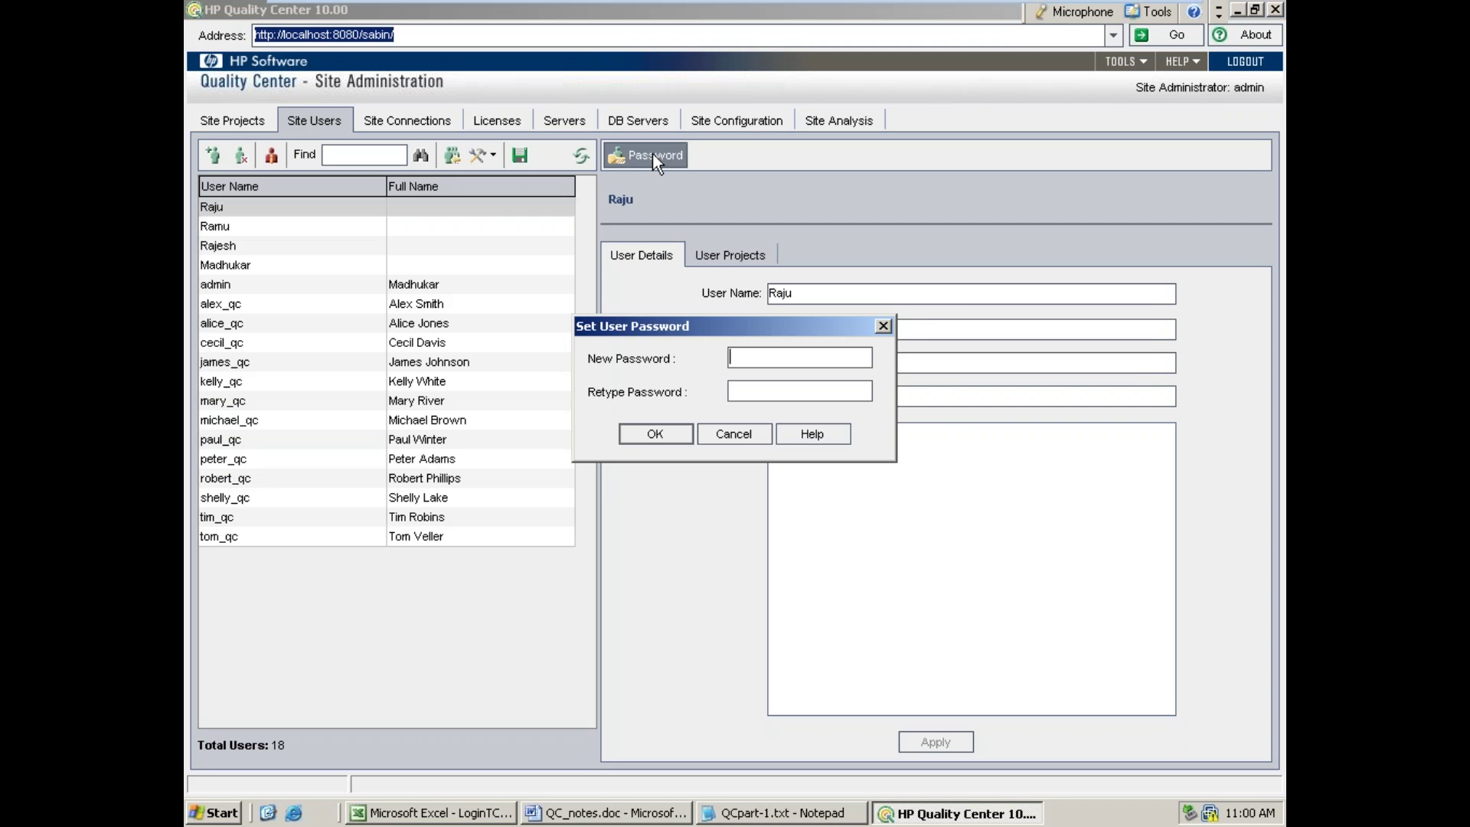
{"action": "type", "text": "*****"}
{"action": "key", "text": "Tab"}
{"action": "type", "text": "*****"}
{"action": "left_click", "coordinate": [690, 434]}
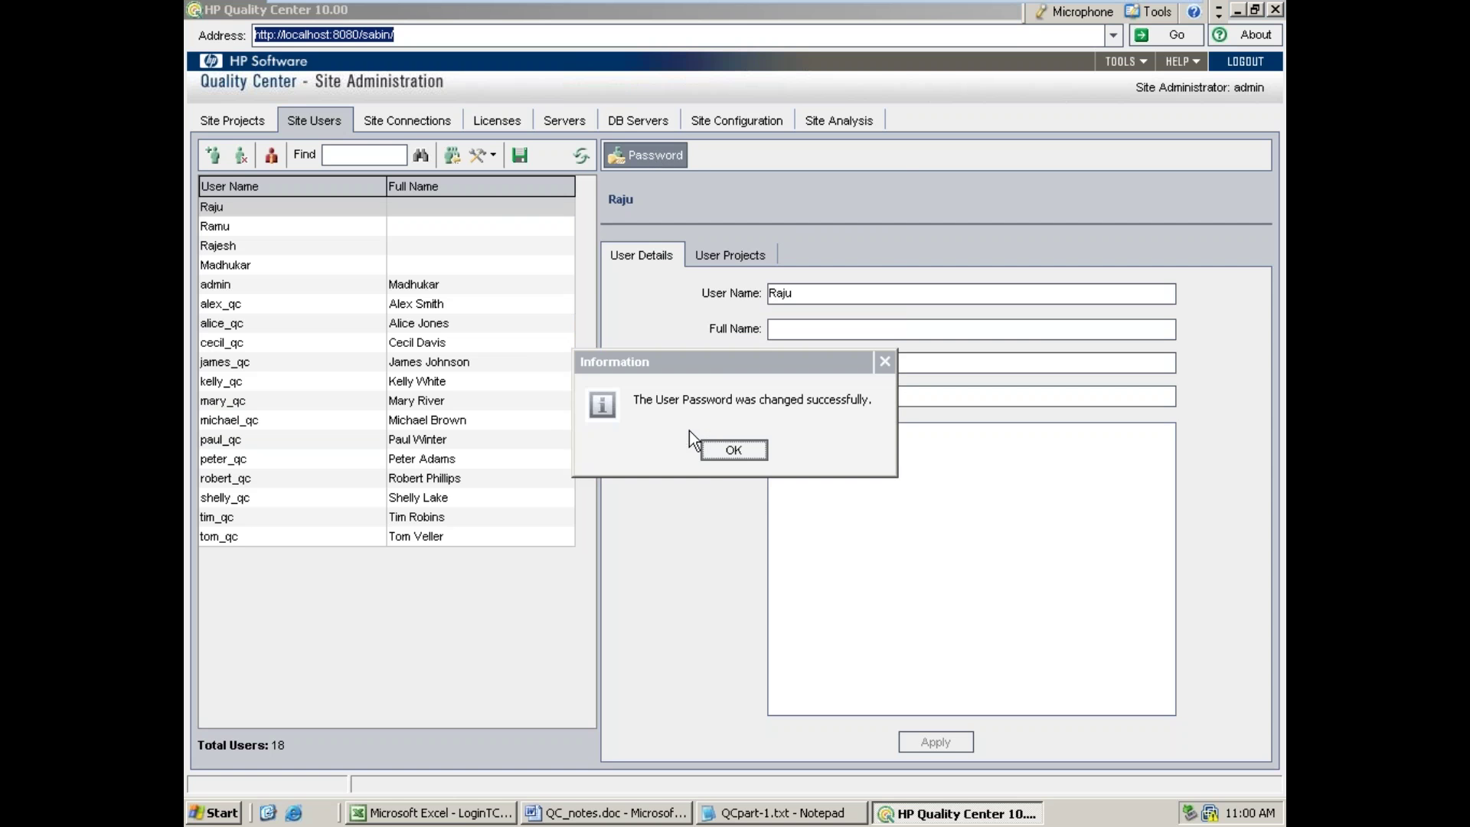
{"action": "left_click", "coordinate": [723, 451]}
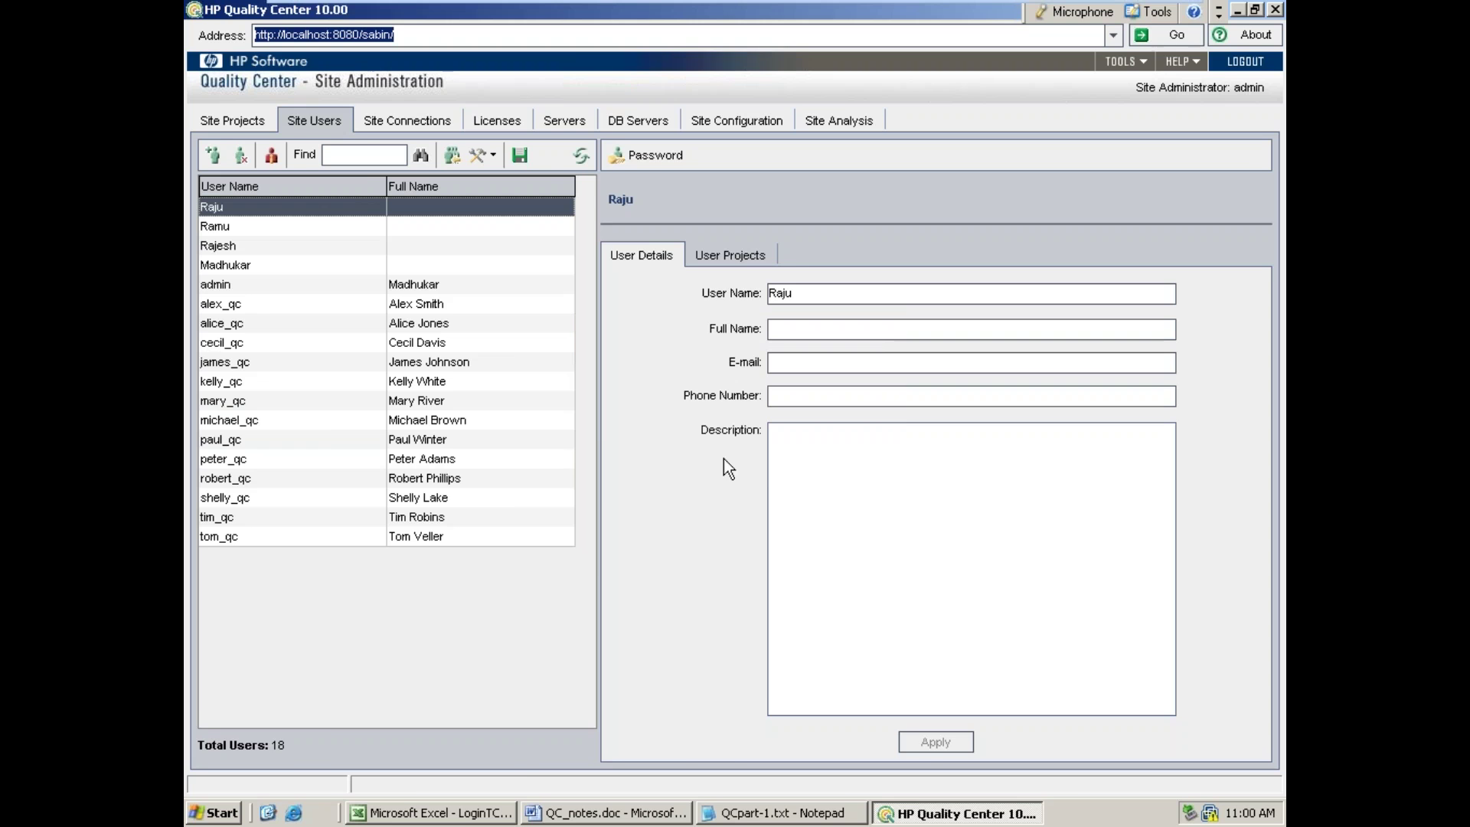
- Review the list of four users and their roles under "users:" in the QCpart-1.txt Notepad notes
{"action": "left_click", "coordinate": [744, 810]}
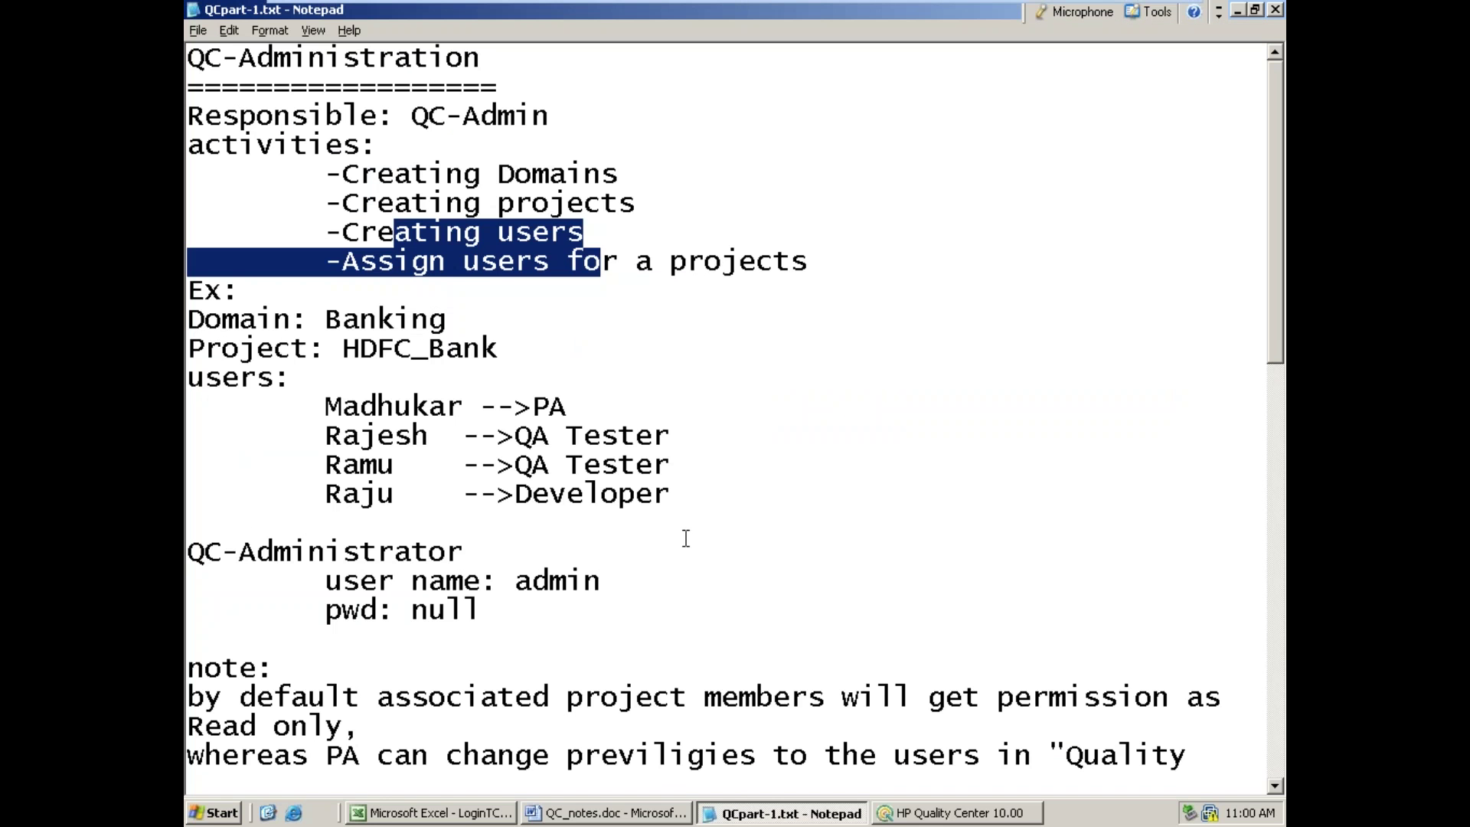
{"action": "left_click", "coordinate": [588, 513]}
{"action": "left_click_drag", "start_coordinate": [325, 407], "coordinate": [712, 499]}
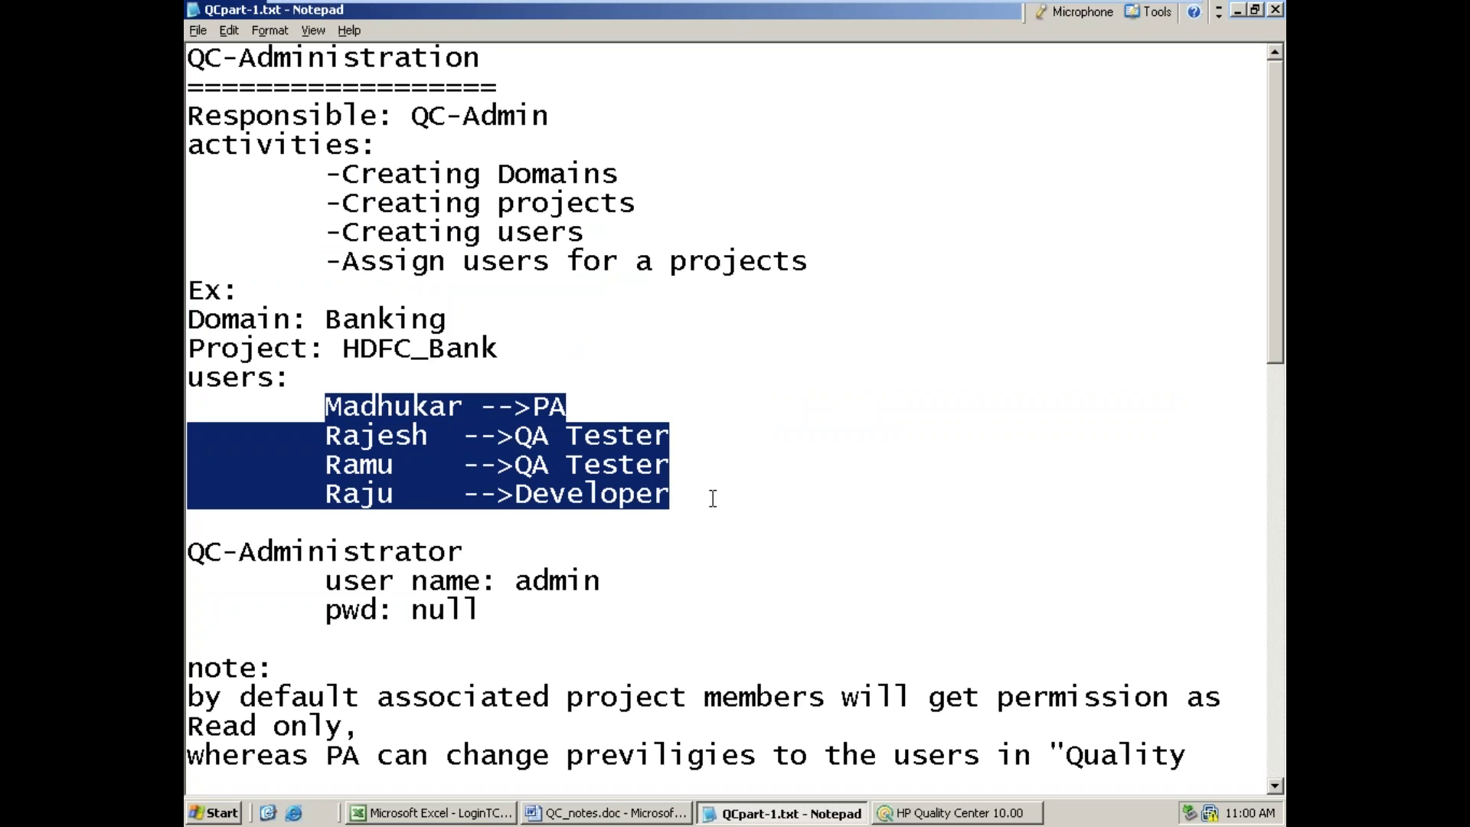
{"action": "left_click", "coordinate": [1237, 13]}
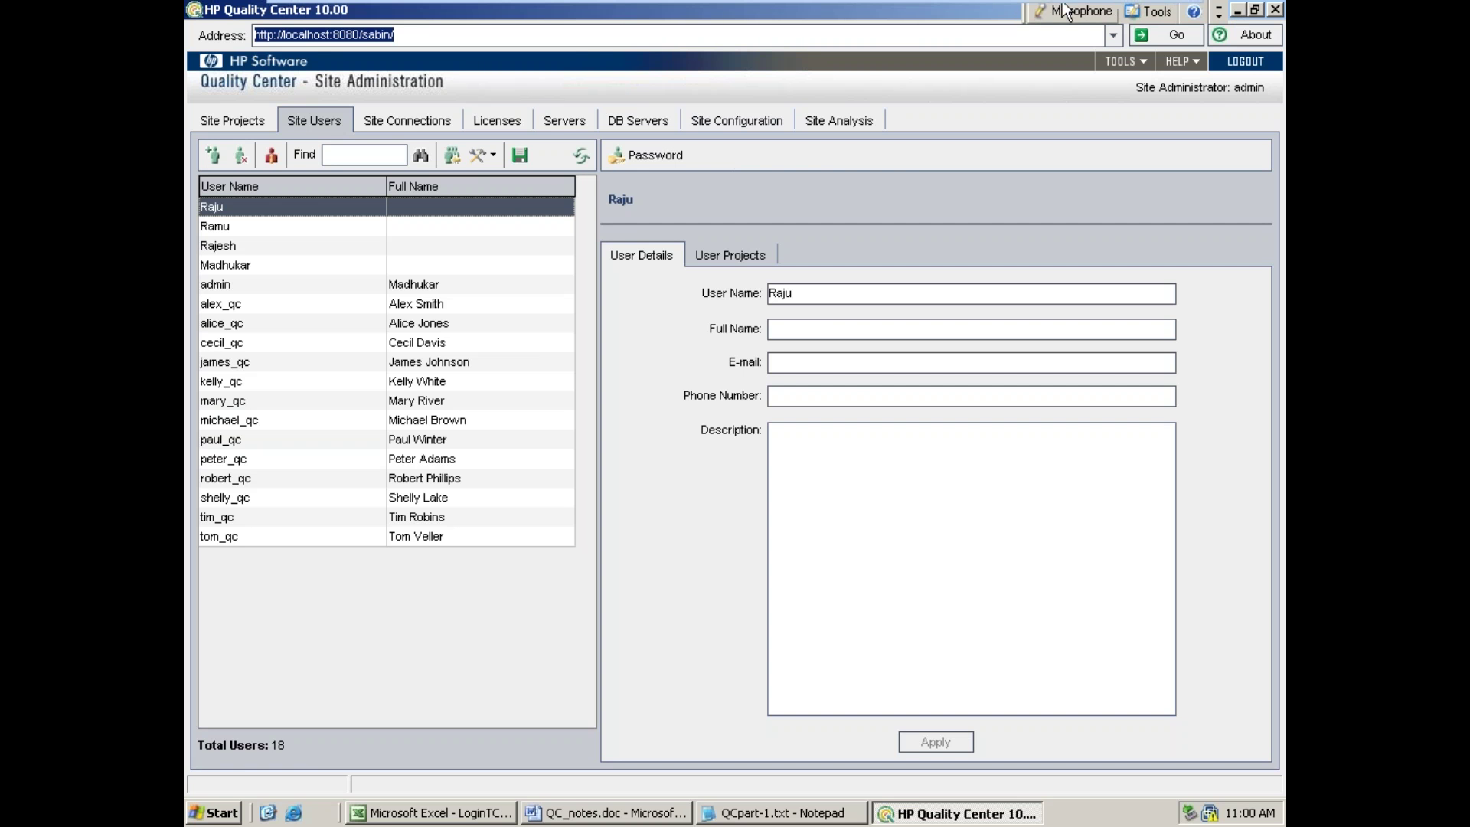
{"action": "left_click", "coordinate": [1238, 10]}
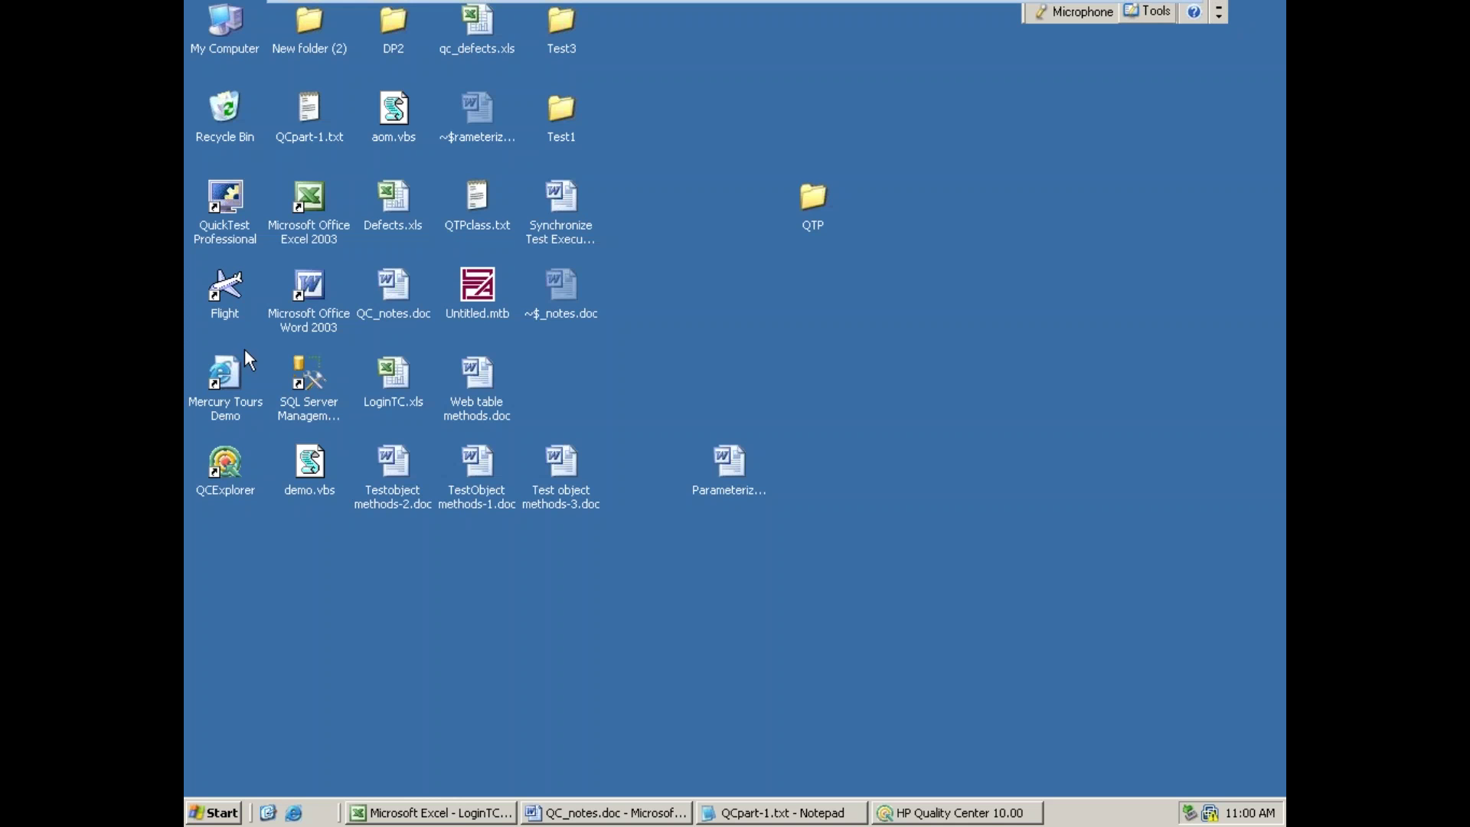
{"action": "double_click", "coordinate": [236, 471]}
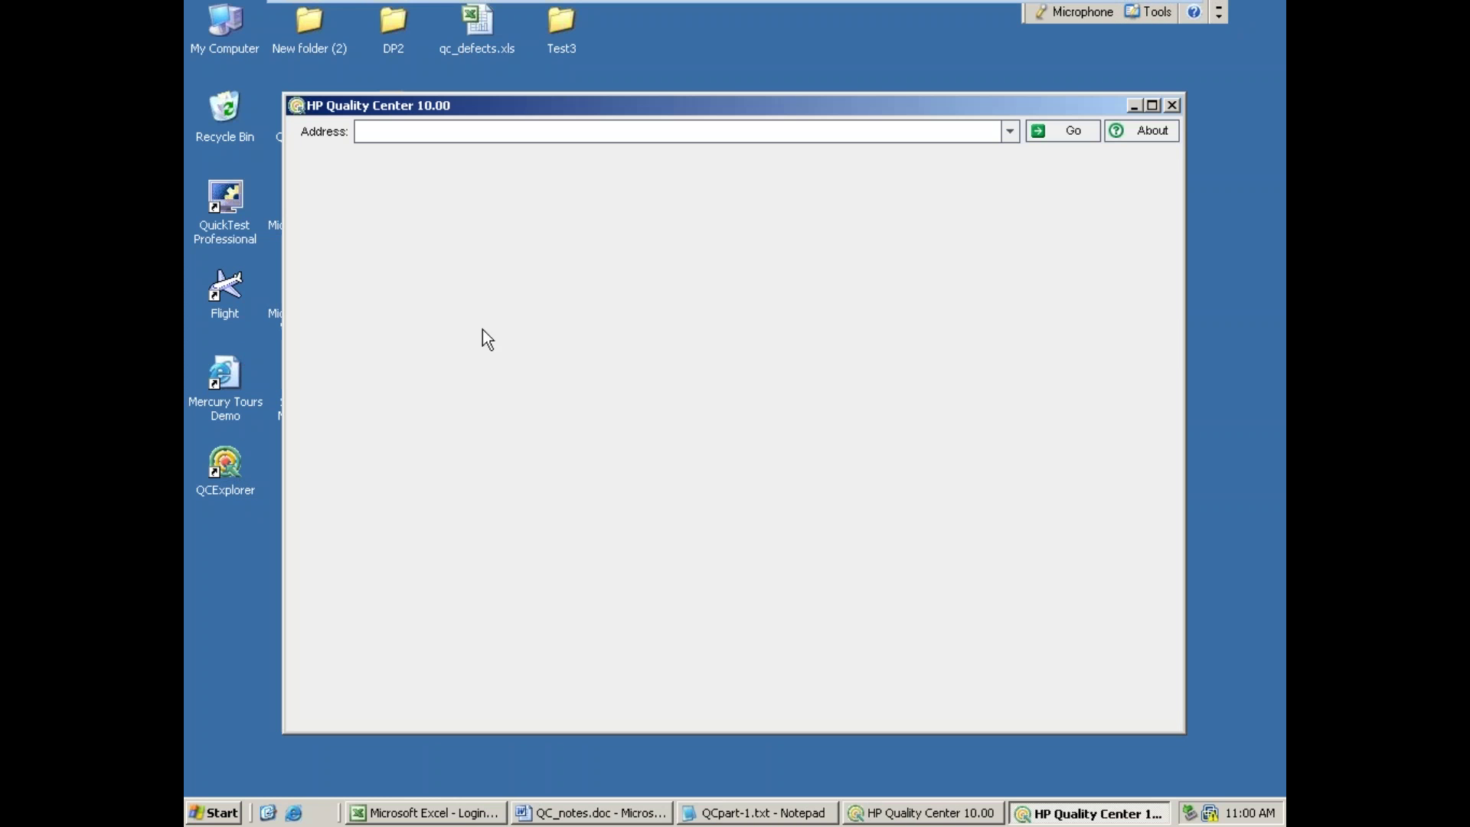
{"action": "left_click", "coordinate": [1008, 131]}
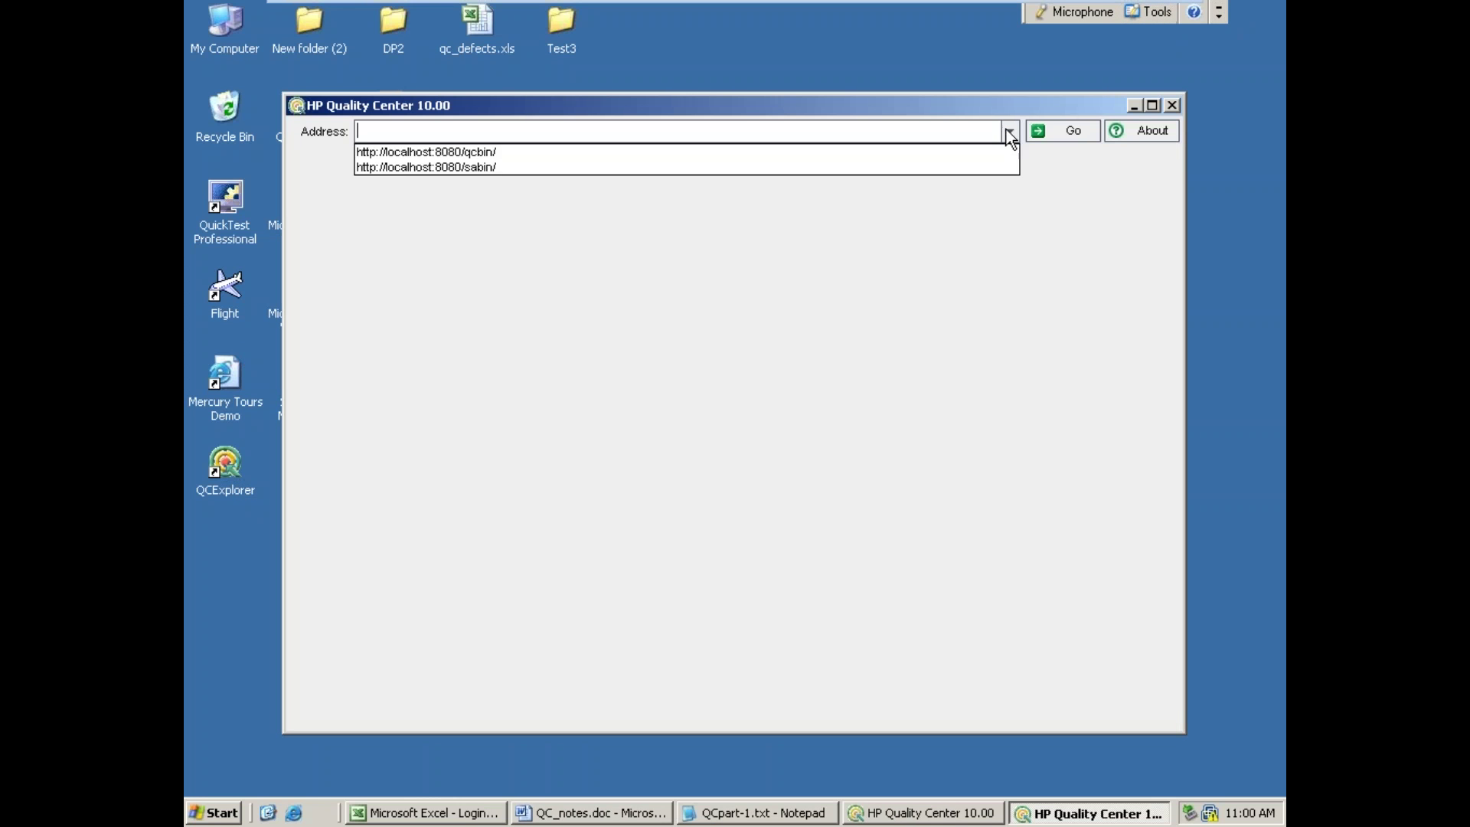
{"action": "left_click", "coordinate": [908, 152]}
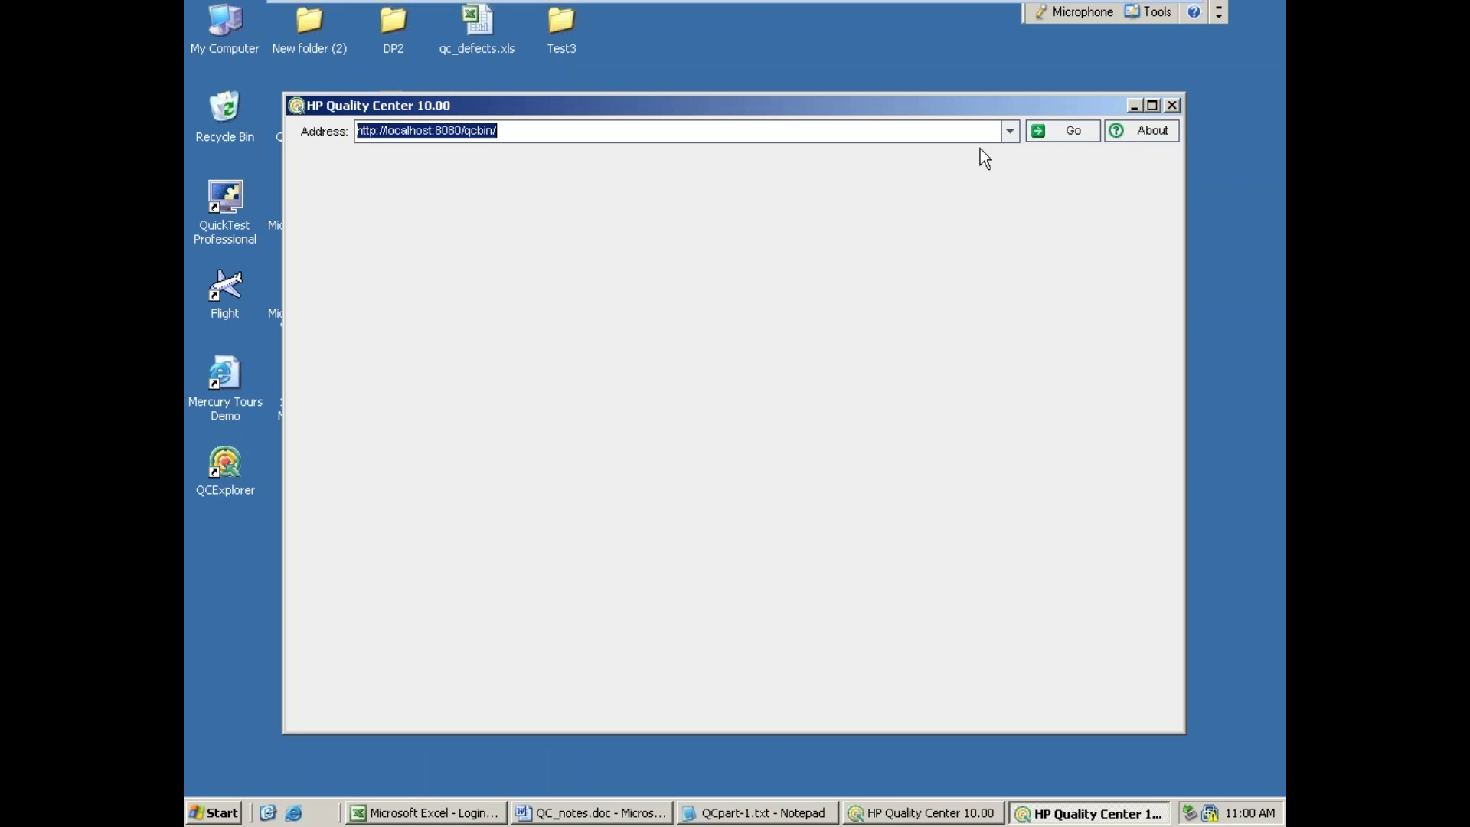
{"action": "left_click", "coordinate": [1070, 137]}
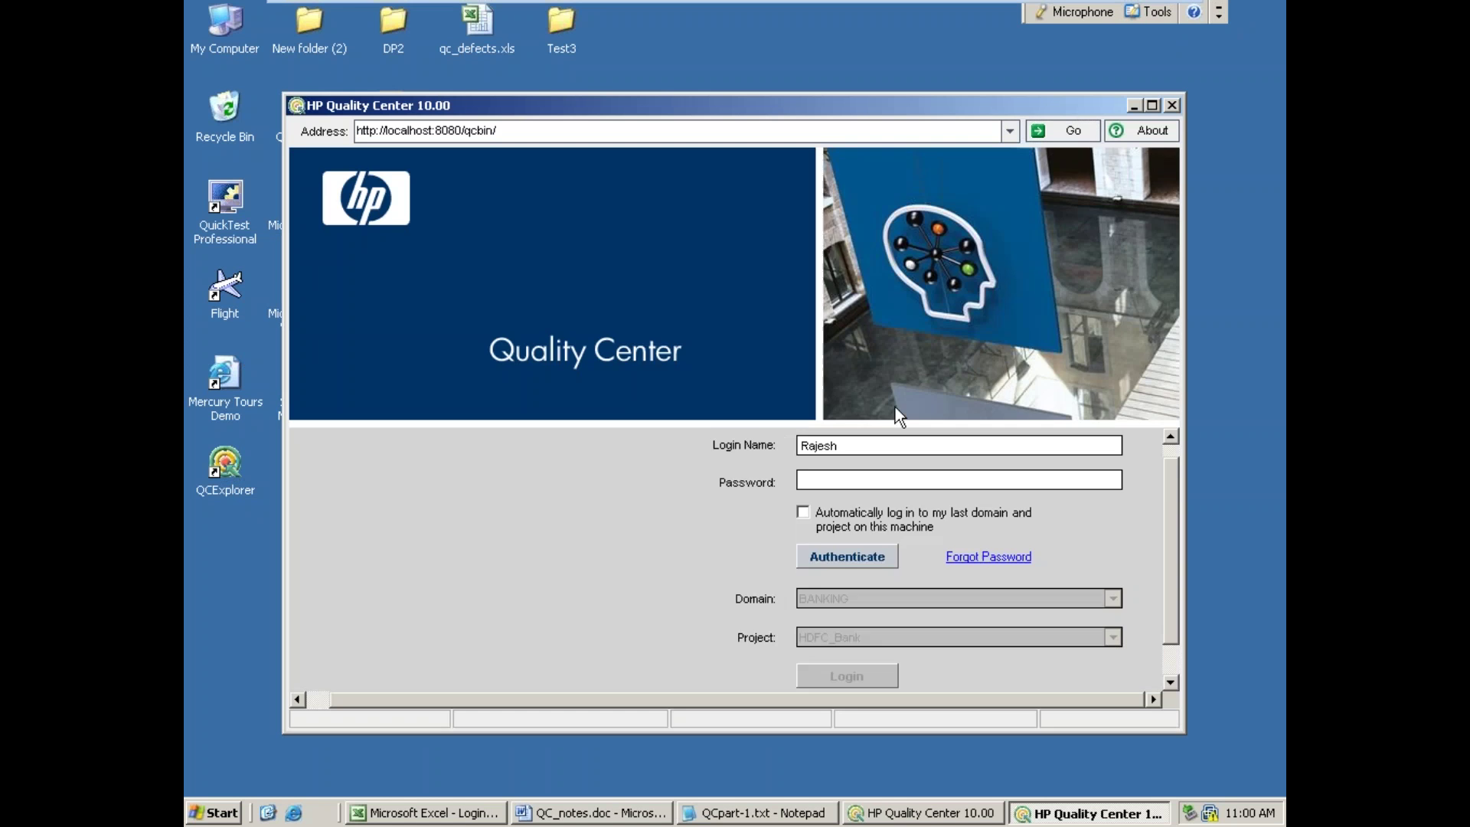
- Try to authenticate the prefilled QA Tester with the account password, close that login window and return to Site Administration
{"action": "left_click", "coordinate": [848, 480]}
{"action": "type", "text": "*****"}
{"action": "left_click", "coordinate": [870, 559]}
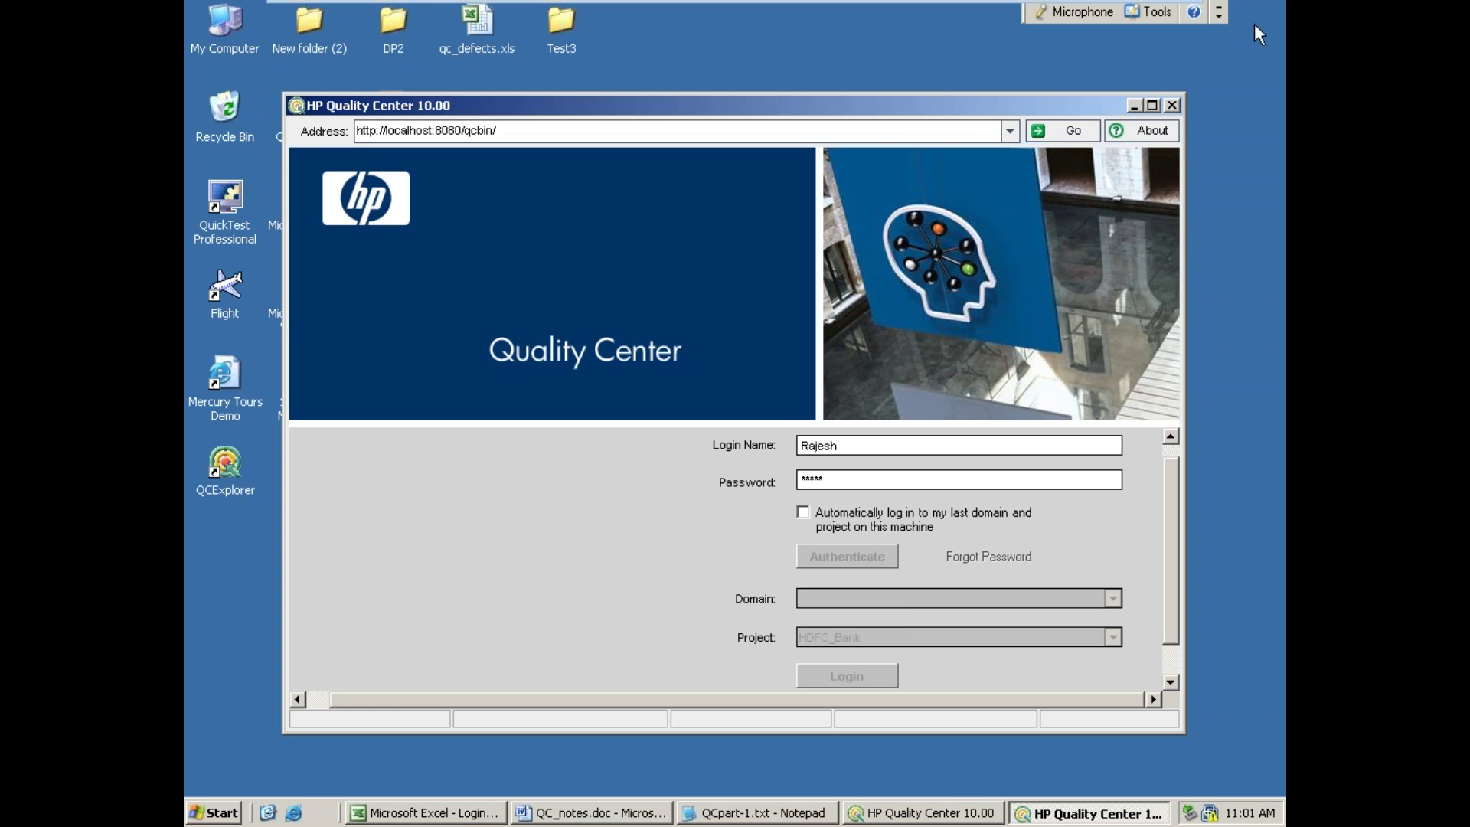
{"action": "left_click", "coordinate": [1177, 108]}
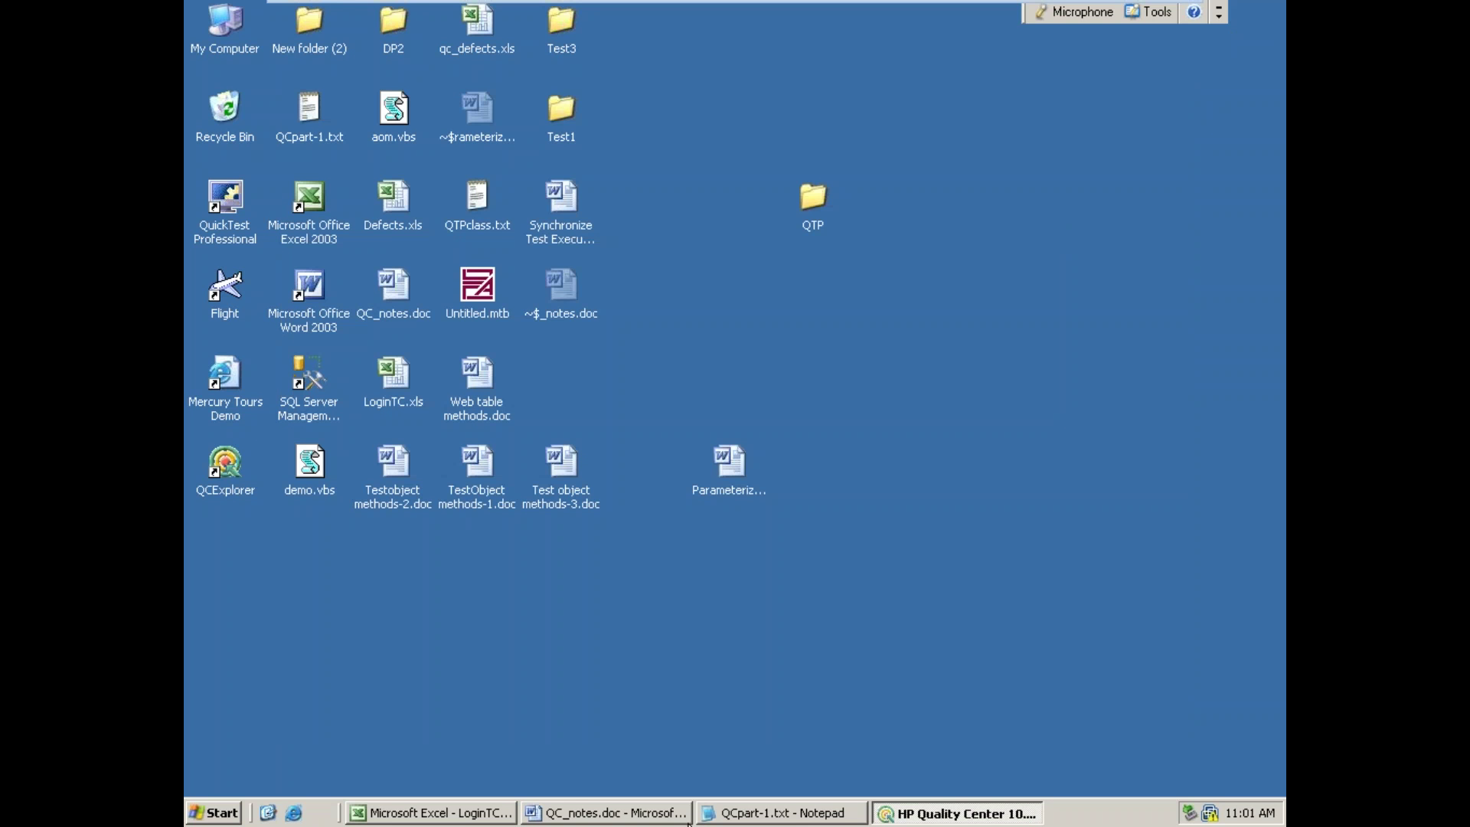
{"action": "left_click", "coordinate": [882, 815]}
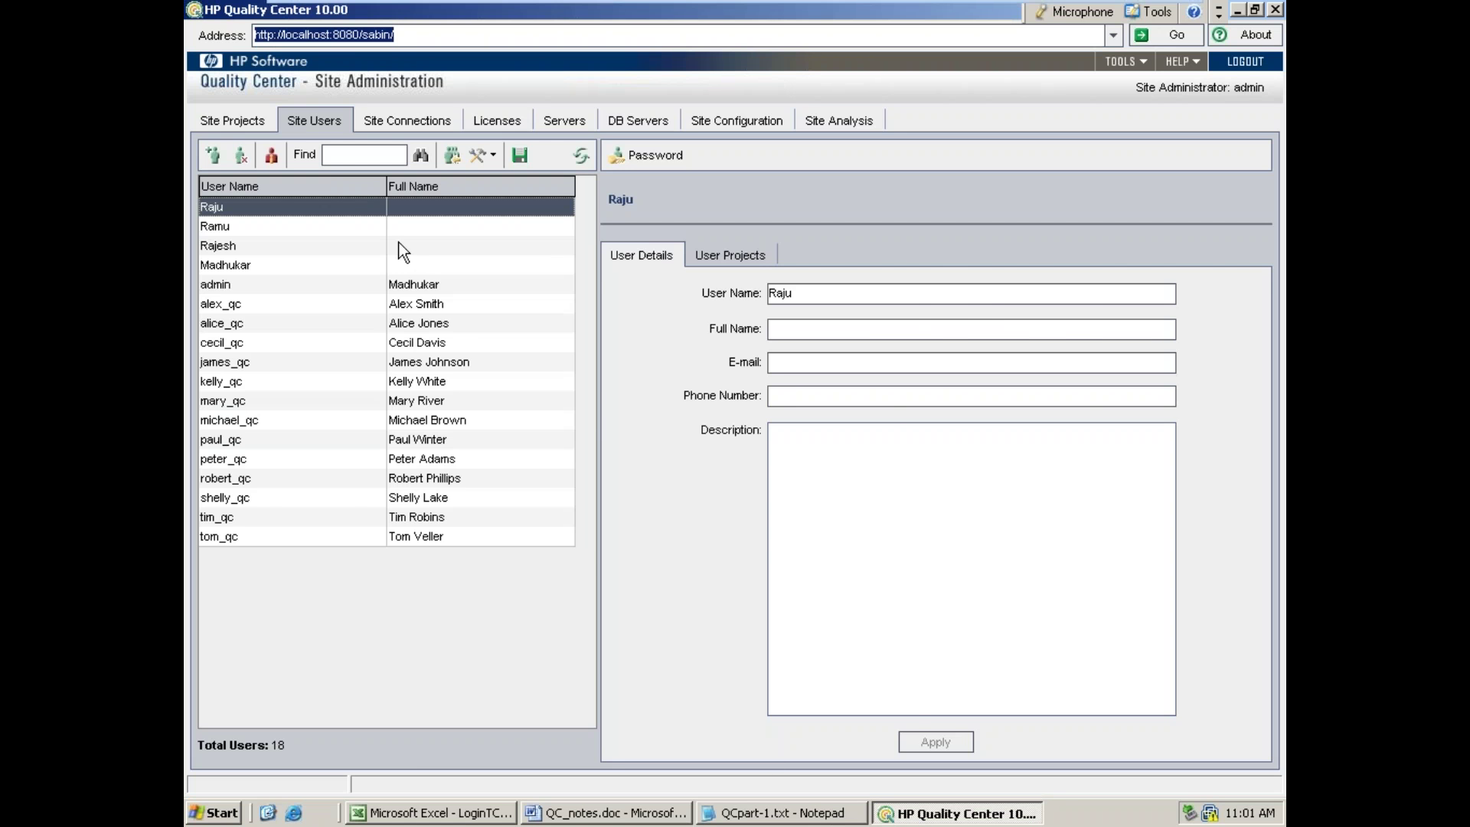
- In the site projects, collapse the DEFAULT domain, expand BANKING and show the project users of HDFC_Bank
{"action": "left_click", "coordinate": [255, 124]}
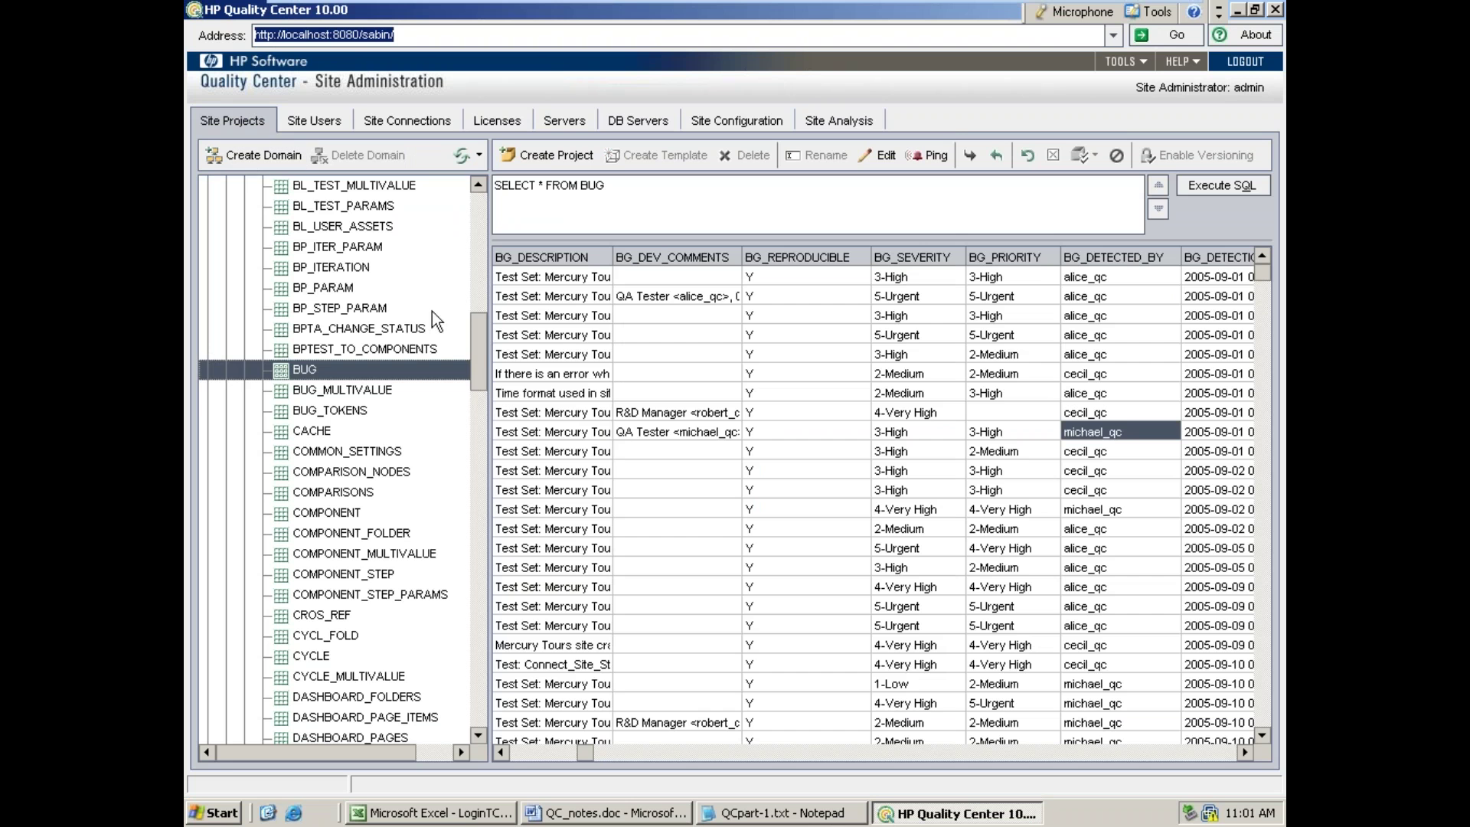
{"action": "left_click_drag", "start_coordinate": [476, 343], "coordinate": [478, 224]}
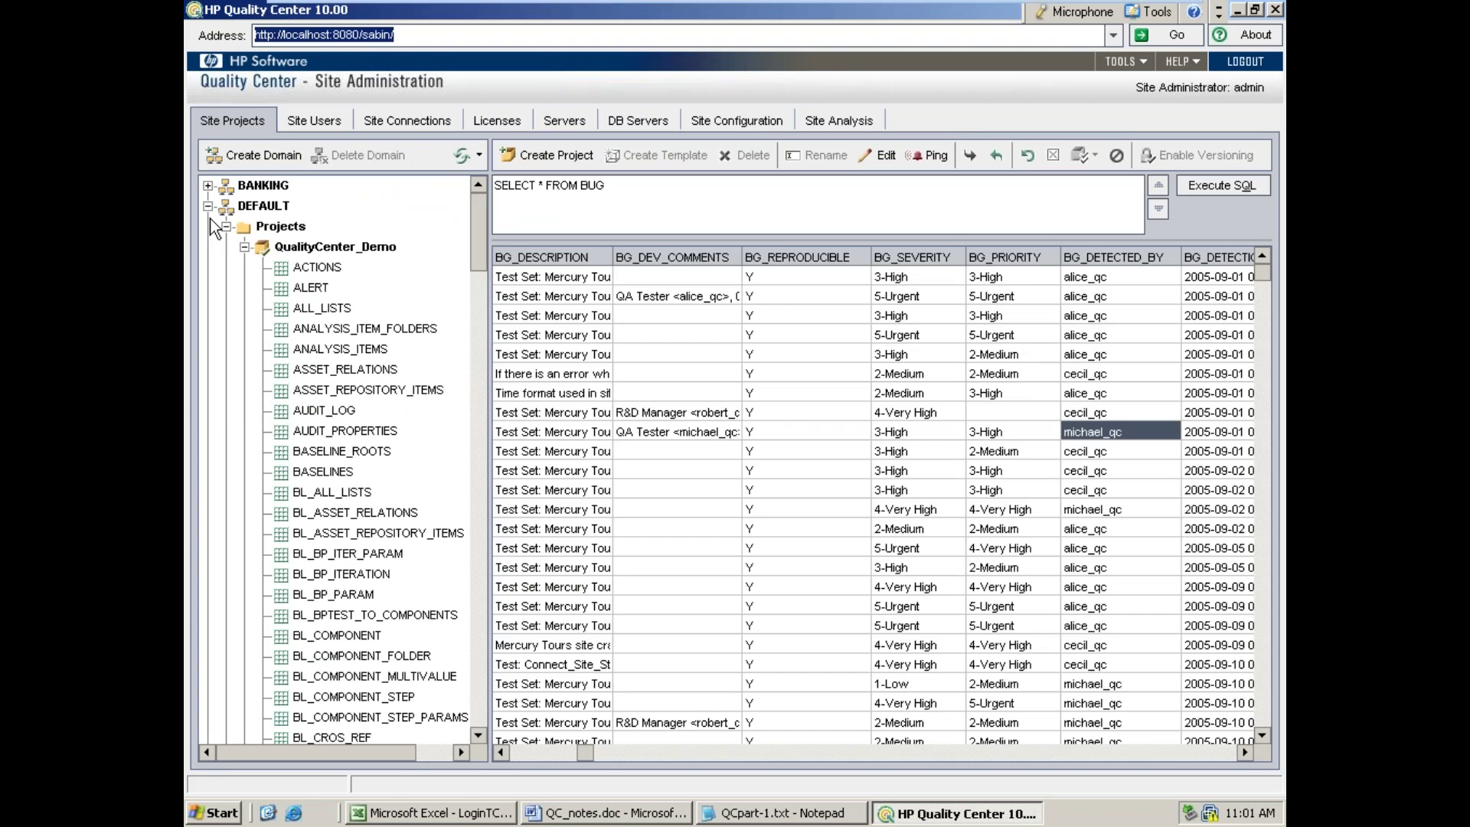
{"action": "left_click", "coordinate": [208, 205]}
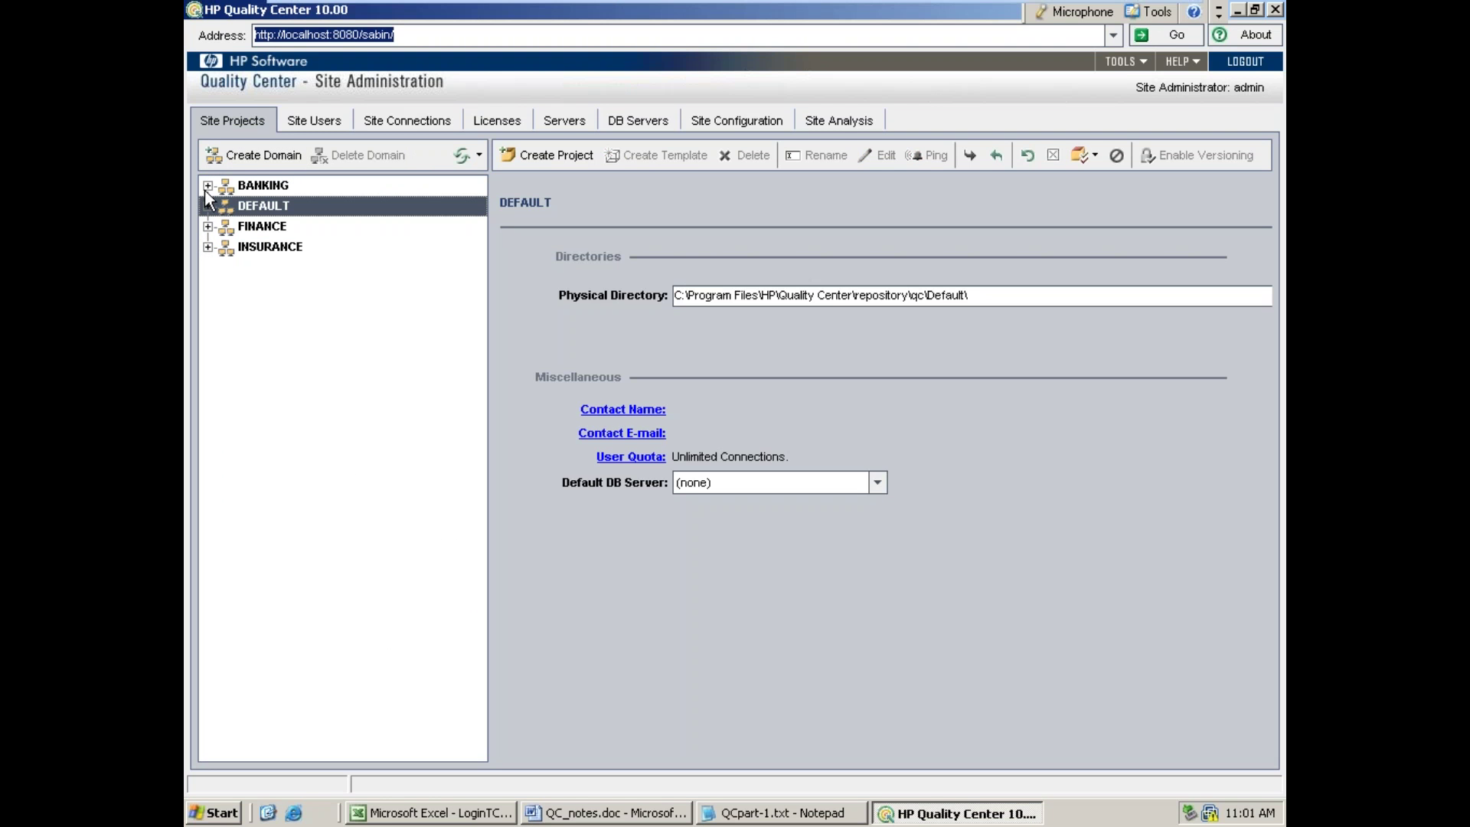
{"action": "left_click", "coordinate": [207, 186]}
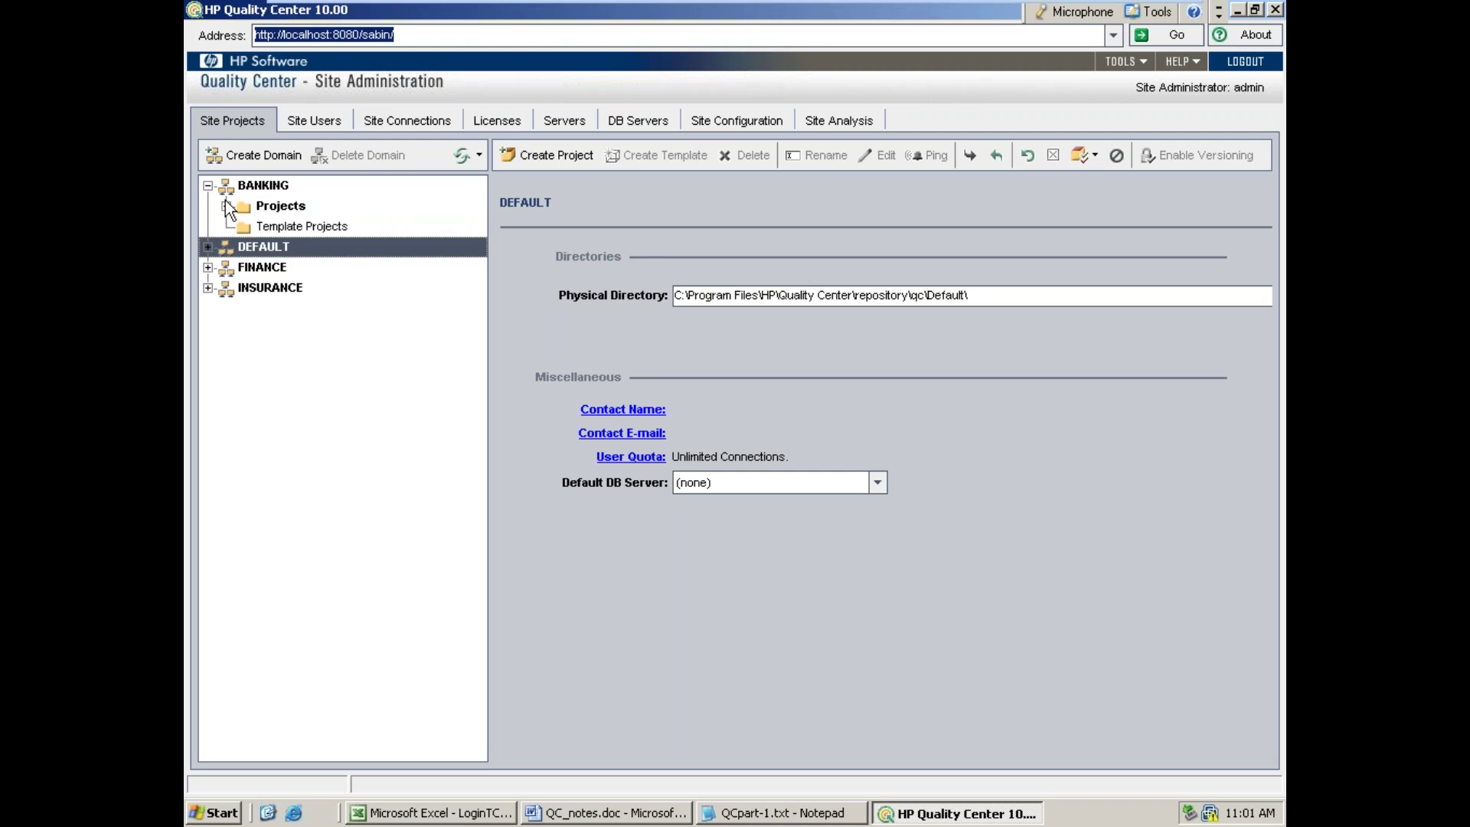
{"action": "left_click", "coordinate": [226, 207]}
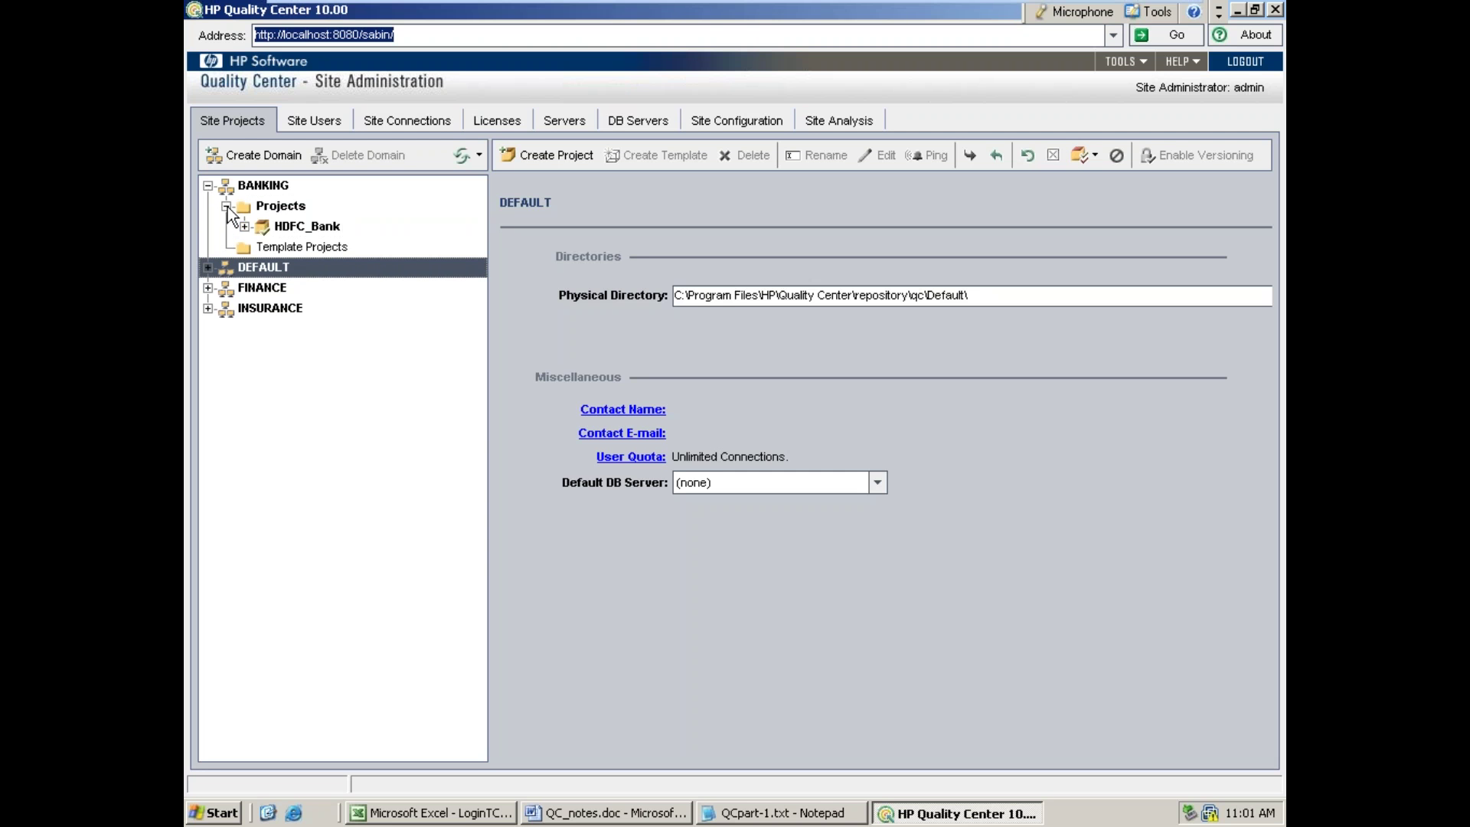
{"action": "left_click", "coordinate": [272, 228]}
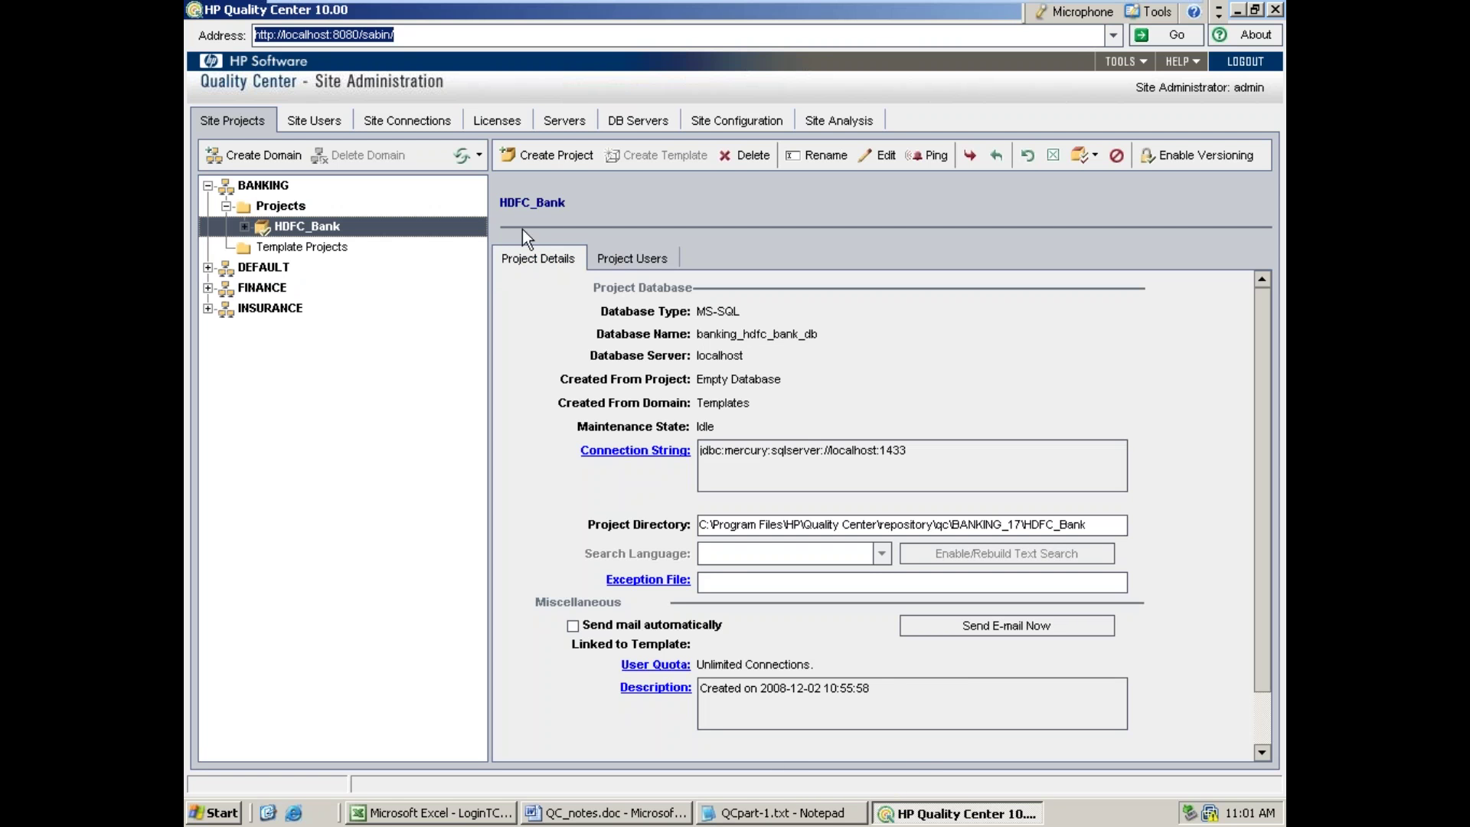
{"action": "left_click", "coordinate": [631, 258]}
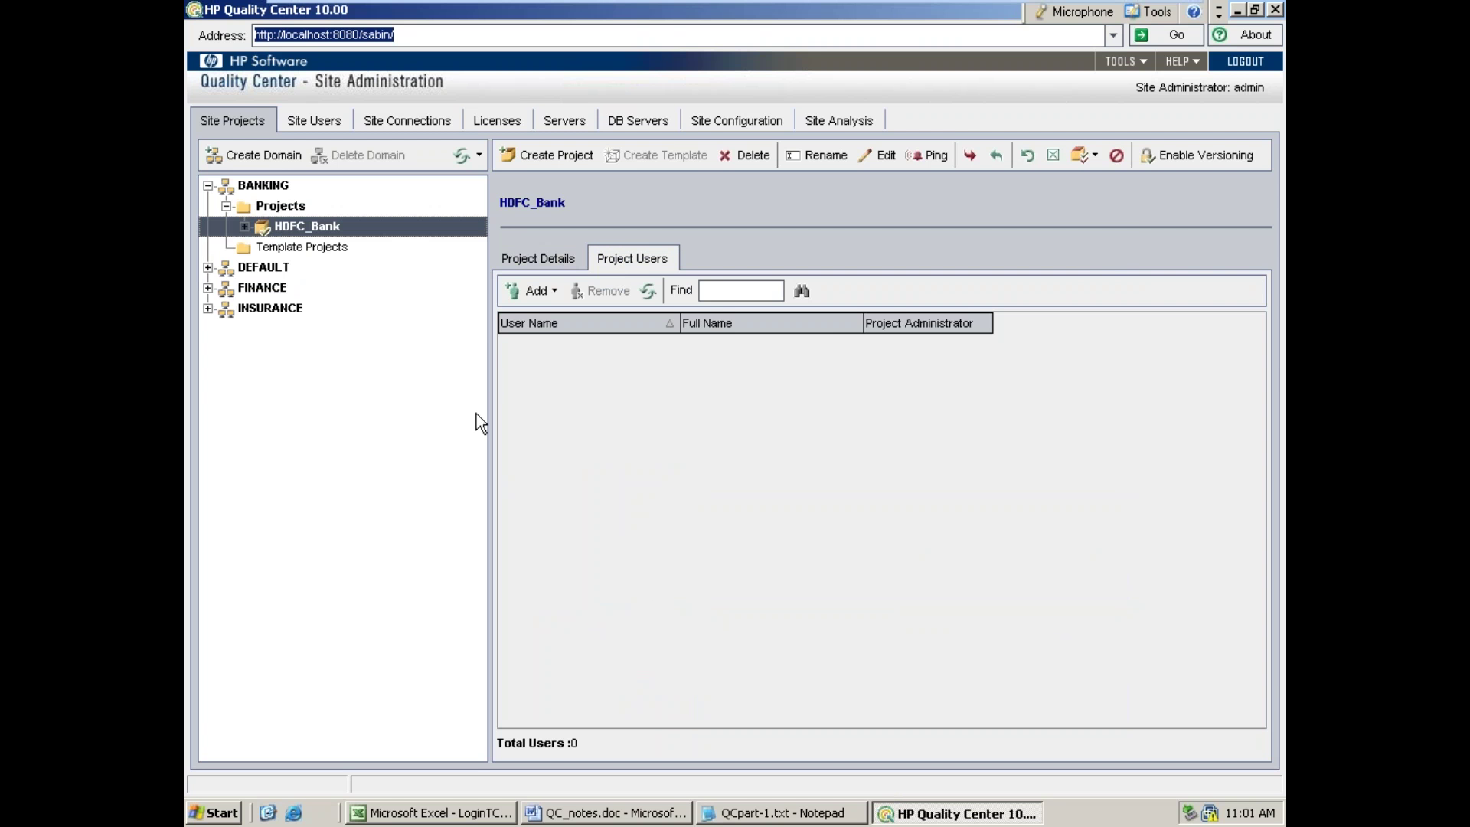
- Add the four newly created site users to the HDFC_Bank project from the users list and close that list
{"action": "left_click", "coordinate": [531, 298]}
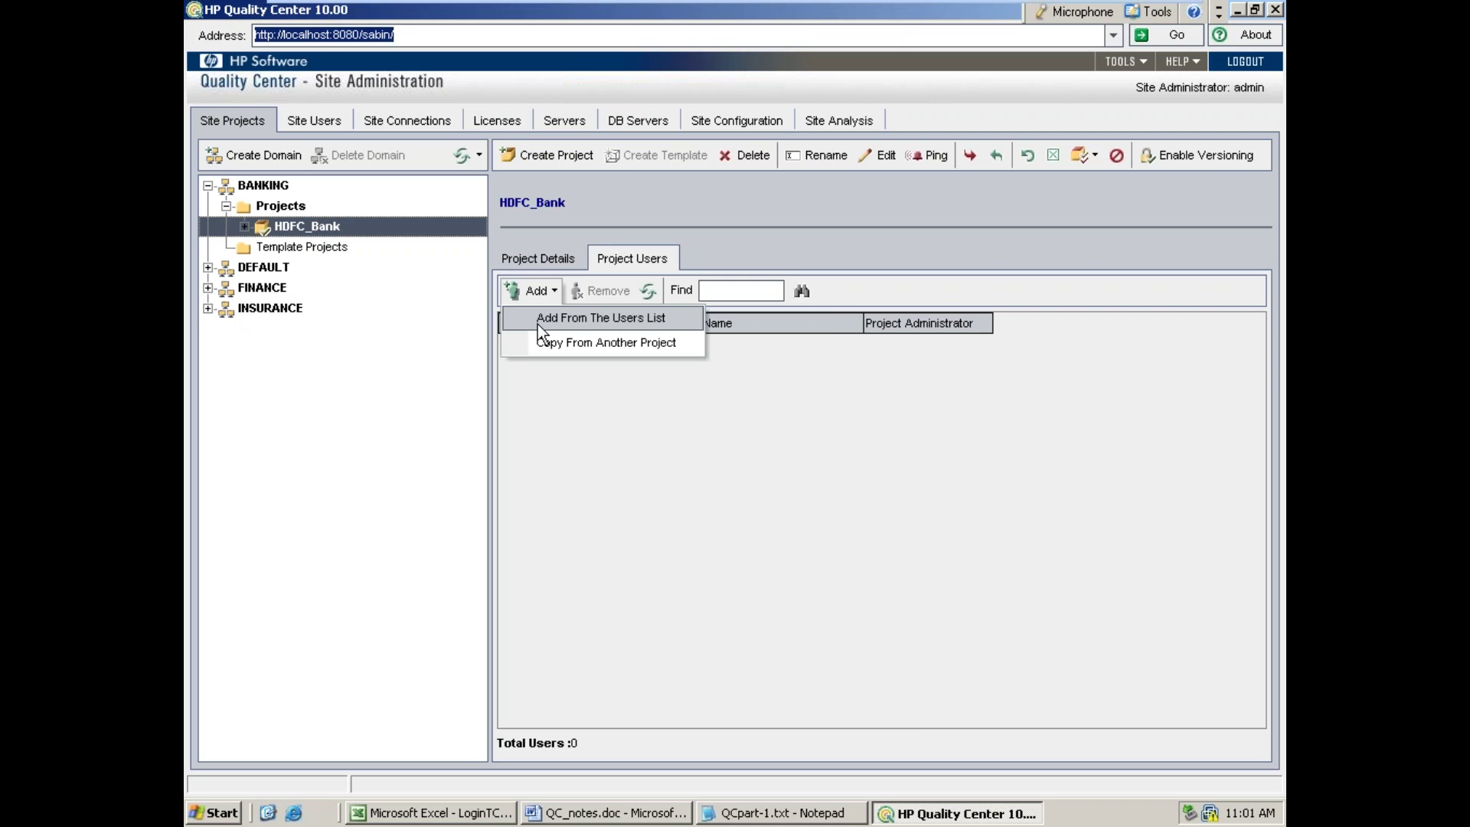
{"action": "left_click", "coordinate": [541, 331]}
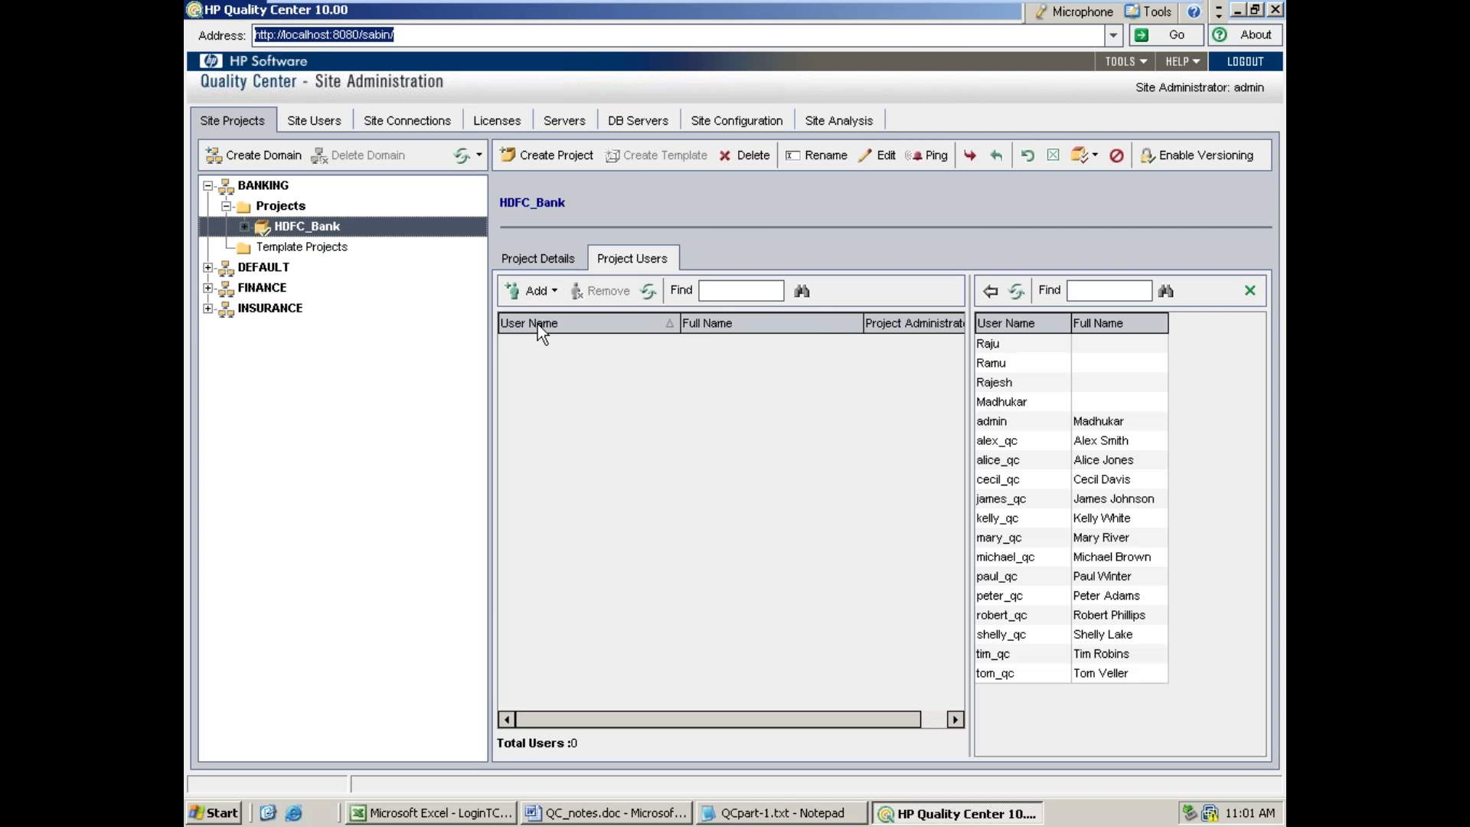
{"action": "left_click", "coordinate": [990, 349]}
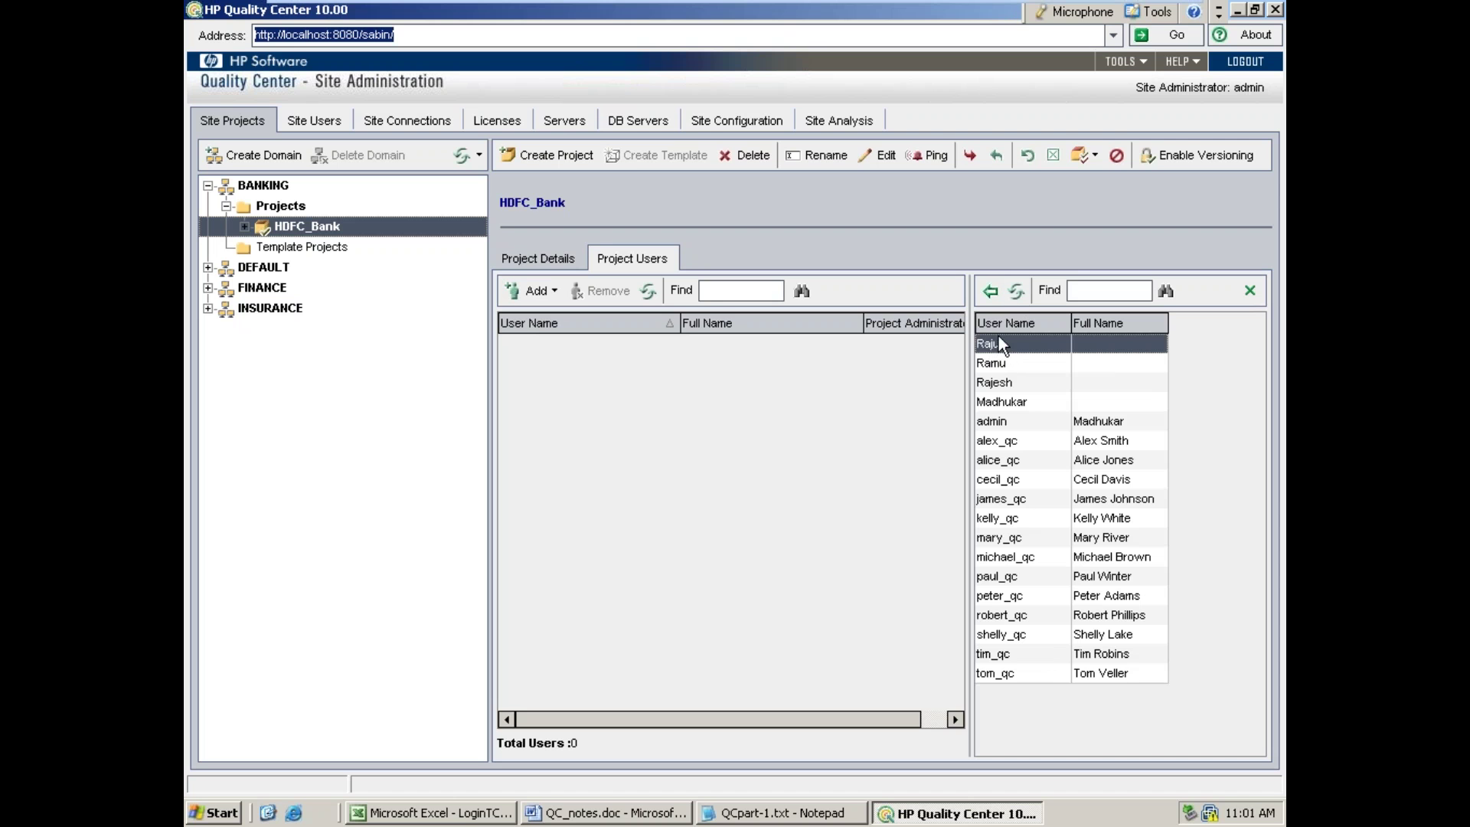
{"action": "left_click", "coordinate": [991, 291]}
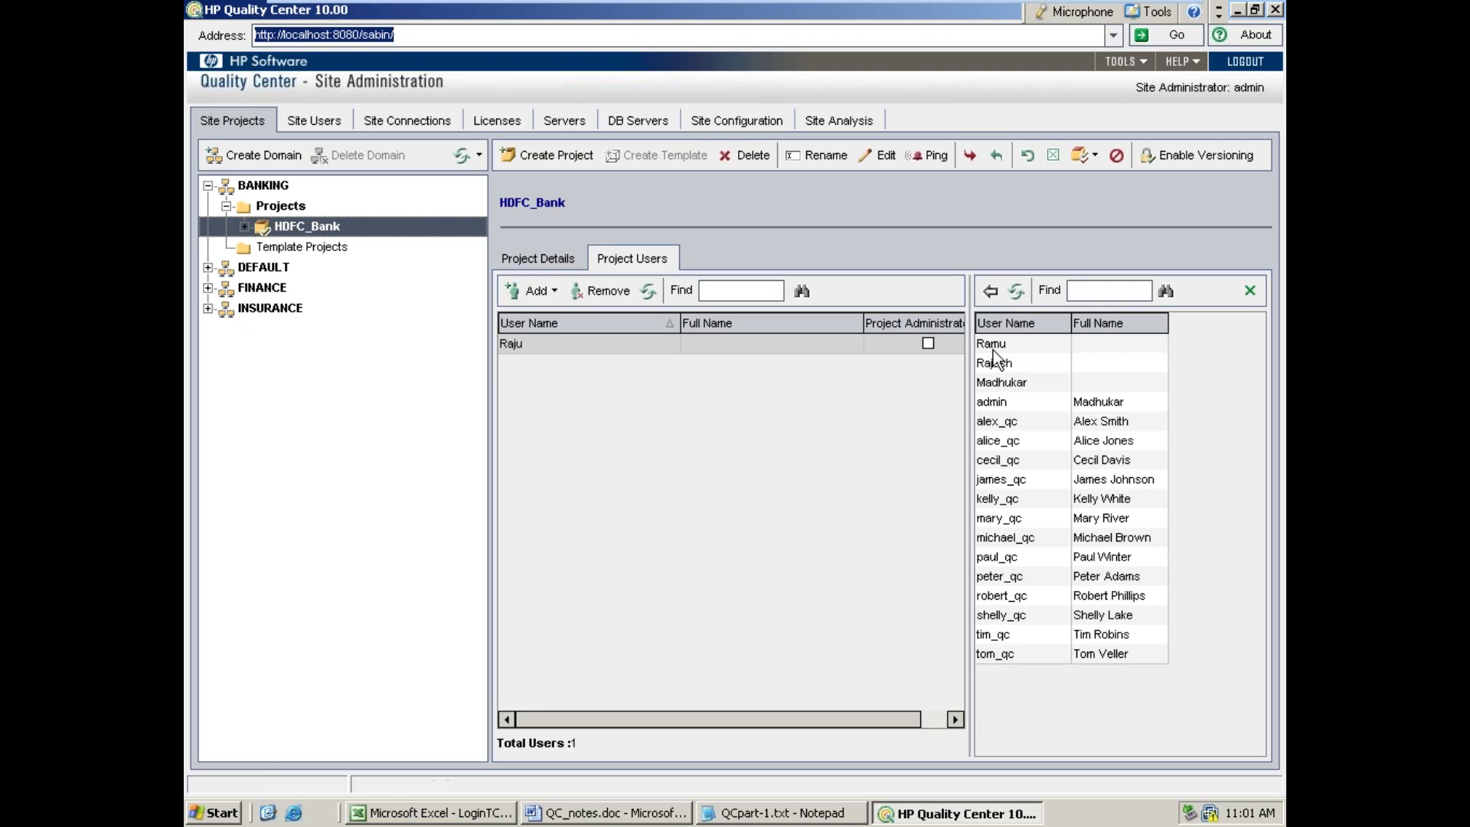
{"action": "left_click", "coordinate": [994, 346]}
{"action": "left_click", "coordinate": [999, 300]}
{"action": "left_click", "coordinate": [991, 345]}
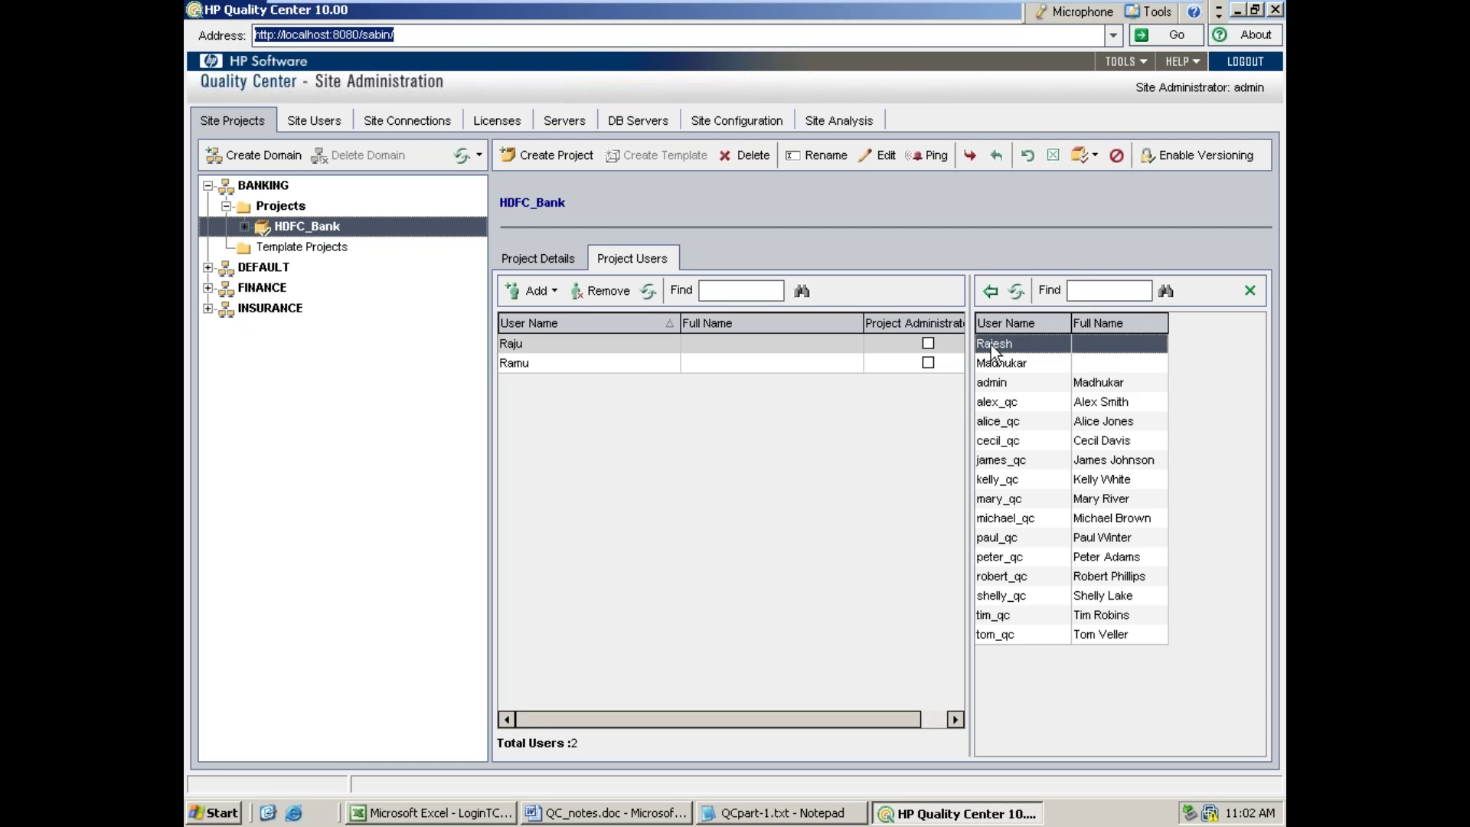
{"action": "left_click", "coordinate": [997, 293]}
{"action": "left_click", "coordinate": [992, 343]}
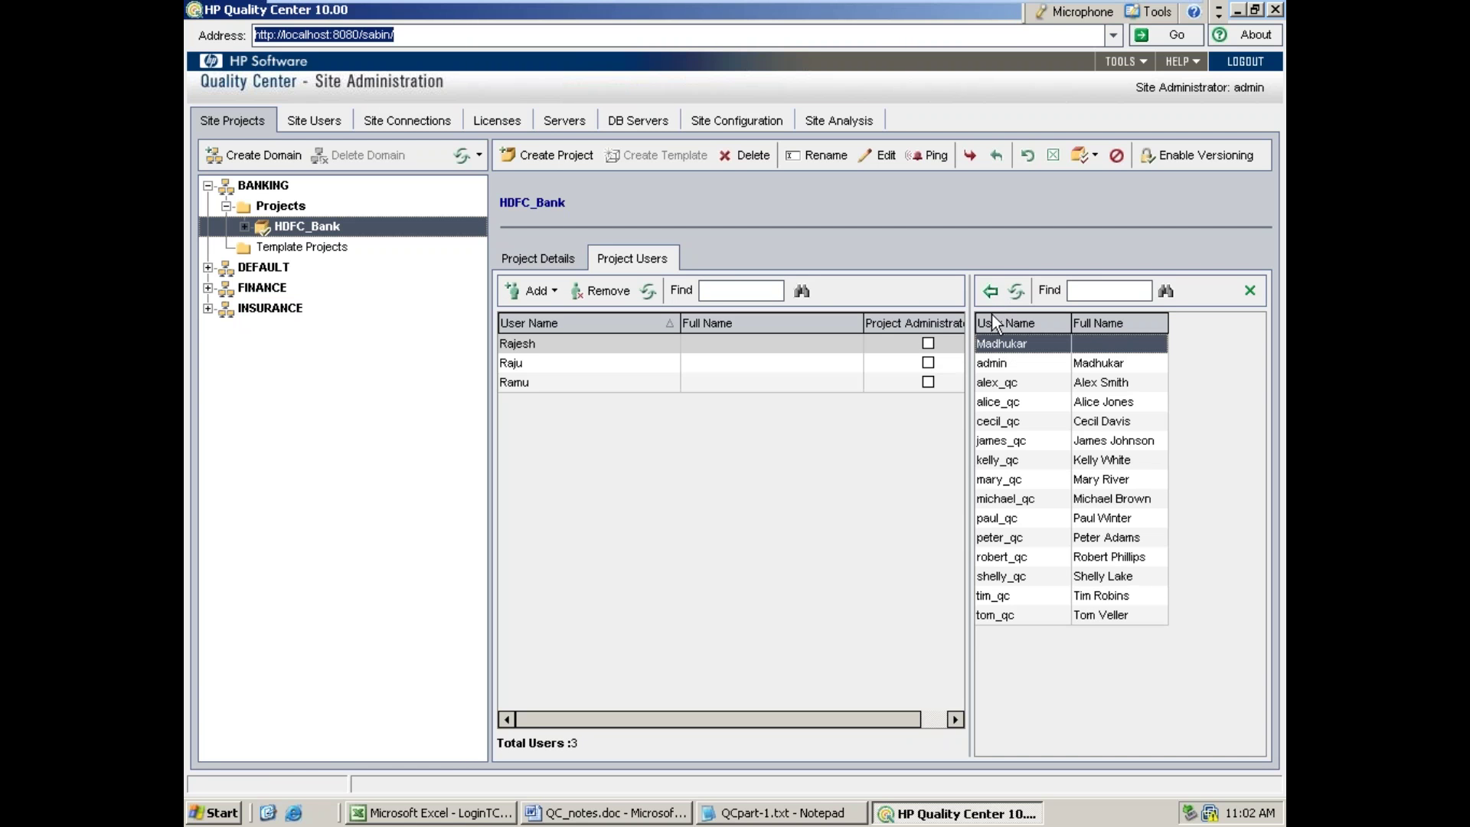
{"action": "left_click", "coordinate": [991, 291]}
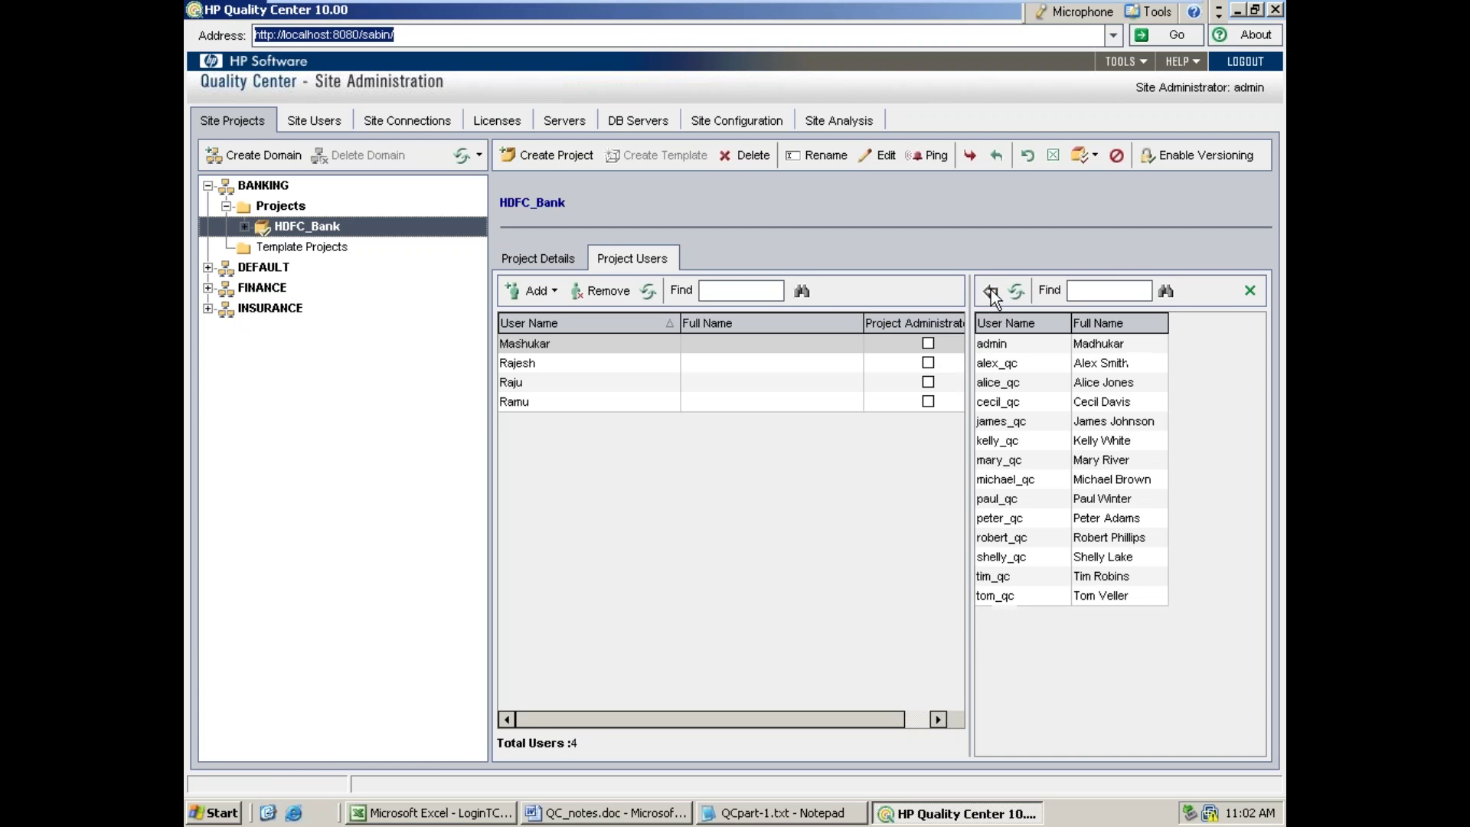
{"action": "left_click", "coordinate": [1241, 289]}
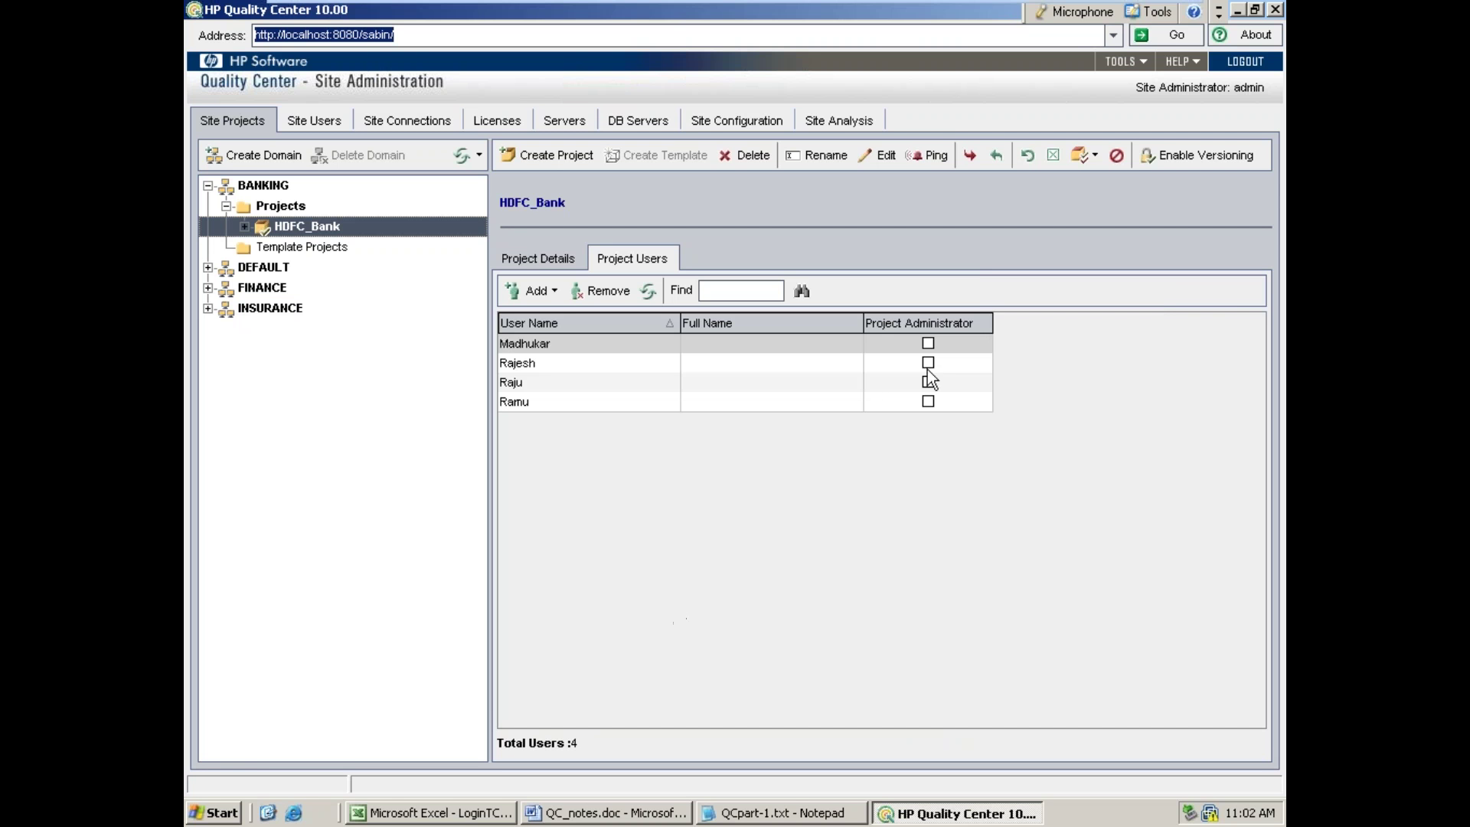
- Make the PA user Project Administrator of HDFC_Bank, and log out of Site Administration and close its window
{"action": "left_click", "coordinate": [929, 343]}
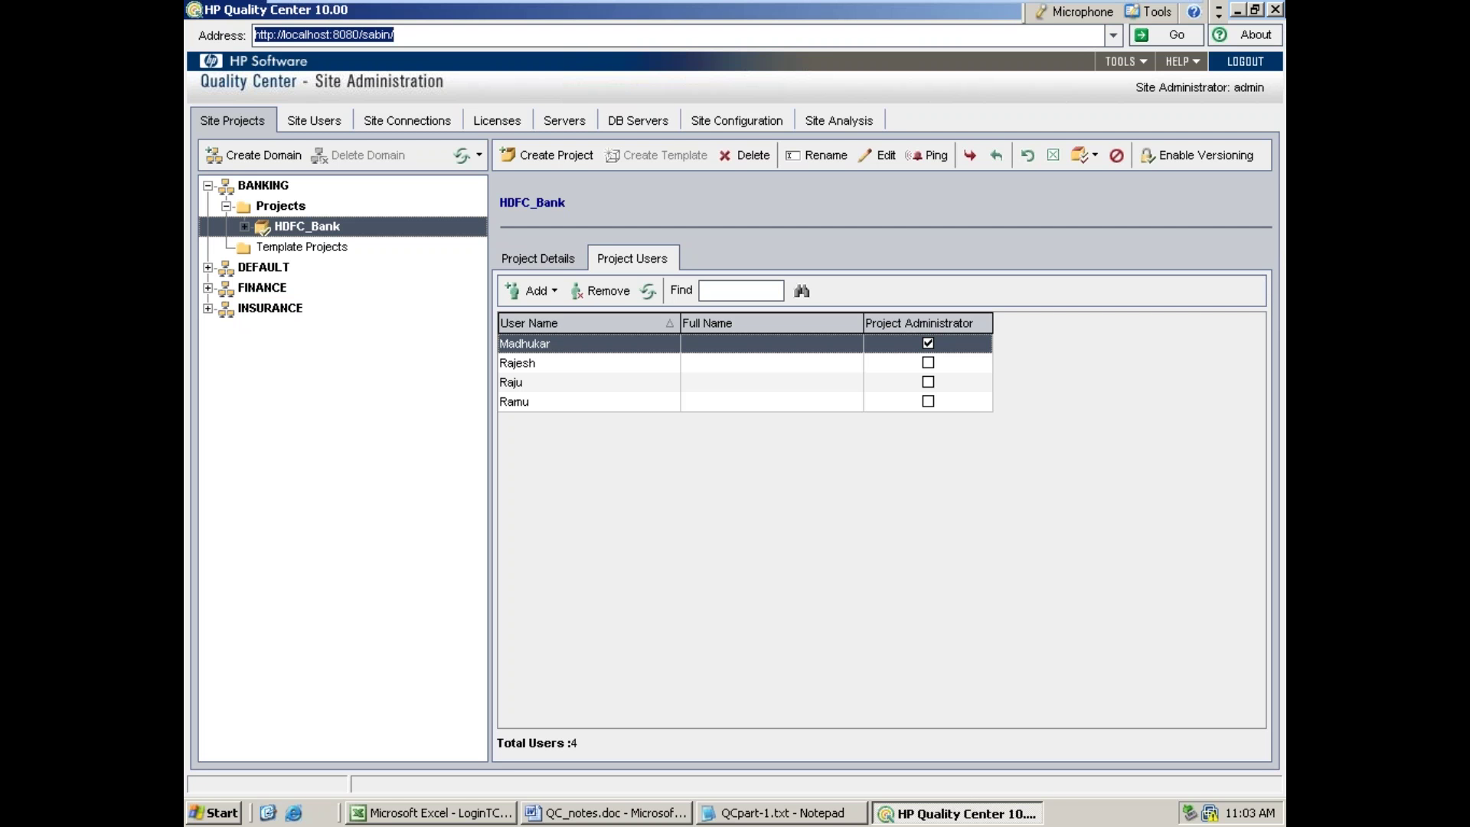
{"action": "left_click", "coordinate": [1246, 61]}
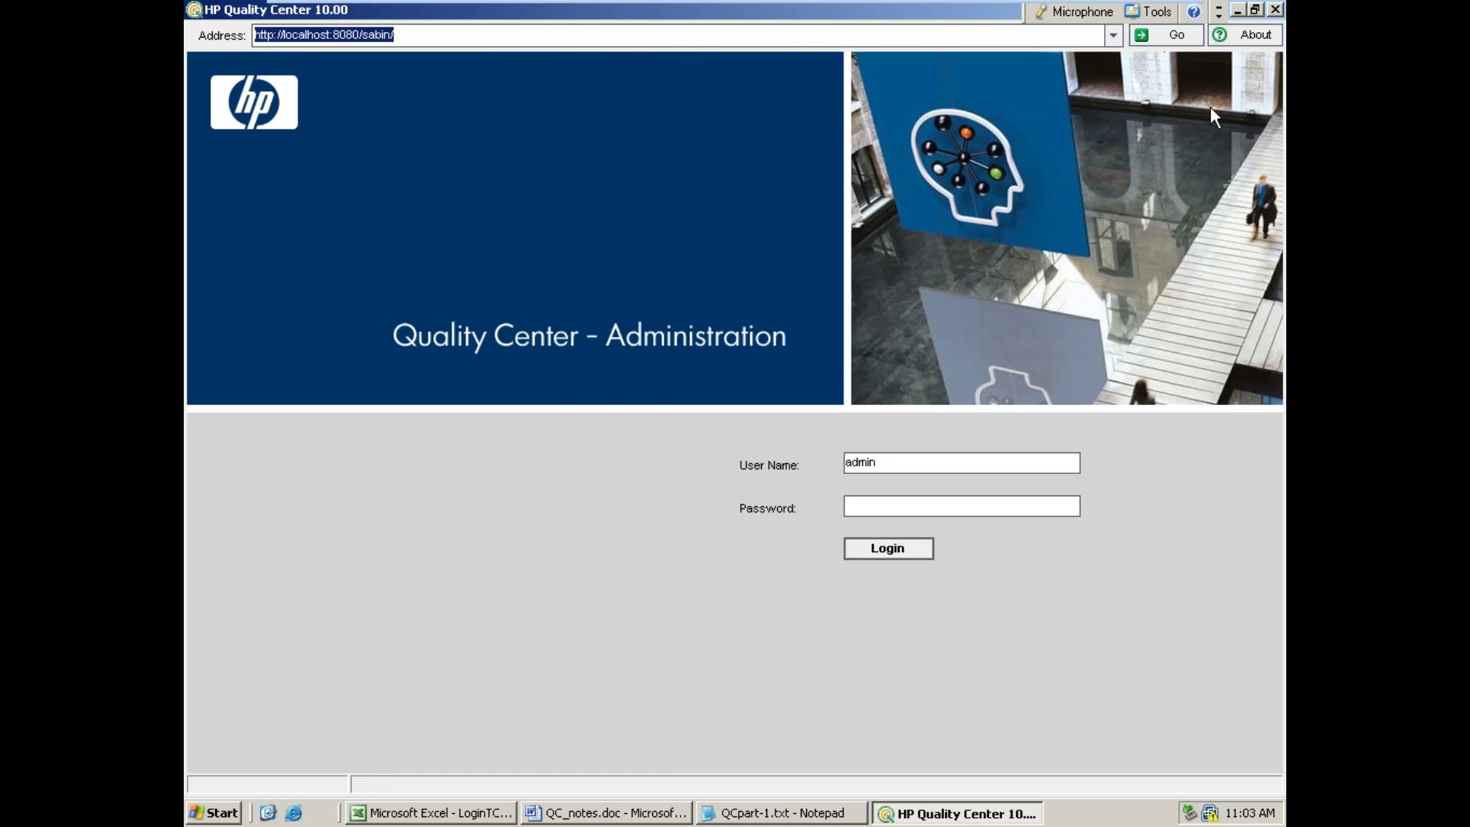
{"action": "left_click", "coordinate": [1276, 9]}
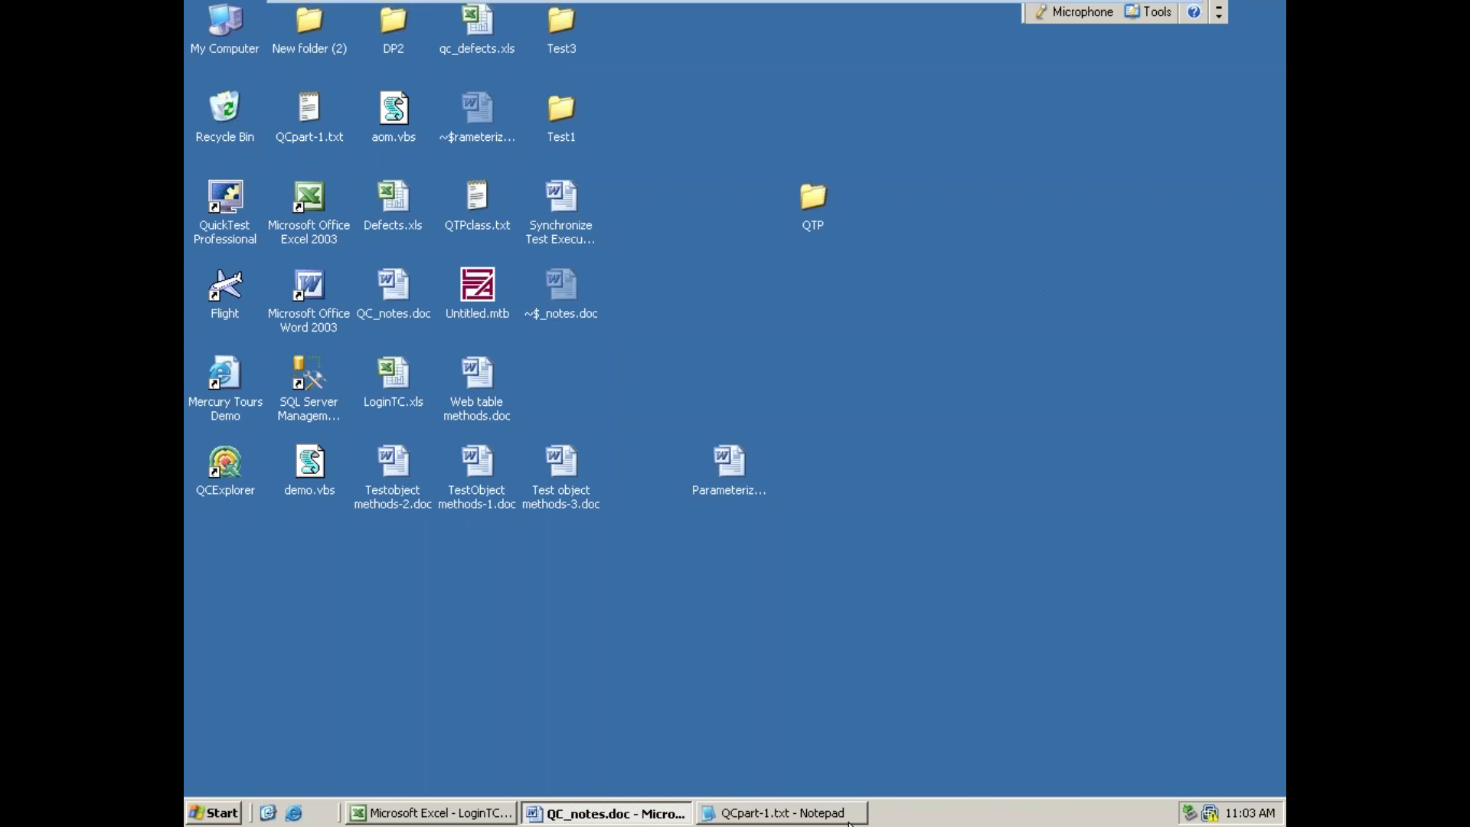
- Review the permissions note and the "send mail" login details in the QCpart-1.txt Notepad notes
{"action": "left_click", "coordinate": [823, 815]}
{"action": "scroll", "coordinate": [623, 655], "scroll_direction": "down", "scroll_amount": 7}
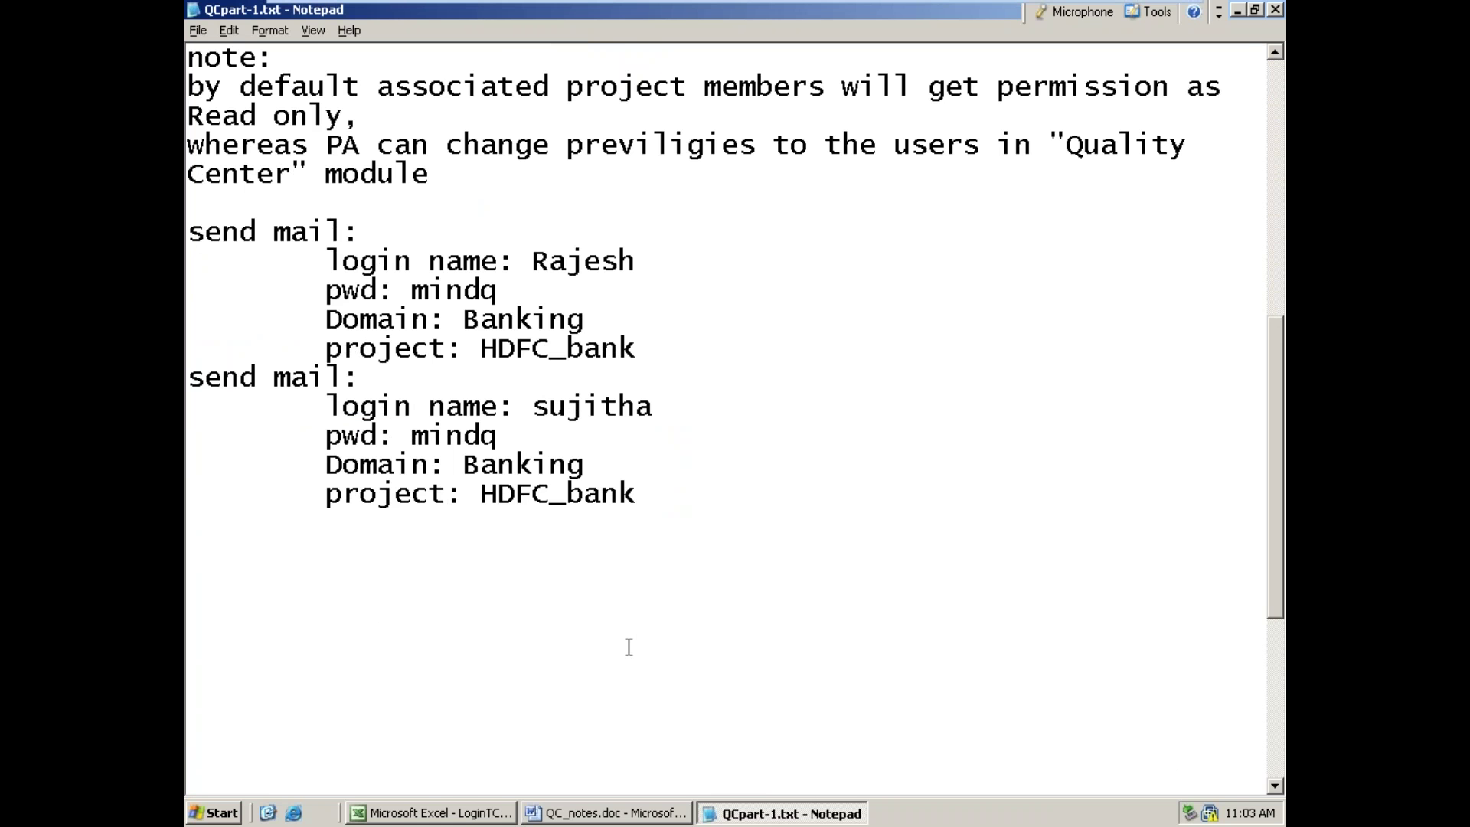
{"action": "left_click", "coordinate": [1237, 9]}
{"action": "double_click", "coordinate": [242, 455]}
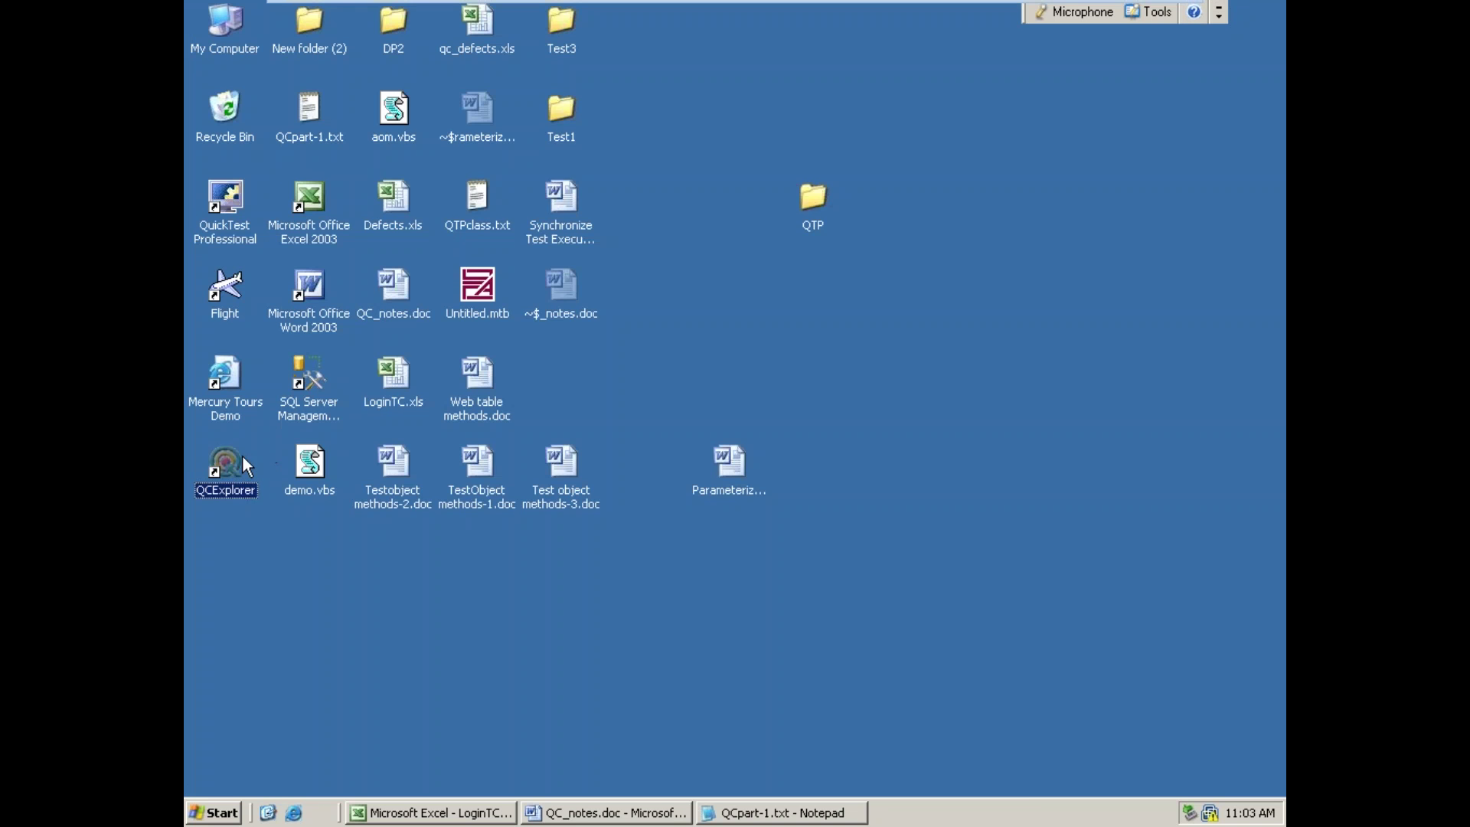
{"action": "left_click", "coordinate": [1010, 133]}
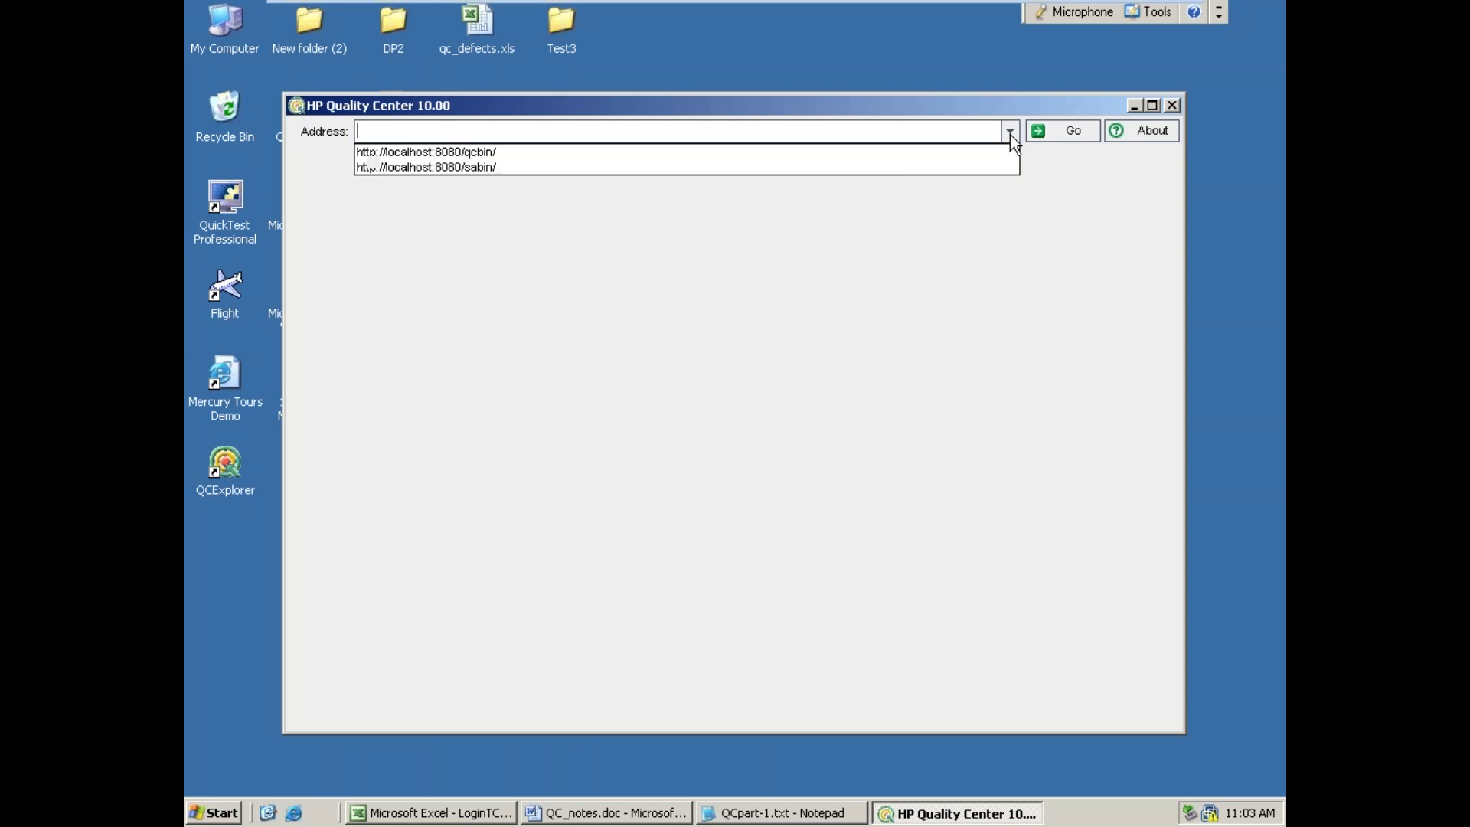
{"action": "left_click", "coordinate": [907, 152]}
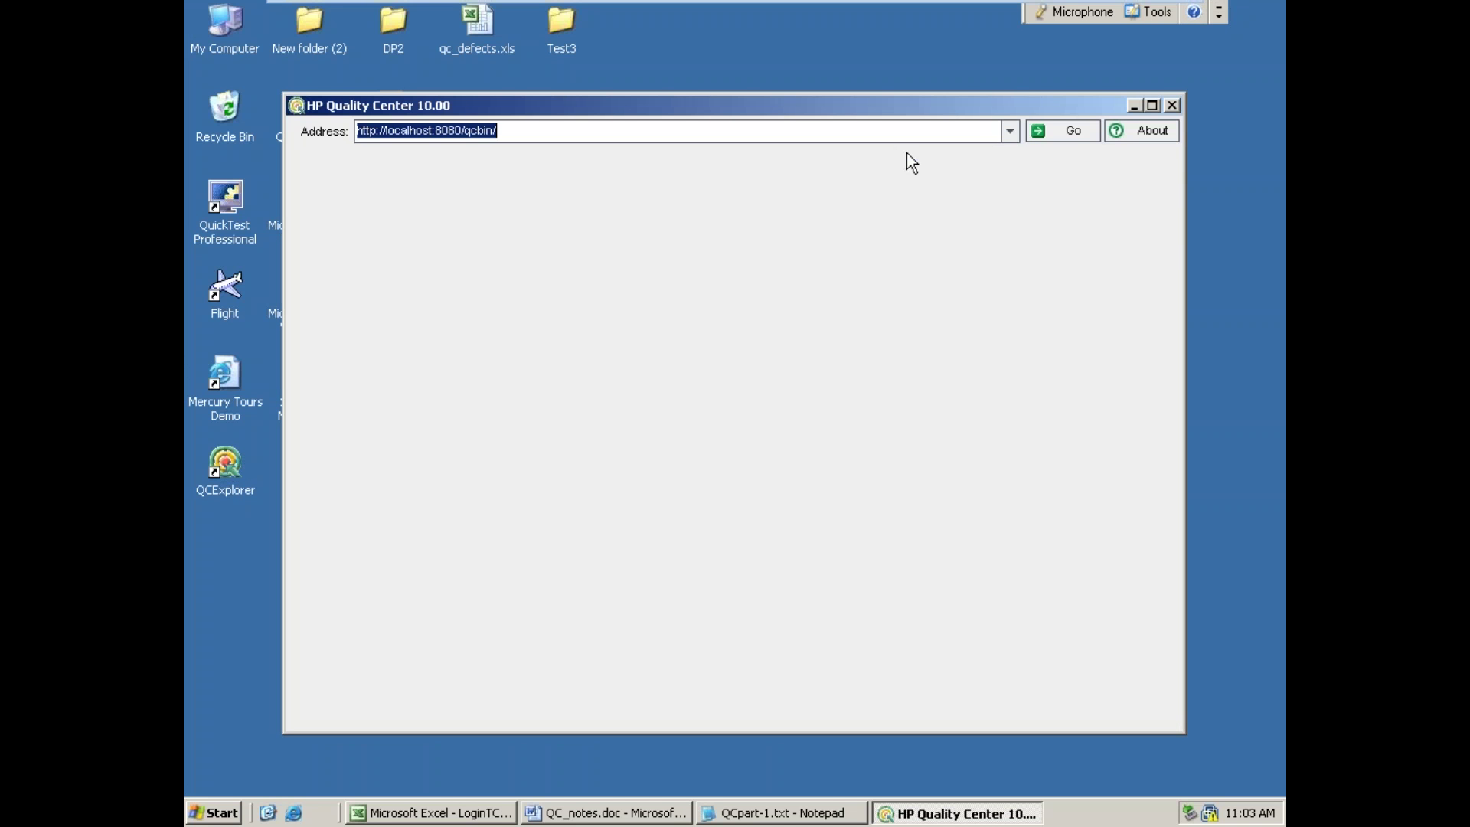
{"action": "left_click", "coordinate": [1033, 135]}
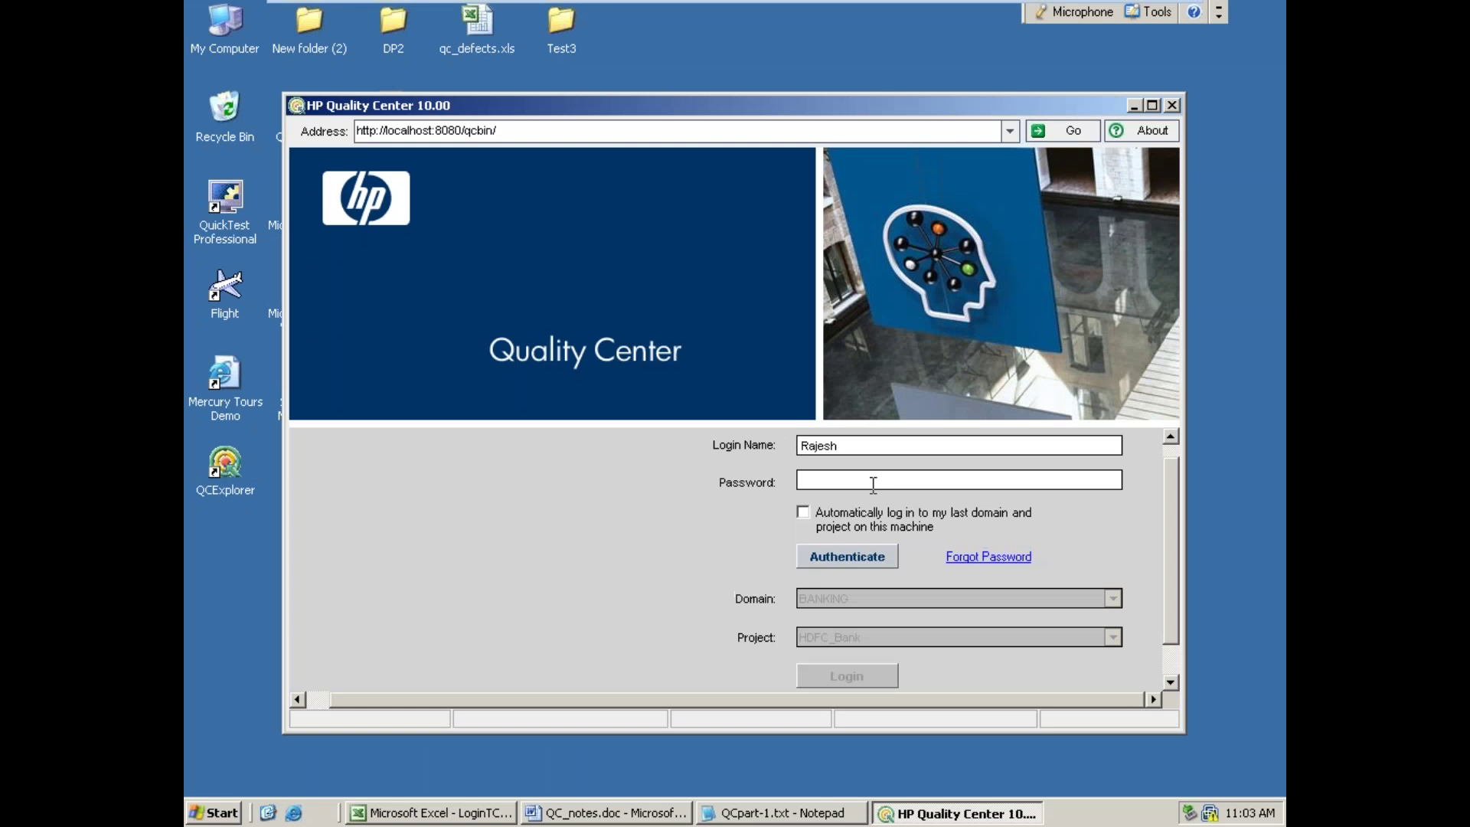
{"action": "type", "text": "*****"}
{"action": "key", "text": "Return"}
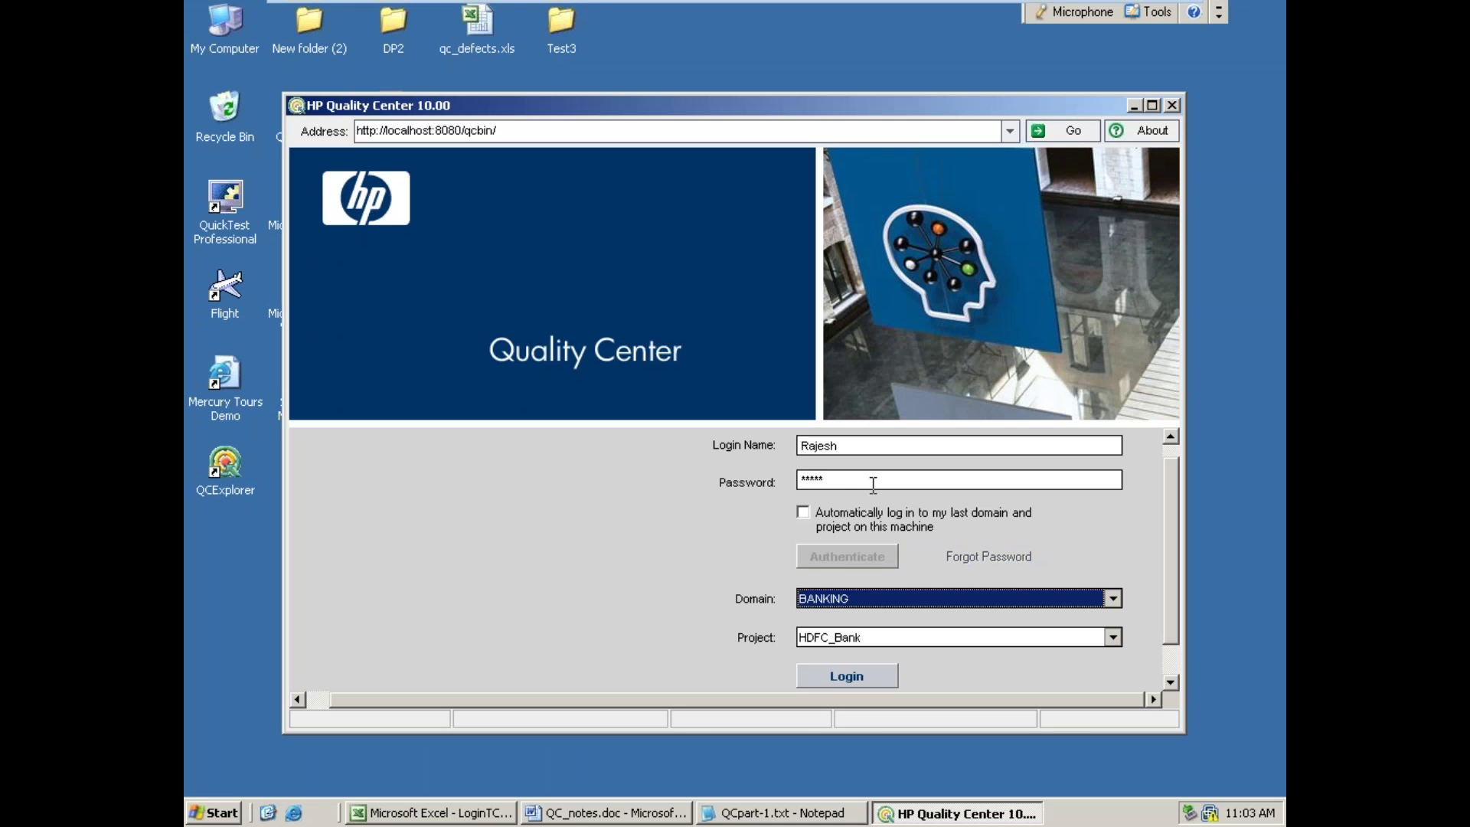
- Log in to the HDFC_Bank project in the BANKING domain and check which commands are available for the Releases folder
{"action": "left_click", "coordinate": [856, 674]}
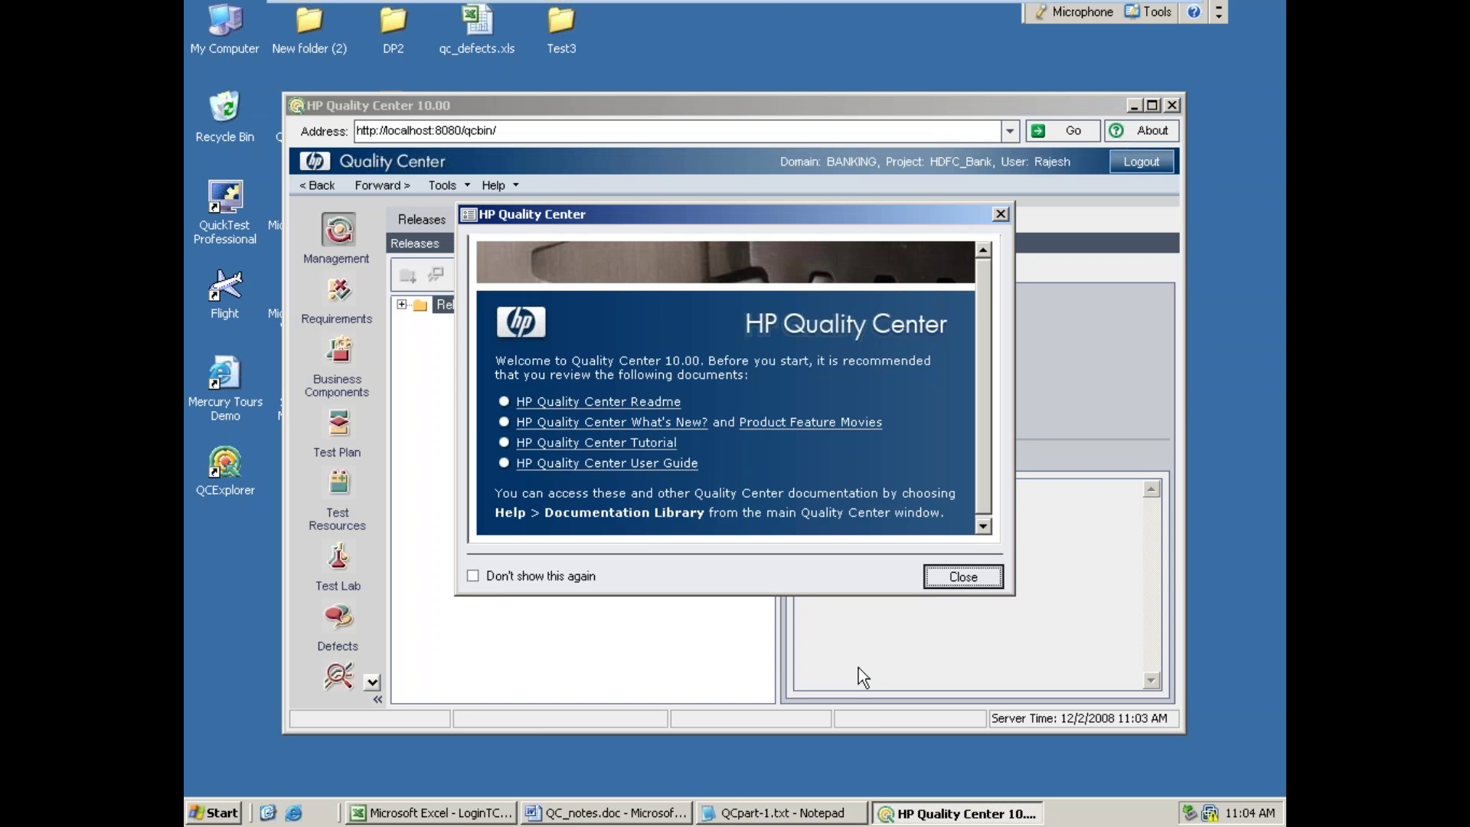
{"action": "left_click", "coordinate": [1000, 216]}
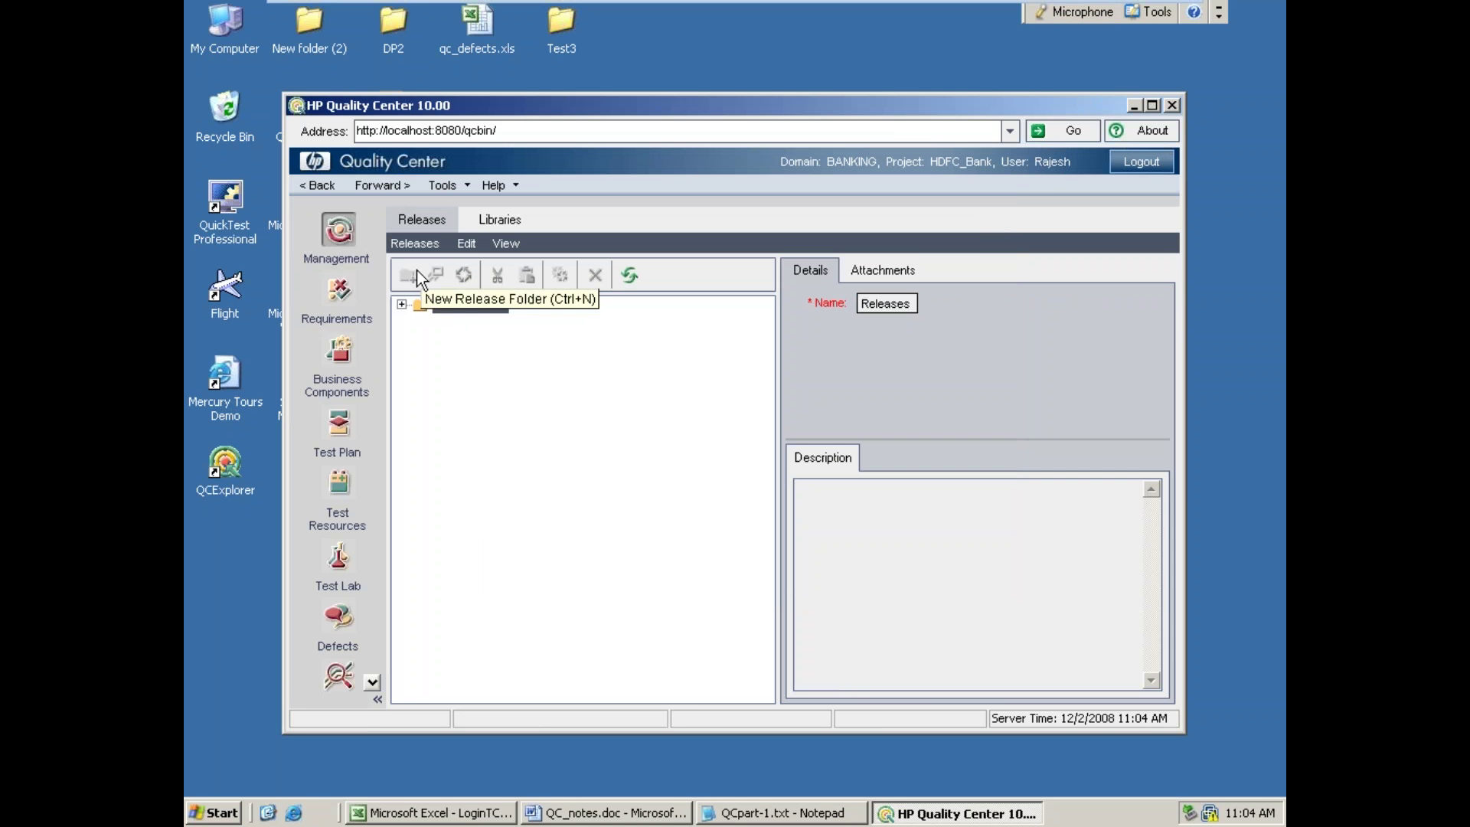
{"action": "right_click", "coordinate": [472, 307]}
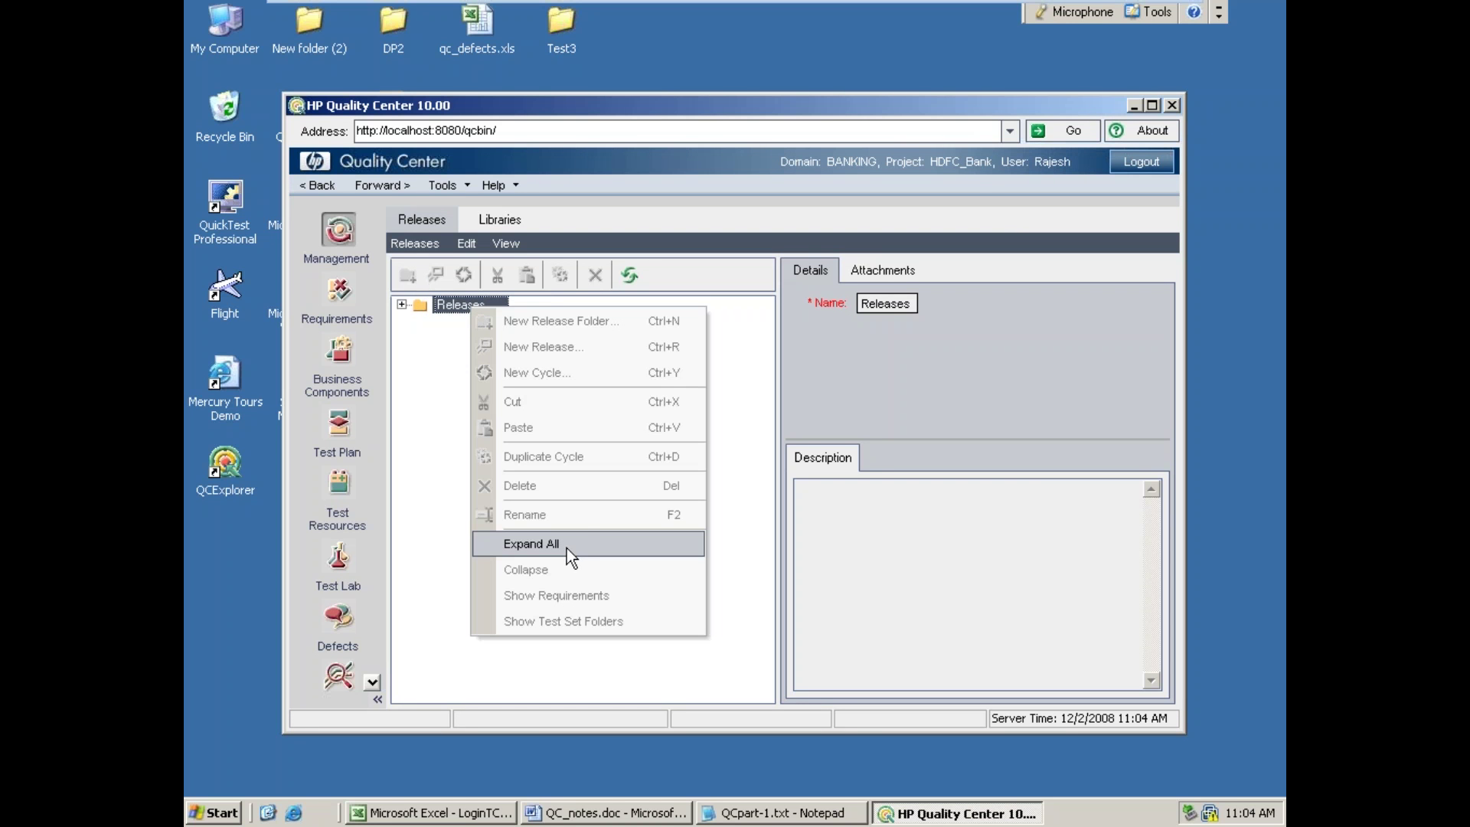
{"action": "left_click", "coordinate": [752, 333]}
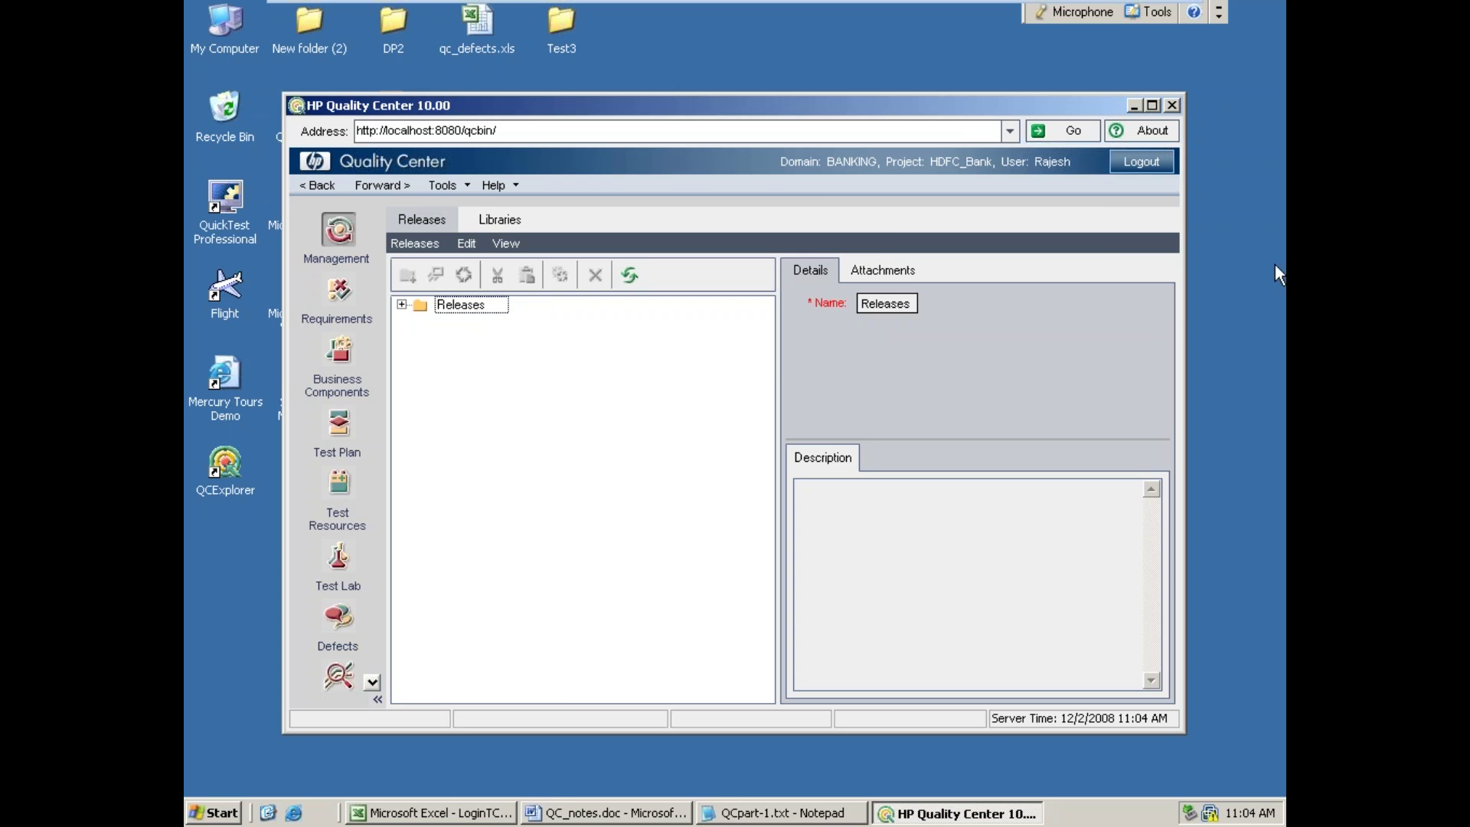
- Log out and log back in to HDFC_Bank as the project administrator with the account password, dismissing the welcome window
{"action": "left_click", "coordinate": [1144, 158]}
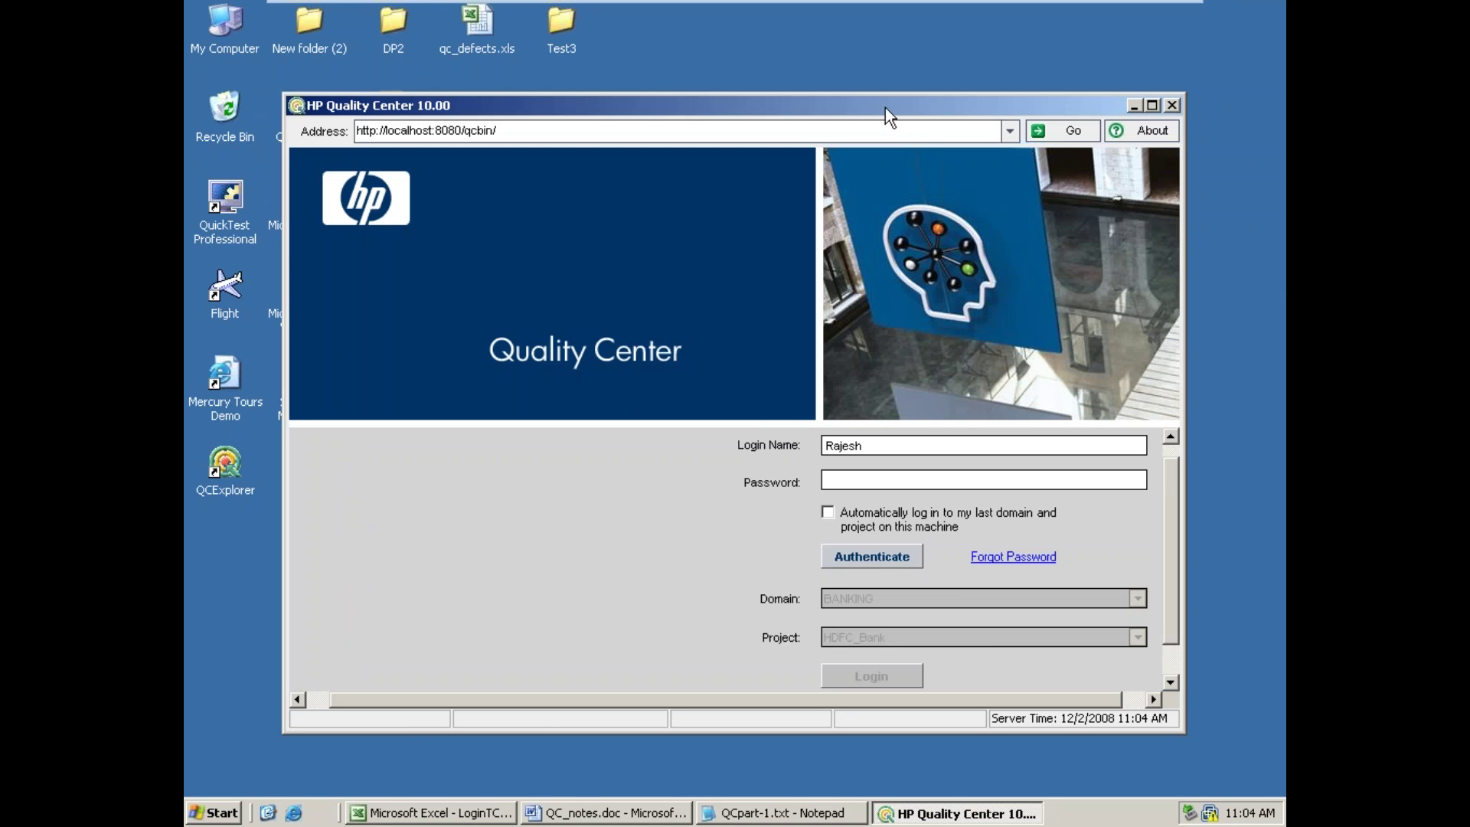
{"action": "left_click_drag", "start_coordinate": [885, 108], "coordinate": [957, 76]}
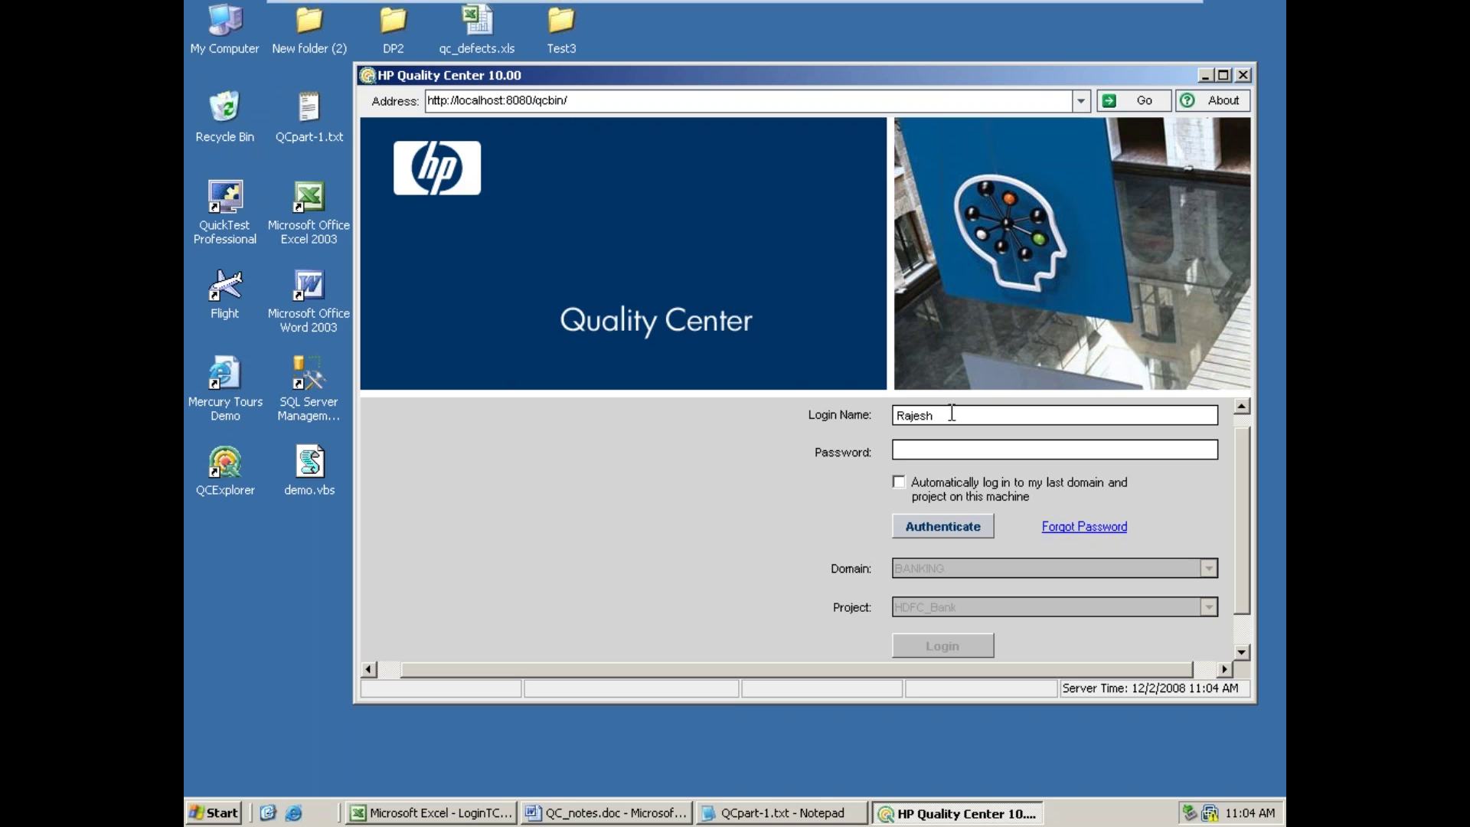
{"action": "left_click_drag", "start_coordinate": [950, 415], "coordinate": [850, 420]}
{"action": "type", "text": "Madhukar"}
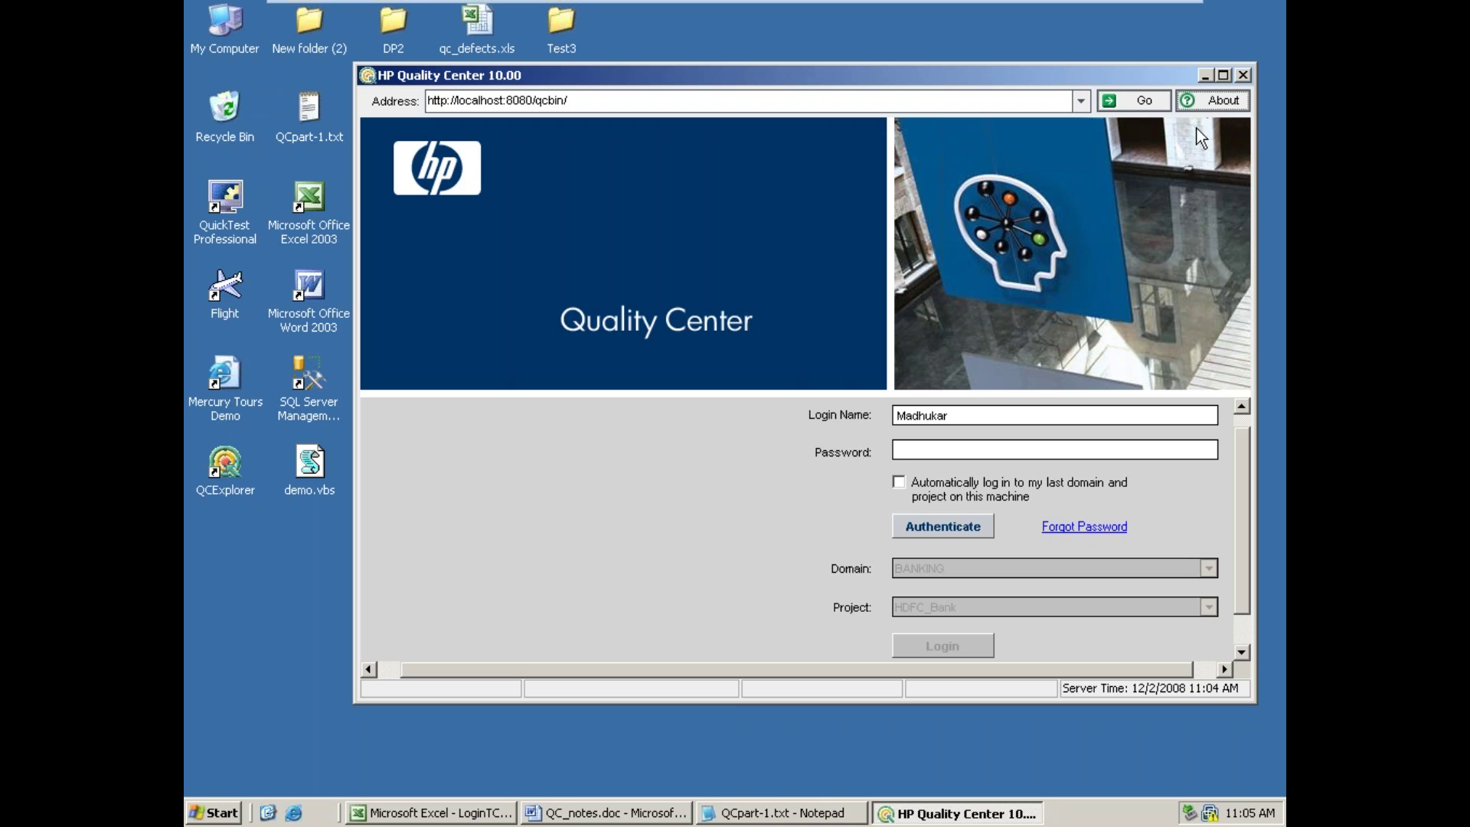
{"action": "left_click", "coordinate": [952, 450]}
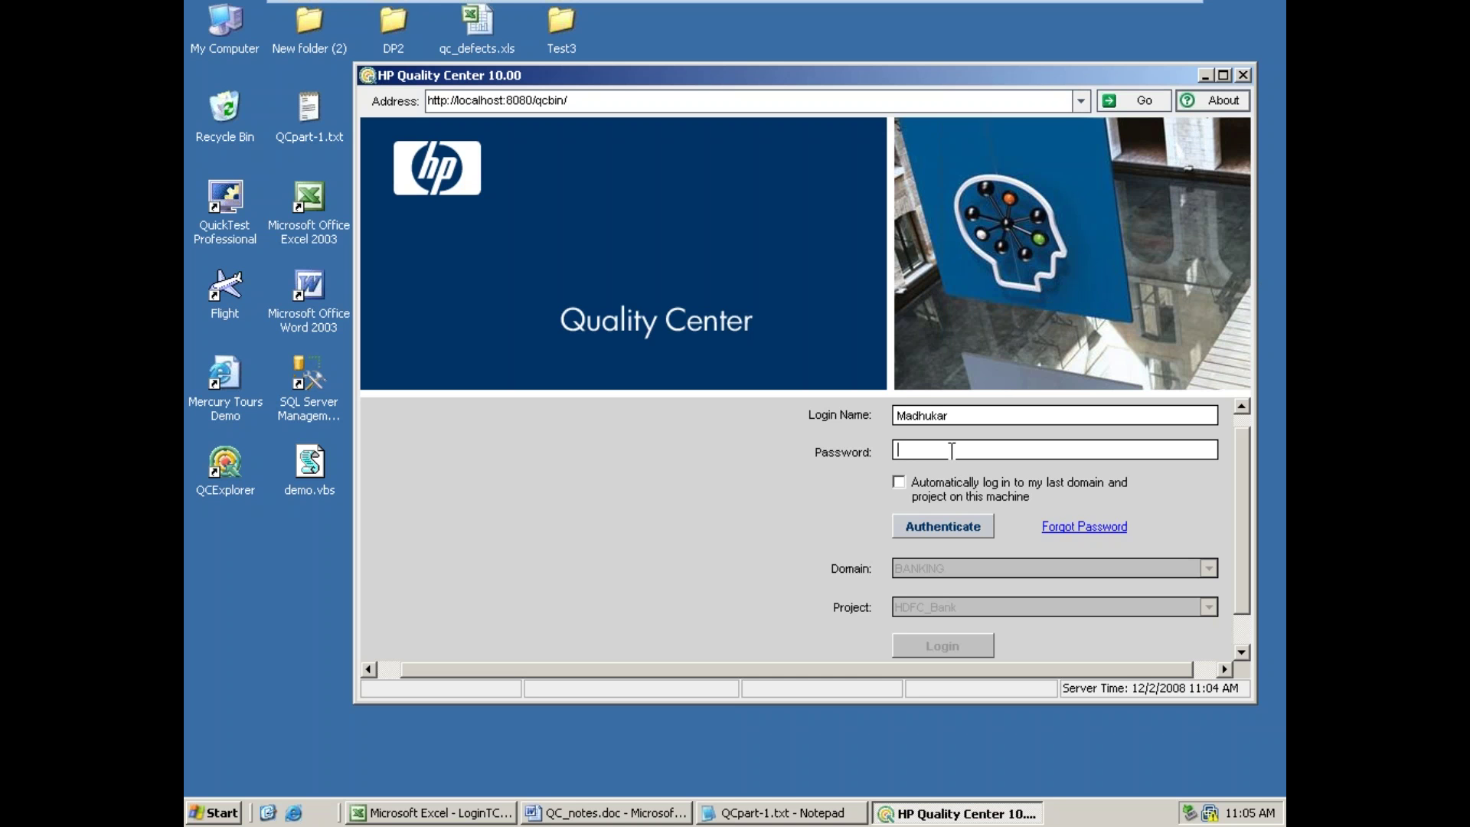
{"action": "type", "text": "*****"}
{"action": "left_click", "coordinate": [963, 538]}
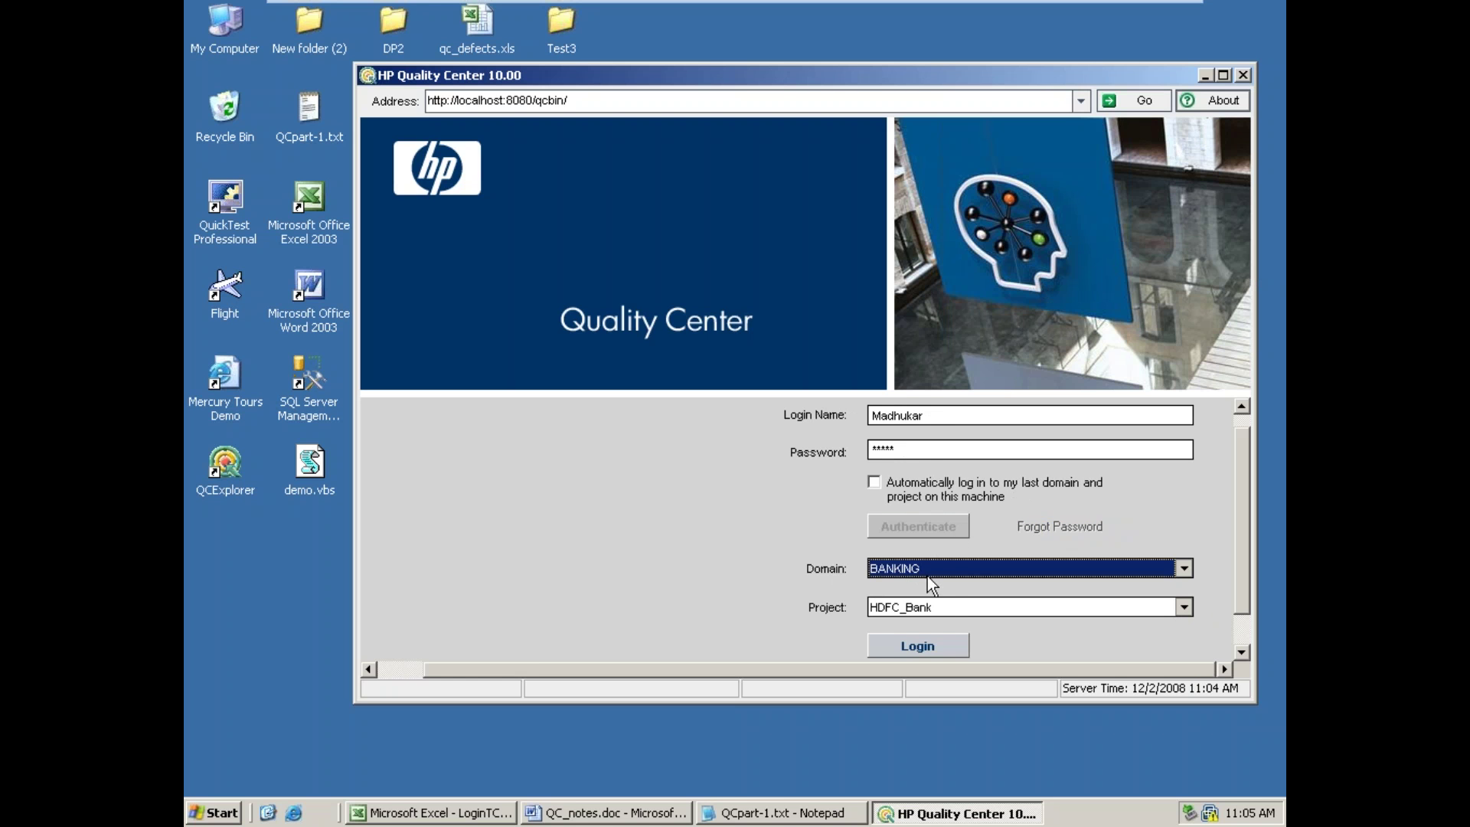
{"action": "left_click", "coordinate": [925, 643]}
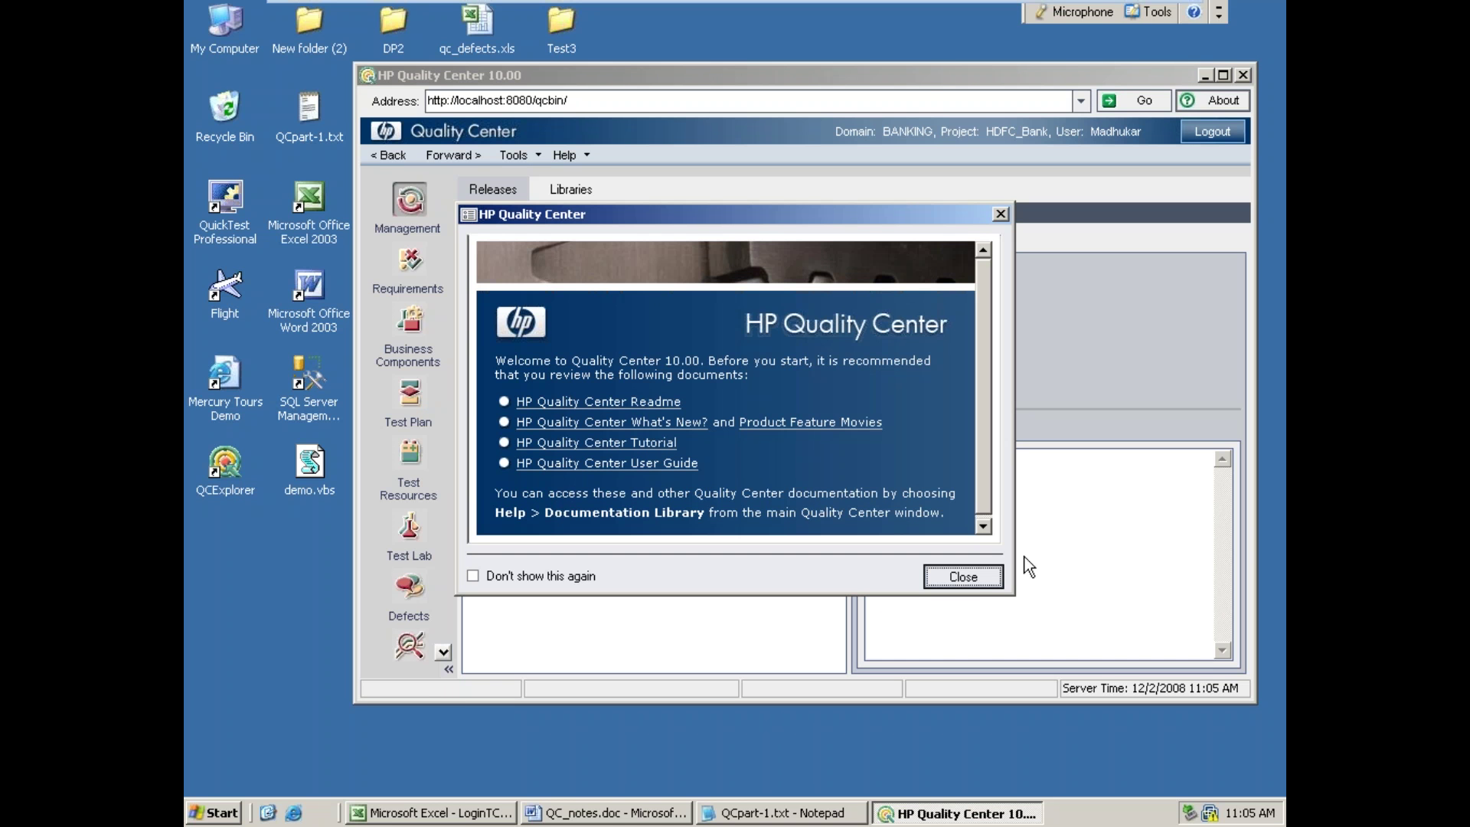
{"action": "left_click", "coordinate": [972, 586]}
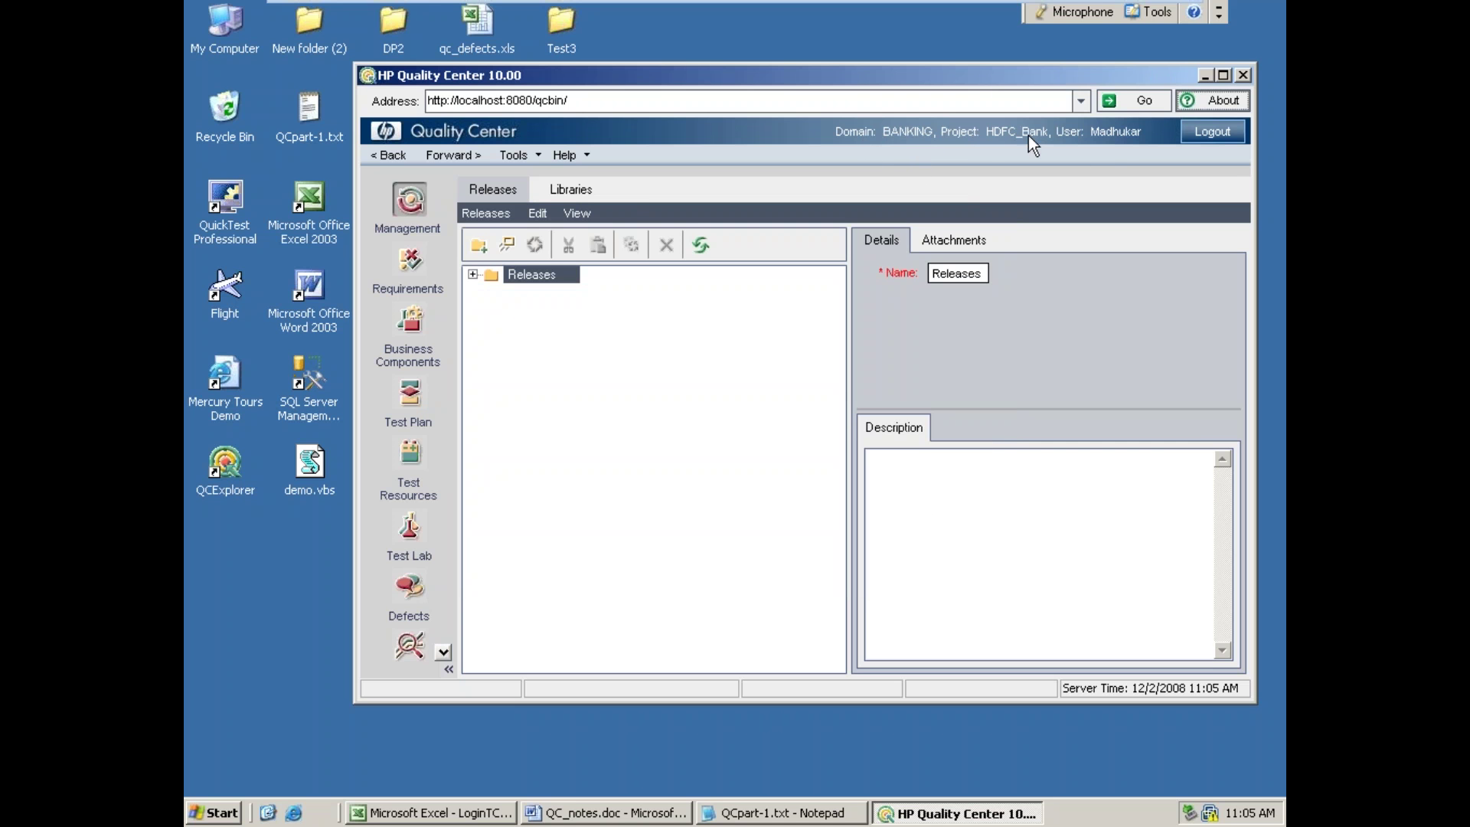
- Open the Project Users page of the project customization and add the second listed user to the QATester group
{"action": "left_click", "coordinate": [539, 154]}
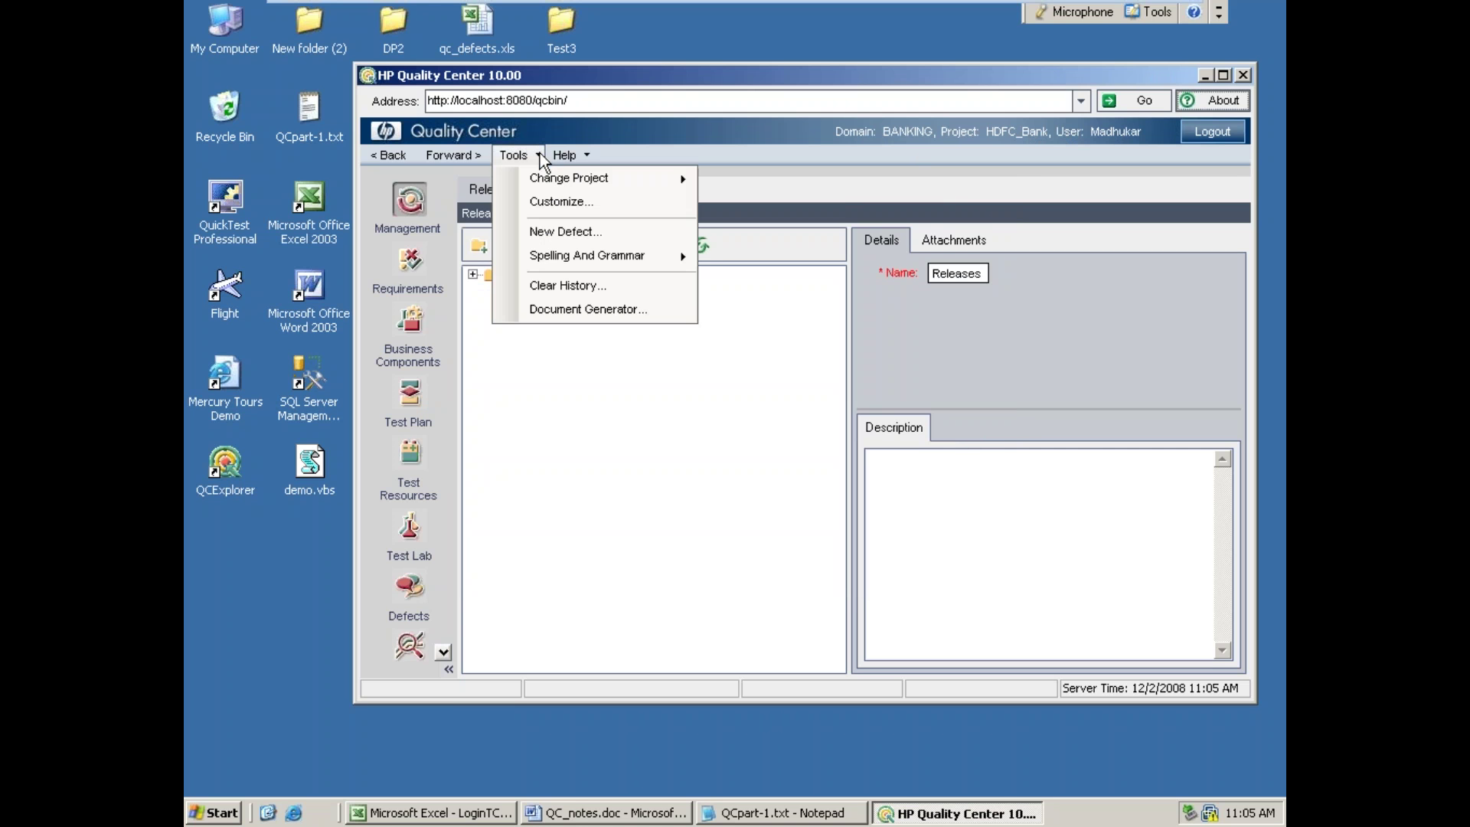
{"action": "left_click", "coordinate": [536, 202]}
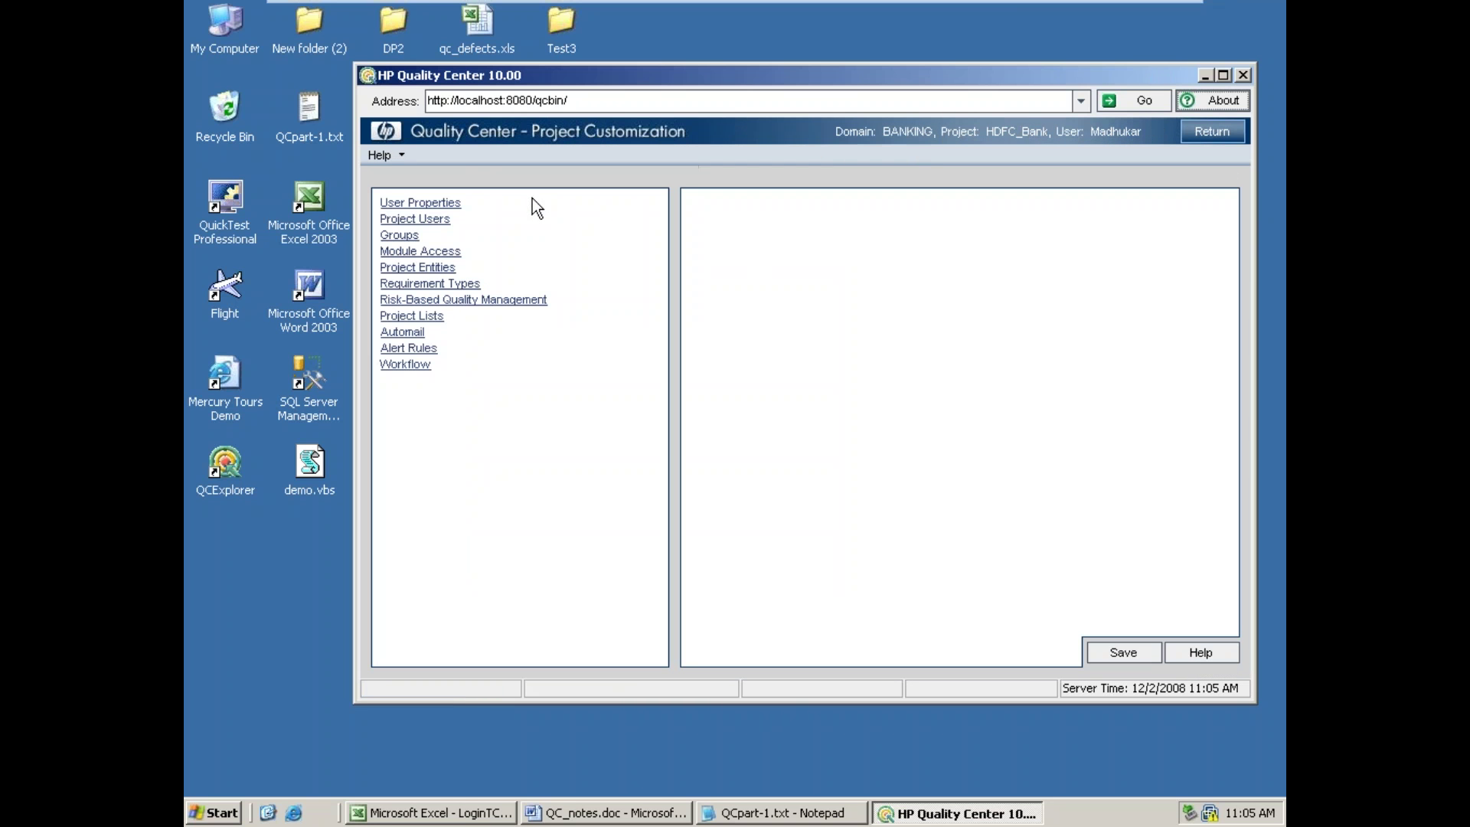
{"action": "left_click", "coordinate": [441, 220]}
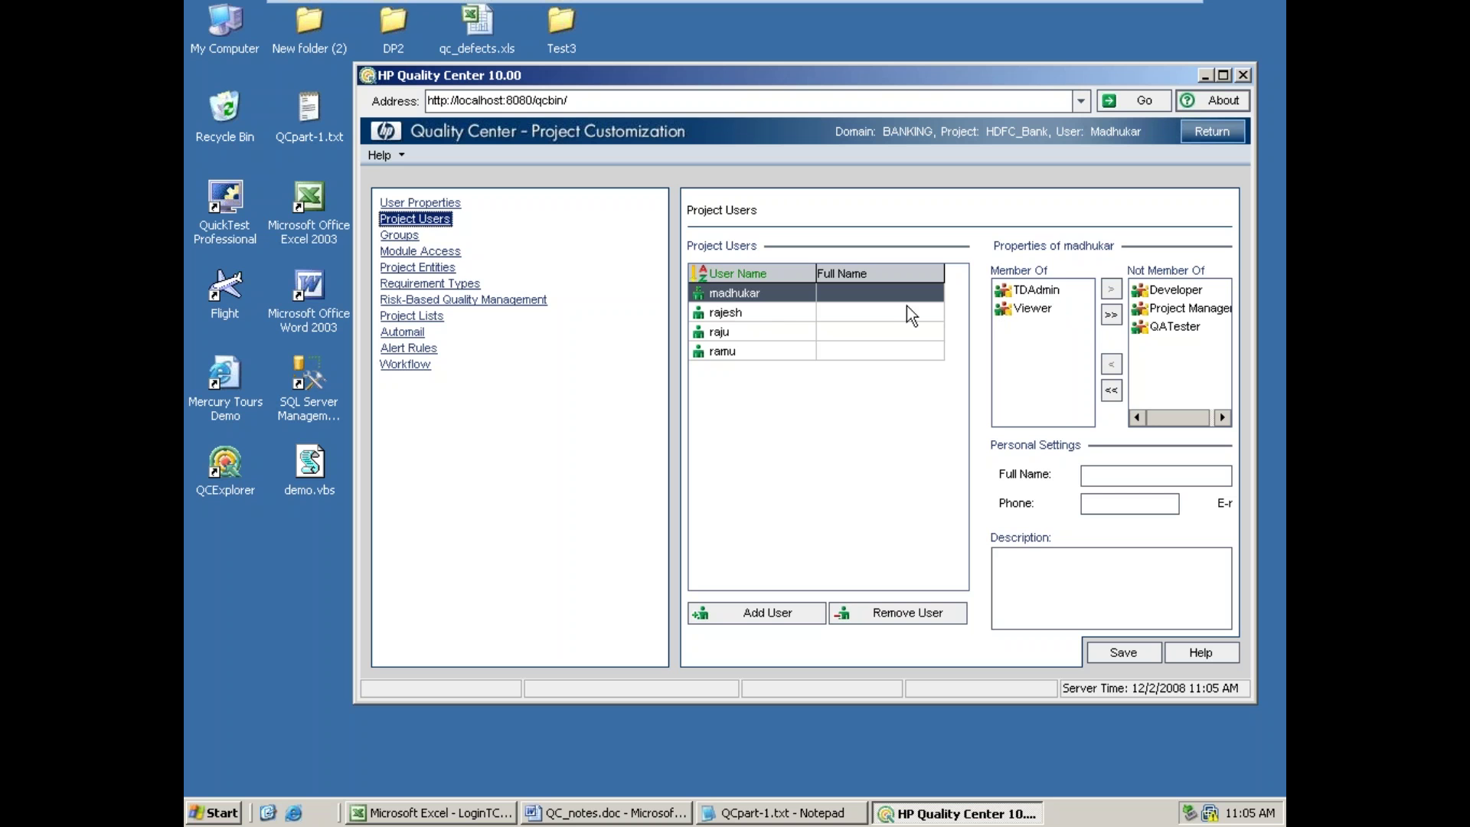
{"action": "left_click", "coordinate": [766, 314]}
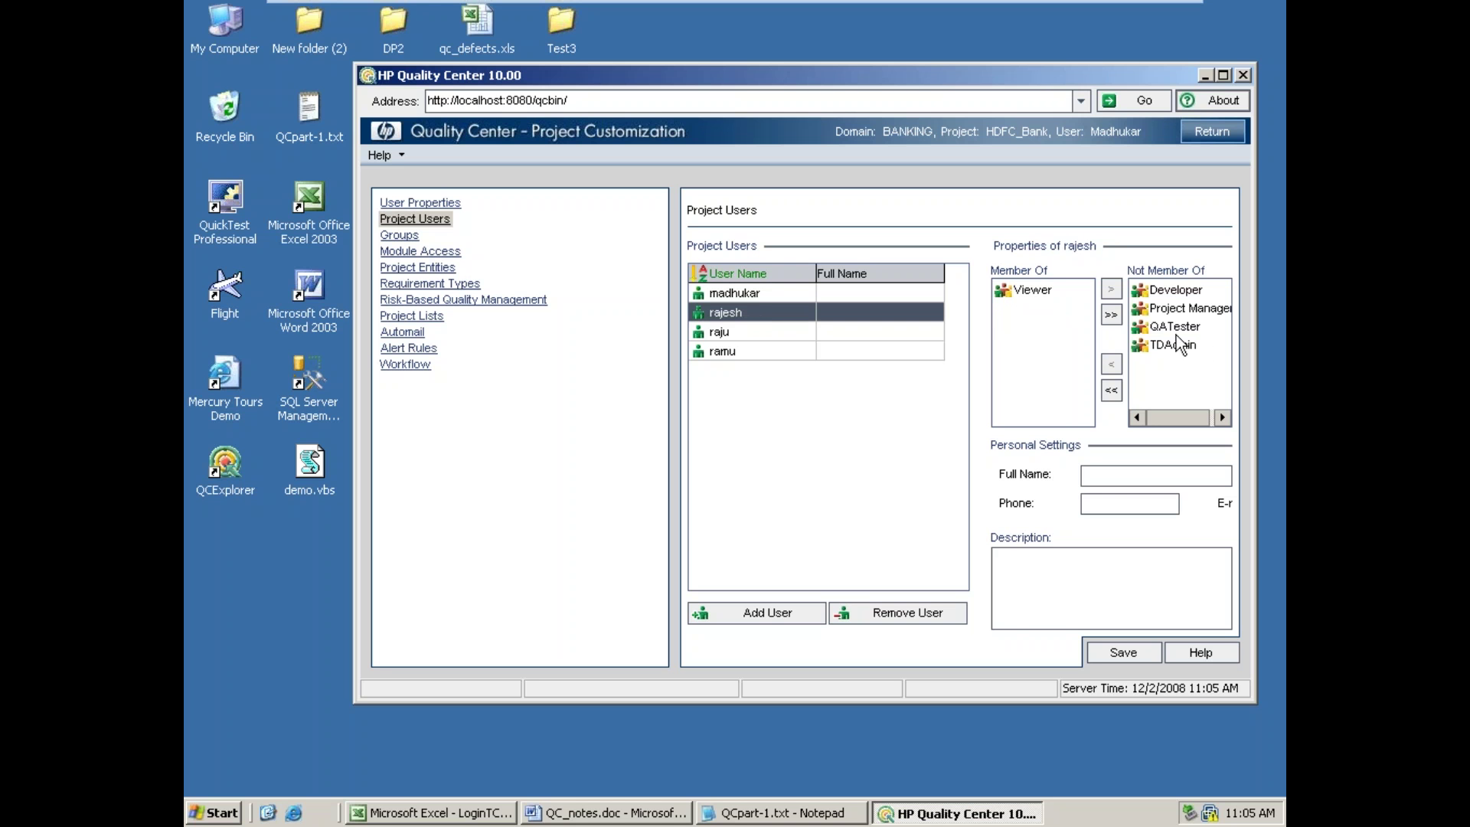
{"action": "left_click", "coordinate": [1176, 326]}
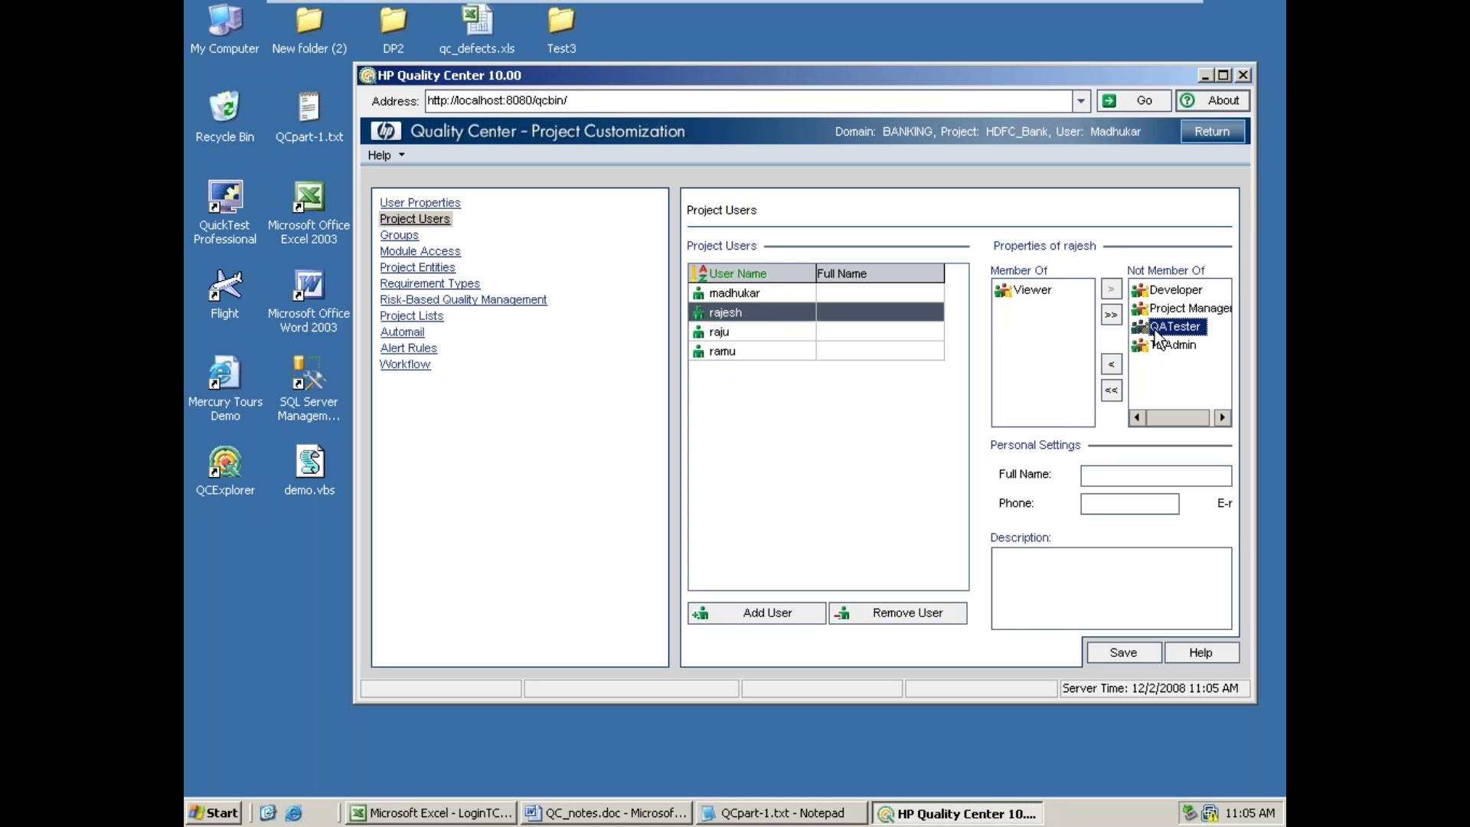
{"action": "left_click", "coordinate": [703, 312]}
{"action": "left_click", "coordinate": [1173, 327]}
{"action": "left_click", "coordinate": [1112, 364]}
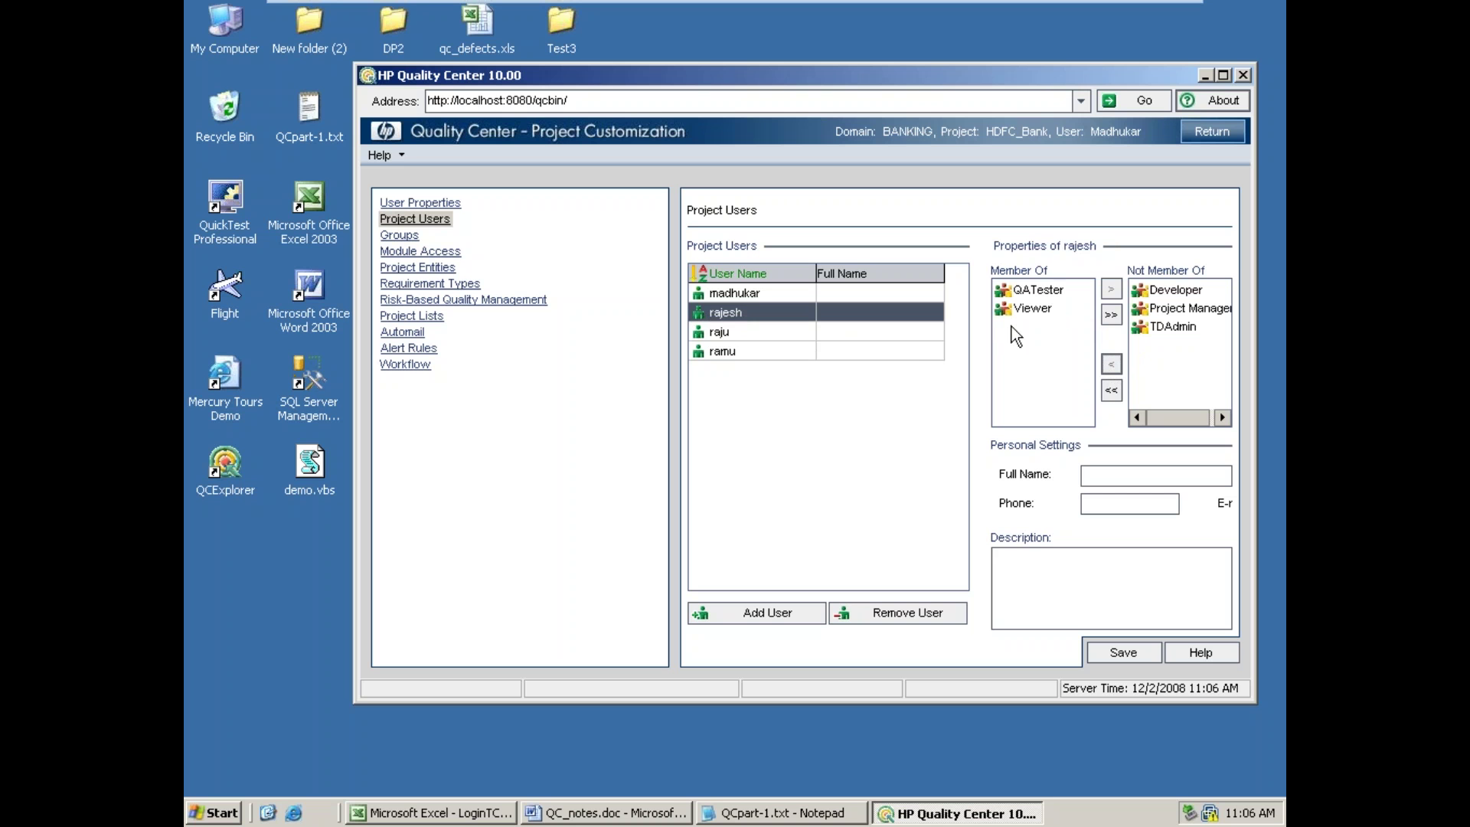
- Add the third listed project user to the QATester group and the fourth listed user to the Developer group
{"action": "left_click", "coordinate": [745, 331]}
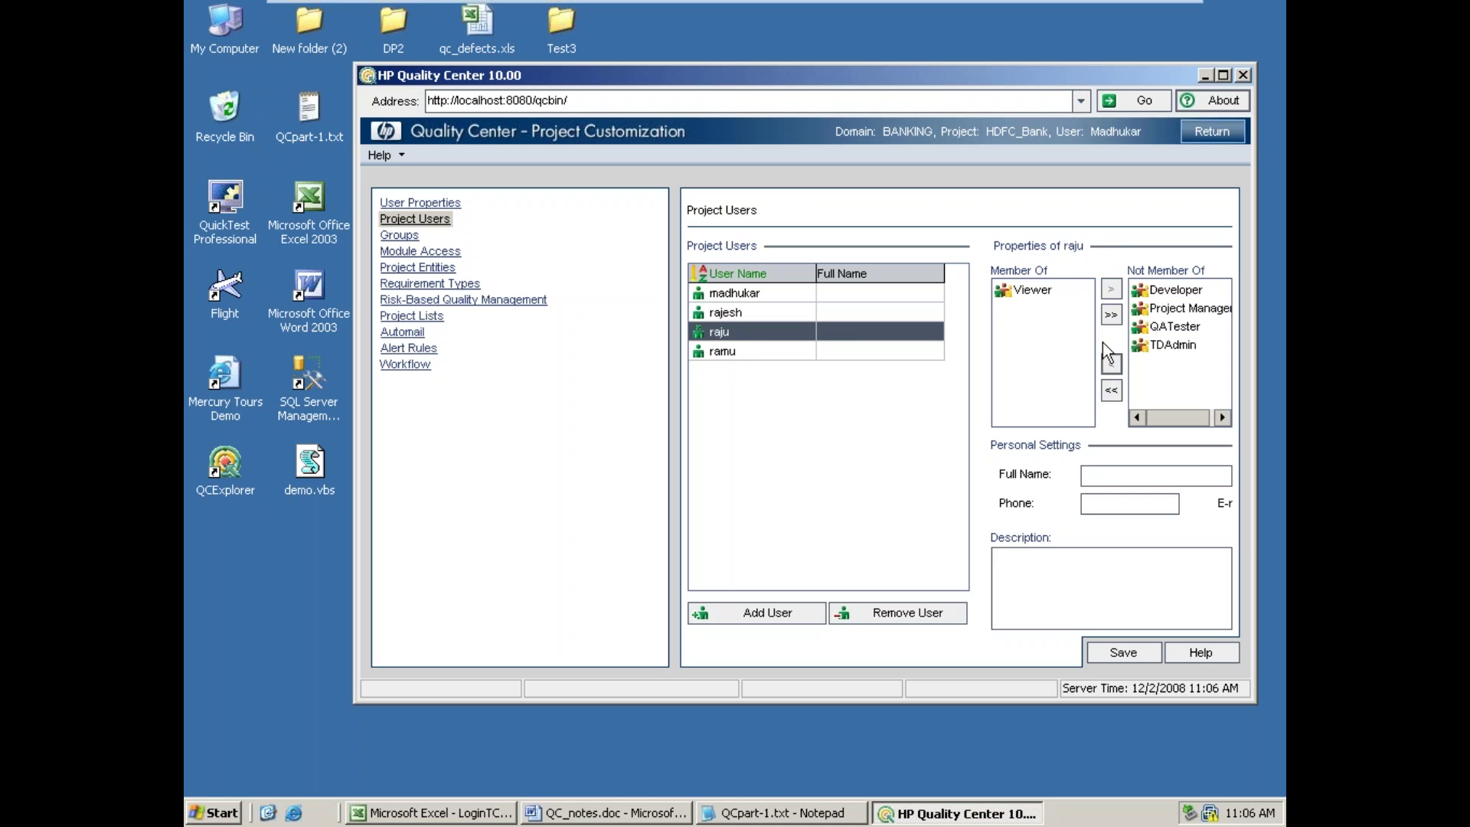
{"action": "left_click", "coordinate": [1175, 326]}
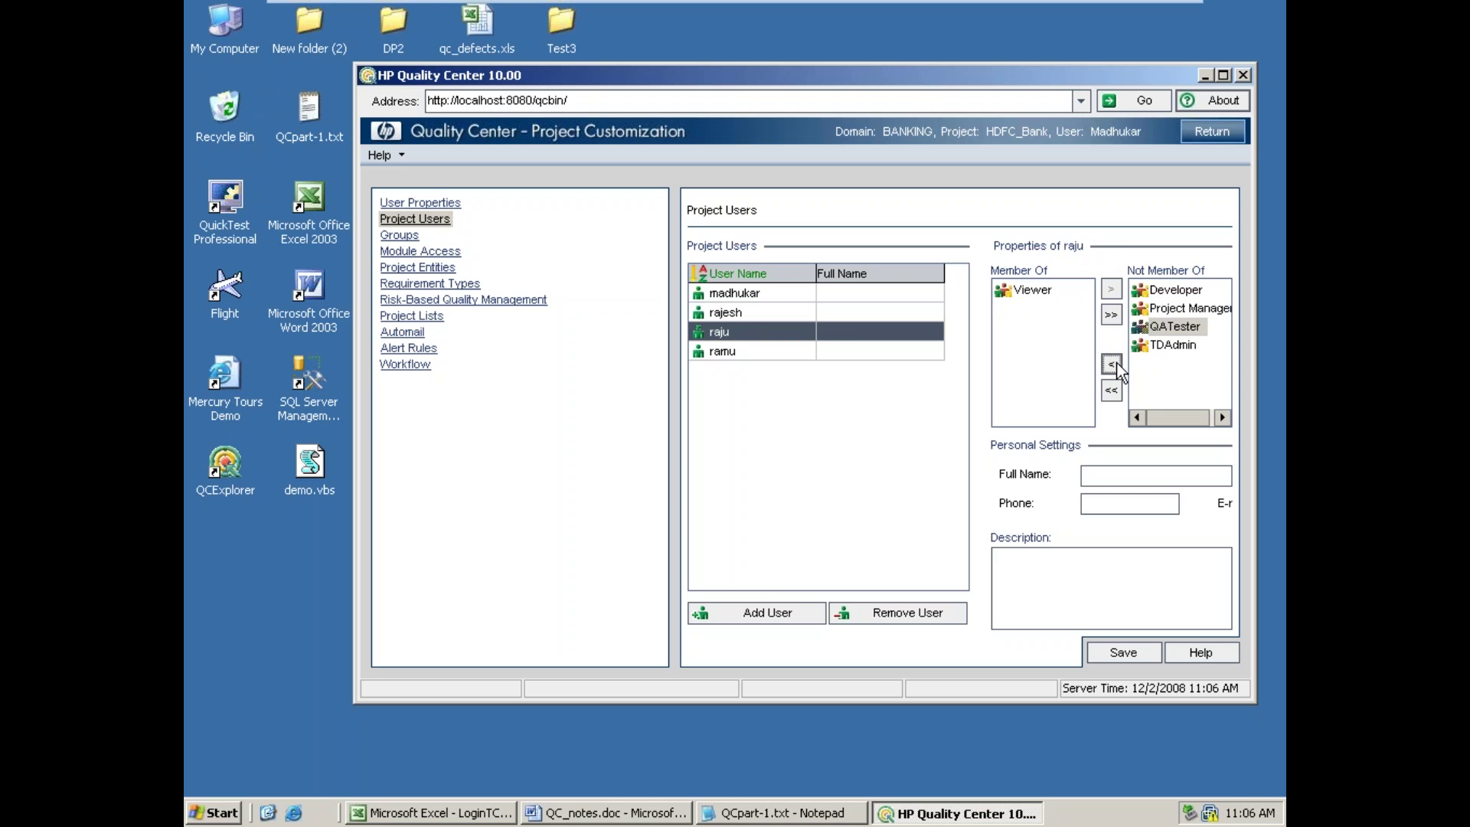
{"action": "left_click", "coordinate": [1112, 365]}
{"action": "left_click", "coordinate": [706, 352]}
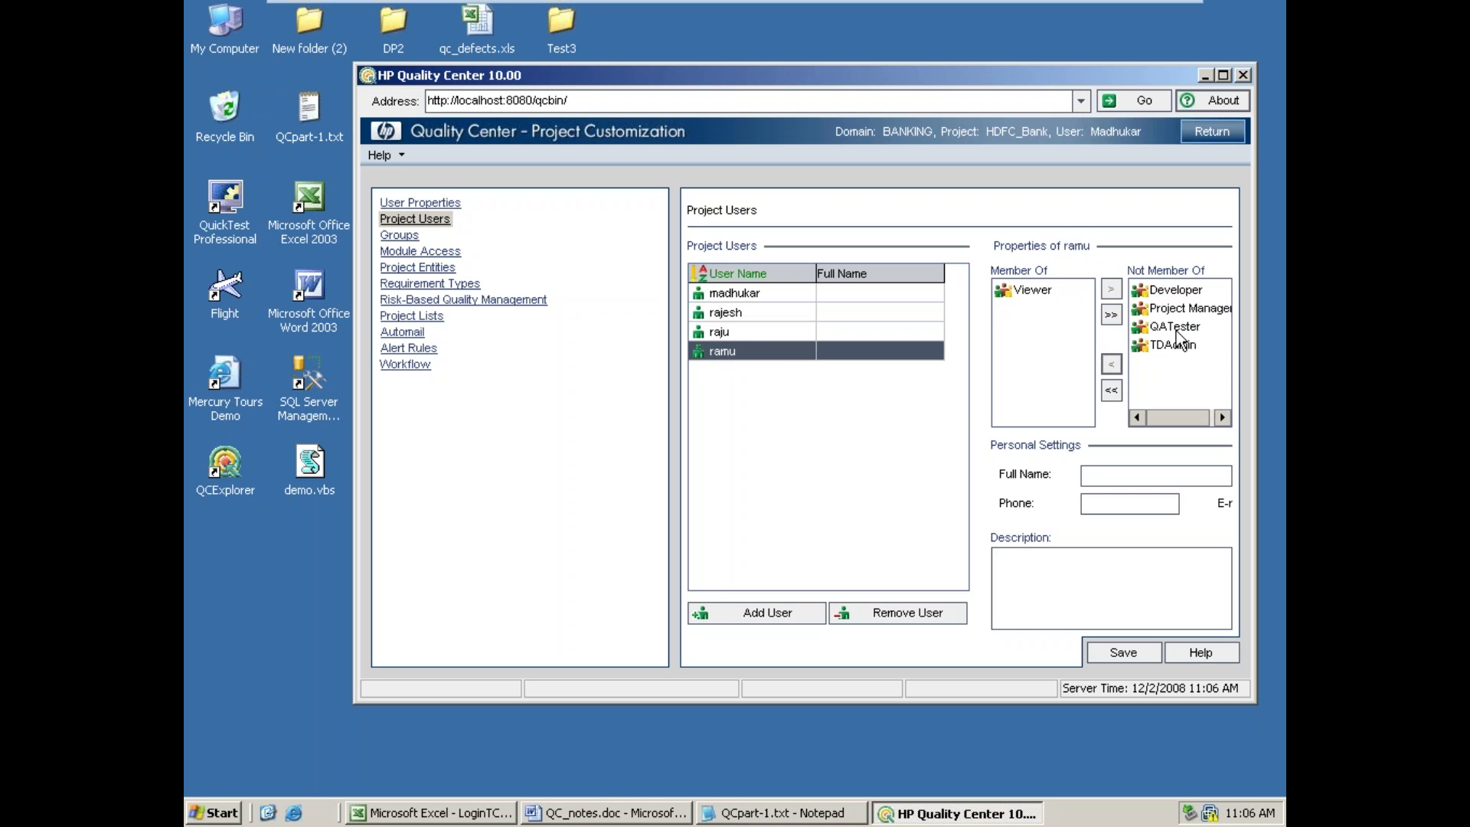
{"action": "left_click", "coordinate": [1186, 291]}
{"action": "left_click", "coordinate": [1113, 365]}
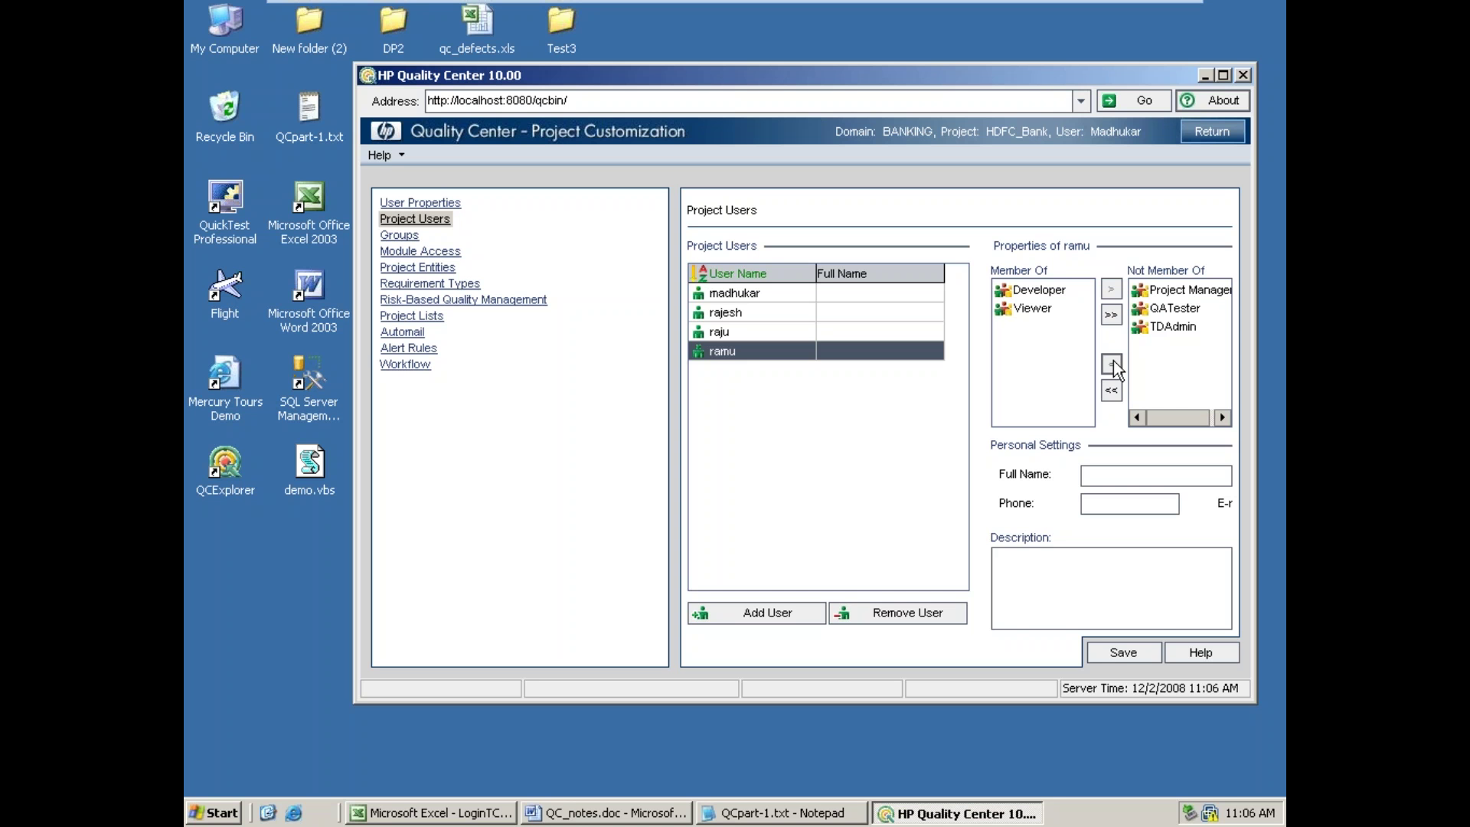
- Save the group assignments of the project users and acknowledge the confirmation
{"action": "left_click", "coordinate": [1121, 654]}
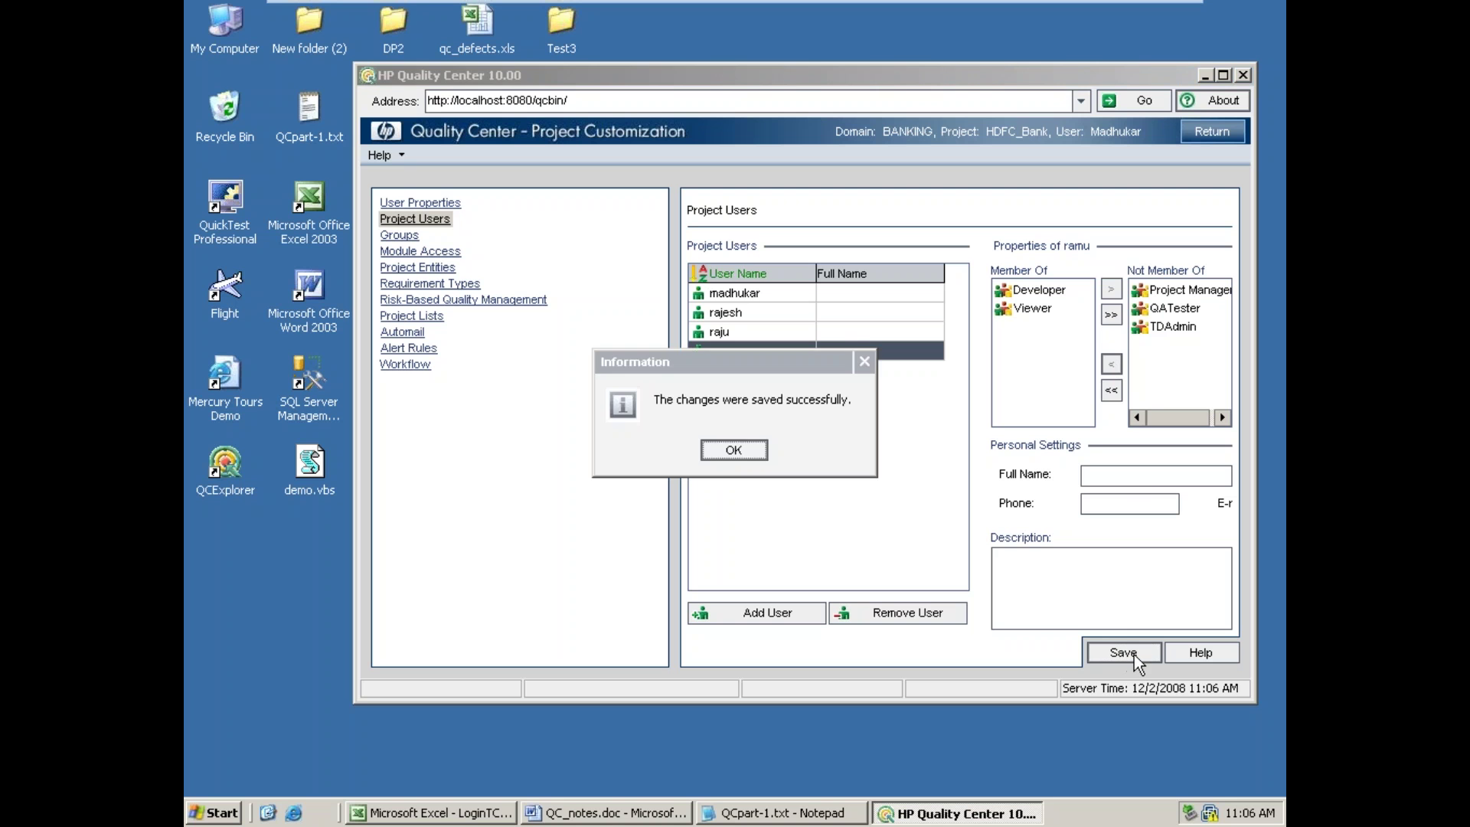
{"action": "left_click", "coordinate": [732, 450]}
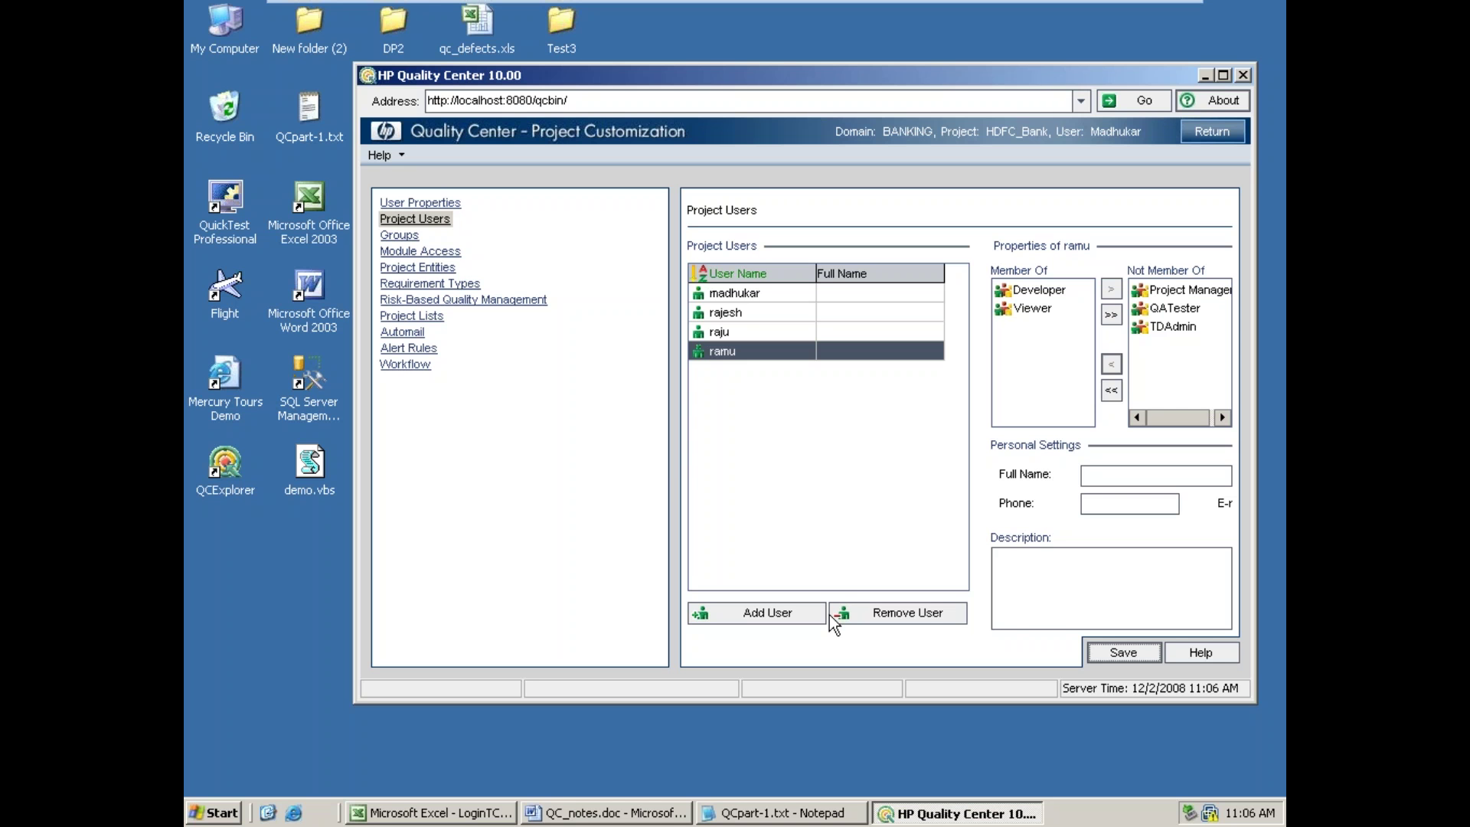
{"action": "left_click", "coordinate": [1125, 653]}
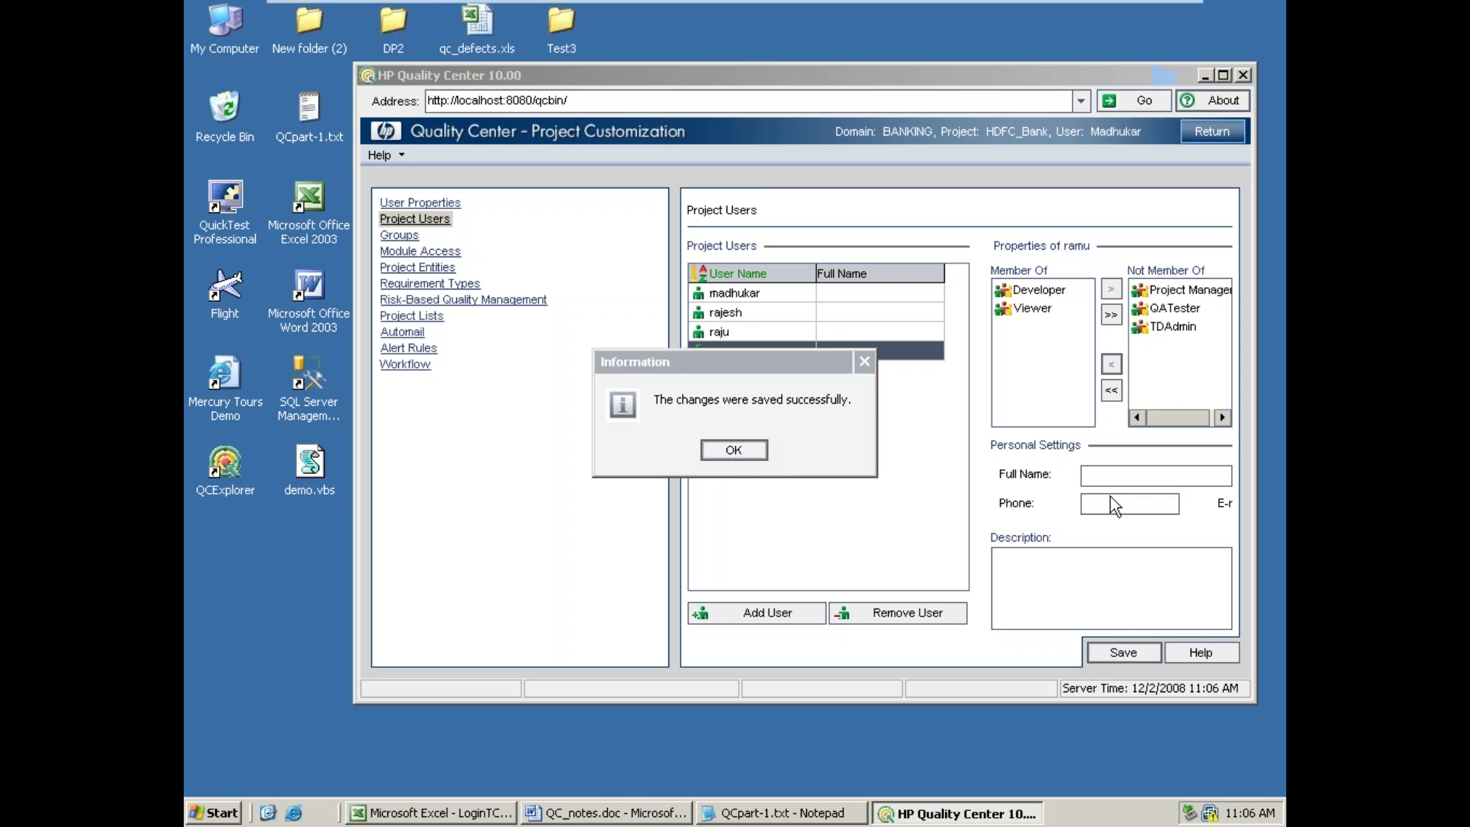
{"action": "left_click", "coordinate": [733, 451]}
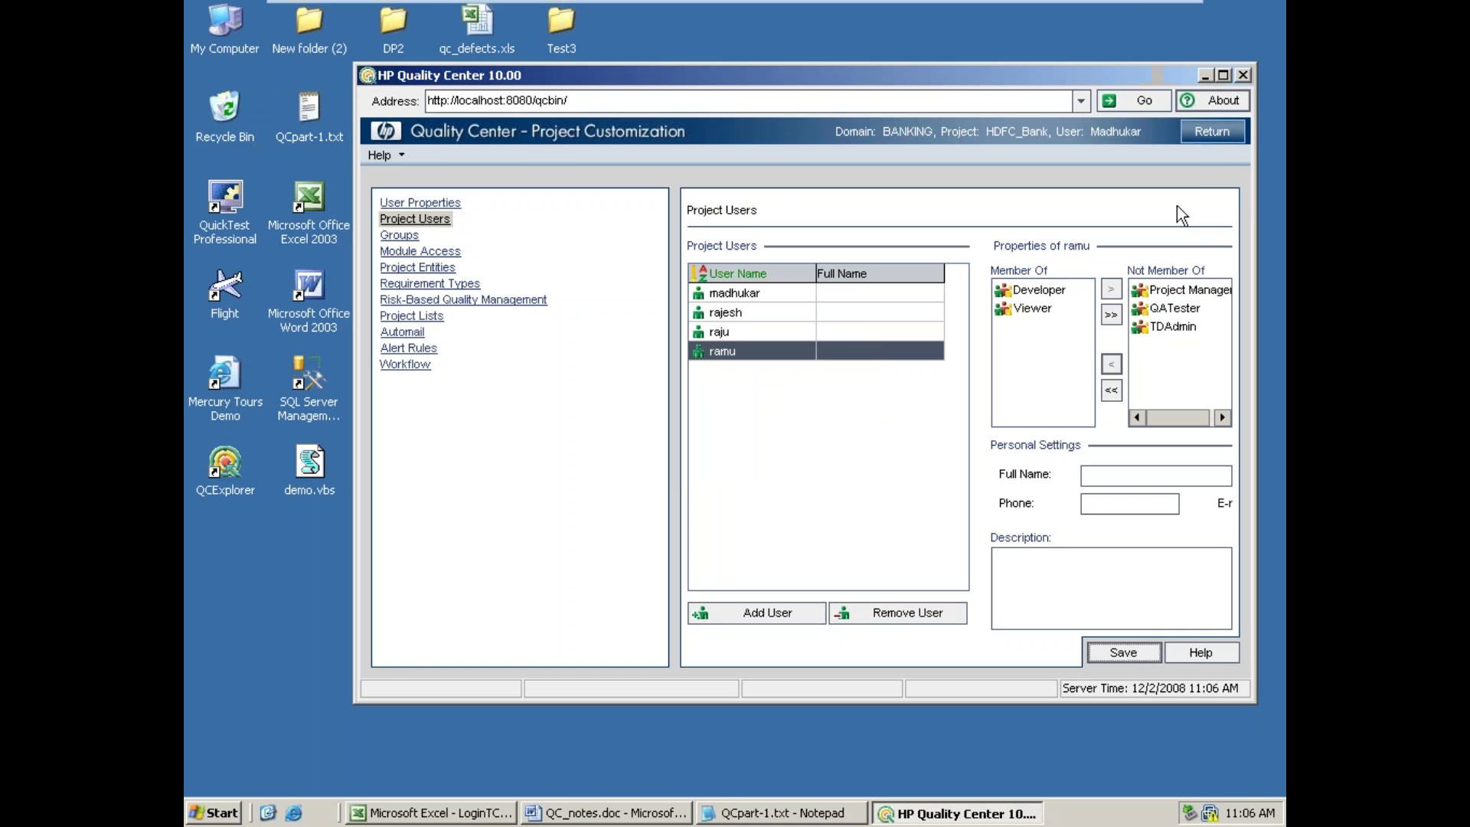
- Leave Project Customization, log out of the HDFC_Bank project and close the Quality Center window
{"action": "left_click", "coordinate": [1212, 131]}
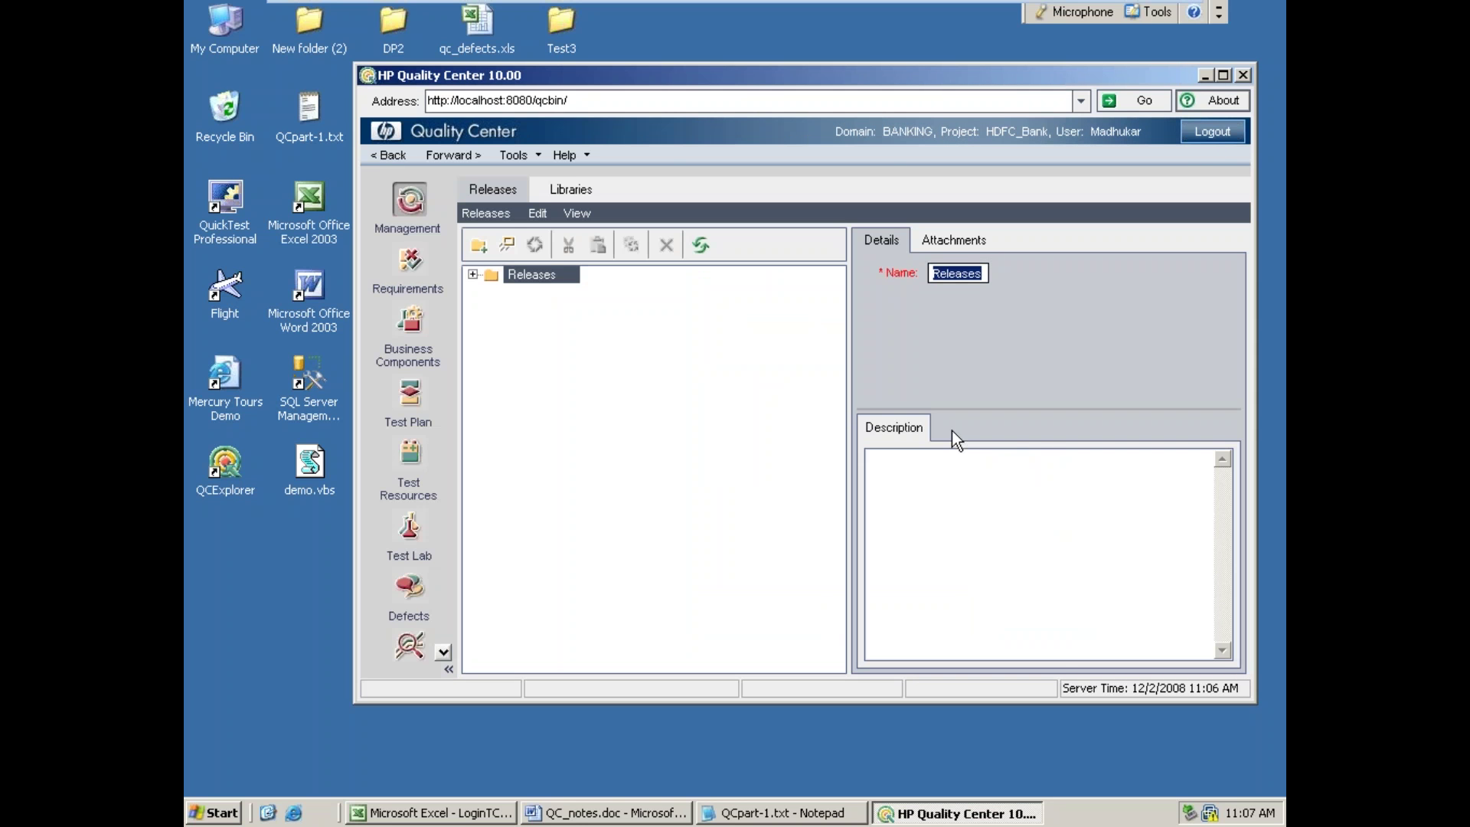
{"action": "left_click", "coordinate": [1214, 132]}
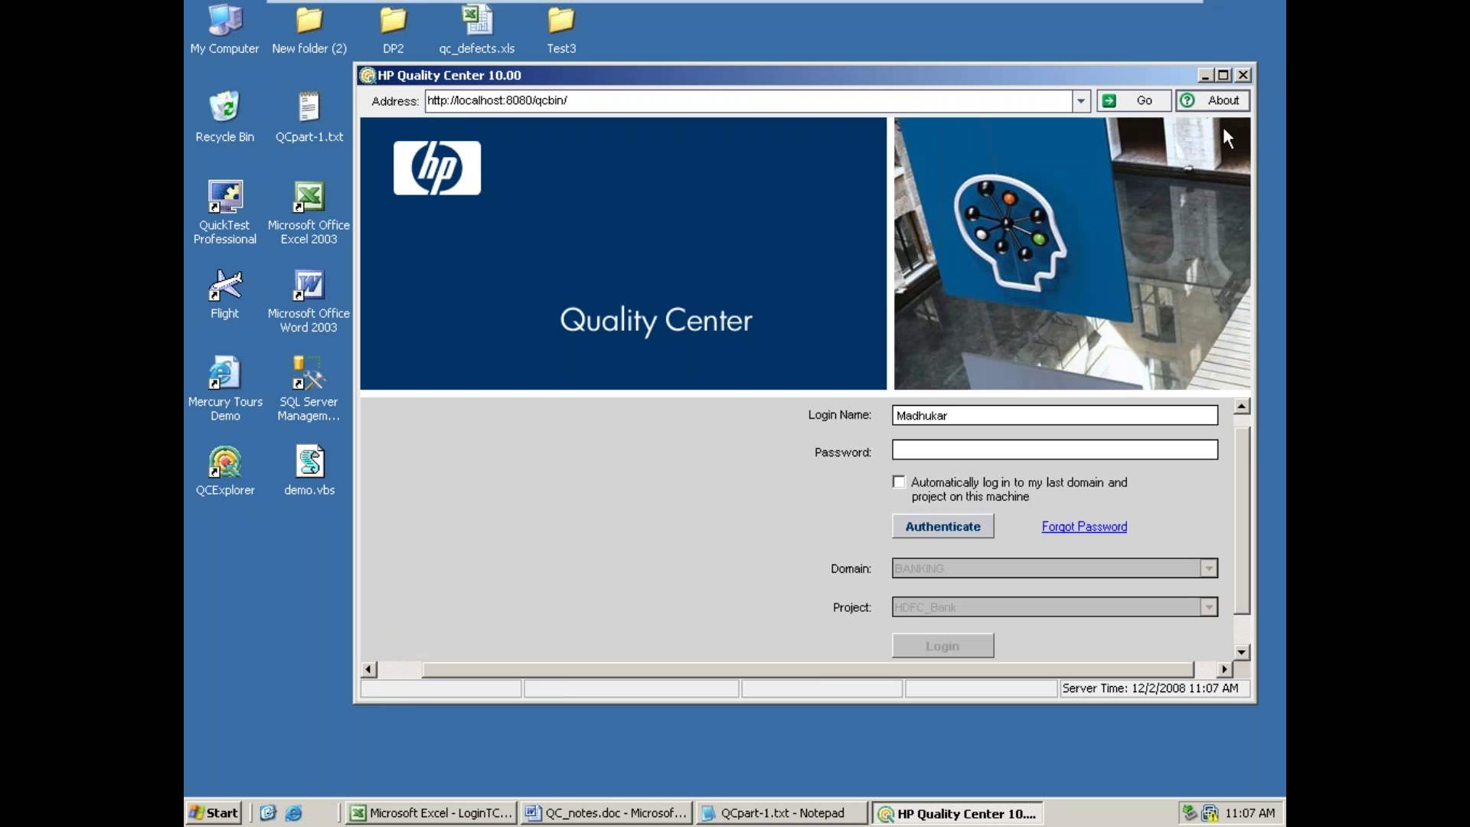
{"action": "left_click", "coordinate": [1244, 74]}
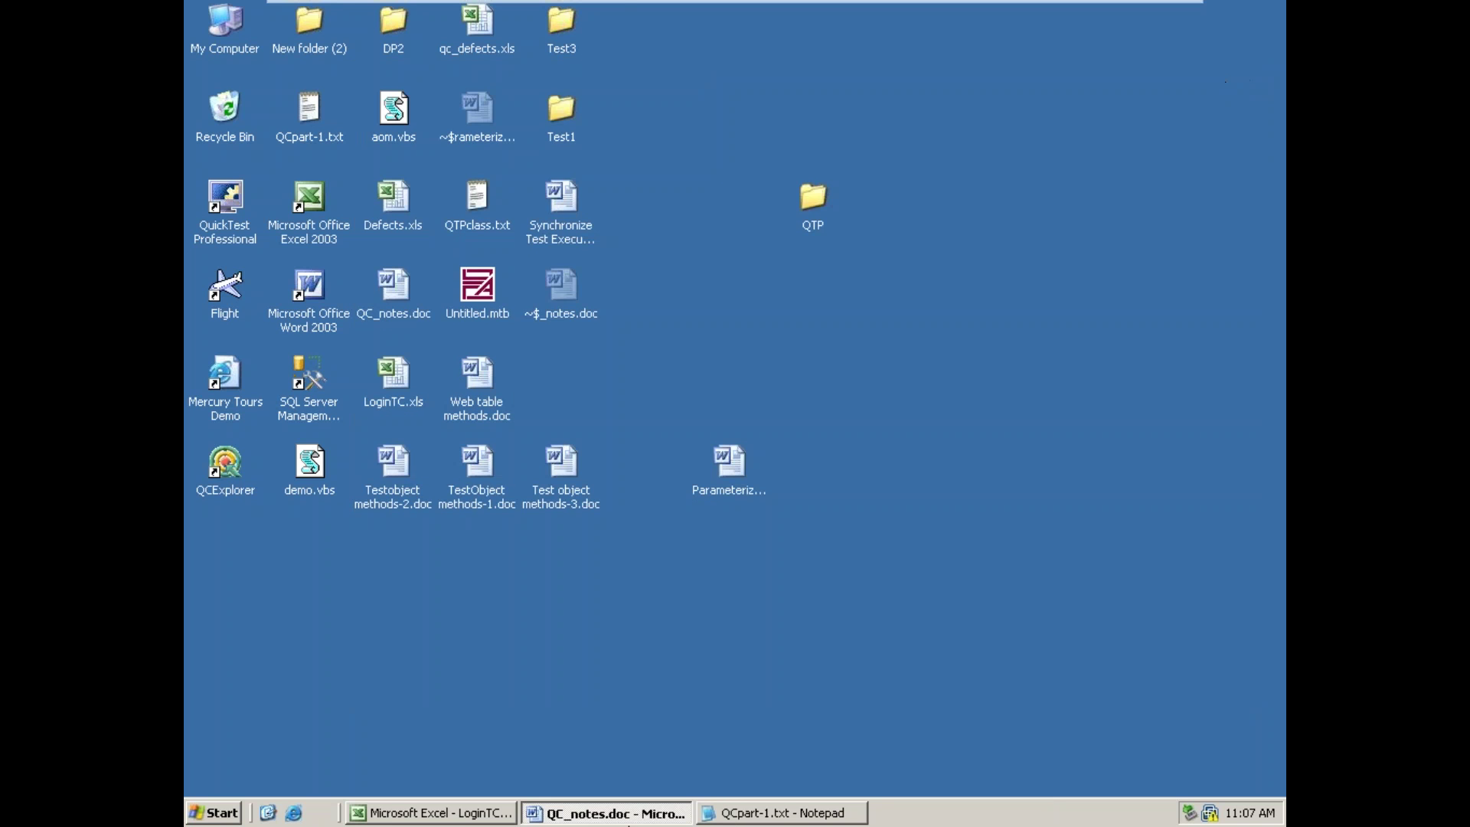
- Review the QCpart-1.txt Notepad notes on QC administration activities, user roles, default permissions and the "send mail" login details
{"action": "left_click", "coordinate": [742, 811]}
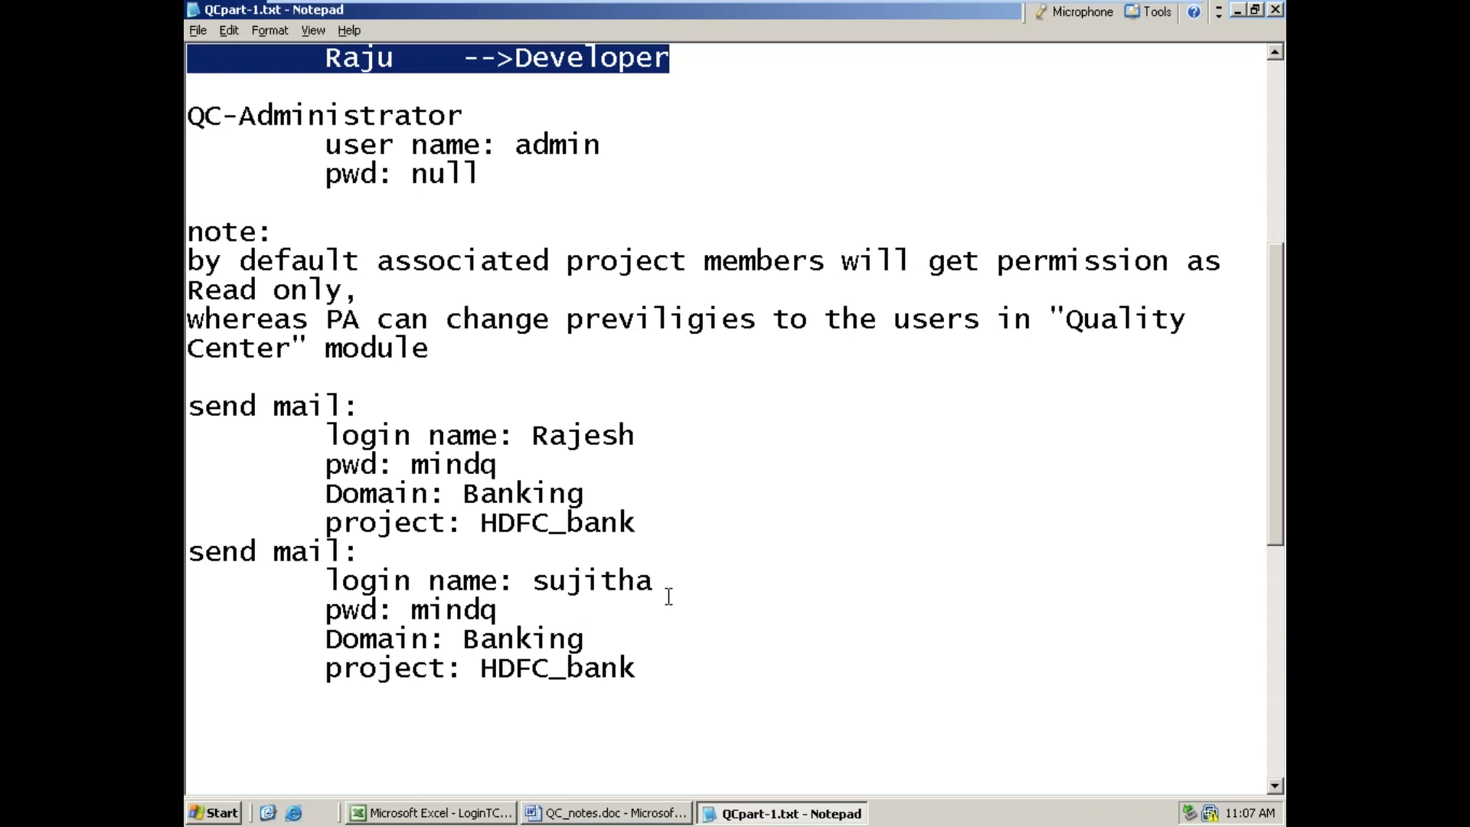
{"action": "scroll", "coordinate": [717, 551], "scroll_direction": "up", "scroll_amount": 5}
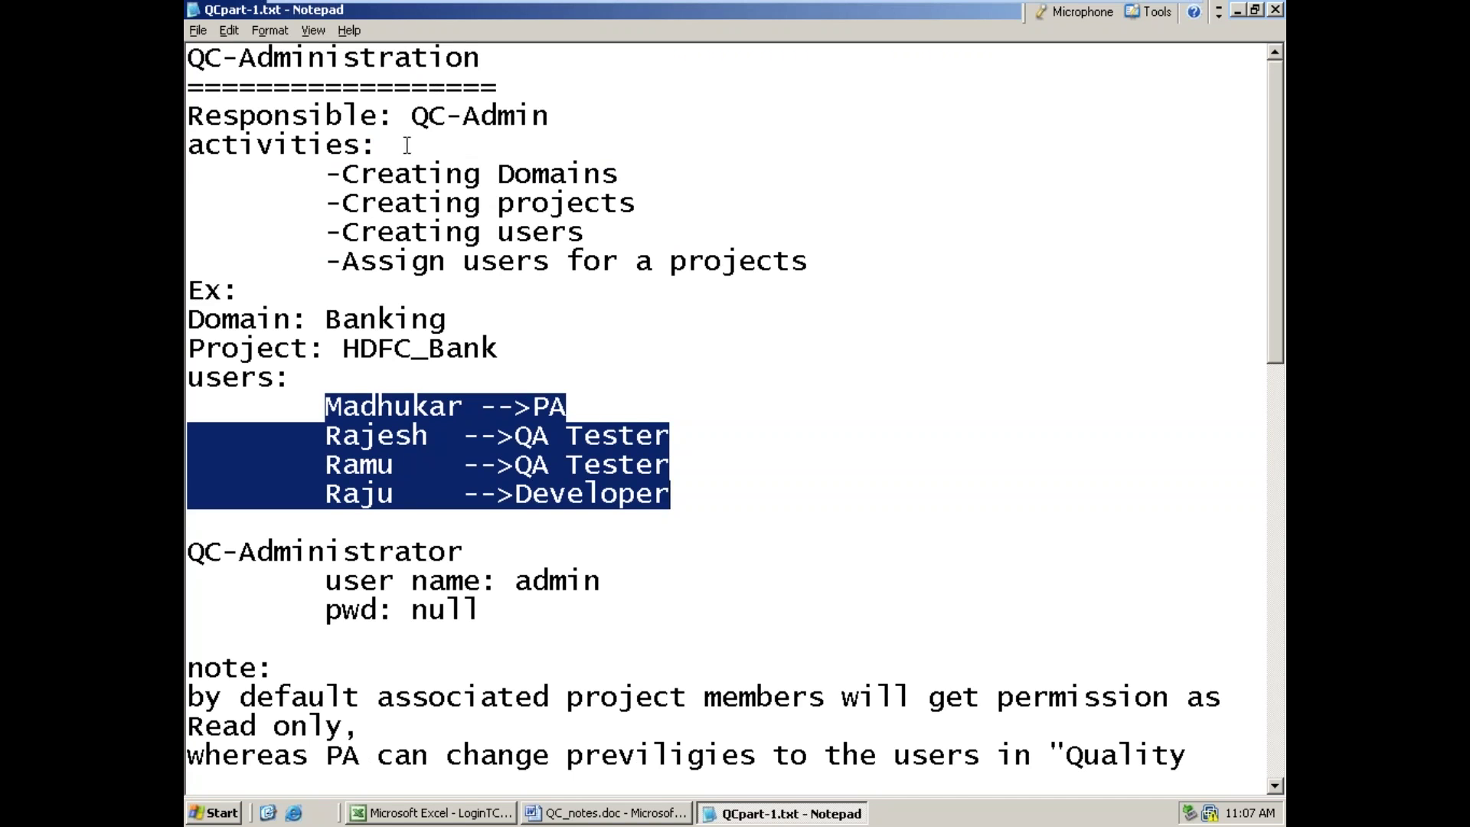
{"action": "left_click_drag", "start_coordinate": [421, 107], "coordinate": [498, 115]}
{"action": "scroll", "coordinate": [446, 390], "scroll_direction": "down", "scroll_amount": 3}
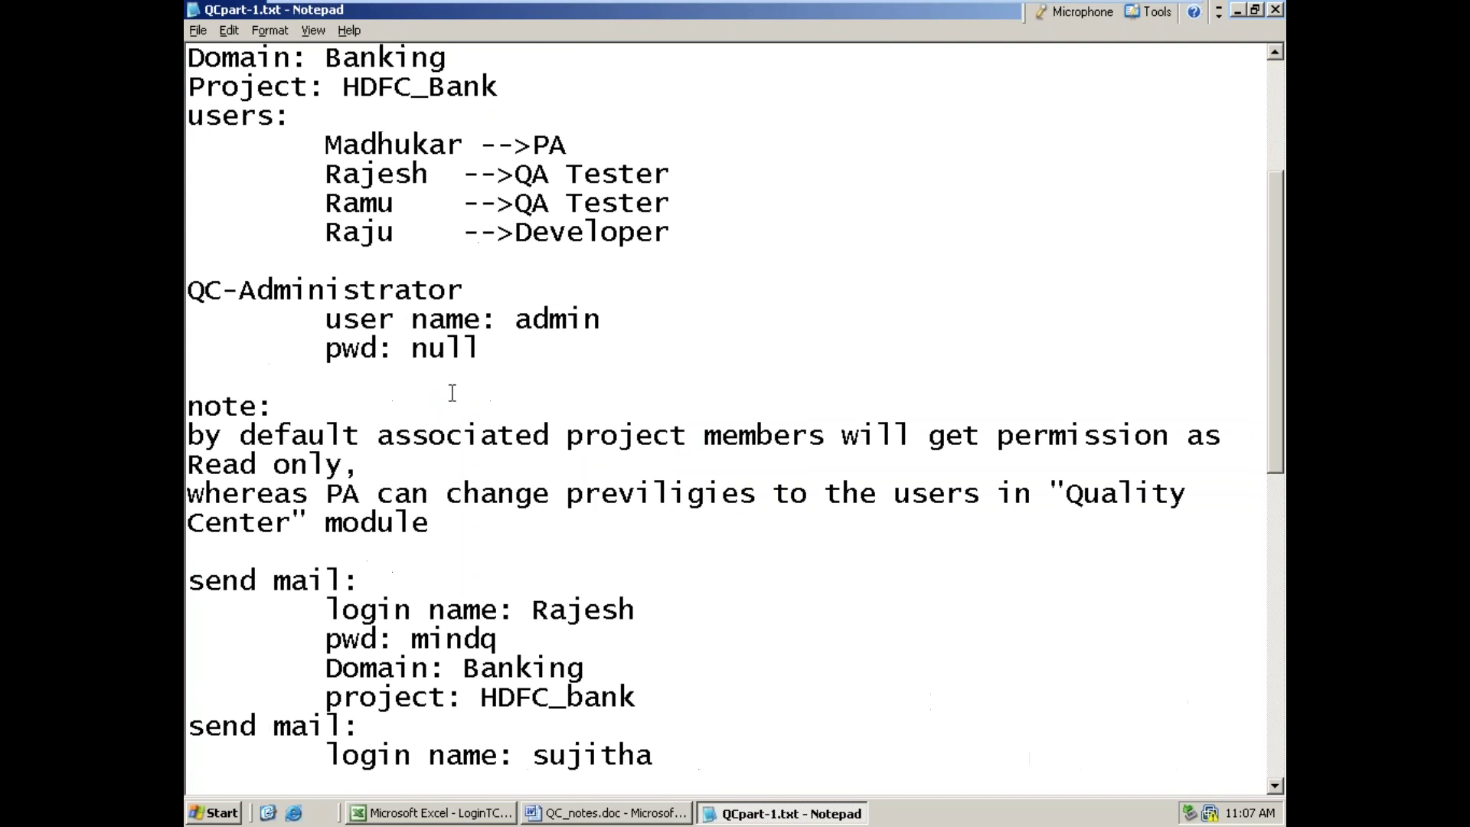
{"action": "scroll", "coordinate": [349, 530], "scroll_direction": "down", "scroll_amount": 3}
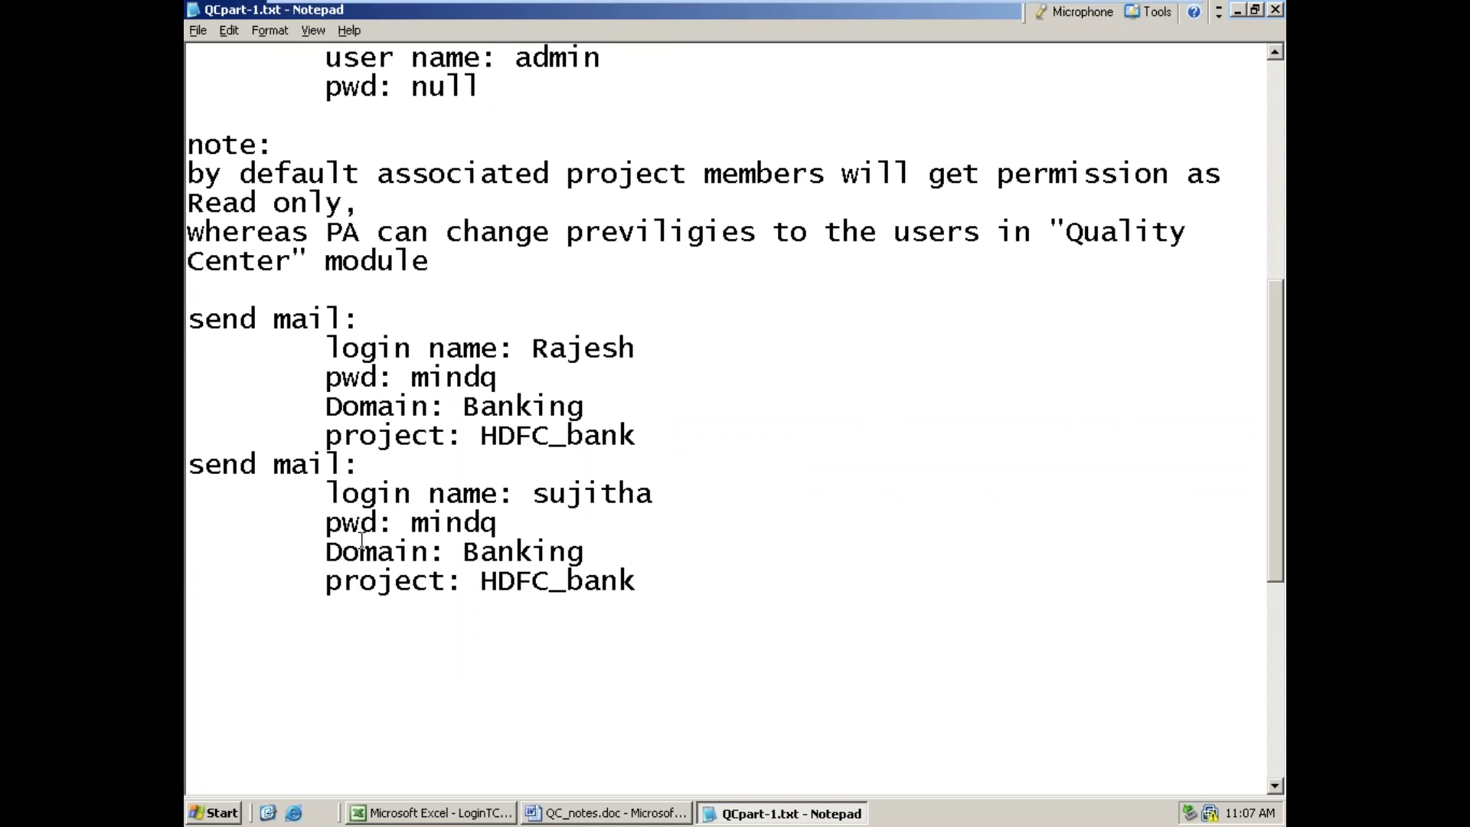
{"action": "scroll", "coordinate": [401, 420], "scroll_direction": "up", "scroll_amount": 1}
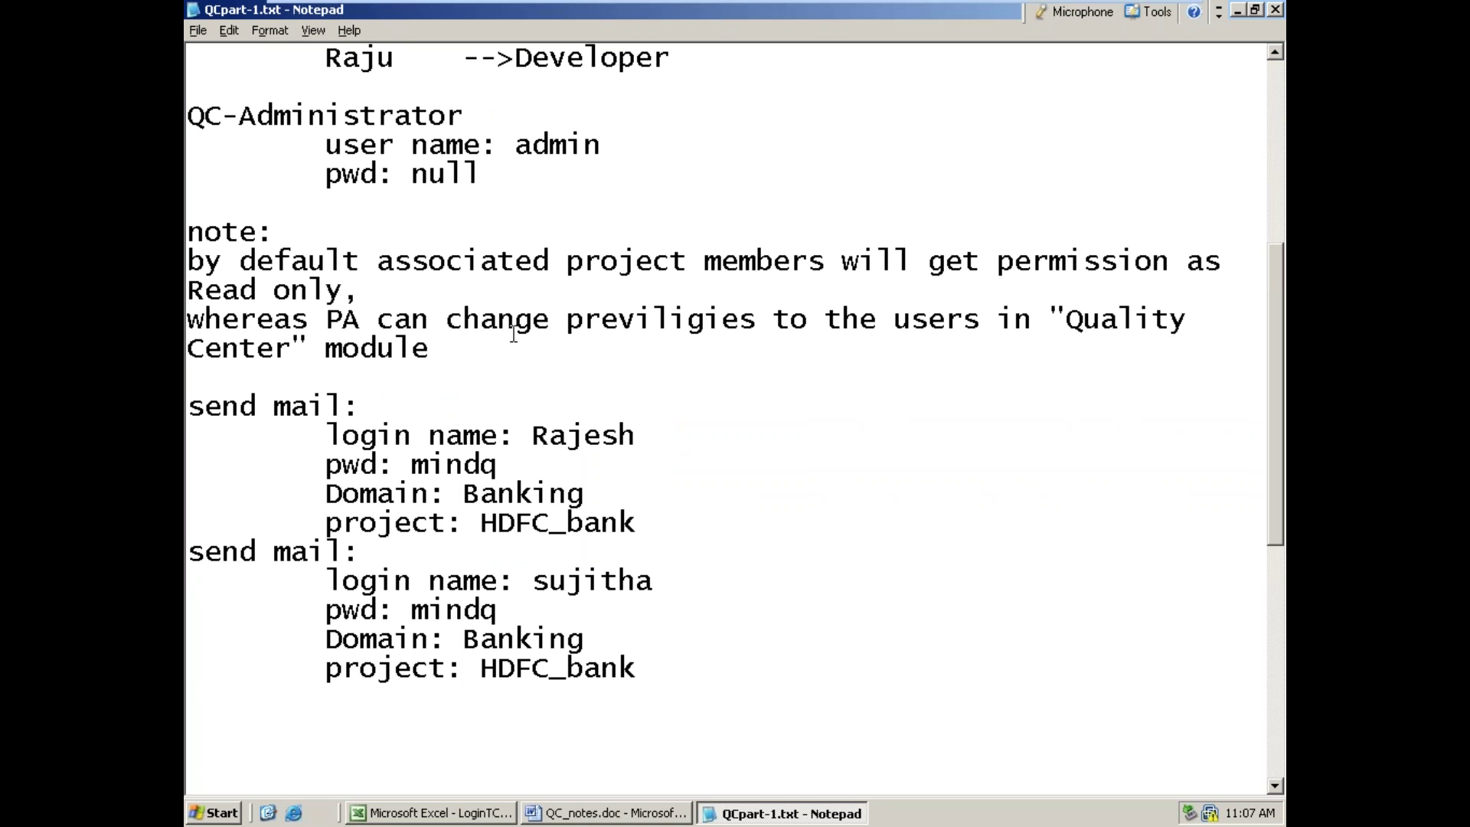
{"action": "scroll", "coordinate": [459, 398], "scroll_direction": "up", "scroll_amount": 3}
{"action": "scroll", "coordinate": [512, 443], "scroll_direction": "down", "scroll_amount": 3}
{"action": "scroll", "coordinate": [513, 443], "scroll_direction": "down", "scroll_amount": 1}
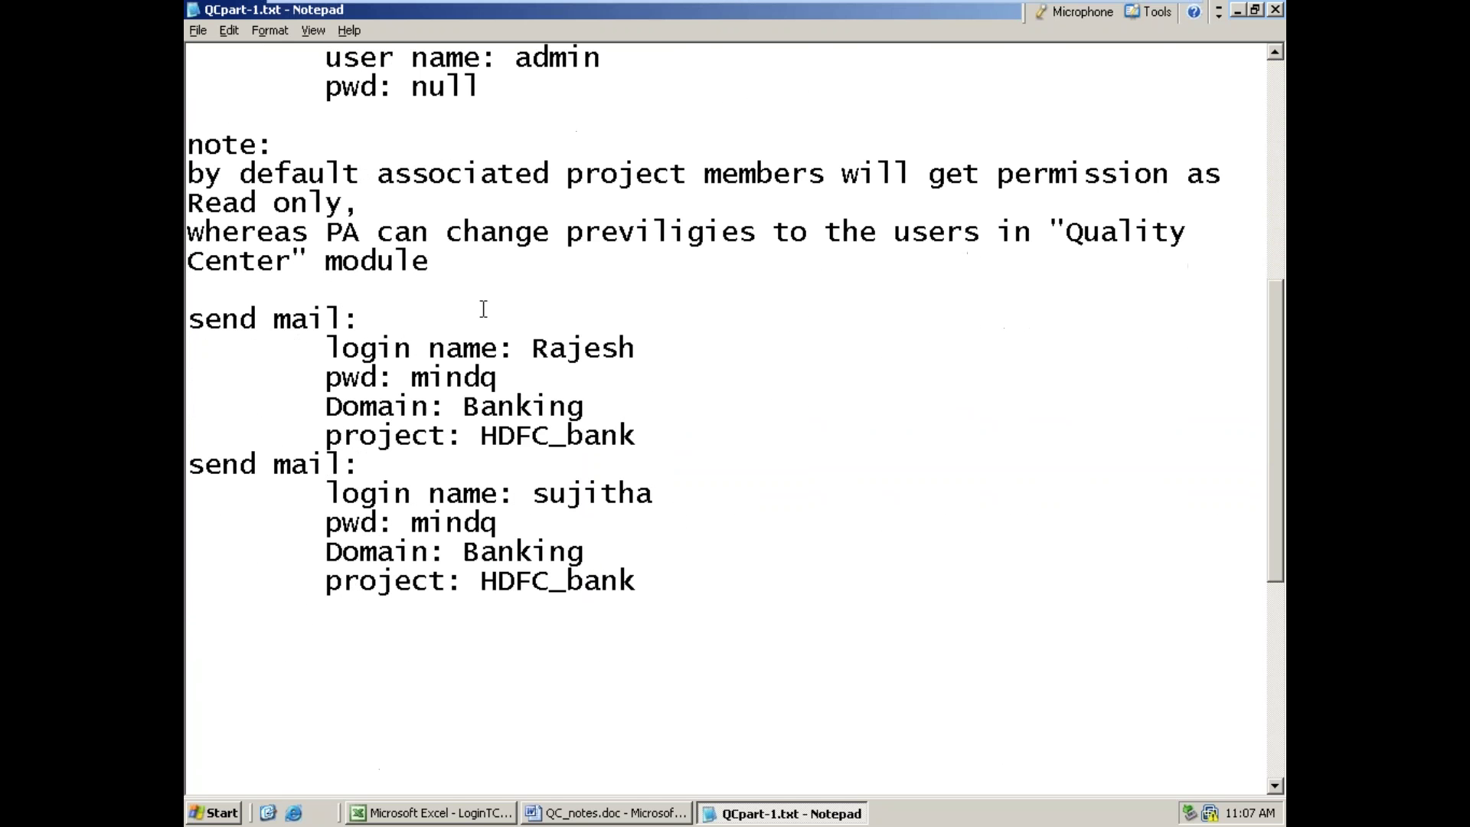
{"action": "scroll", "coordinate": [498, 291], "scroll_direction": "up", "scroll_amount": 1}
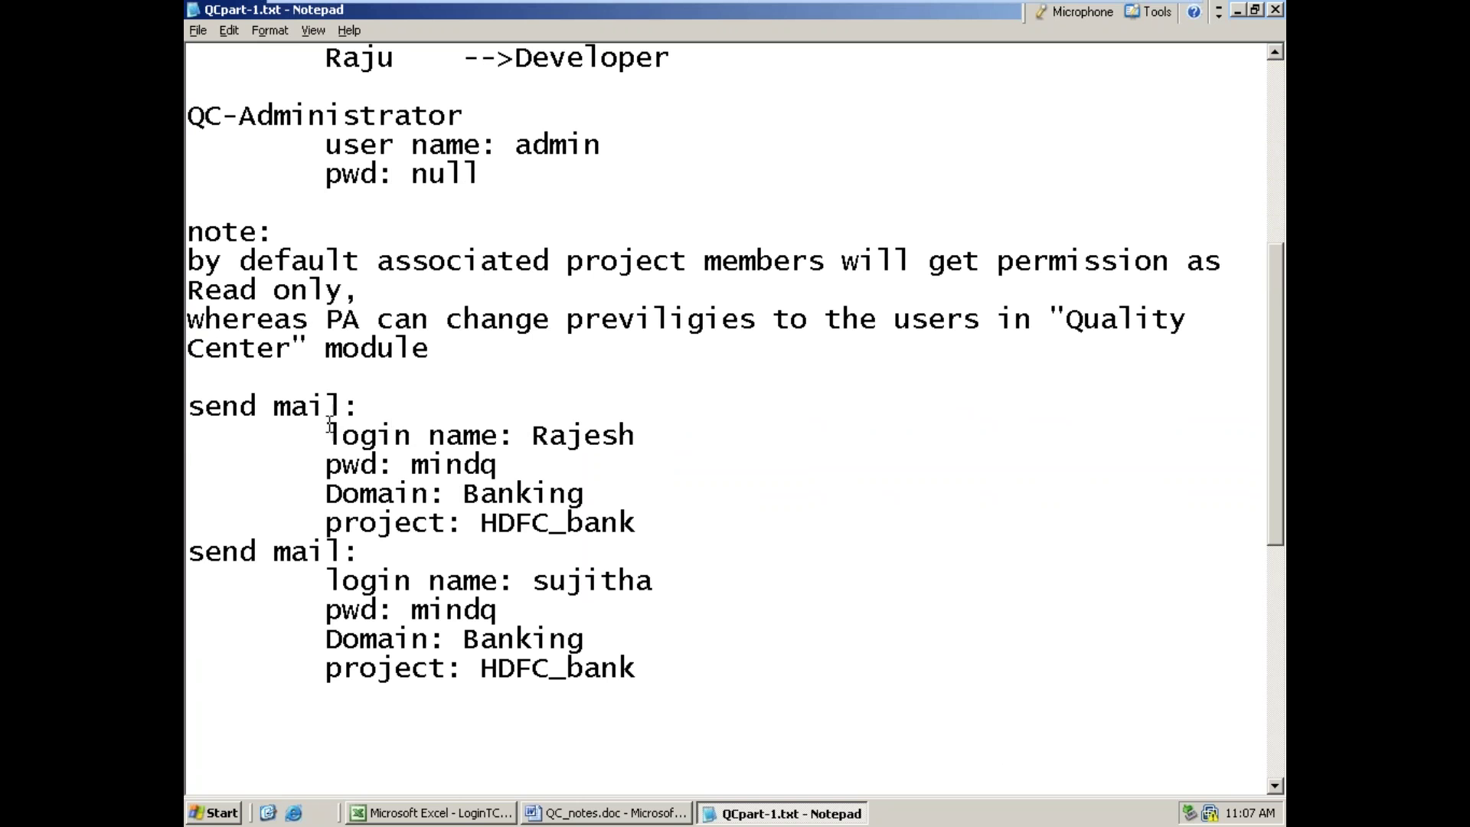
{"action": "left_click_drag", "start_coordinate": [358, 443], "coordinate": [601, 438]}
{"action": "left_click_drag", "start_coordinate": [419, 469], "coordinate": [637, 523]}
{"action": "left_click", "coordinate": [498, 494]}
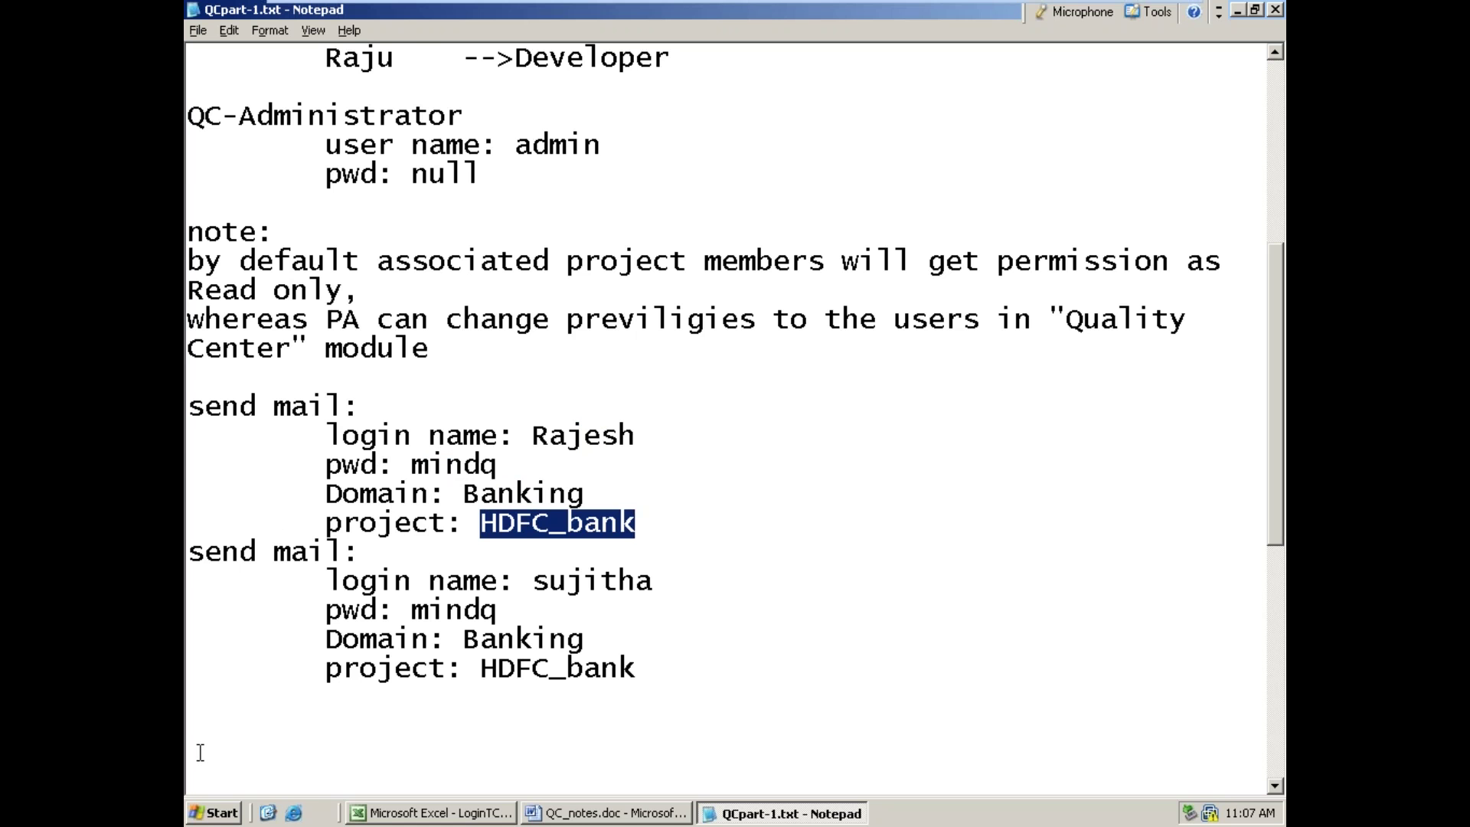
{"action": "scroll", "coordinate": [200, 753], "scroll_direction": "up", "scroll_amount": 1}
{"action": "scroll", "coordinate": [200, 752], "scroll_direction": "up", "scroll_amount": 1}
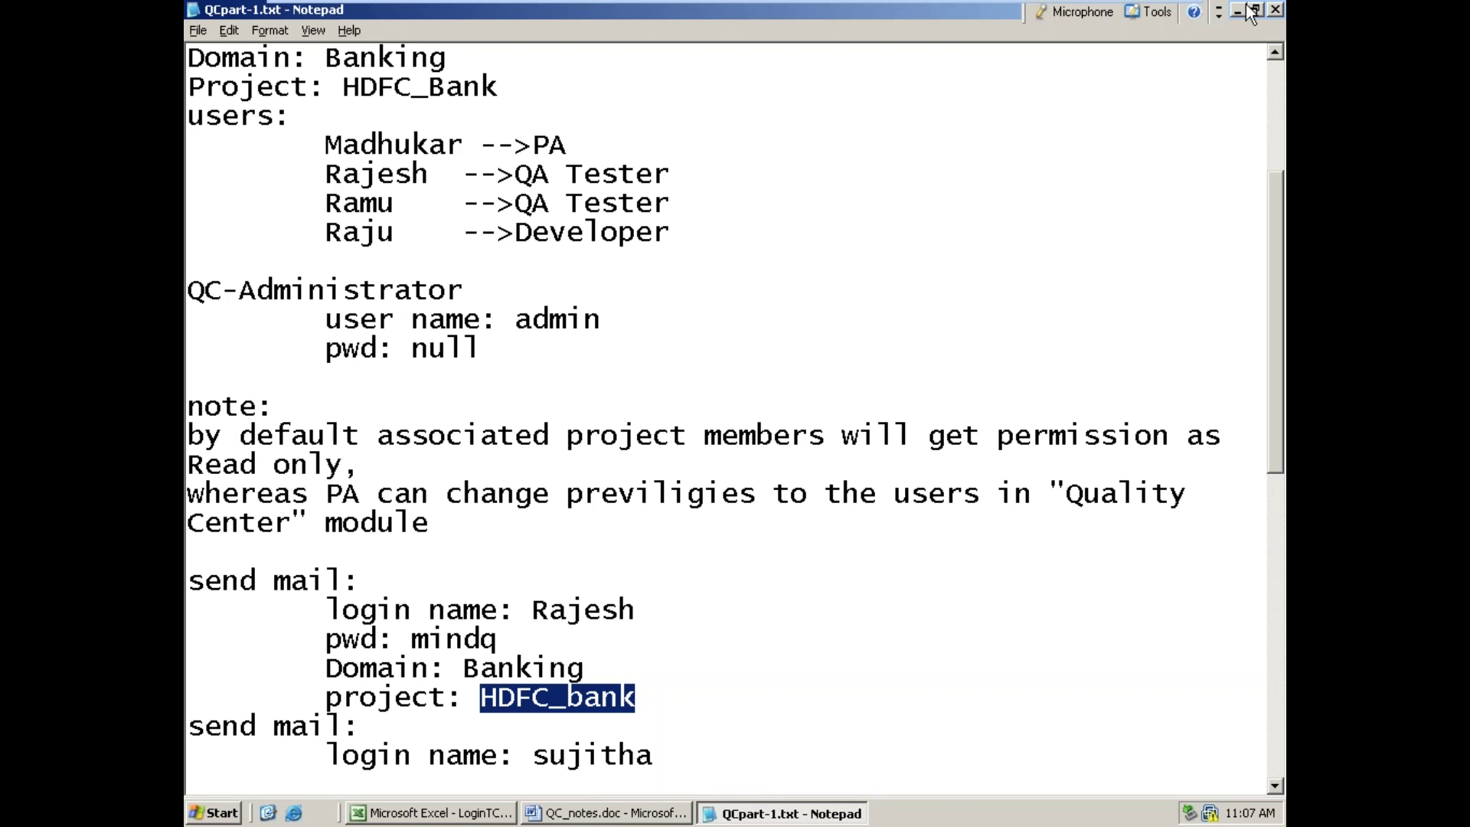
- Close the QCpart-1.txt notes and take the Windows Server 2003 virtual machine out of full screen
{"action": "left_click", "coordinate": [1274, 11]}
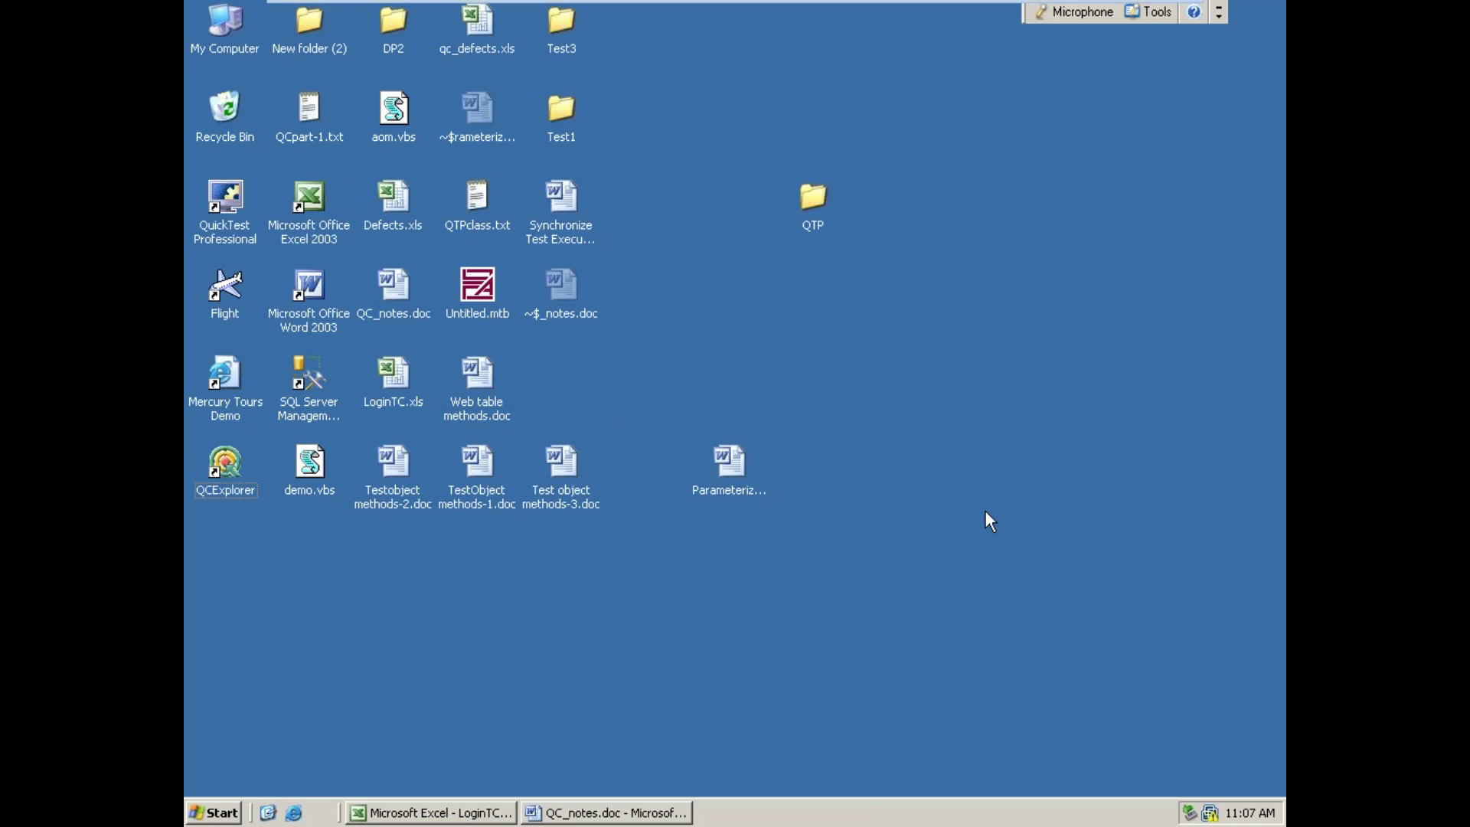
{"action": "key", "text": "ctrl+alt+Return"}
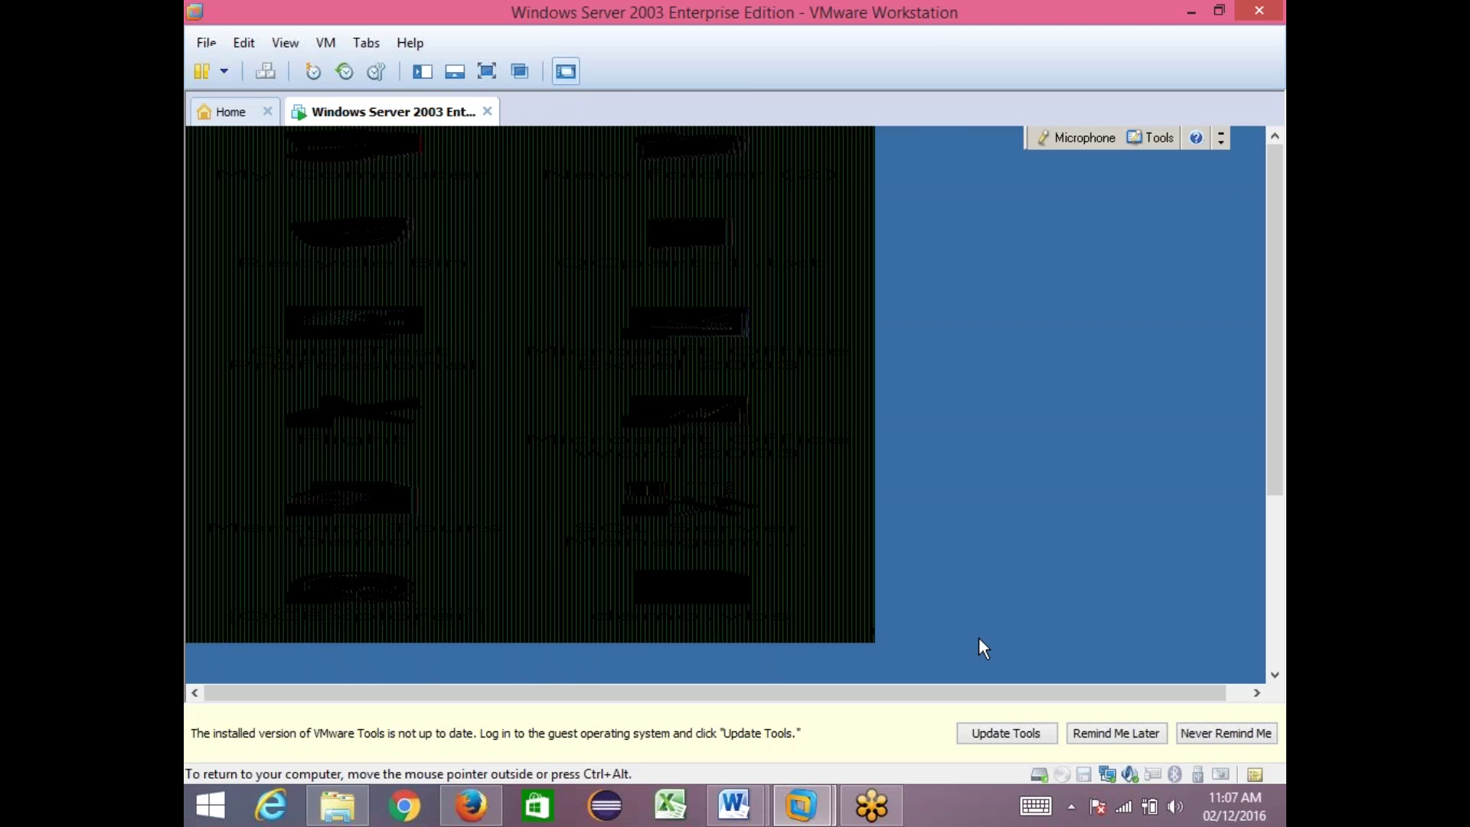